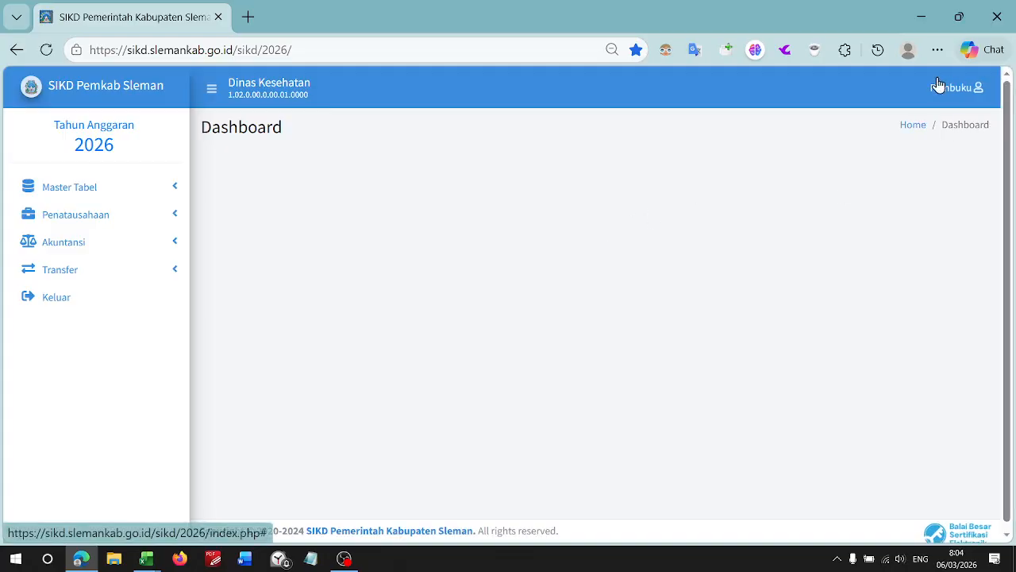
# - Sign out of SIKD via Pembuku > Keluar, choose Tahun Anggaran 2025 and log back in
pyautogui.click(953, 94)
pyautogui.click(957, 162)
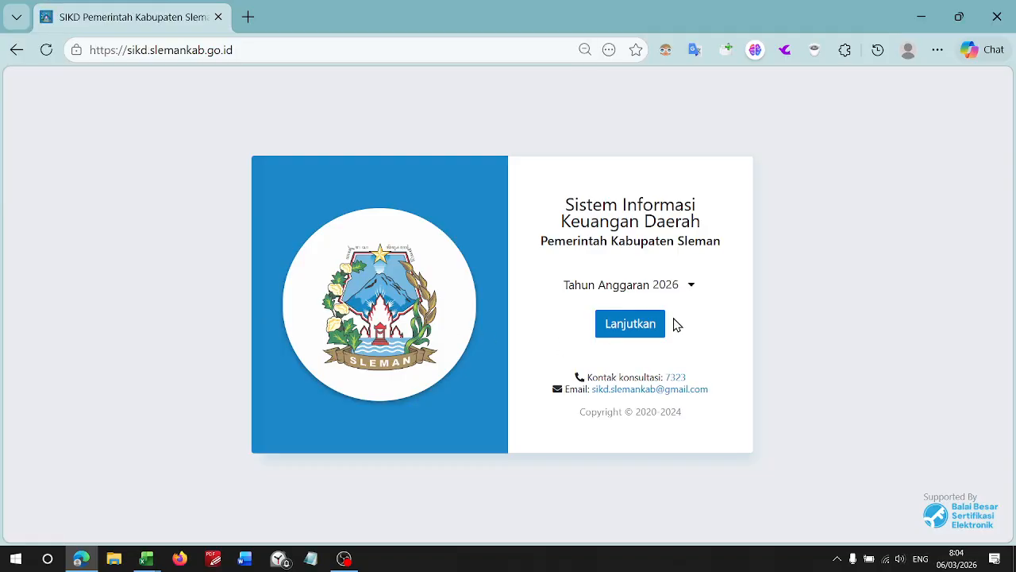
pyautogui.click(672, 286)
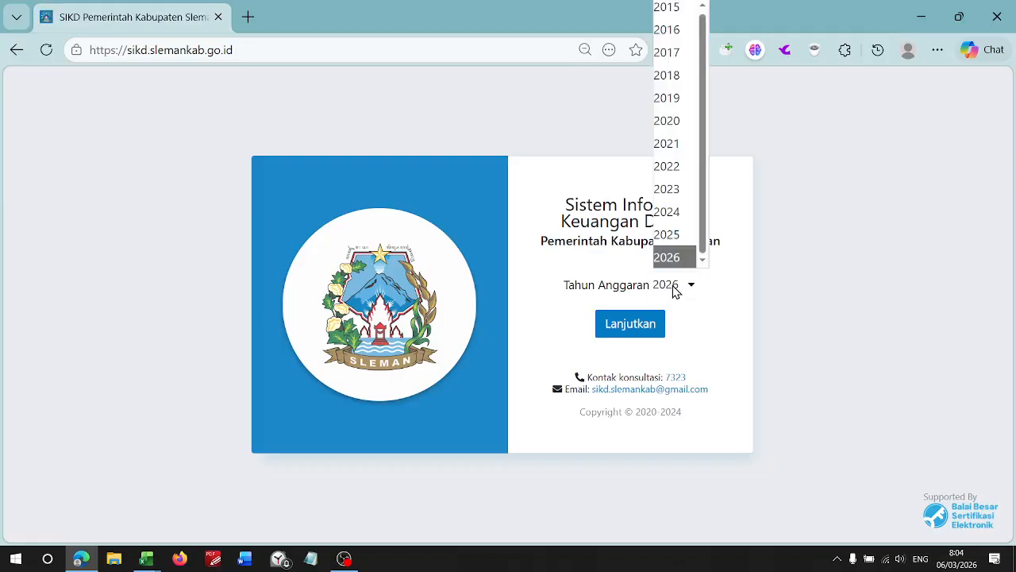
pyautogui.click(672, 235)
pyautogui.click(653, 333)
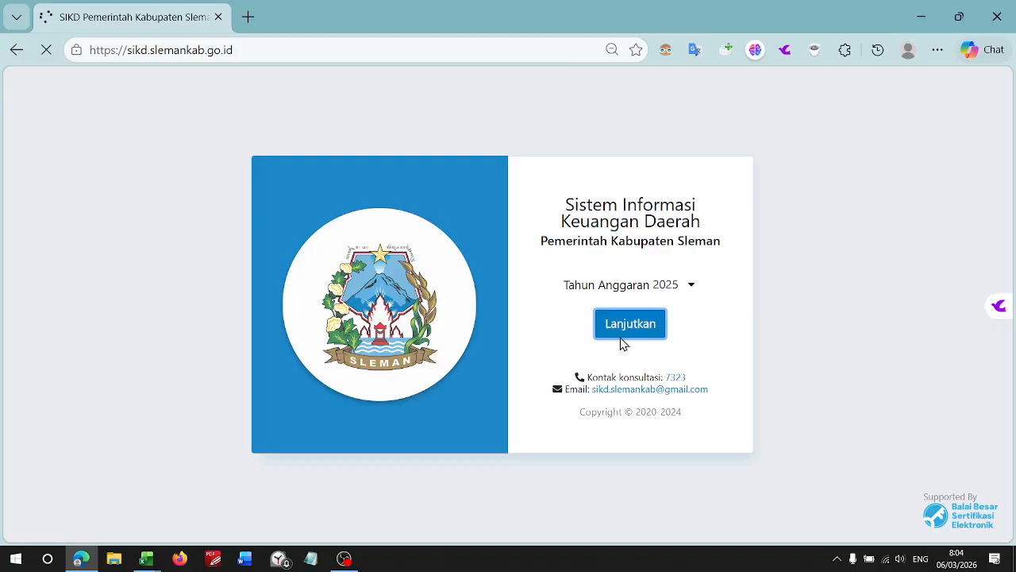
pyautogui.click(509, 414)
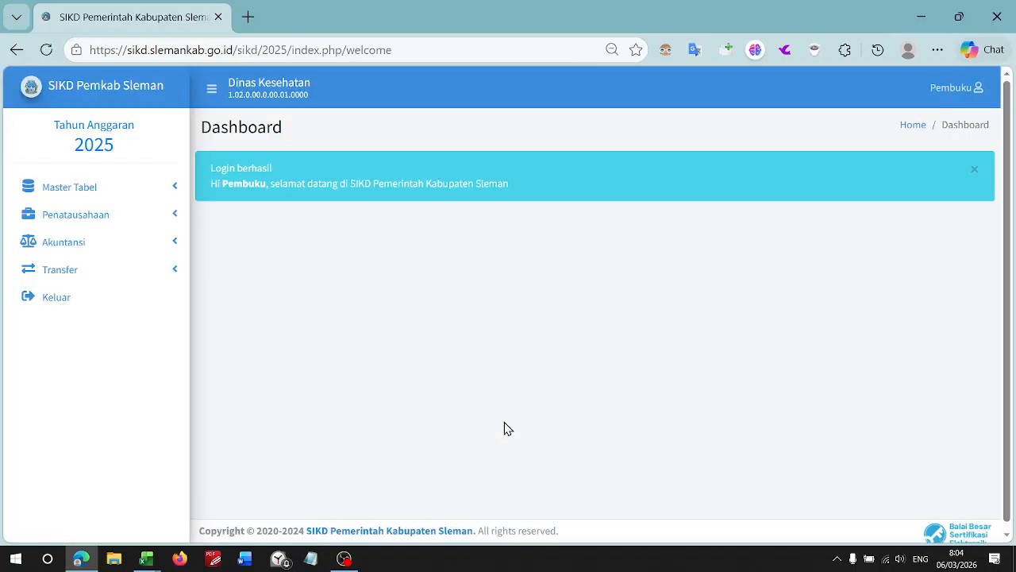
# - Open the Dinkes Neraca Saldo report with Data Per UPTD set to Gamping I
pyautogui.click(81, 243)
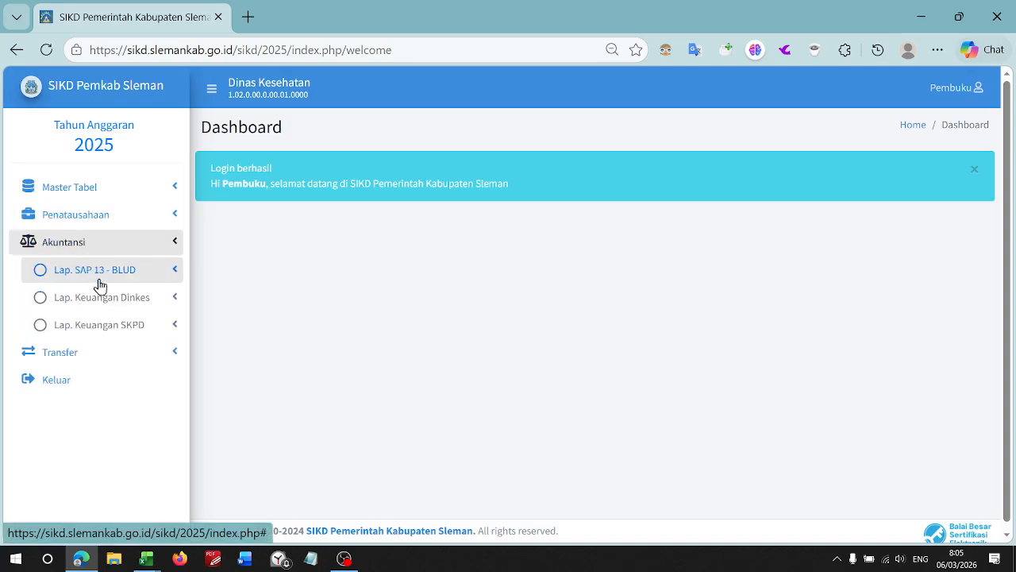
pyautogui.click(82, 299)
pyautogui.click(126, 429)
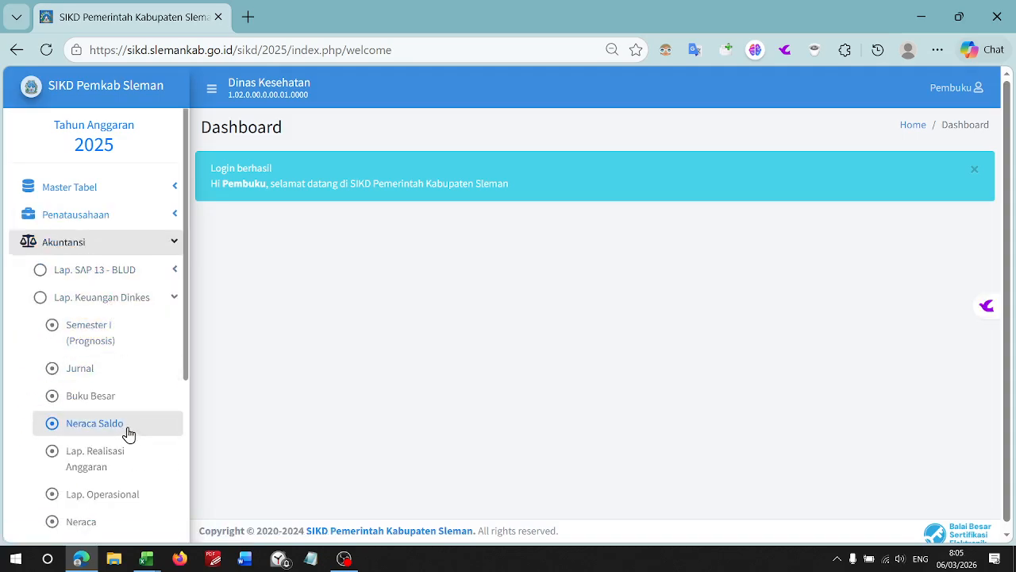
pyautogui.click(465, 211)
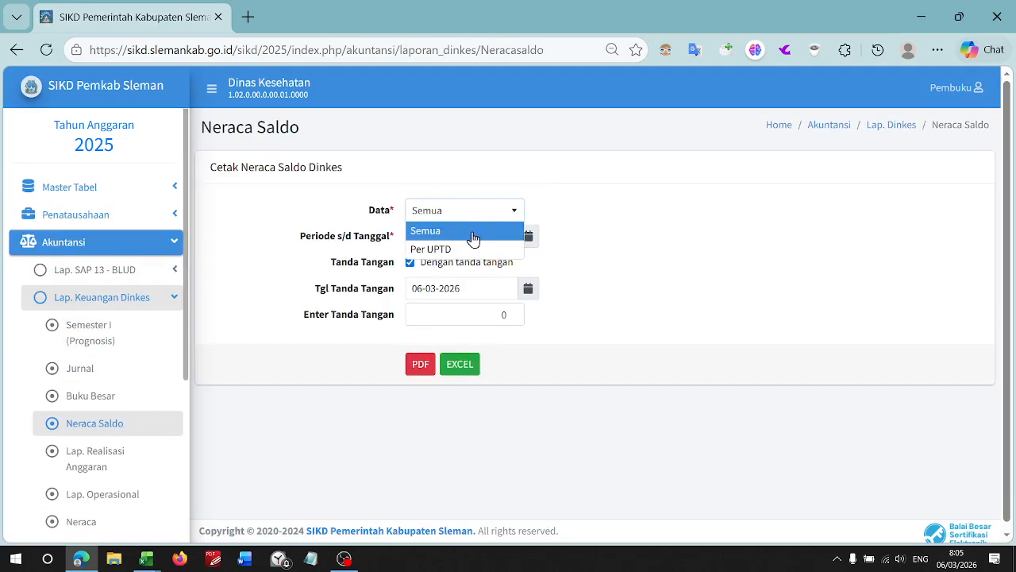
pyautogui.click(476, 248)
pyautogui.click(468, 236)
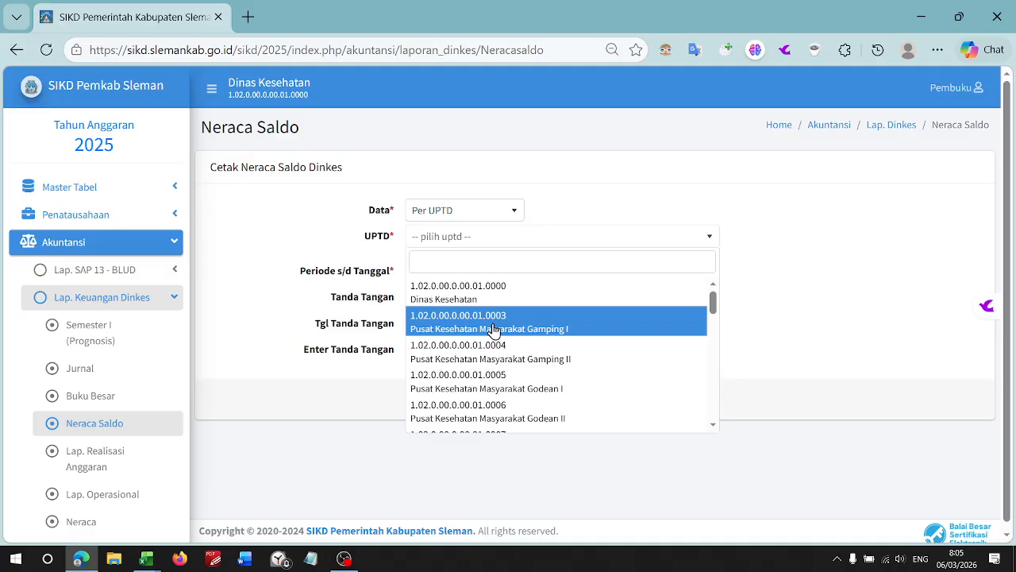
pyautogui.click(492, 327)
# - Set the period to 31-12-2025, export the report to Excel and open the download
pyautogui.click(436, 270)
pyautogui.click(427, 300)
pyautogui.click(426, 300)
pyautogui.click(426, 300)
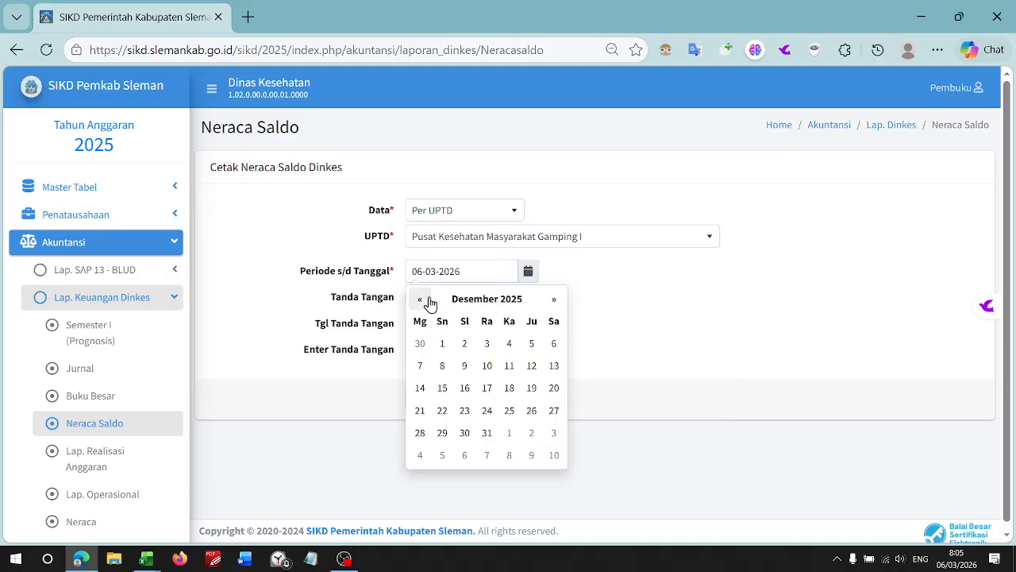
pyautogui.click(486, 433)
pyautogui.click(460, 399)
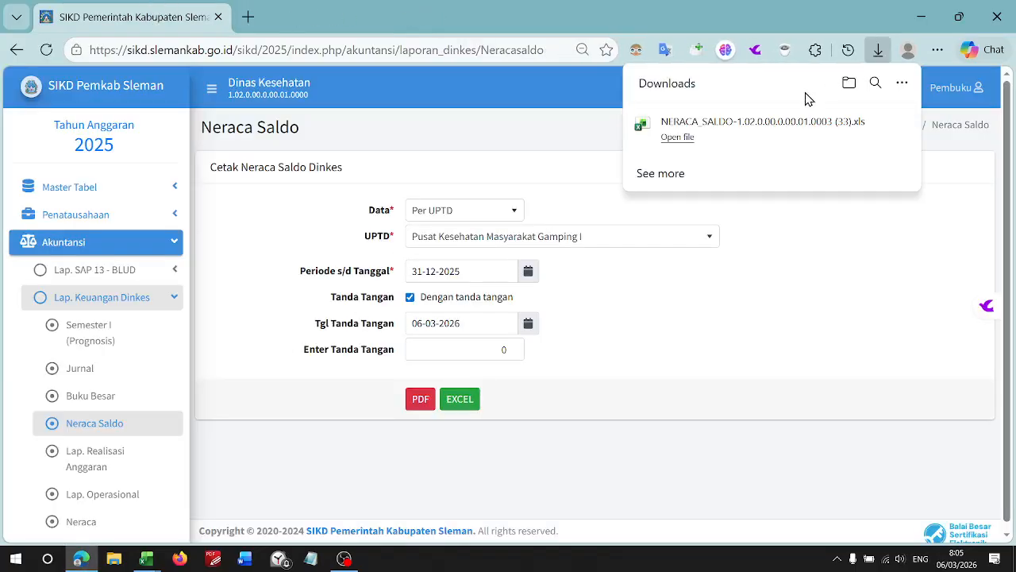
pyautogui.click(764, 127)
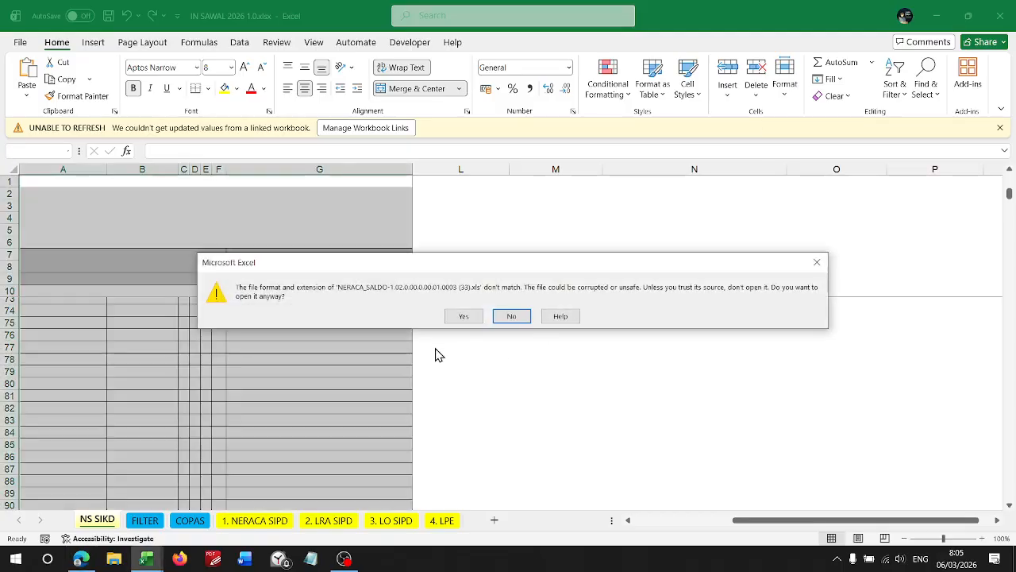
# - Open the NERACA_SALDO export despite the format warning and copy columns A through I
pyautogui.click(464, 317)
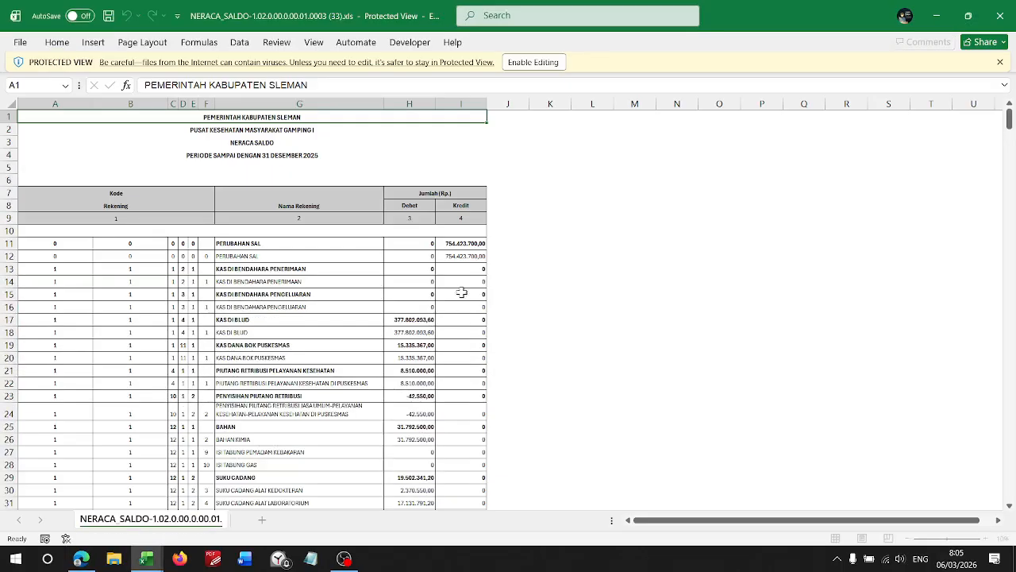
pyautogui.click(479, 103)
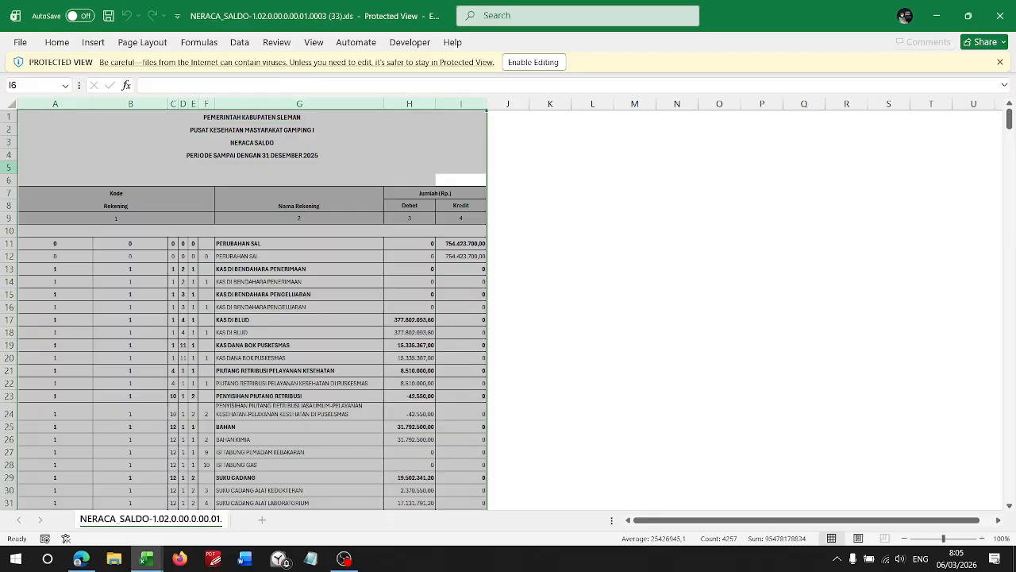
pyautogui.hotkey('ctrl', 'c')
# - Paste the report at A1 of the NS SIKD sheet in IN SAWAL 2026
pyautogui.hotkey('alt', 'Tab')
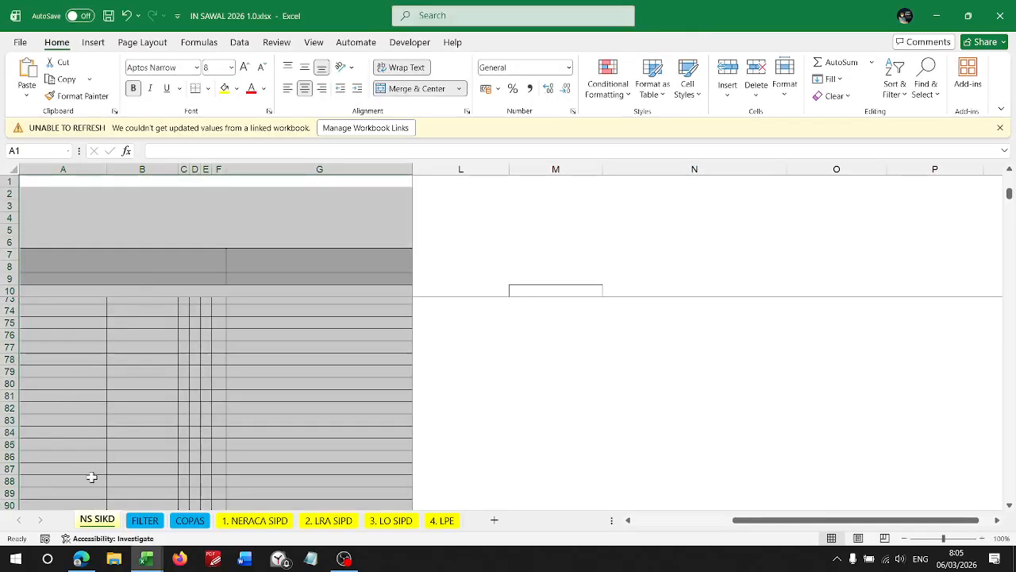
pyautogui.click(24, 183)
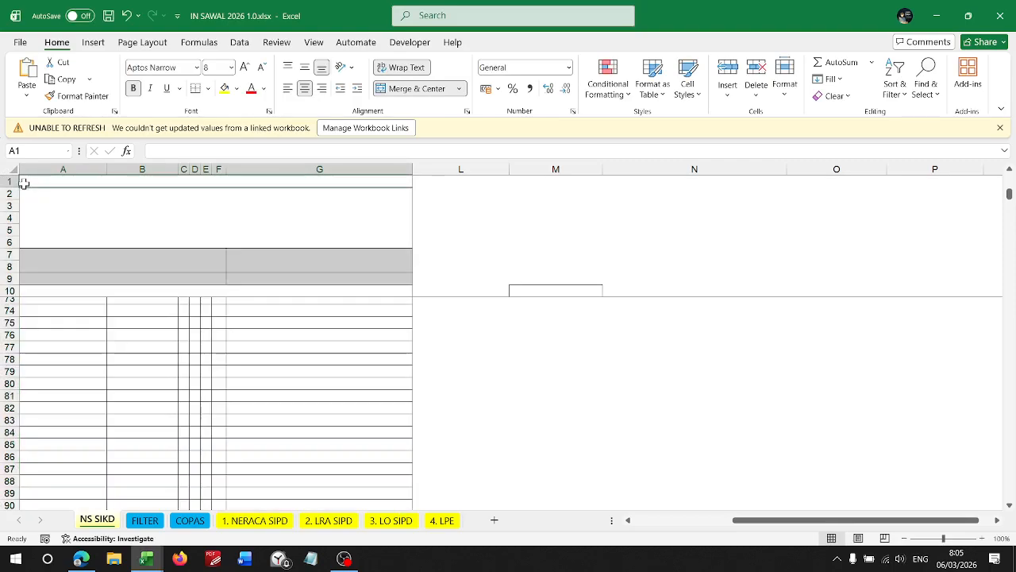
pyautogui.hotkey('ctrl', 'v')
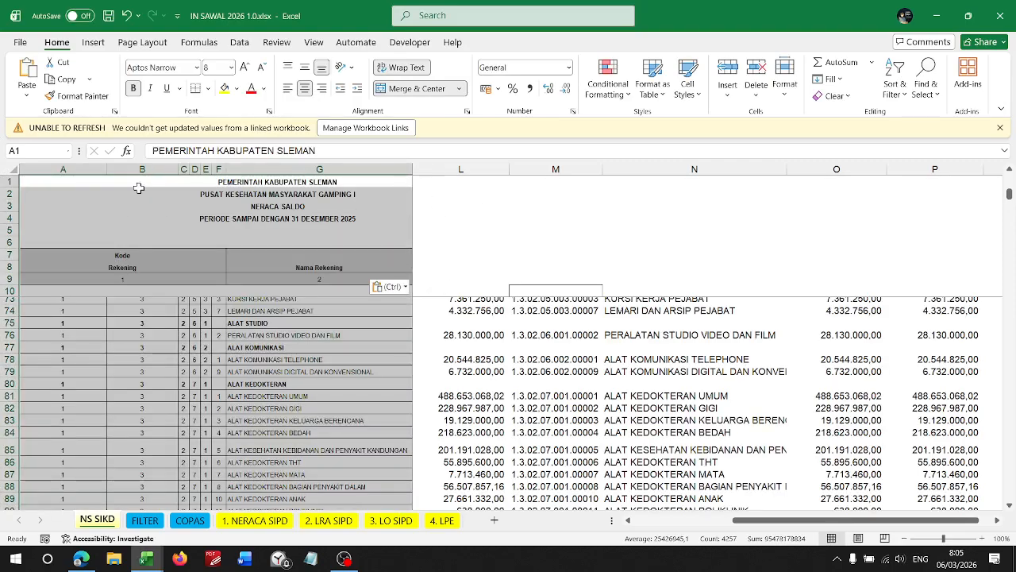
pyautogui.scroll(-3, 320, 354)
pyautogui.scroll(15, 540, 382)
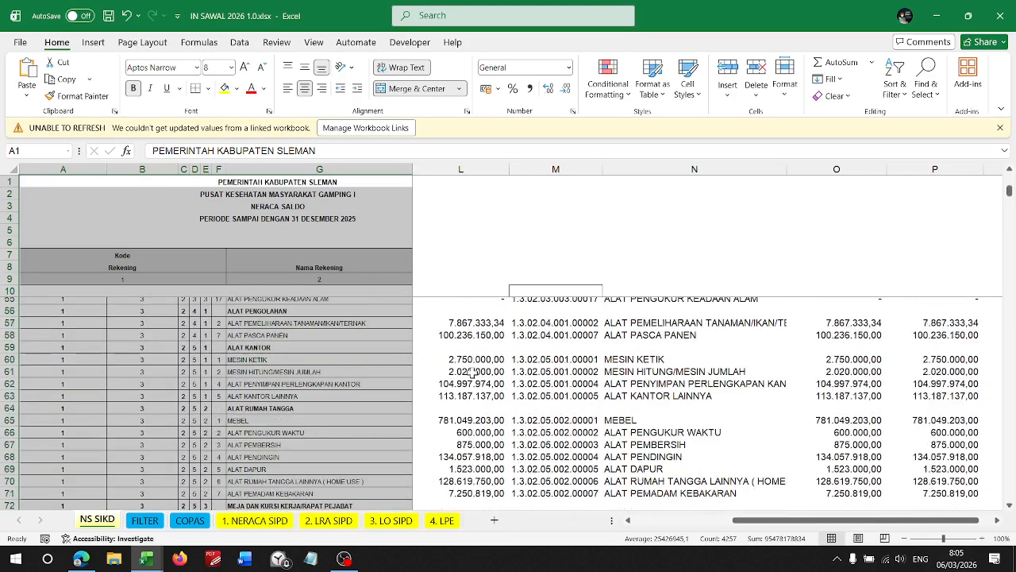
pyautogui.scroll(9, 539, 382)
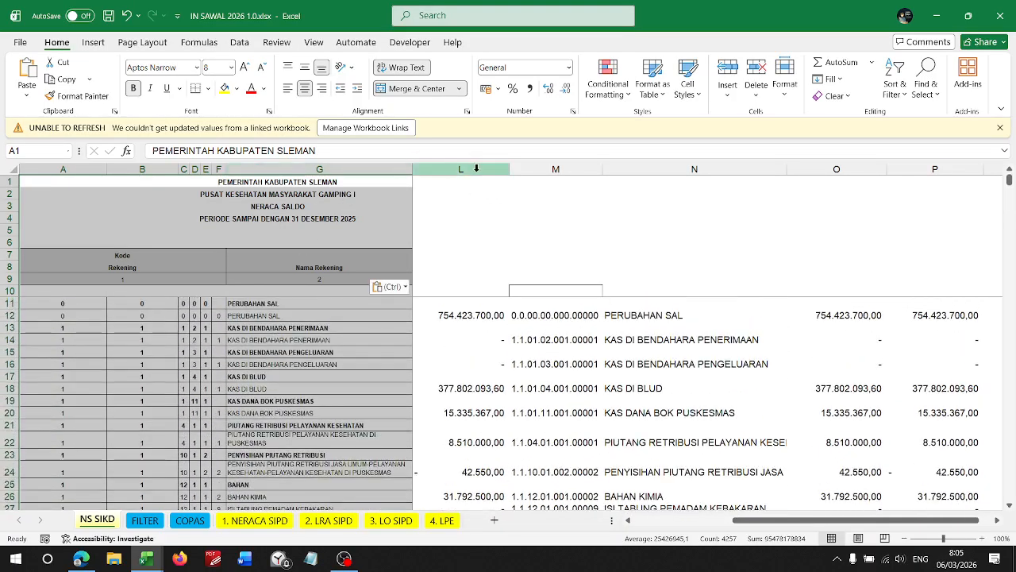
pyautogui.click(382, 315)
pyautogui.press('Right')
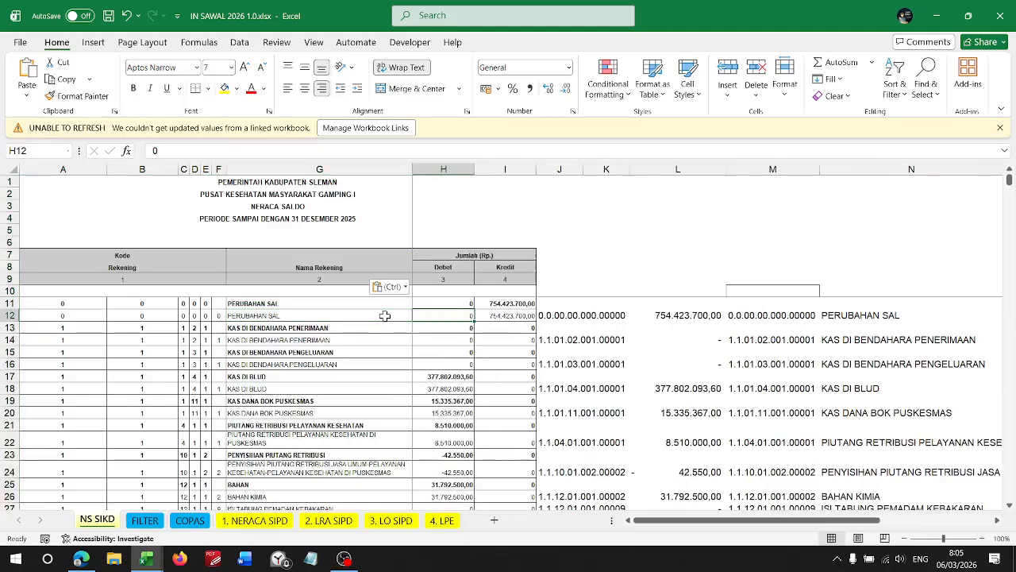
pyautogui.click(143, 520)
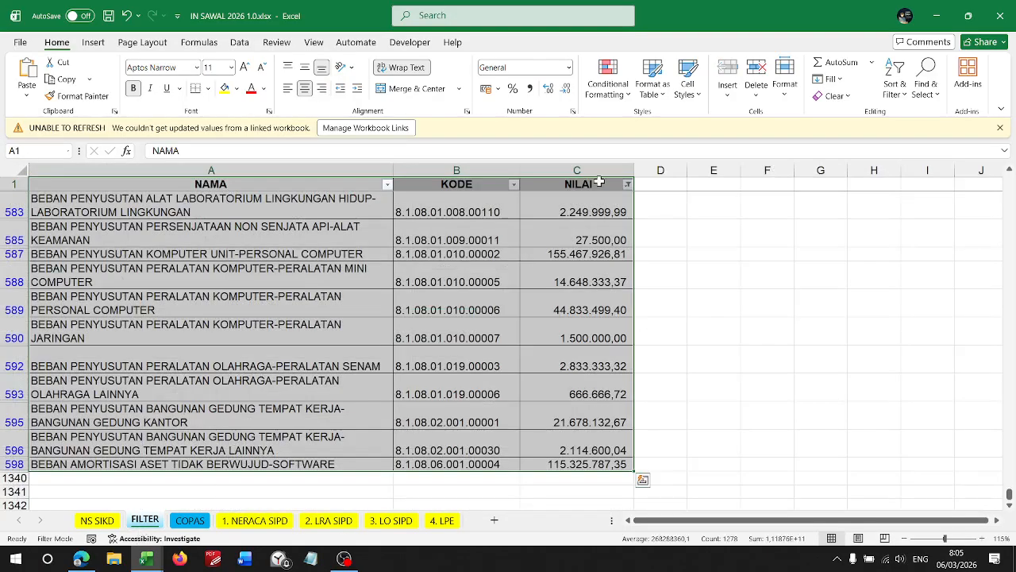
# - Clear the NILAI filter and inspect the formulas behind the NAMA, KODE and NILAI cells
pyautogui.click(628, 185)
pyautogui.click(533, 274)
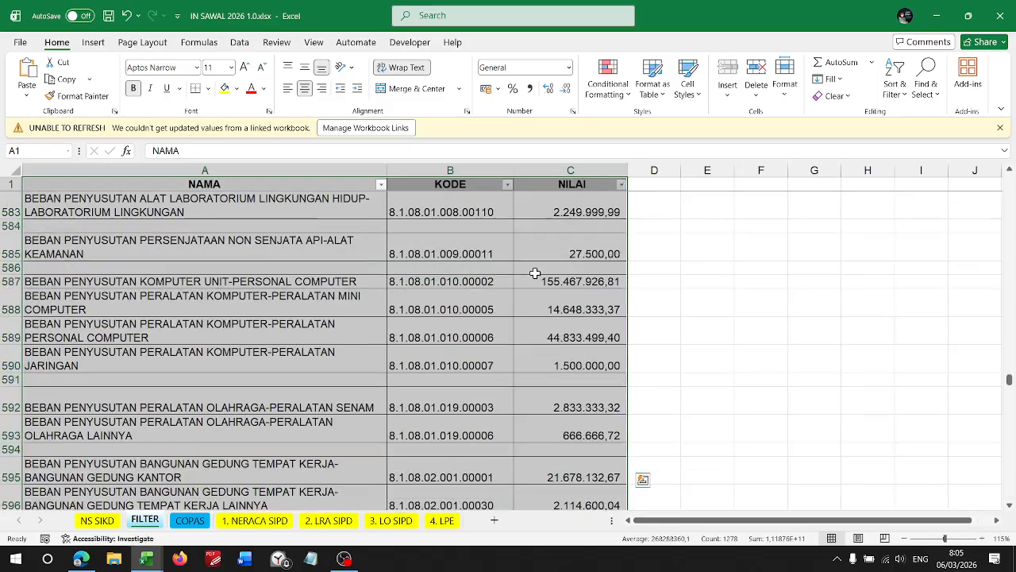
pyautogui.scroll(15, 291, 300)
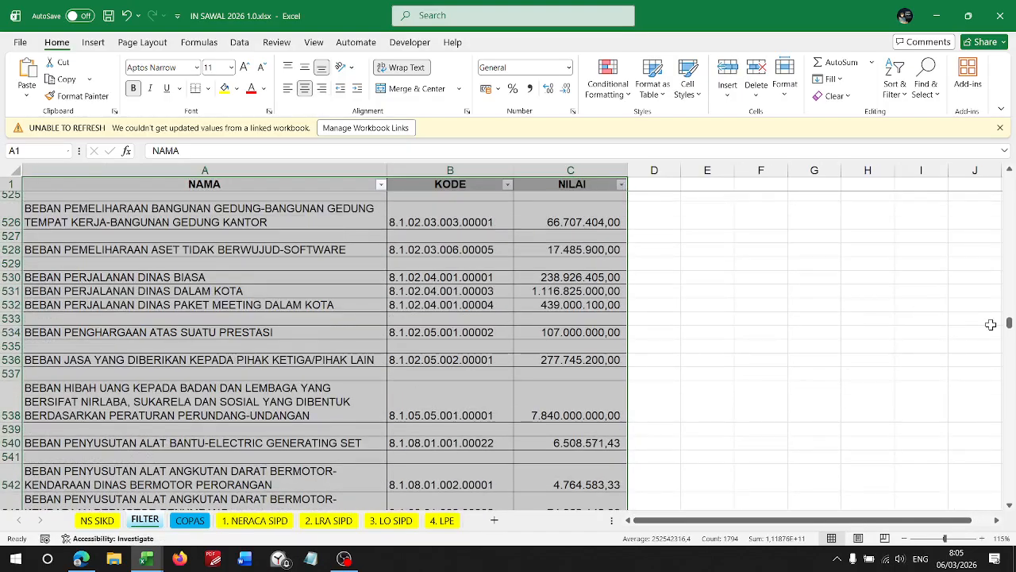
pyautogui.moveTo(1013, 331); pyautogui.dragTo(1000, 115)
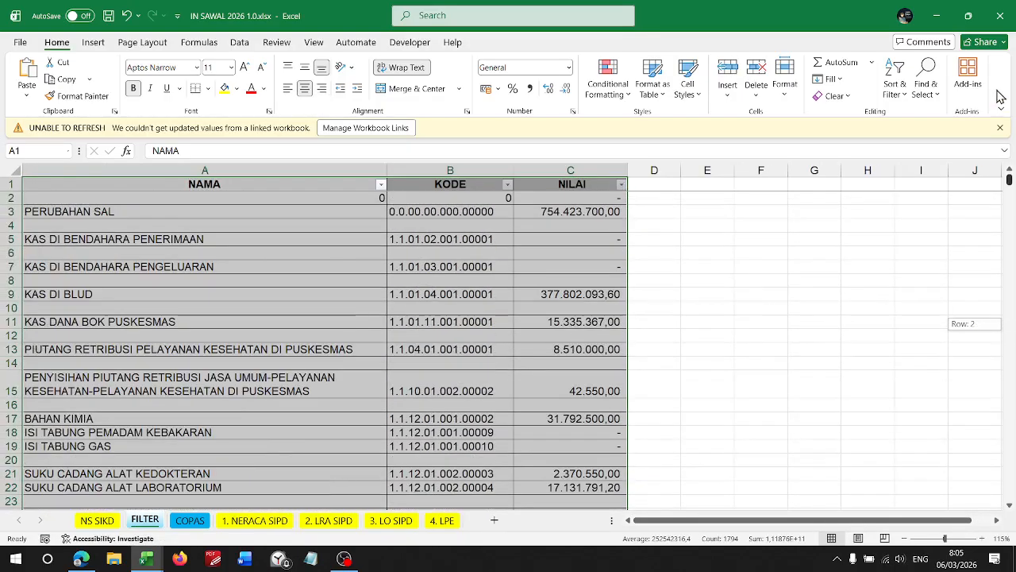
pyautogui.click(84, 211)
pyautogui.click(449, 215)
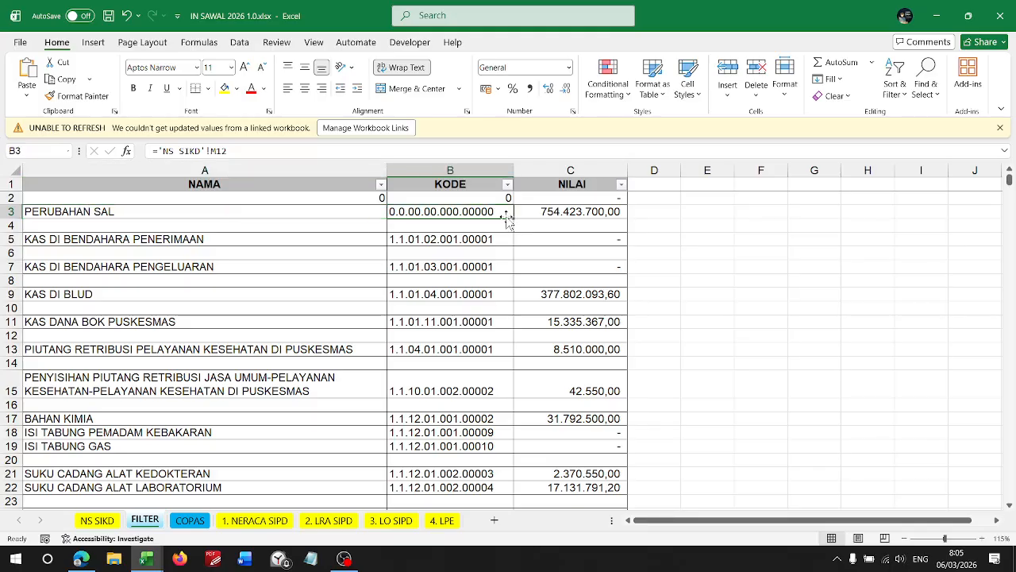
pyautogui.click(516, 213)
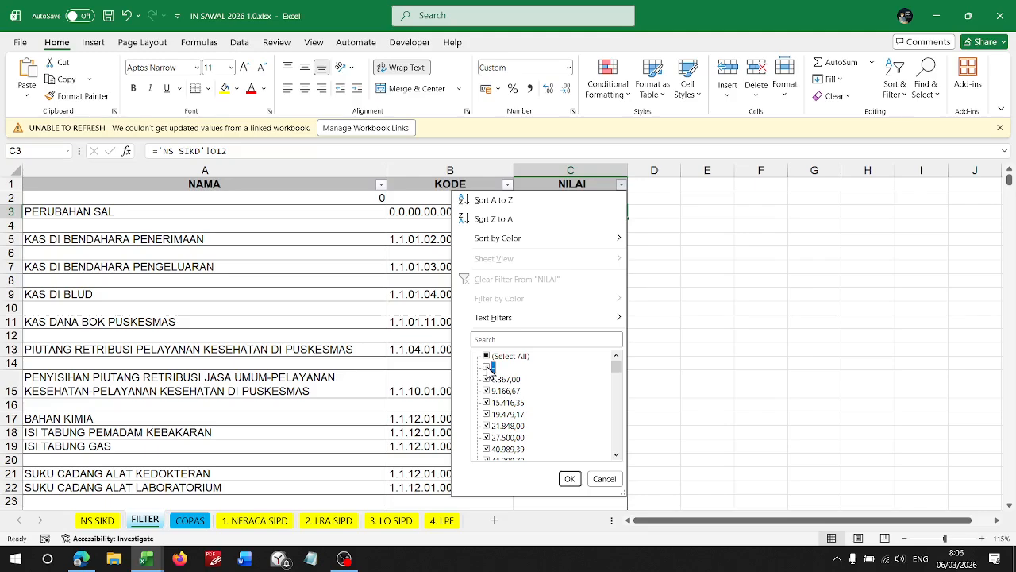
pyautogui.moveTo(615, 371); pyautogui.dragTo(616, 444)
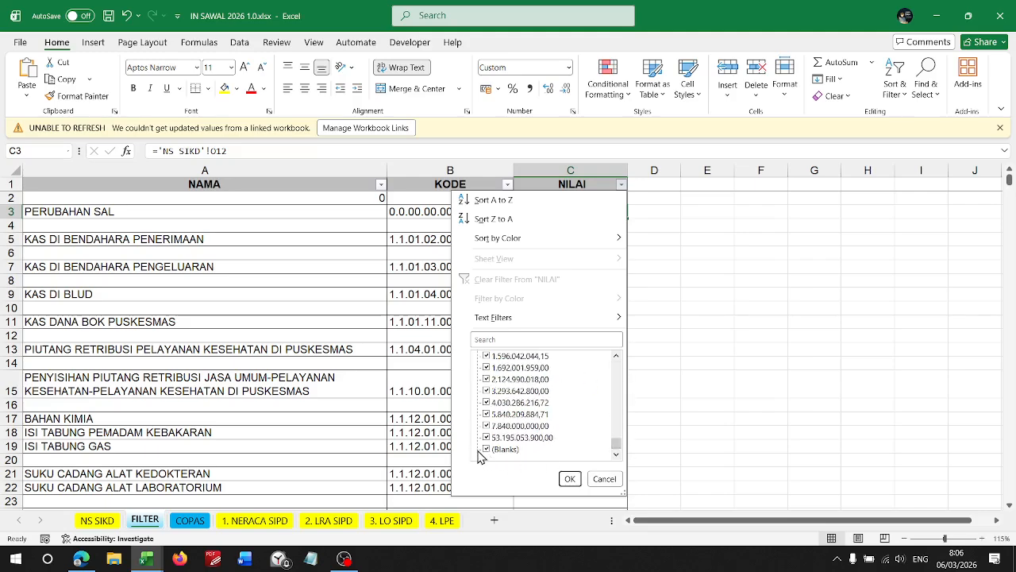
# - Reset the table's filtering and filter NILAI to exclude blank values
pyautogui.click(573, 481)
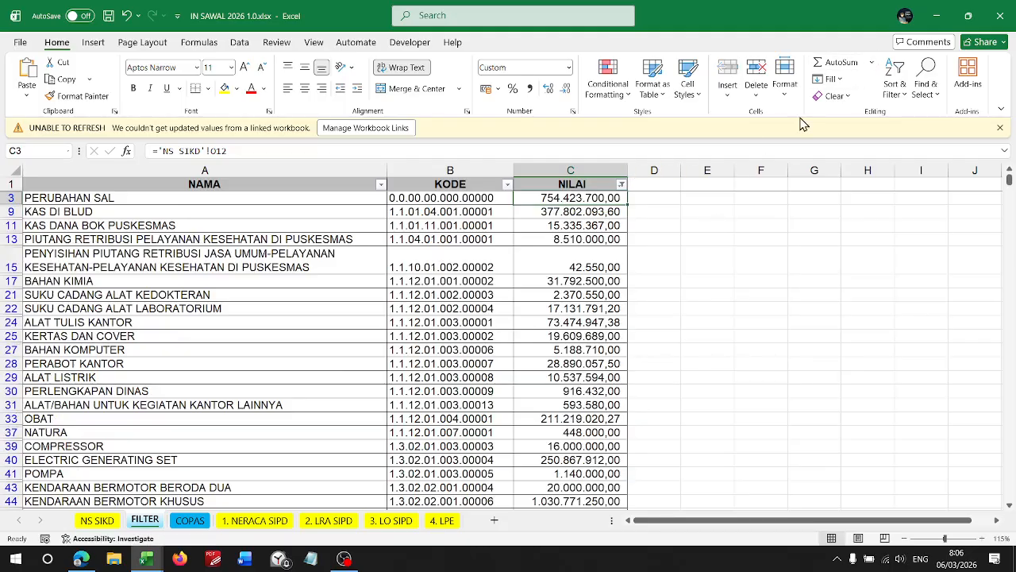
pyautogui.hotkey('ctrl', 'z')
pyautogui.click(894, 87)
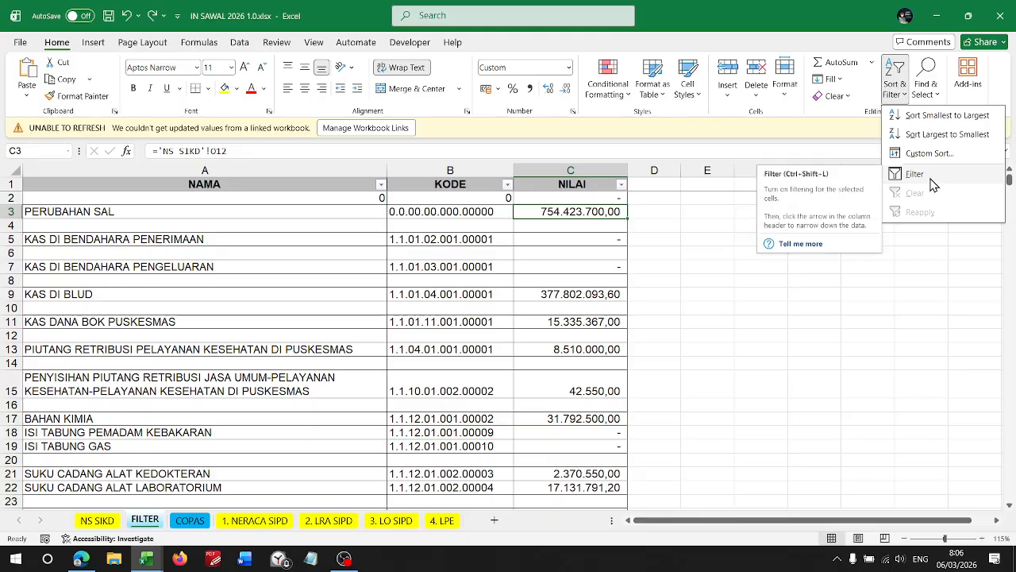
pyautogui.click(933, 184)
pyautogui.click(619, 185)
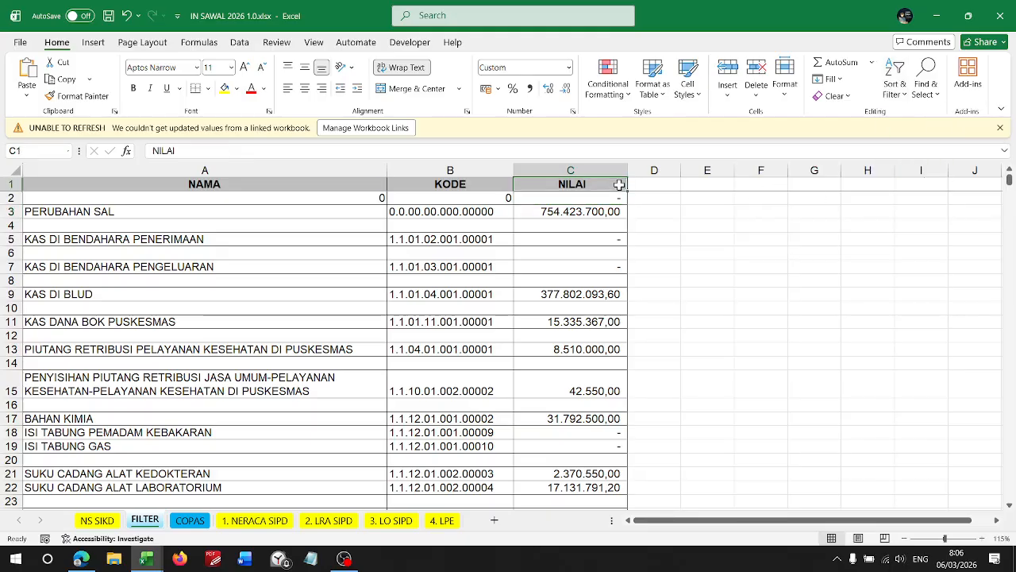
pyautogui.click(895, 83)
pyautogui.click(915, 174)
pyautogui.click(620, 184)
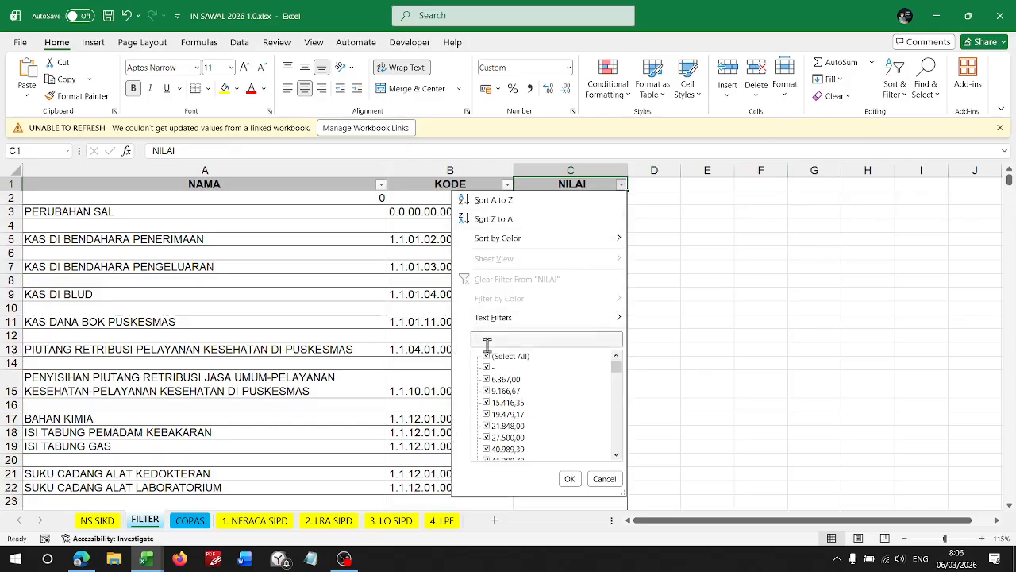
pyautogui.moveTo(618, 373); pyautogui.dragTo(623, 449)
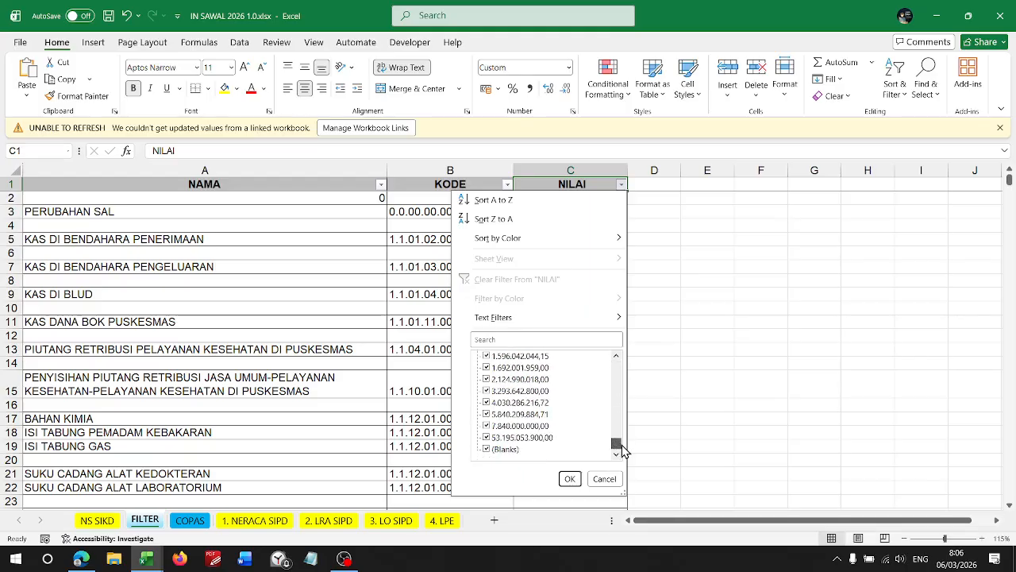
pyautogui.click(508, 450)
pyautogui.click(569, 478)
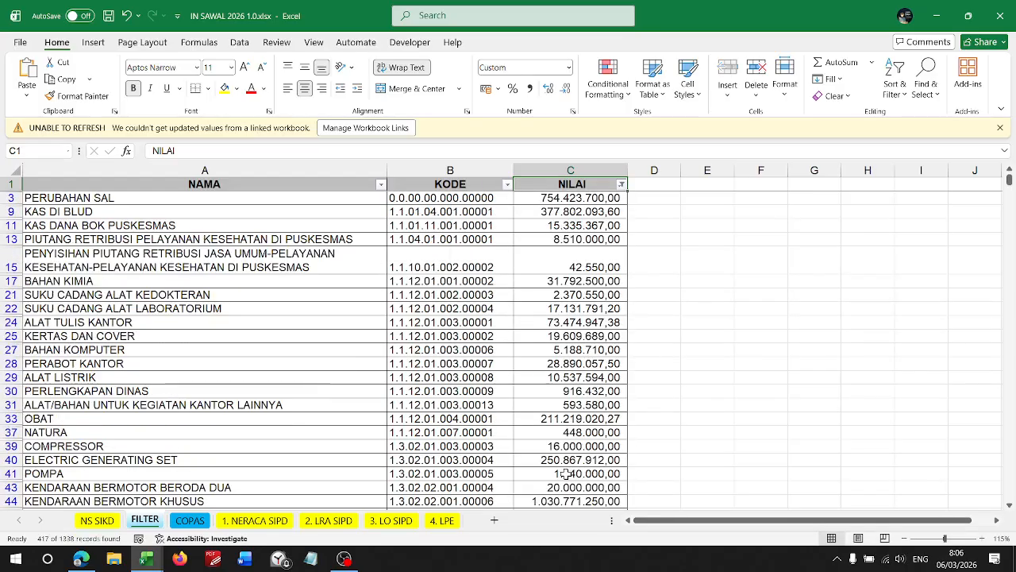
# - Select the whole filtered NAMA, KODE, NILAI table and copy it
pyautogui.click(493, 262)
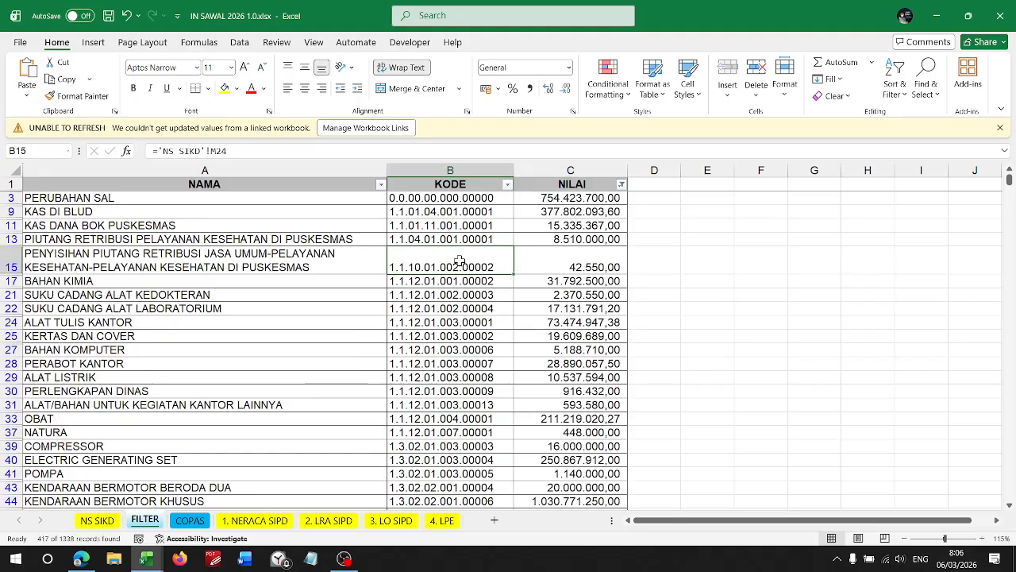
pyautogui.hotkey('ctrl', 'a')
pyautogui.click(401, 364)
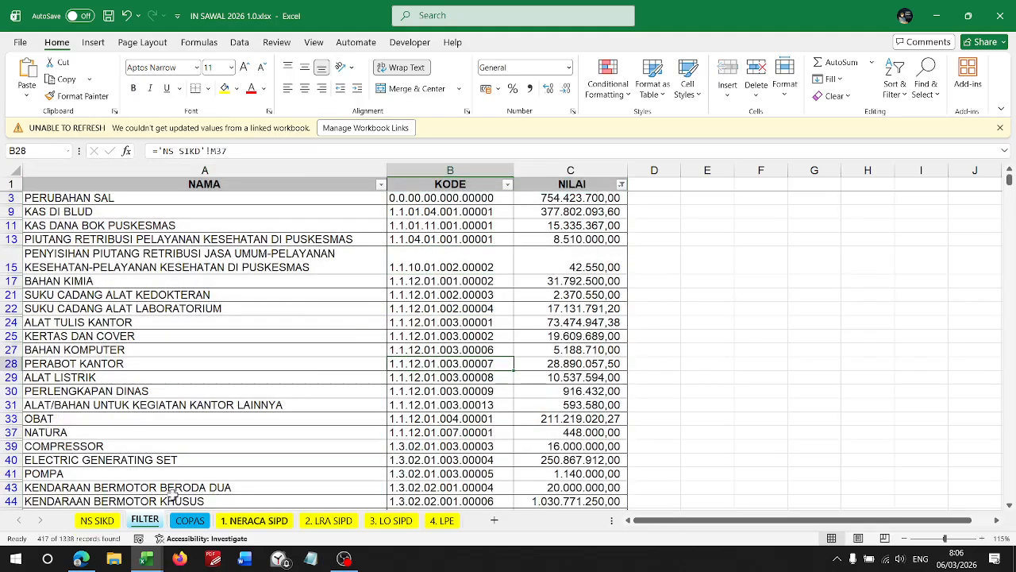
pyautogui.click(192, 308)
pyautogui.hotkey('ctrl', 'a')
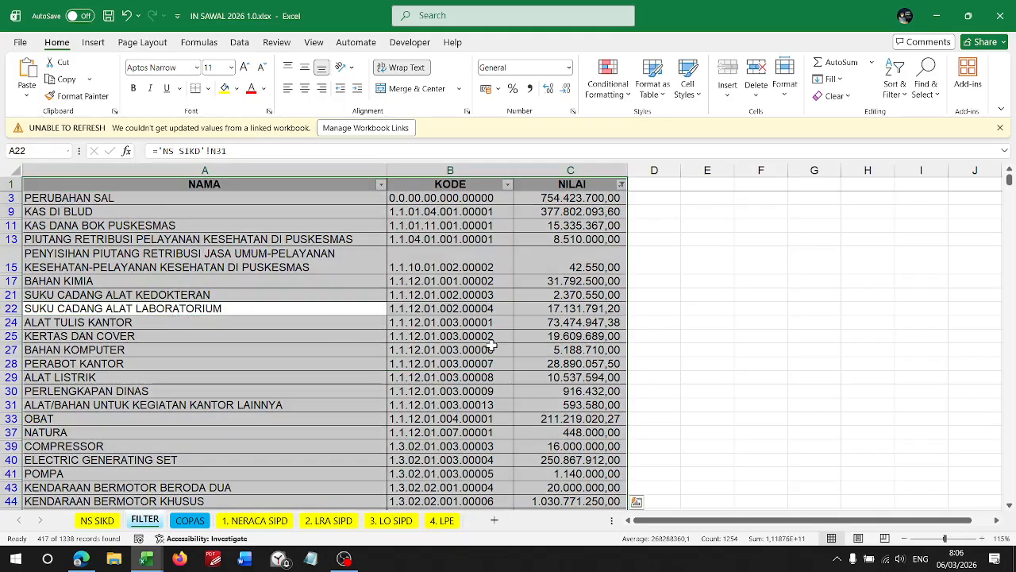
pyautogui.hotkey('ctrl', 'c')
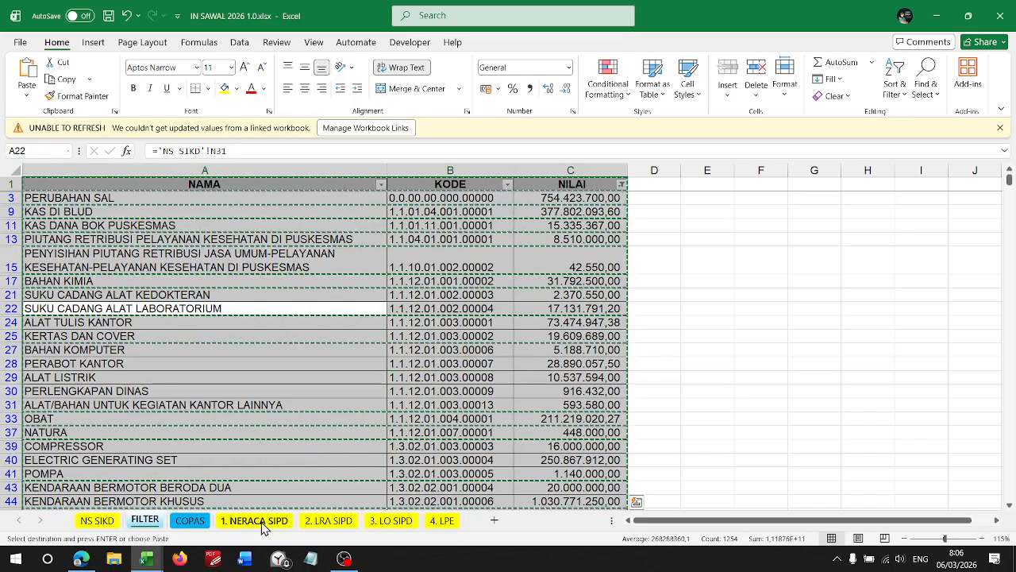
# - Paste the copied table at A3 on the COPAS sheet
pyautogui.click(190, 520)
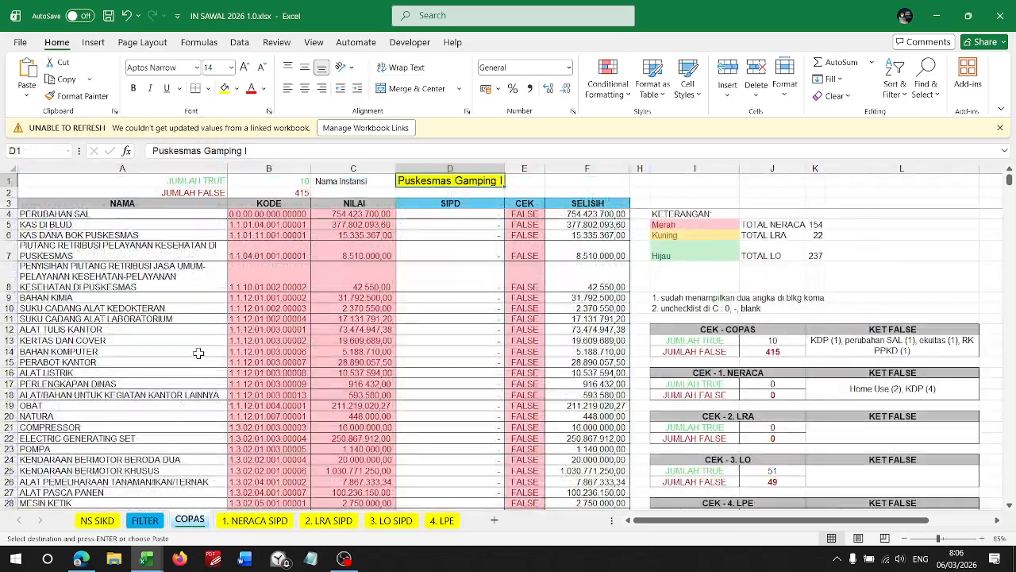
pyautogui.click(87, 194)
pyautogui.click(87, 203)
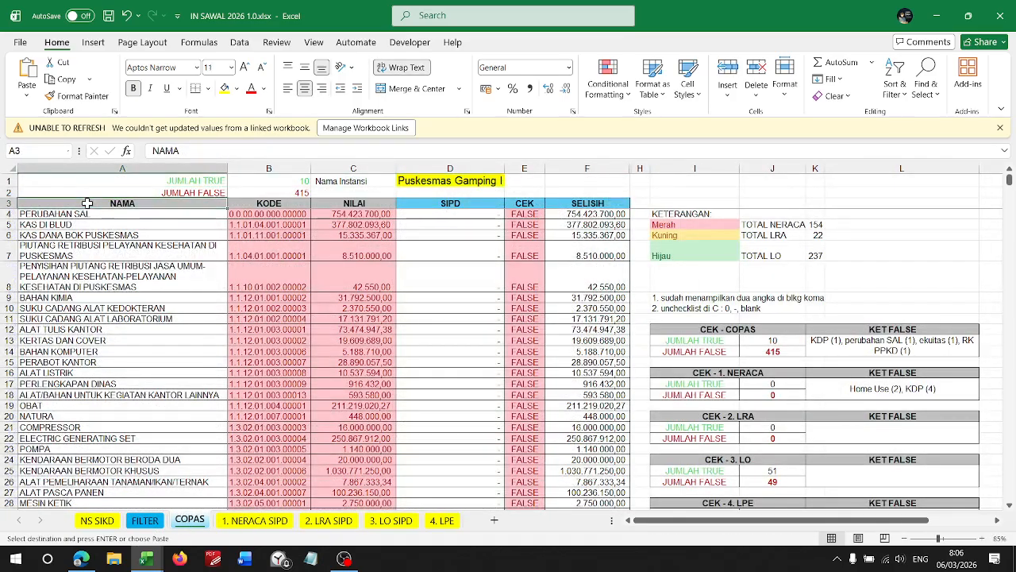
pyautogui.hotkey('ctrl', 'v')
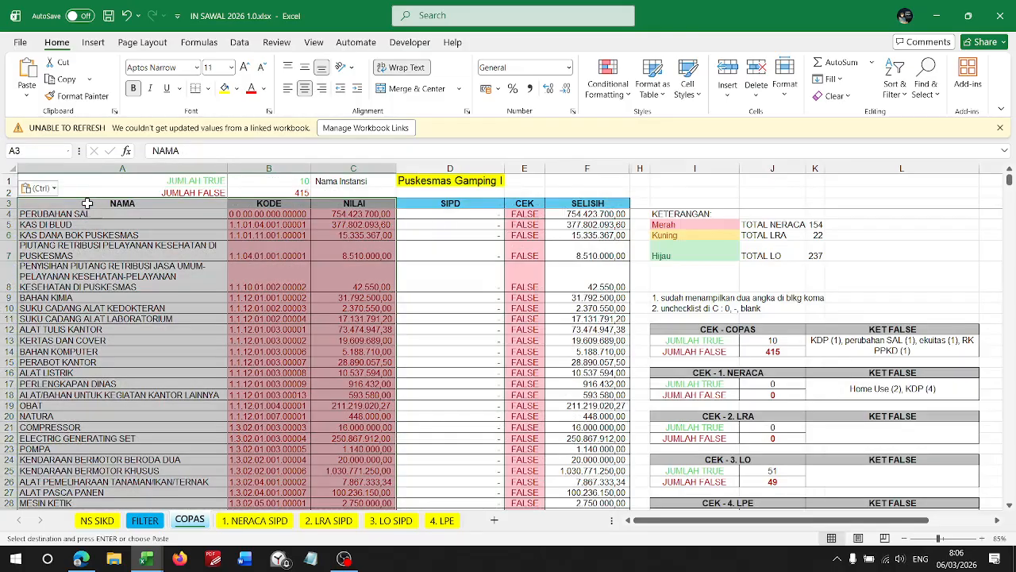
pyautogui.press('Escape')
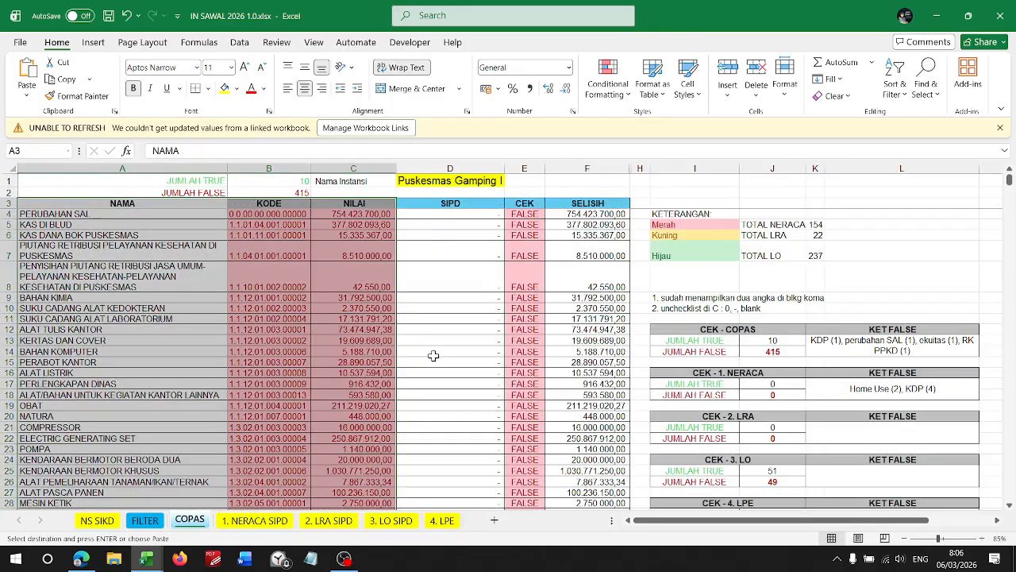
# - Clear the NAMA, KODE, NILAI data in A3:C428 on COPAS
pyautogui.scroll(-20, 433, 356)
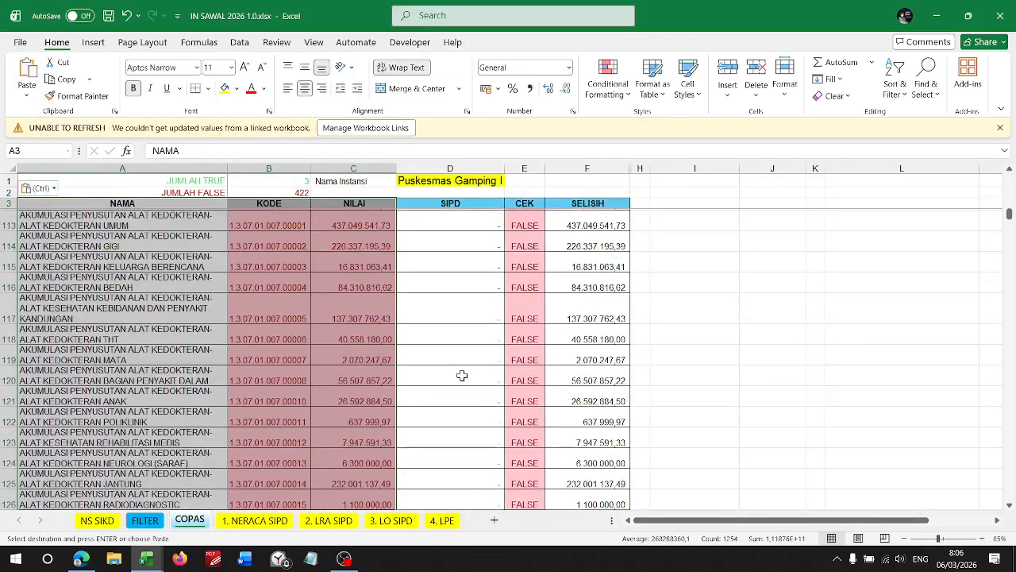
pyautogui.scroll(-8, 1009, 293)
pyautogui.moveTo(1011, 231); pyautogui.dragTo(1009, 348)
pyautogui.click(104, 431)
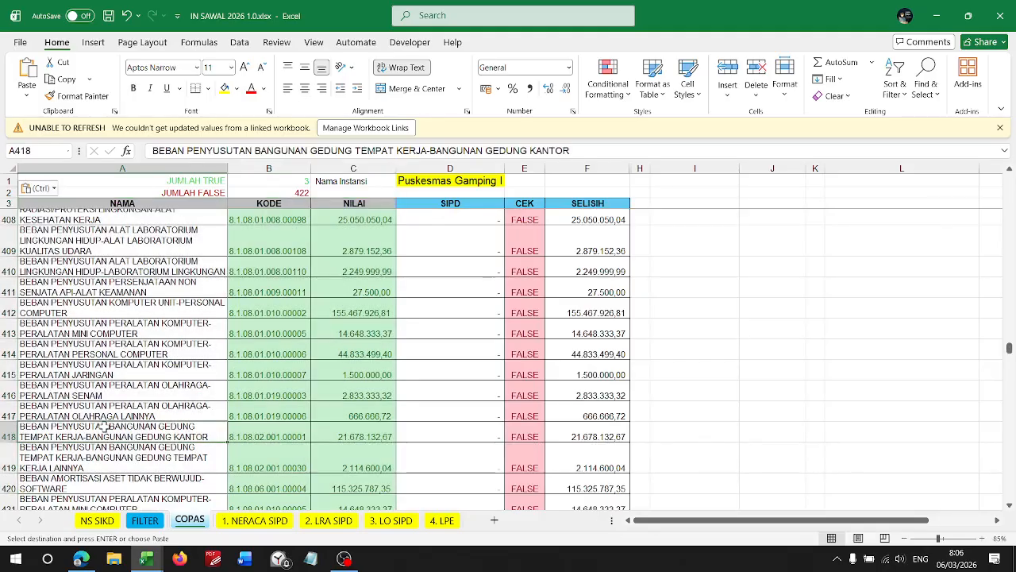
pyautogui.hotkey('ctrl', 'Up')
pyautogui.press('Down')
pyautogui.press('Down')
pyautogui.hotkey('shift', 'Right')
pyautogui.hotkey('shift', 'Right')
pyautogui.hotkey('ctrl', 'shift', 'Down')
pyautogui.press('Delete')
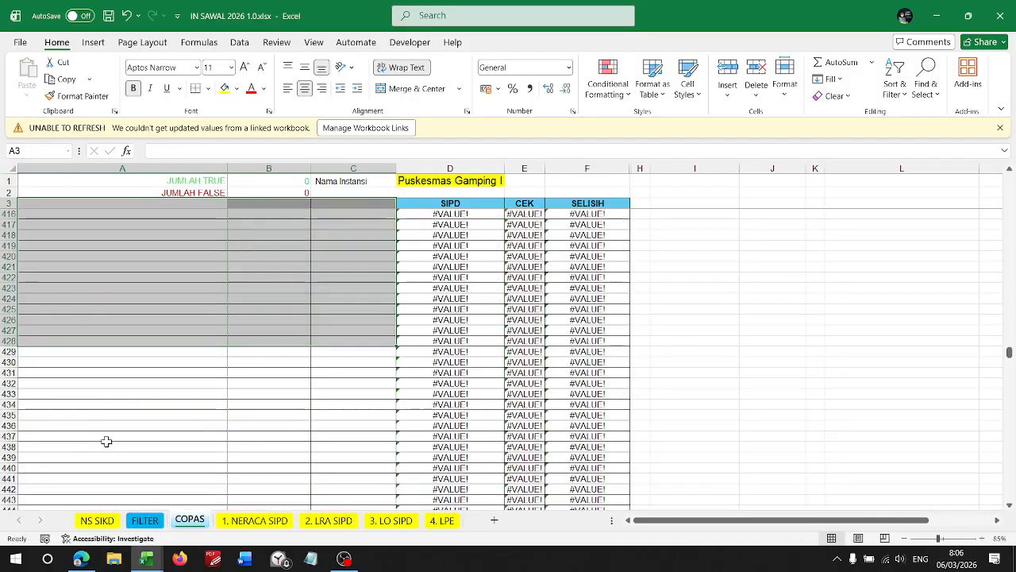
# - Copy the full filtered table from FILTER and paste it at A3 on COPAS
pyautogui.click(146, 520)
pyautogui.scroll(-20, 1012, 264)
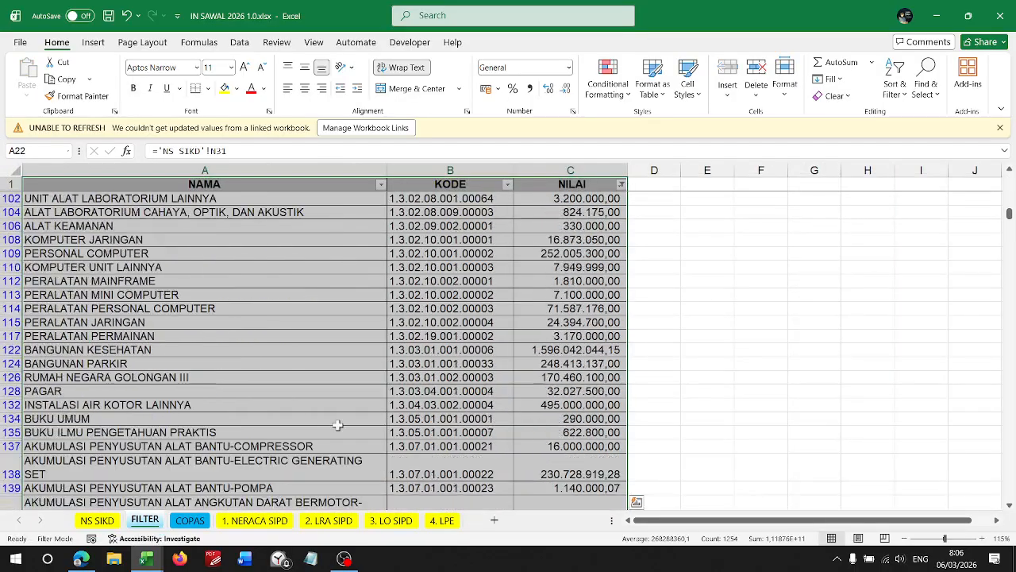
pyautogui.moveTo(1012, 237); pyautogui.dragTo(1009, 516)
pyautogui.hotkey('ctrl', 'c')
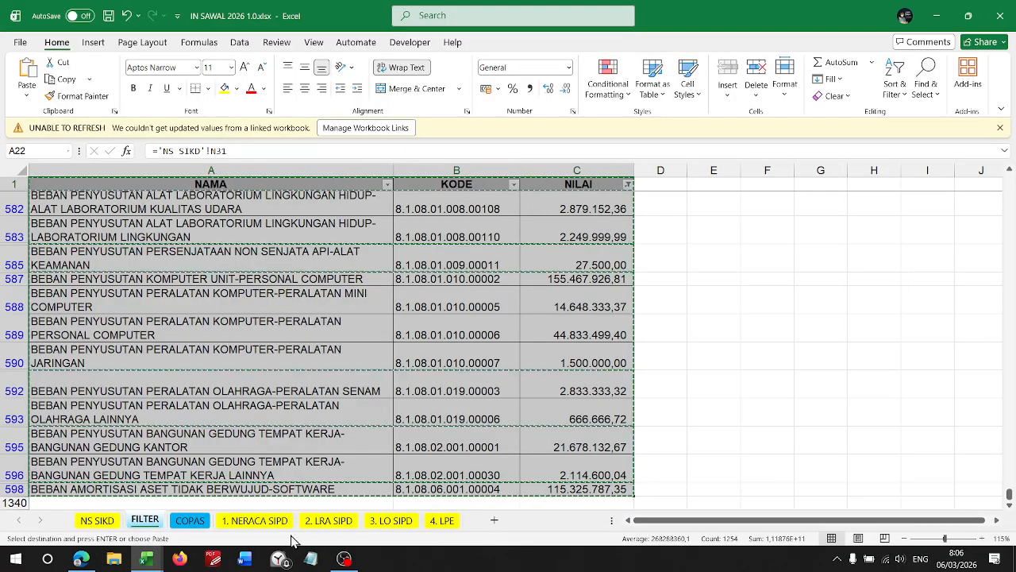
pyautogui.click(187, 520)
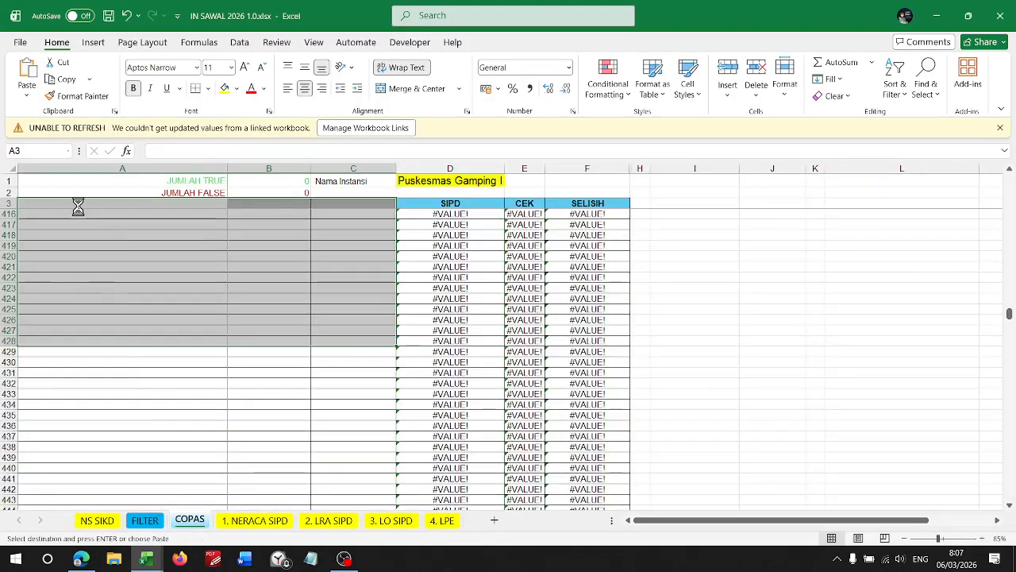
pyautogui.hotkey('ctrl', 'v')
# - Review the institution name in D1 on COPAS without changing it
pyautogui.scroll(20, 392, 331)
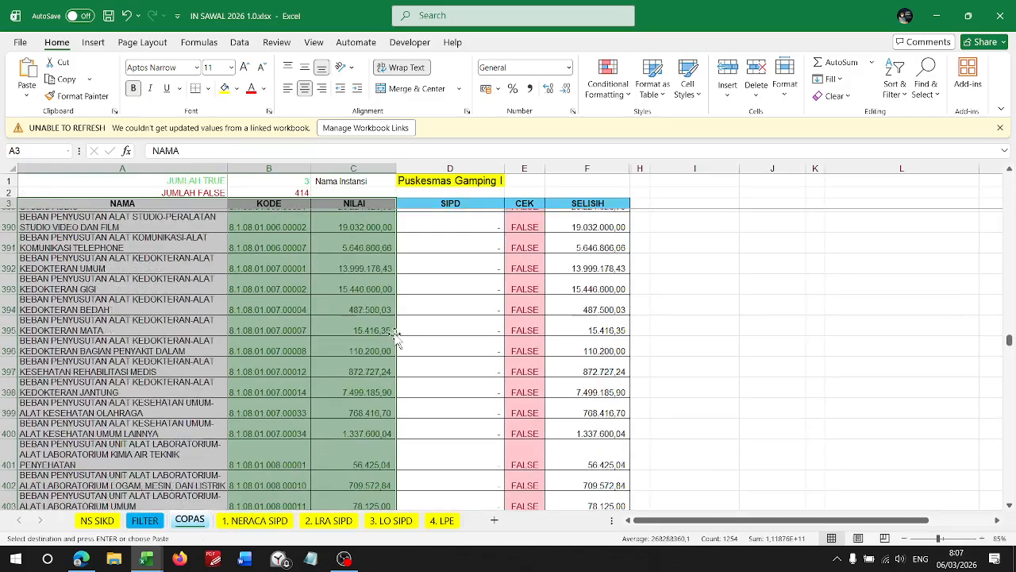
pyautogui.scroll(20, 427, 334)
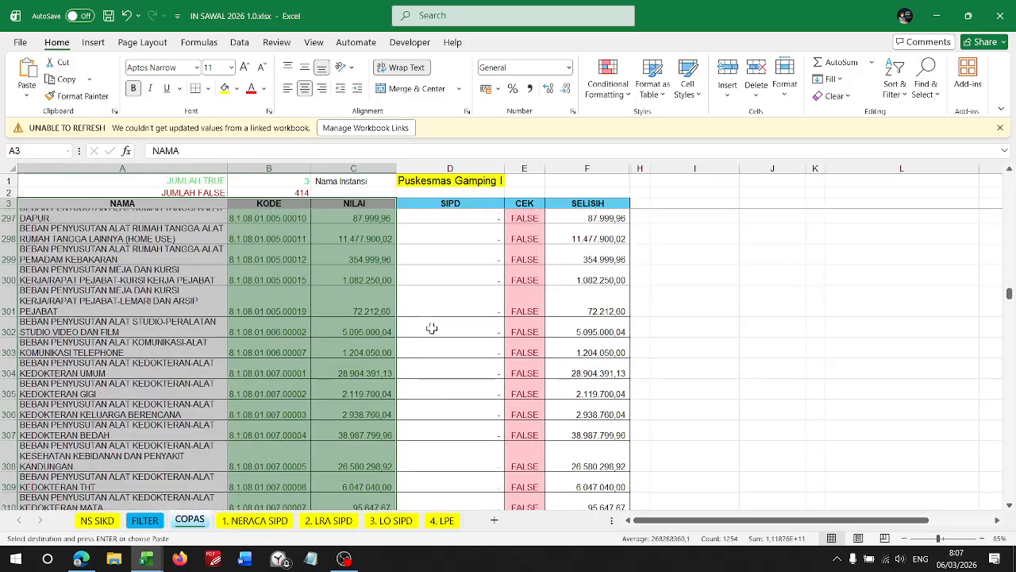
pyautogui.scroll(18, 458, 319)
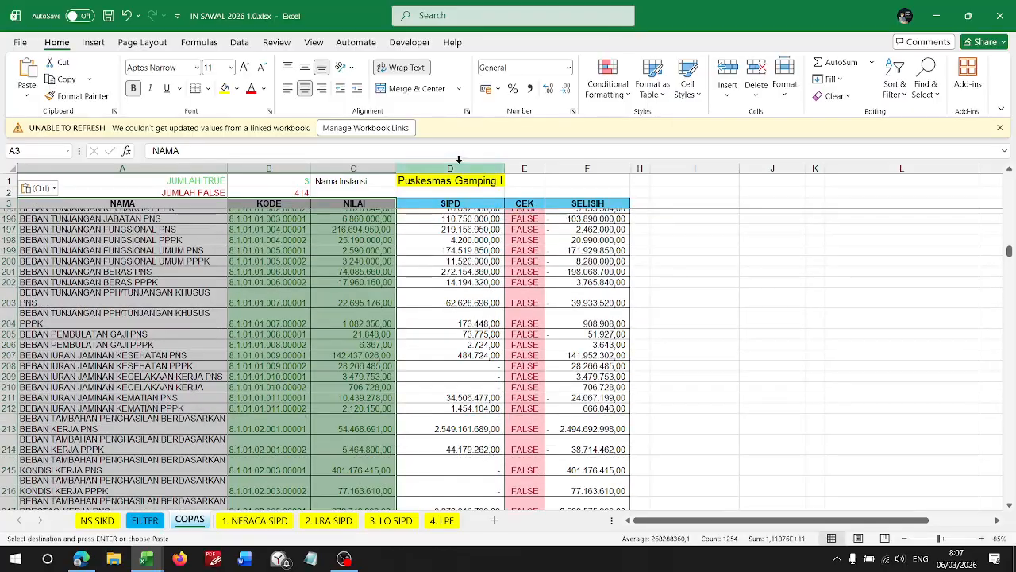
pyautogui.click(457, 182)
pyautogui.doubleClick(457, 182)
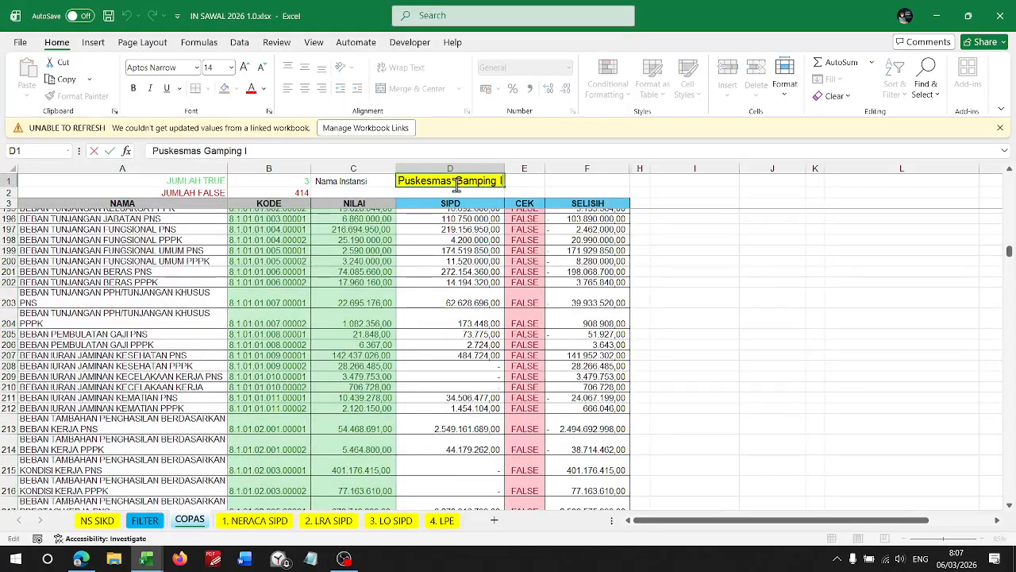
pyautogui.press('Escape')
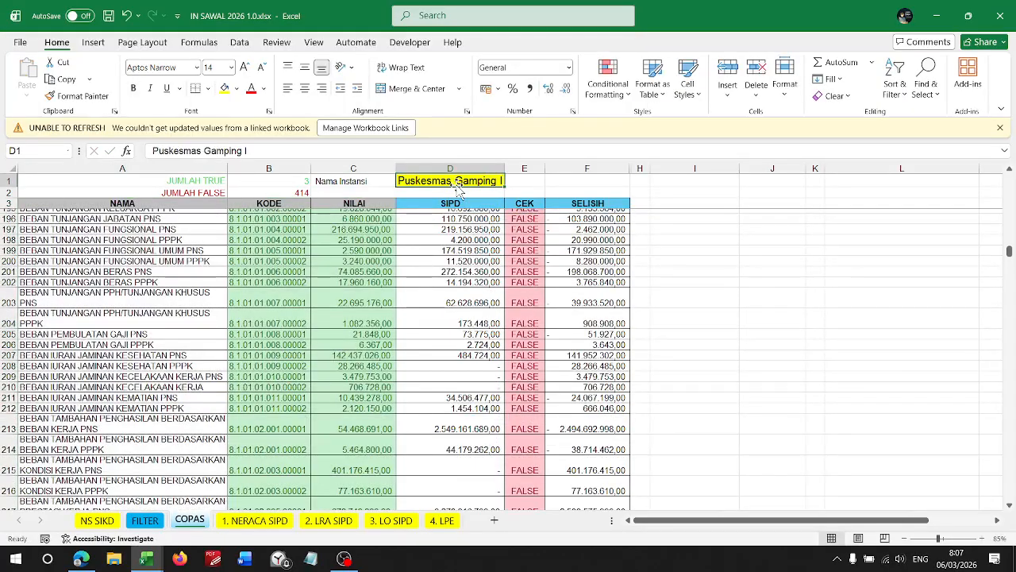
pyautogui.hotkey('alt', 'Tab')
pyautogui.hotkey('alt', 'Tab')
pyautogui.hotkey('alt', 'Tab')
# - Open the SIPD Penatausahaan login page in a new browser tab
pyautogui.press('Tab')
pyautogui.hotkey('ctrl', 't')
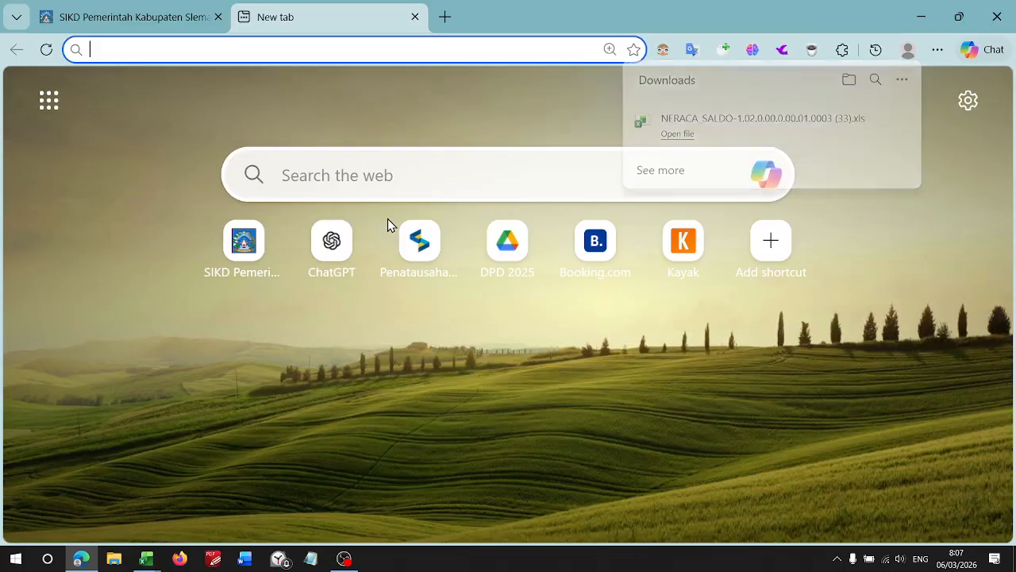
pyautogui.write('sipd')
pyautogui.press('Return')
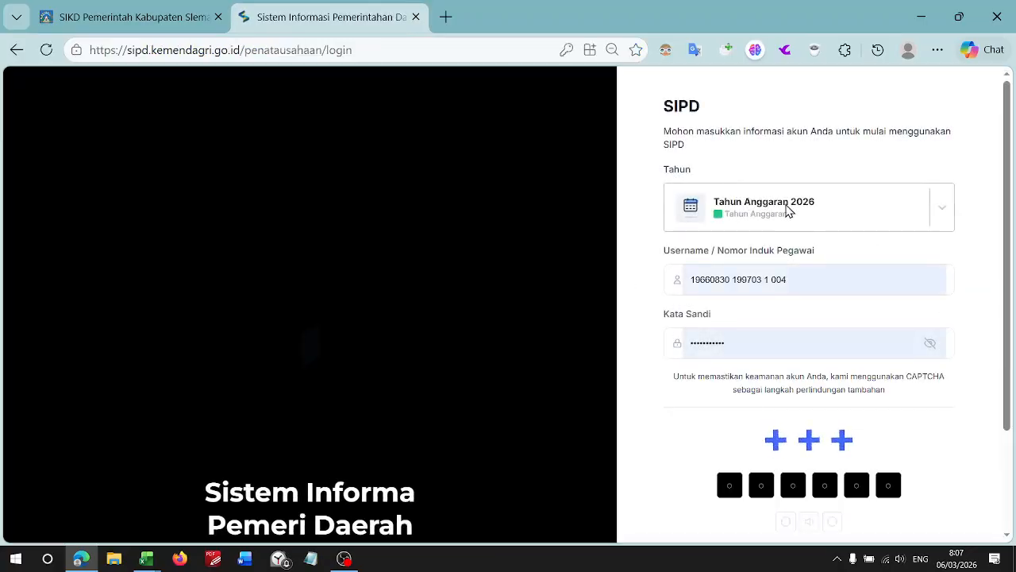
pyautogui.scroll(-2, 842, 318)
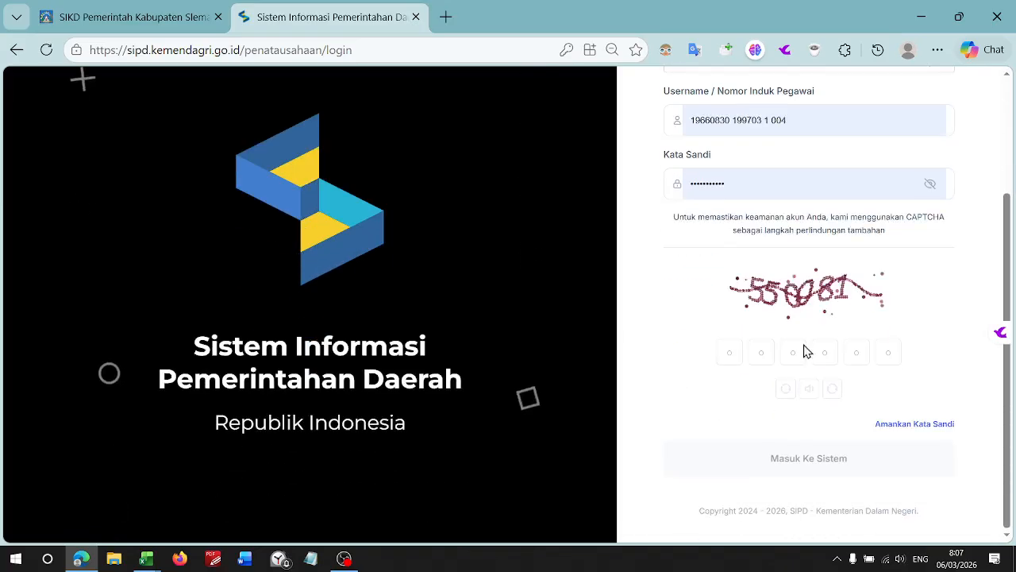
# - Enter the CAPTCHA code, log in, and choose the Pengguna Anggaran account
pyautogui.click(730, 351)
pyautogui.write('550')
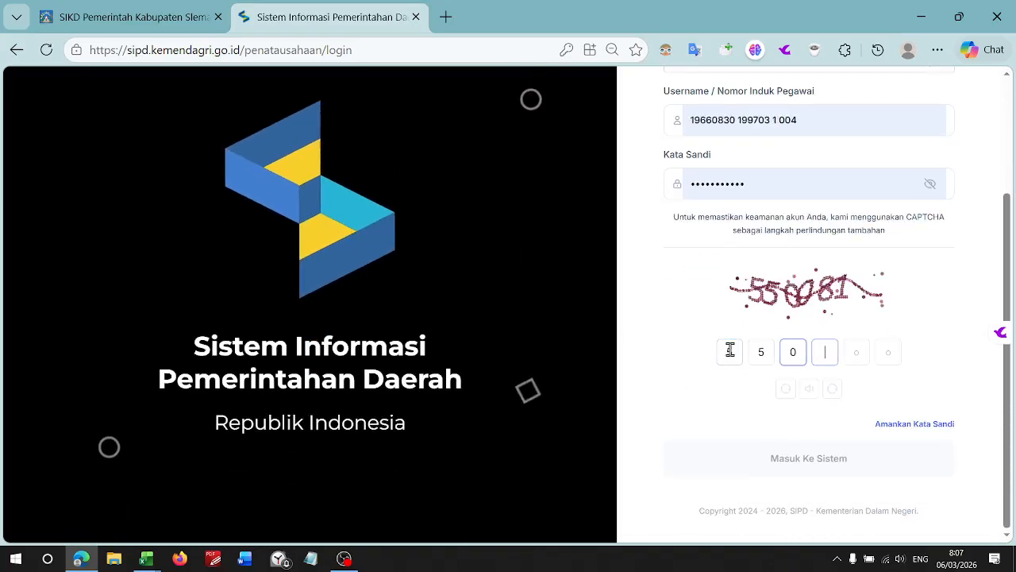
pyautogui.write('081')
pyautogui.press('Return')
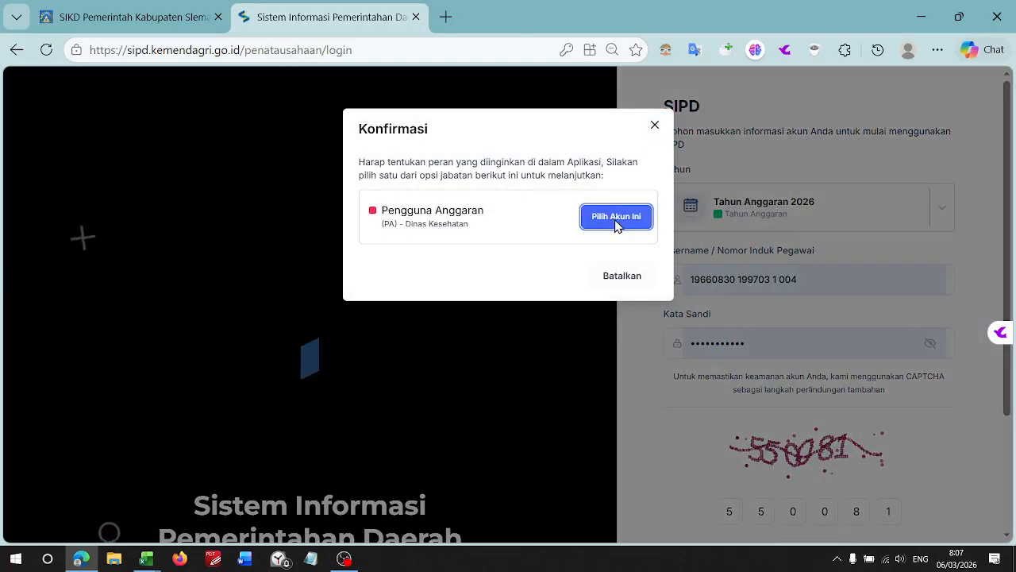
pyautogui.click(617, 219)
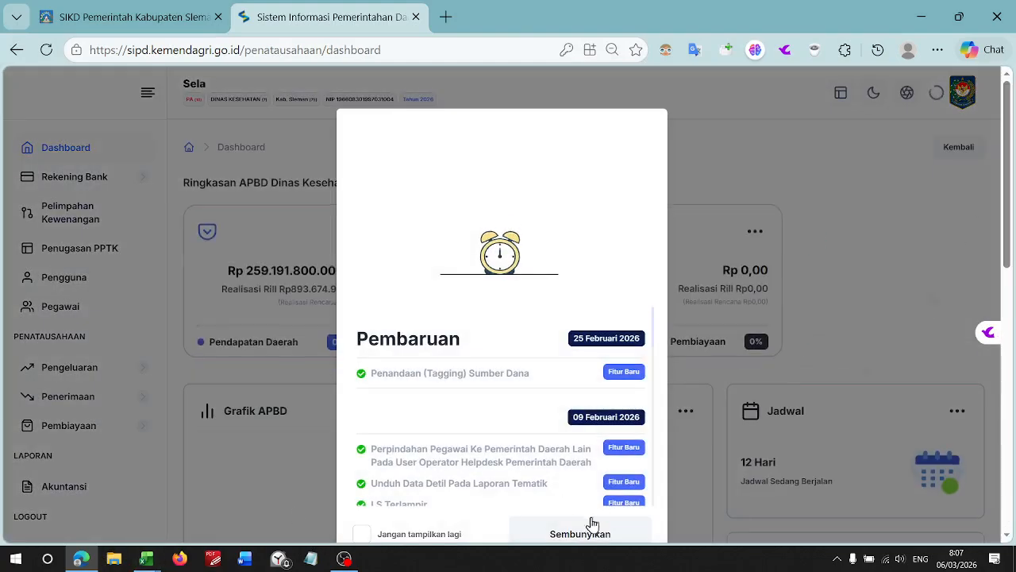
# - Dismiss the Pembaruan notice and open the Neraca report page under accounting financial reports
pyautogui.click(588, 529)
pyautogui.click(90, 500)
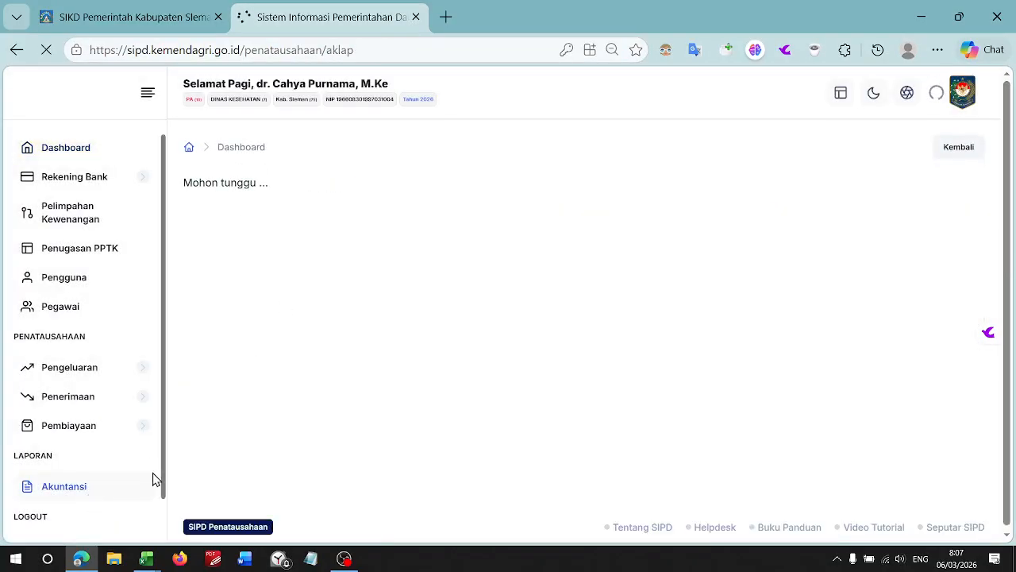
pyautogui.click(143, 374)
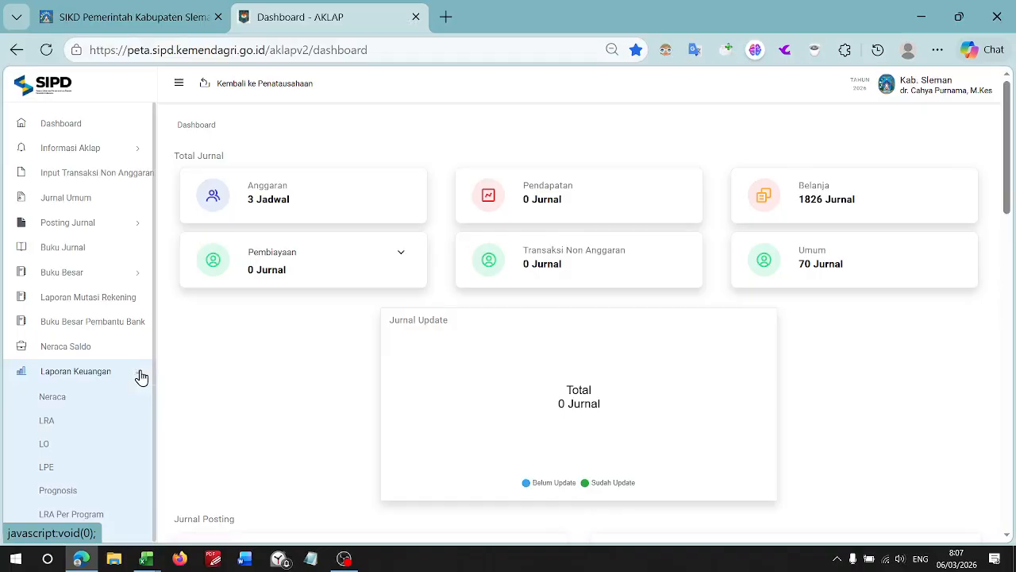
pyautogui.click(69, 398)
pyautogui.rightClick(68, 399)
pyautogui.click(64, 398)
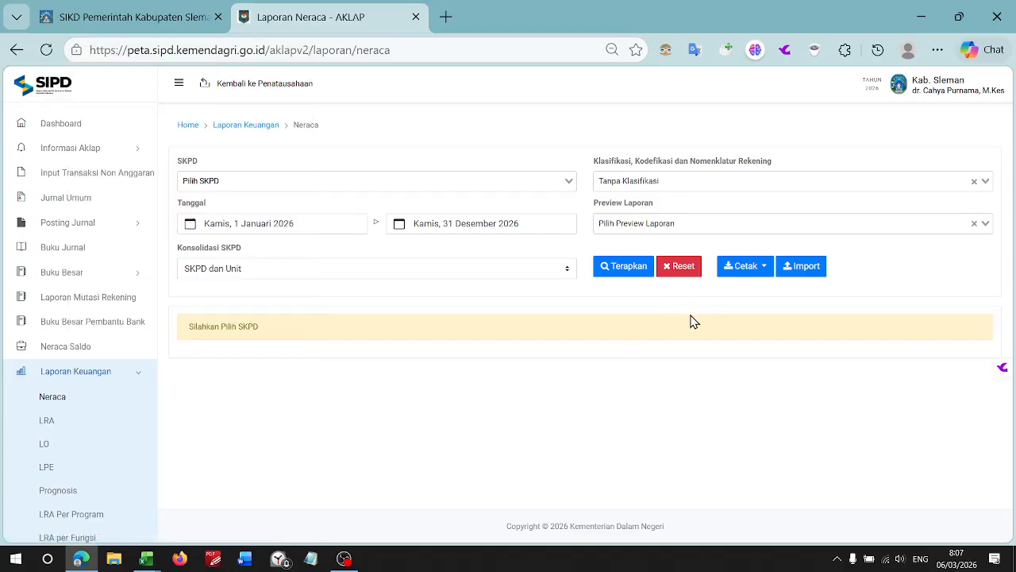
pyautogui.click(804, 267)
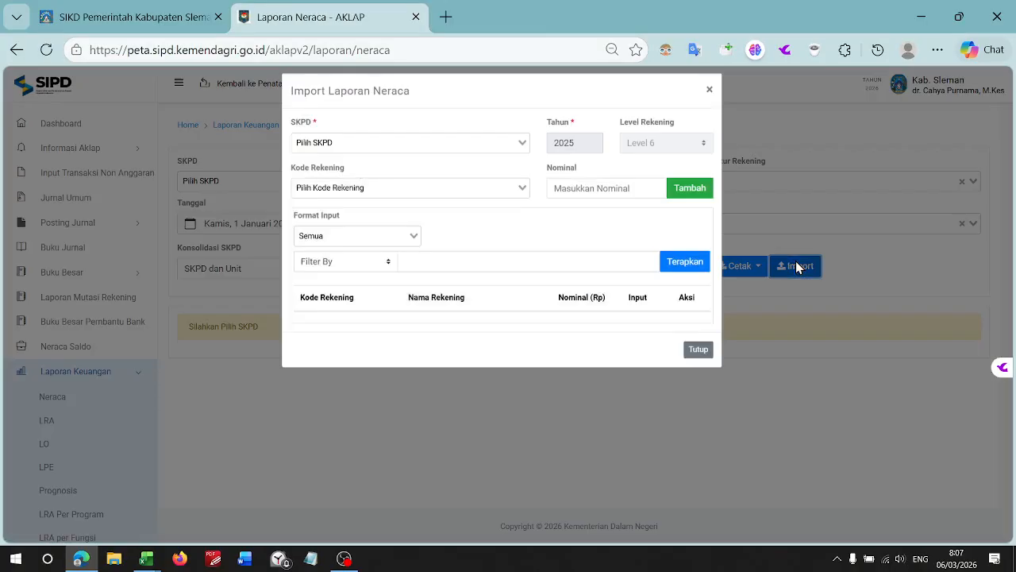
pyautogui.click(698, 357)
# - Show the Neraca for Pusat Kesehatan Masyarakat Gamping I at level 6. Sub Rincian Objek and check the totals
pyautogui.click(297, 185)
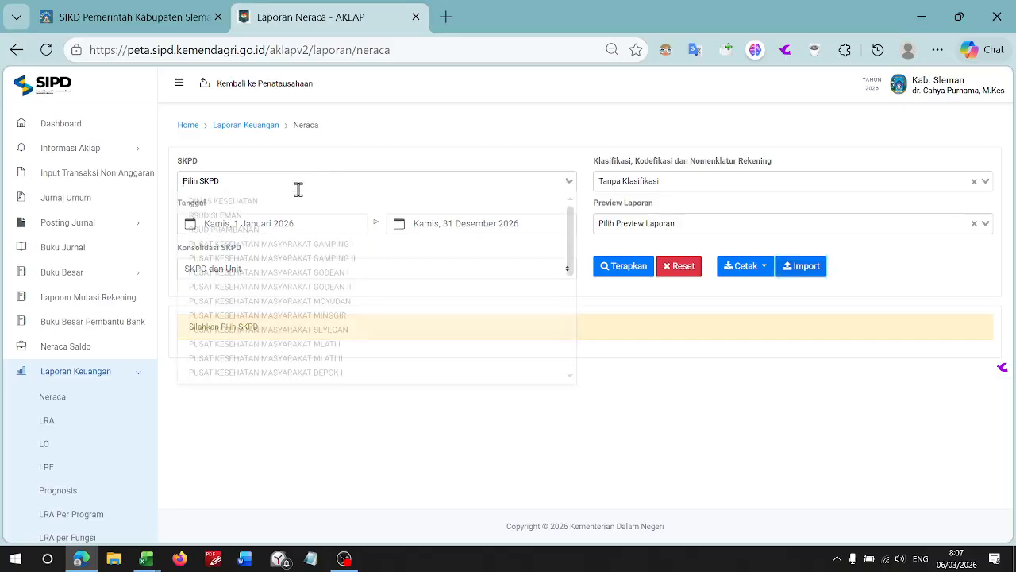
pyautogui.click(302, 245)
pyautogui.click(661, 182)
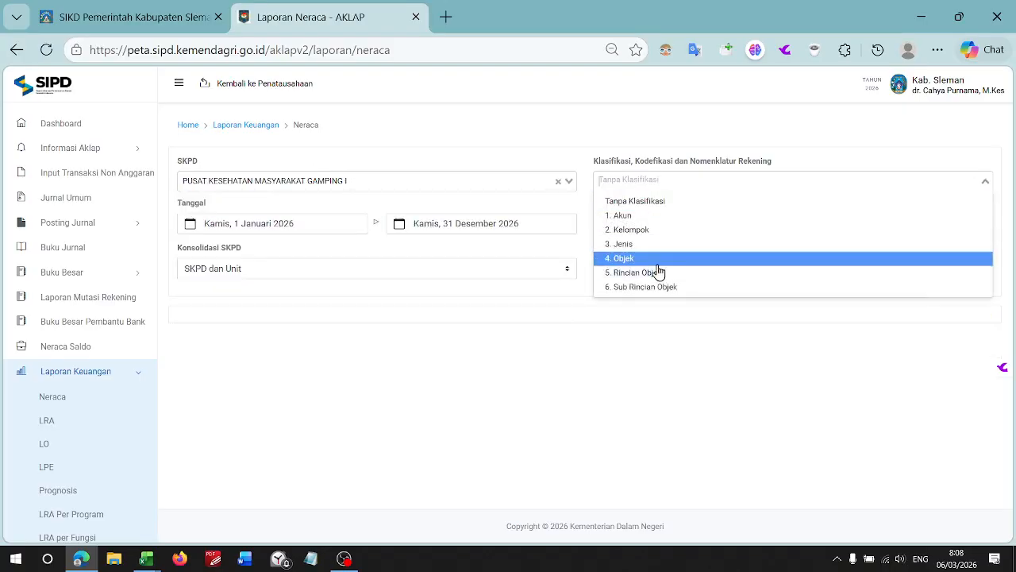
pyautogui.click(619, 286)
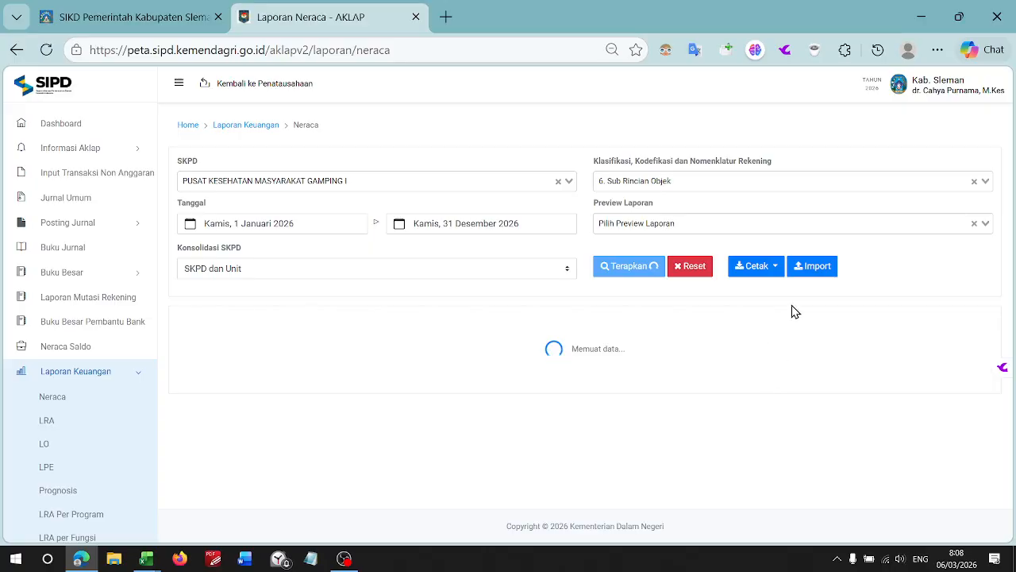
pyautogui.scroll(-5, 798, 323)
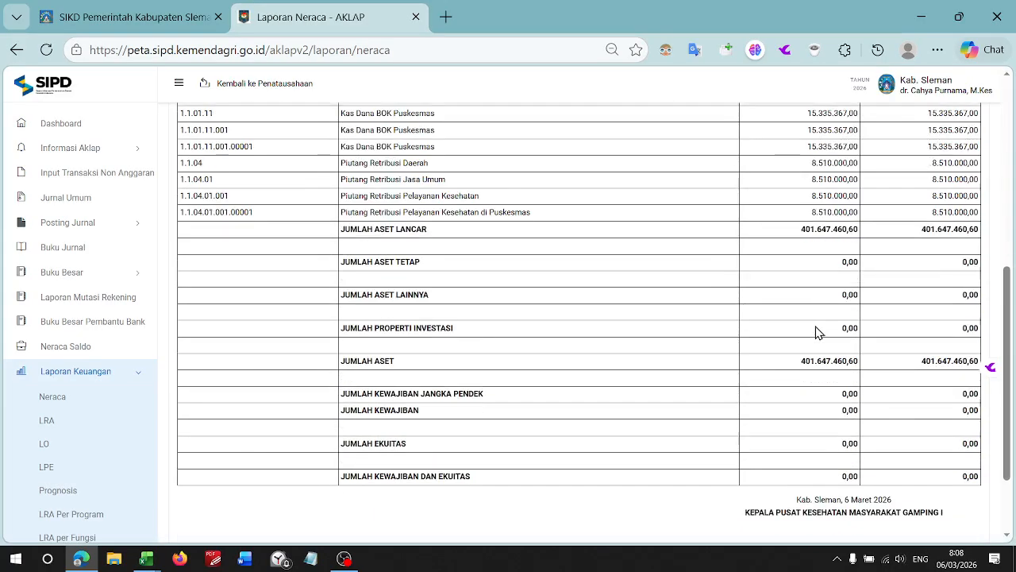
pyautogui.scroll(3, 816, 331)
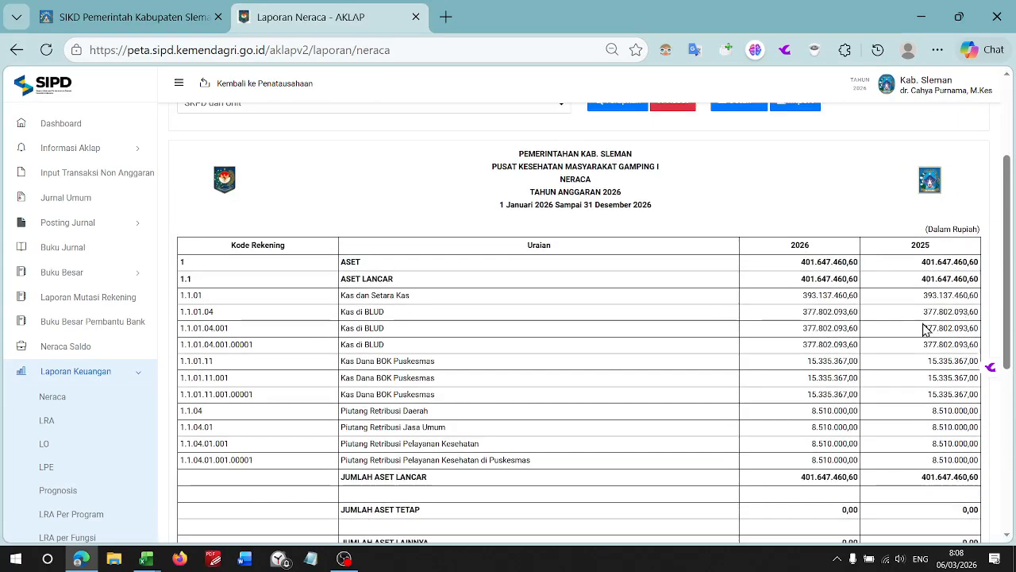
pyautogui.scroll(-3, 932, 462)
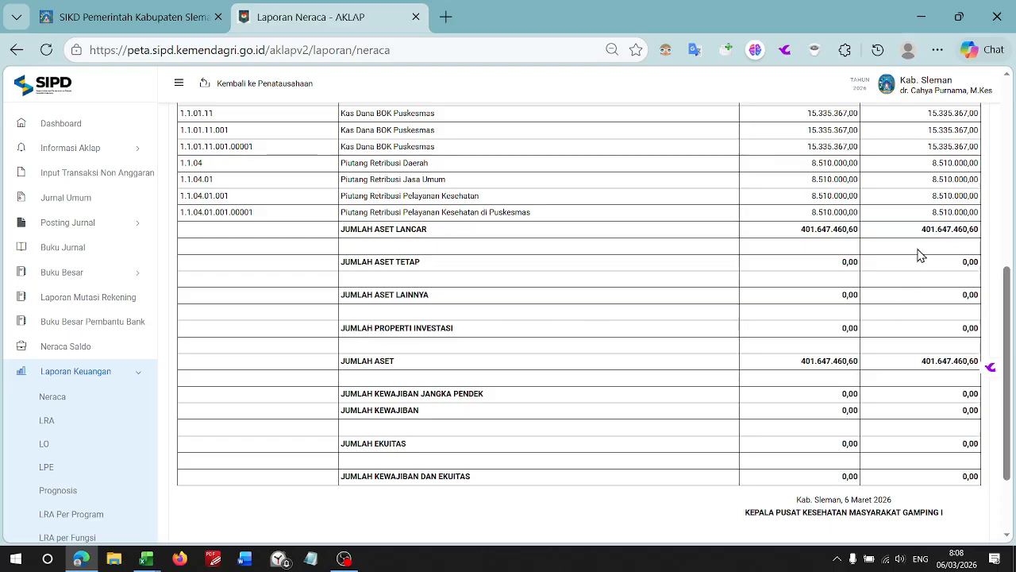
pyautogui.scroll(5, 919, 255)
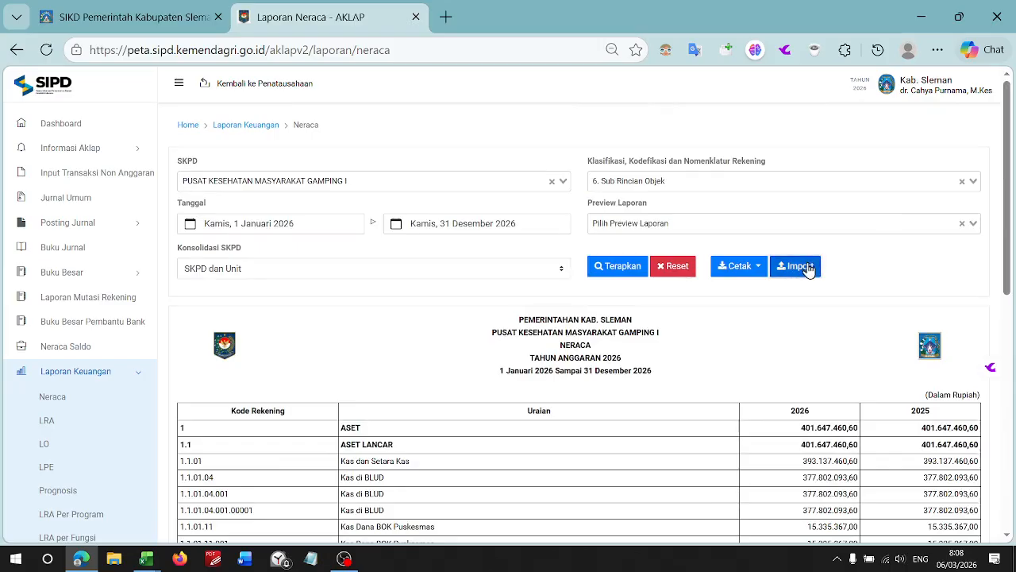
# - Open the Neraca import form and select Pusat Kesehatan Masyarakat Gamping I as the SKPD
pyautogui.click(809, 269)
pyautogui.click(382, 150)
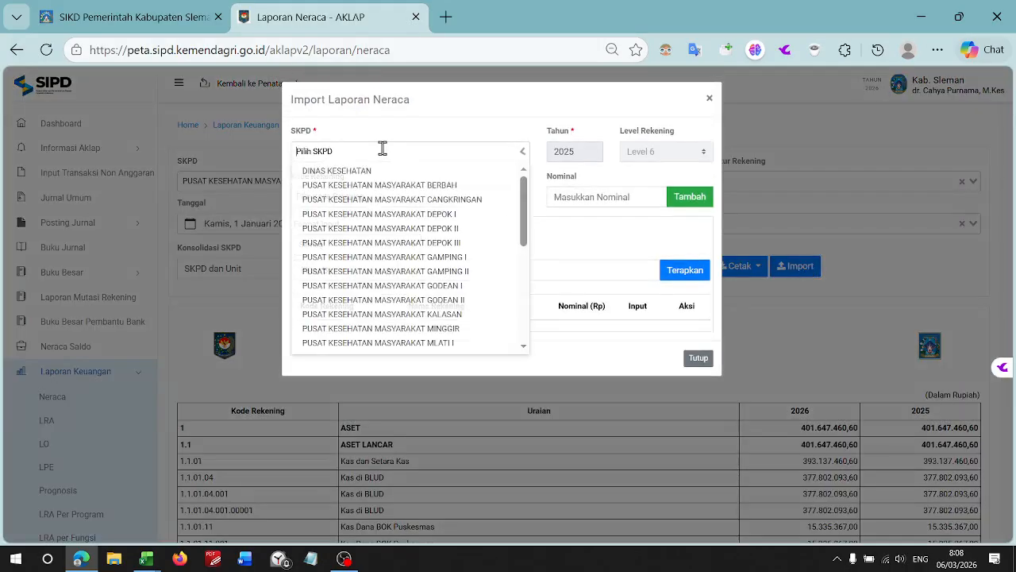
pyautogui.click(413, 258)
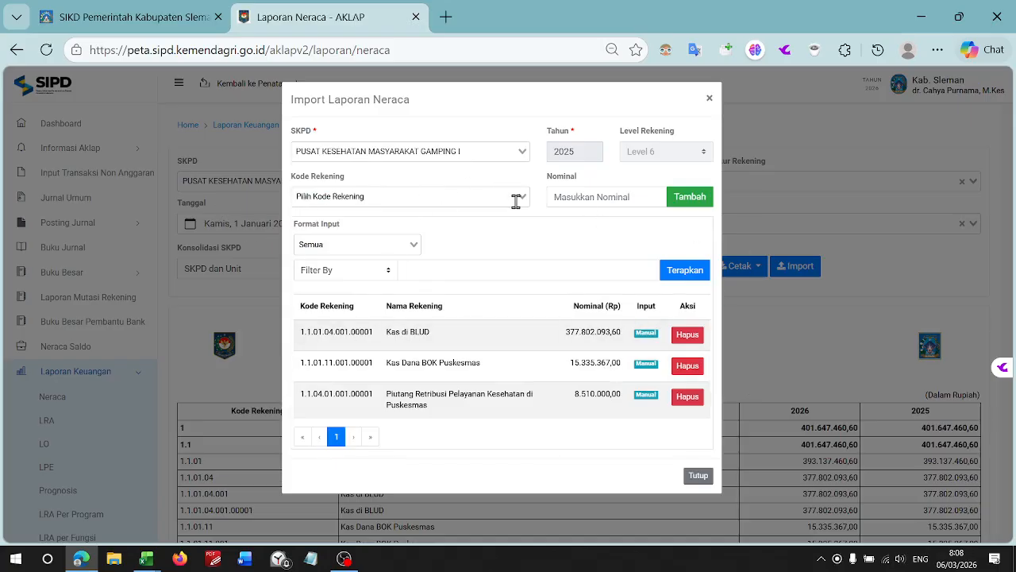
# - Review the COPAS legend rows Merah/TOTAL NERACA, Kuning/TOTAL LRA and Hijau/TOTAL LO
pyautogui.hotkey('alt', 'Tab')
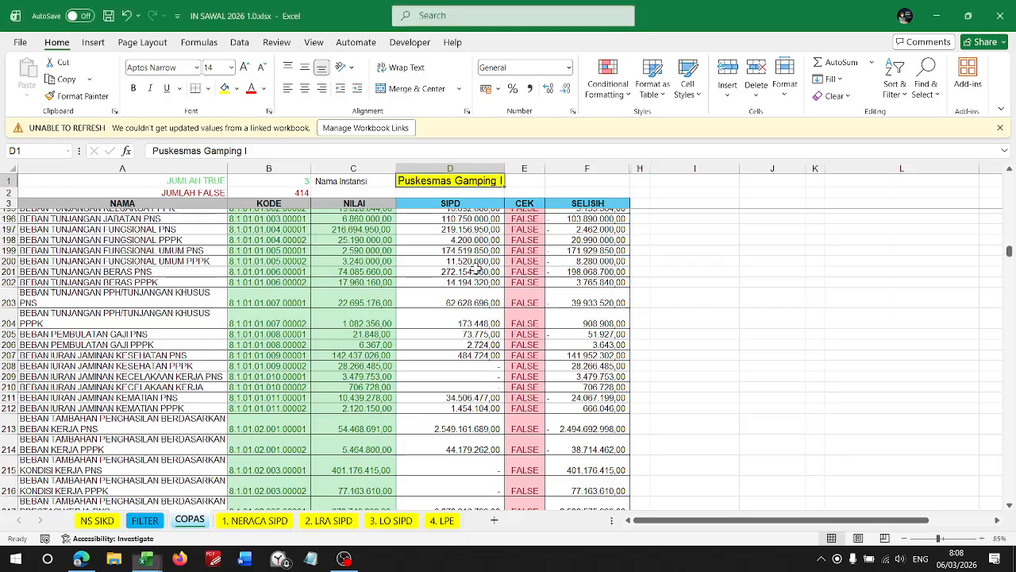
pyautogui.scroll(20, 482, 271)
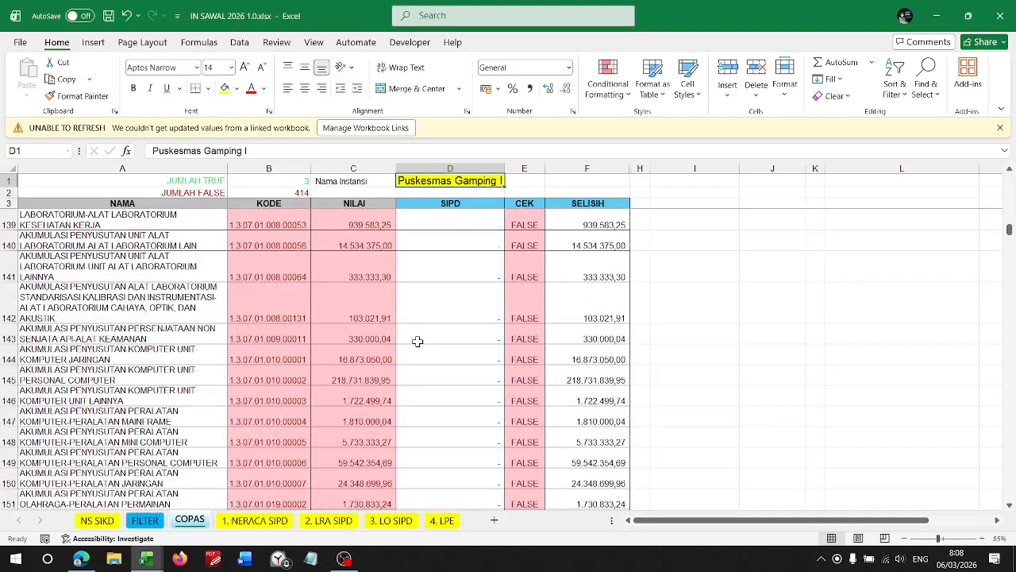
pyautogui.scroll(20, 474, 376)
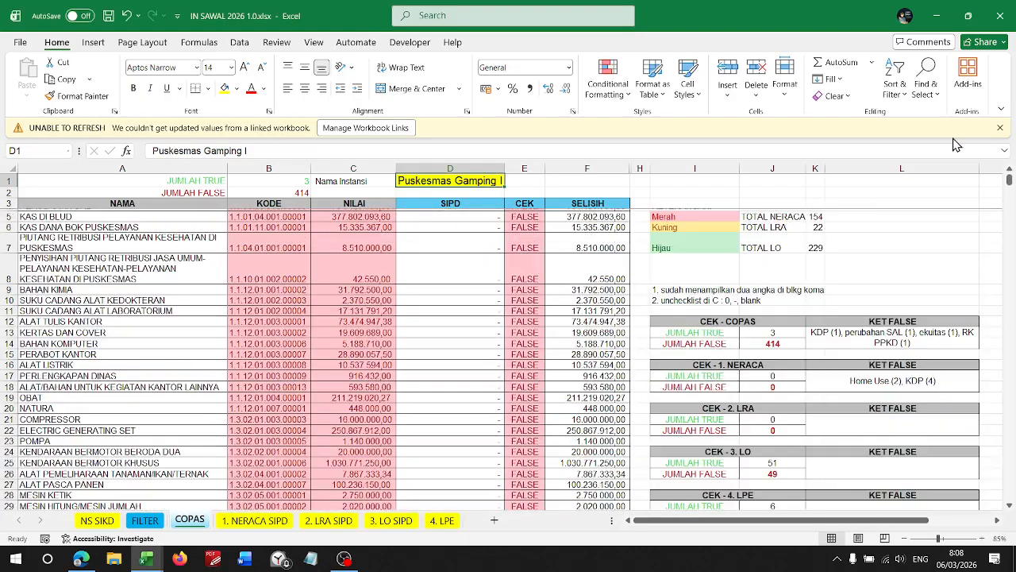
pyautogui.click(684, 223)
pyautogui.moveTo(684, 223); pyautogui.dragTo(766, 225)
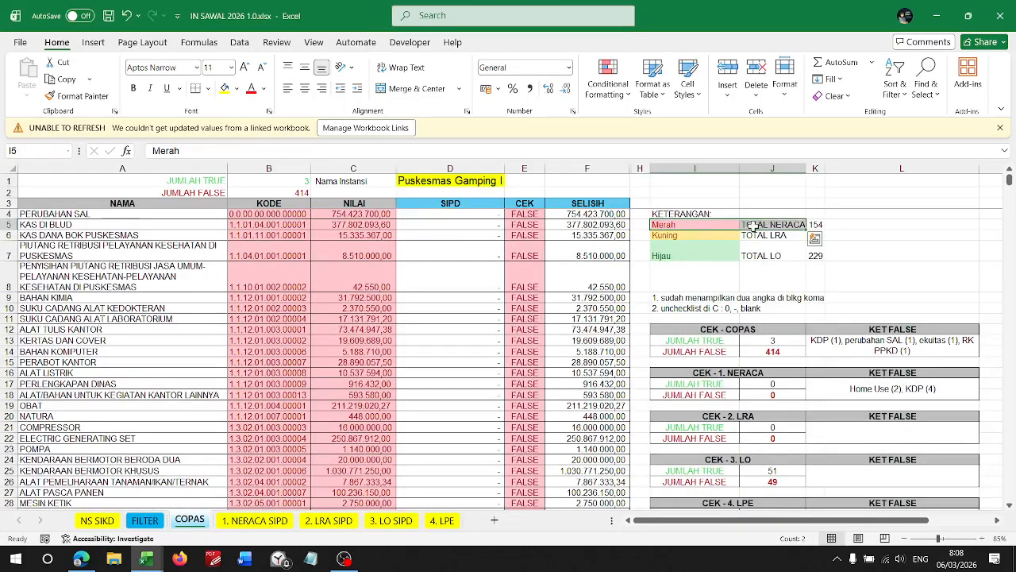
pyautogui.moveTo(668, 237); pyautogui.dragTo(749, 236)
pyautogui.moveTo(685, 246); pyautogui.dragTo(772, 247)
# - Select the Kas di BLUD account code 1.1.01.04.001.00001 in B5, then return to the browser
pyautogui.scroll(-20, 421, 290)
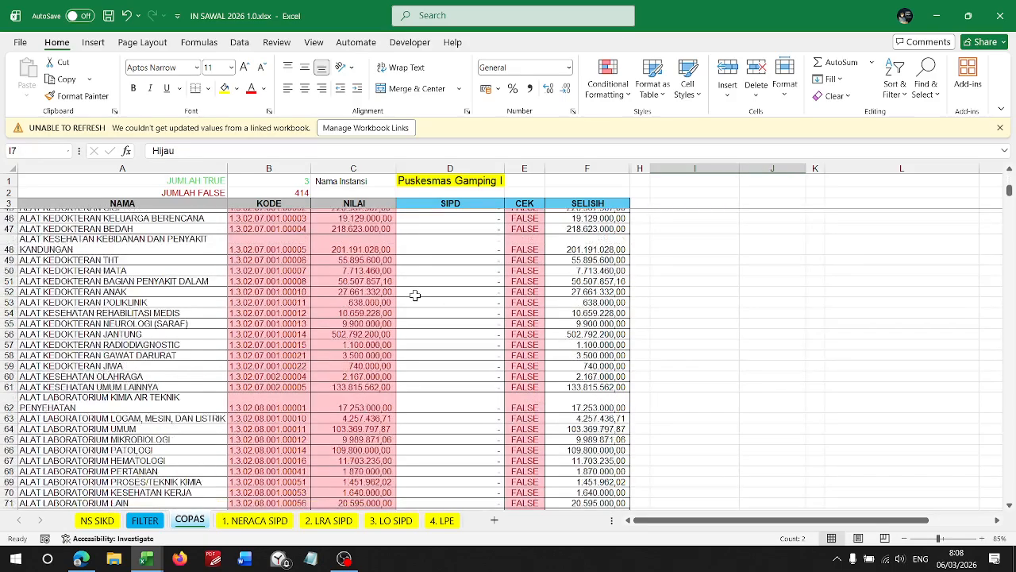
pyautogui.scroll(20, 413, 294)
pyautogui.scroll(1, 405, 294)
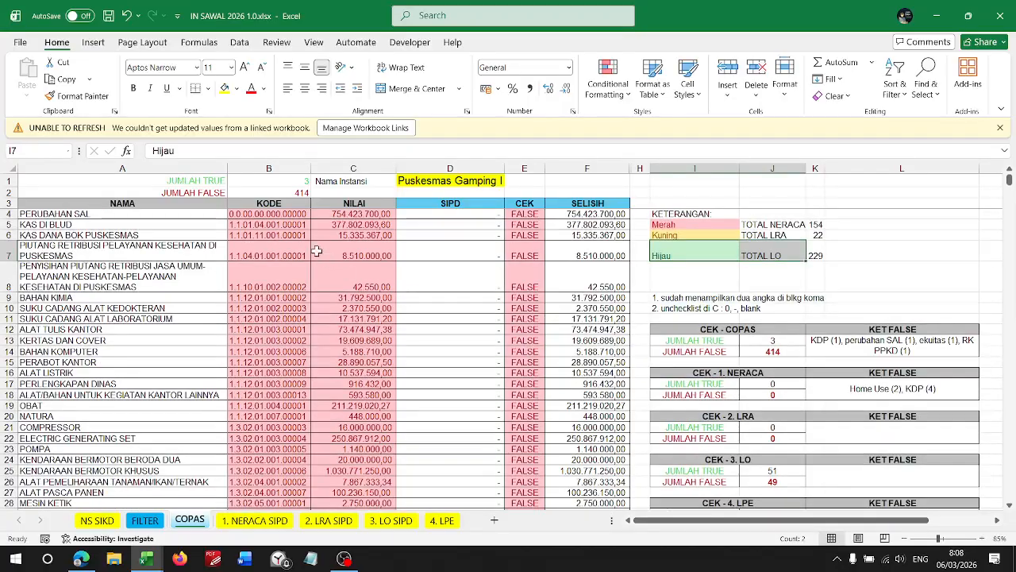
pyautogui.click(280, 215)
pyautogui.click(278, 226)
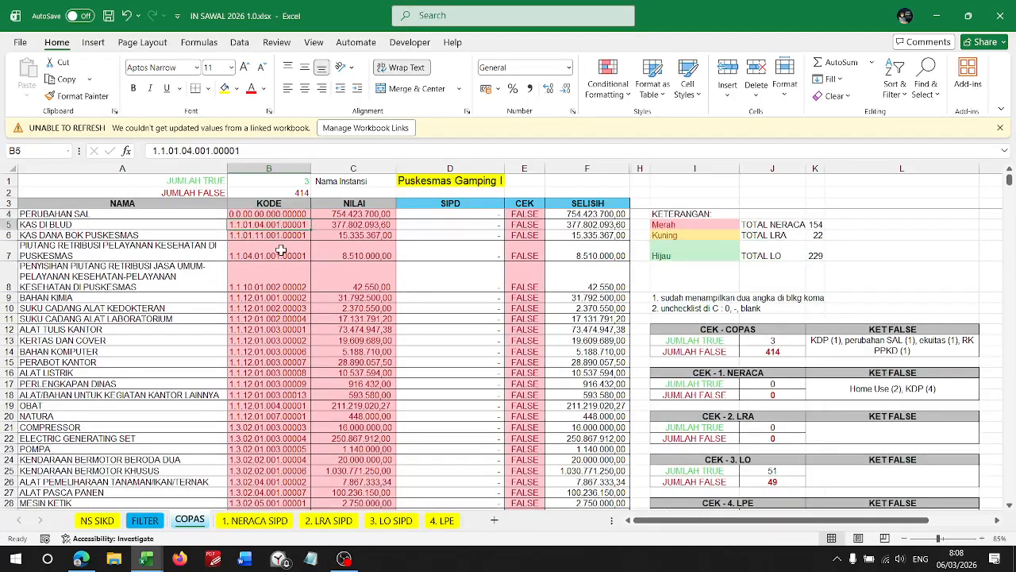
pyautogui.hotkey('alt', 'Tab')
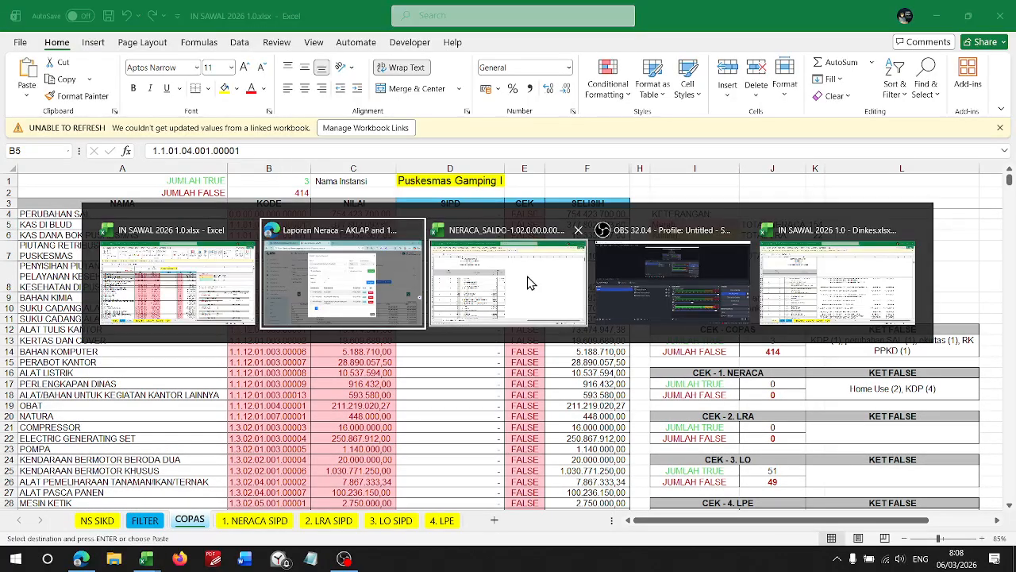
# - Paste code 1.1.01.04.001.00001 into the Kode Rekening search and pick Kas di BLUD
pyautogui.click(557, 248)
pyautogui.click(411, 200)
pyautogui.write('1.1.01.04.001.00001')
pyautogui.hotkey('alt', 'Tab')
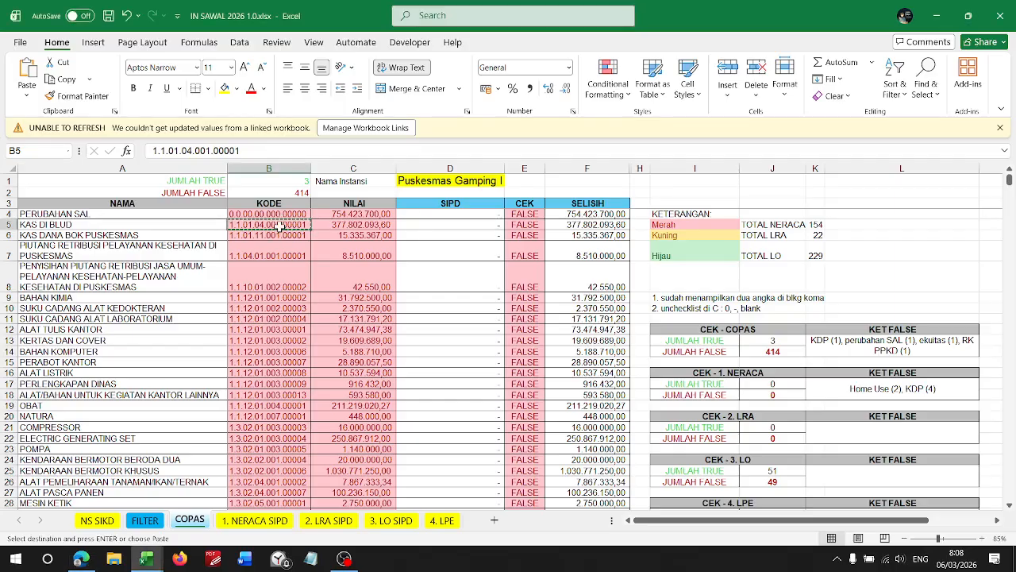
pyautogui.press('alt')
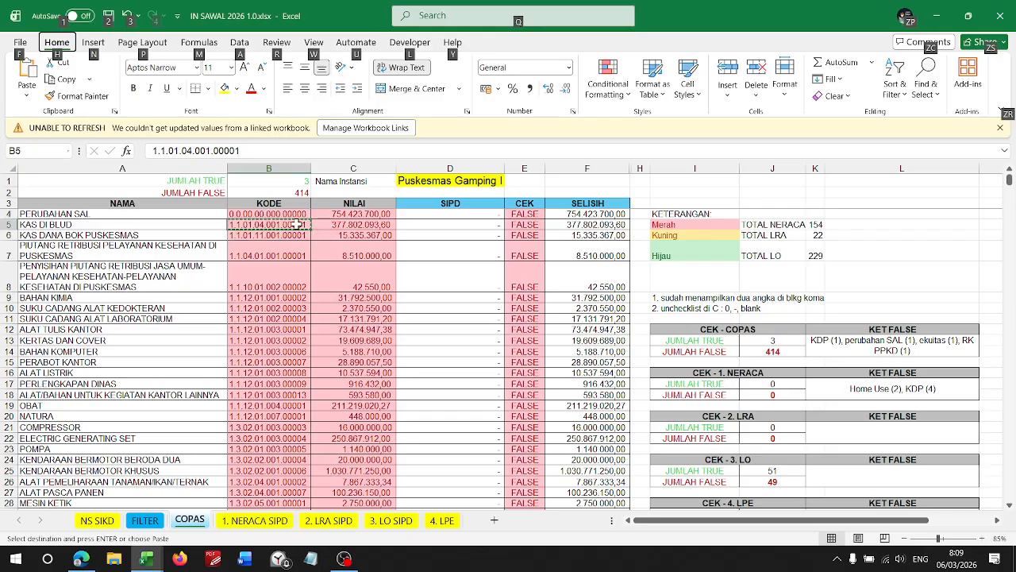
pyautogui.hotkey('alt', 'Tab')
pyautogui.click(381, 197)
pyautogui.write('1.1.01.04.001.00001')
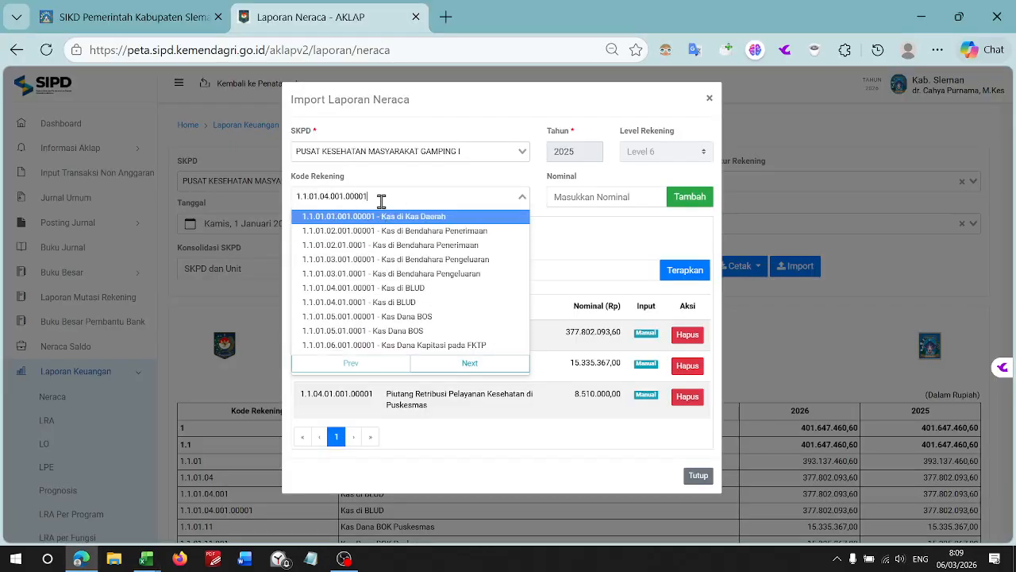
pyautogui.click(391, 216)
# - Search by the KAS DI BLUD name, then re-paste the code to select Kas di BLUD 1.1.01.04.001.00001
pyautogui.hotkey('alt', 'Tab')
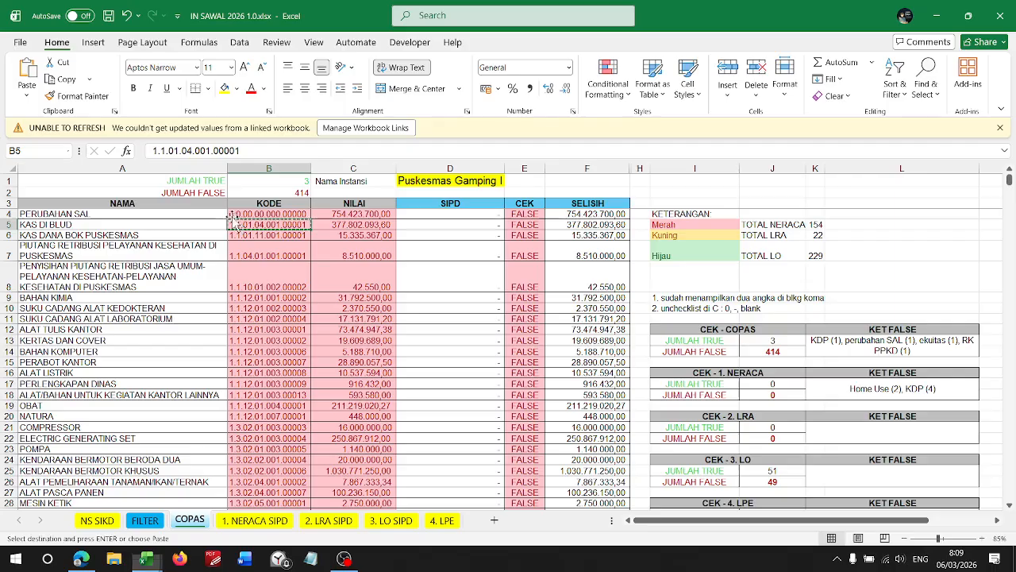
pyautogui.click(173, 225)
pyautogui.hotkey('ctrl', 'c')
pyautogui.hotkey('alt', 'Tab')
pyautogui.click(415, 196)
pyautogui.hotkey('ctrl', 'v')
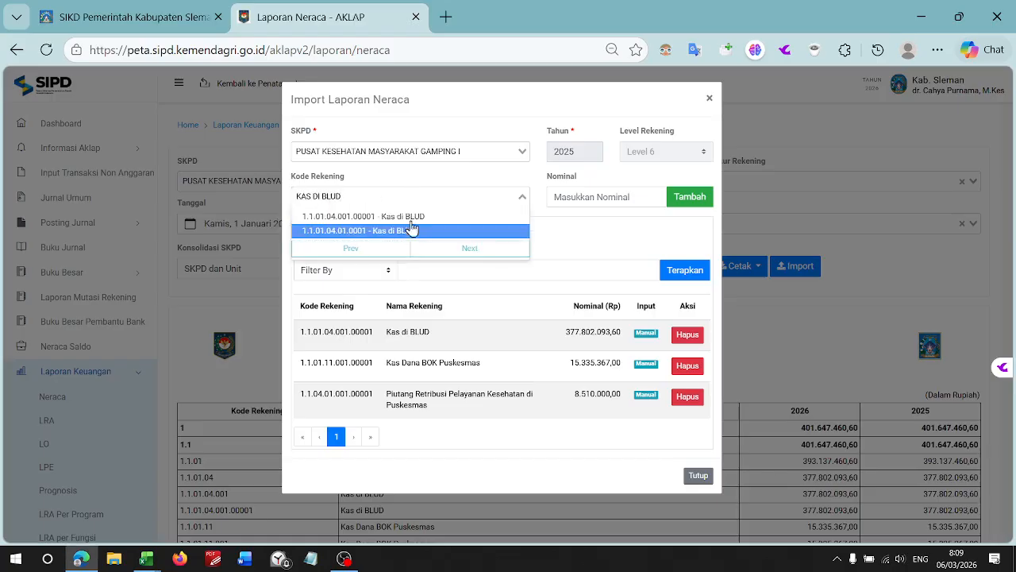
pyautogui.click(412, 232)
pyautogui.click(350, 196)
pyautogui.press('super+v')
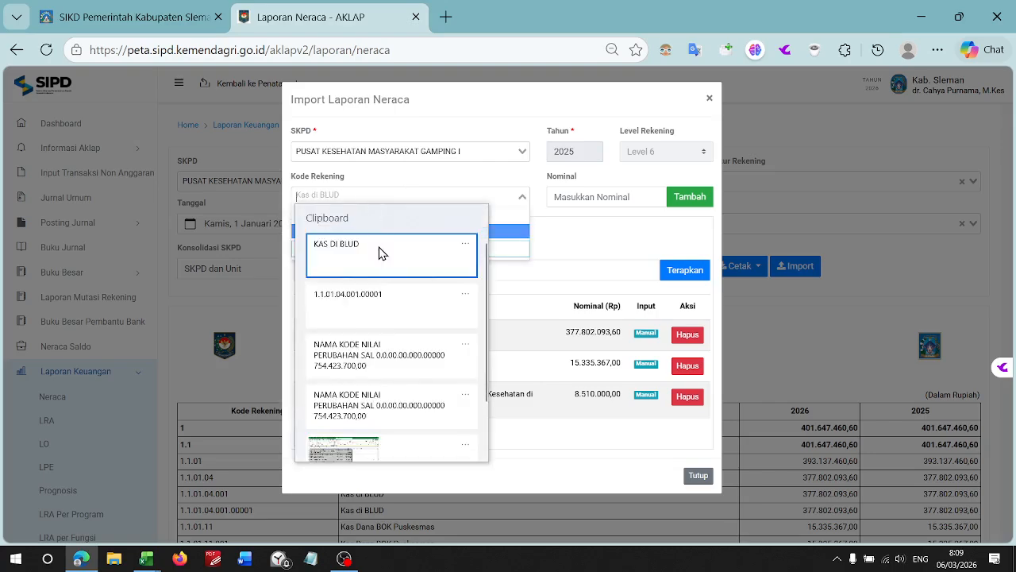
pyautogui.click(378, 304)
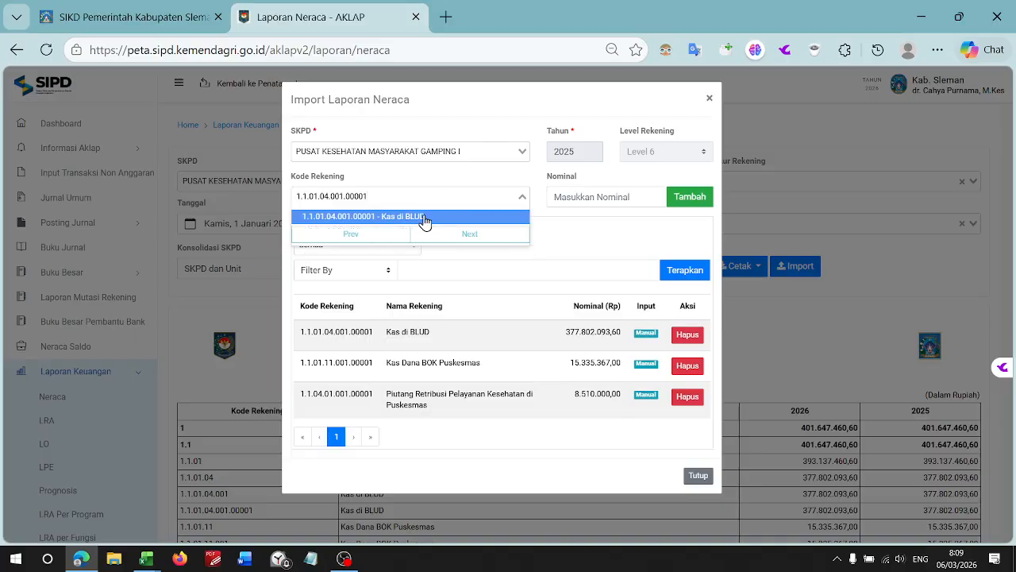
pyautogui.click(458, 216)
# - Enter the C5 value Rp 377.802.093,60 as the nominal, add the entry and confirm saving
pyautogui.click(585, 196)
pyautogui.hotkey('alt', 'Tab')
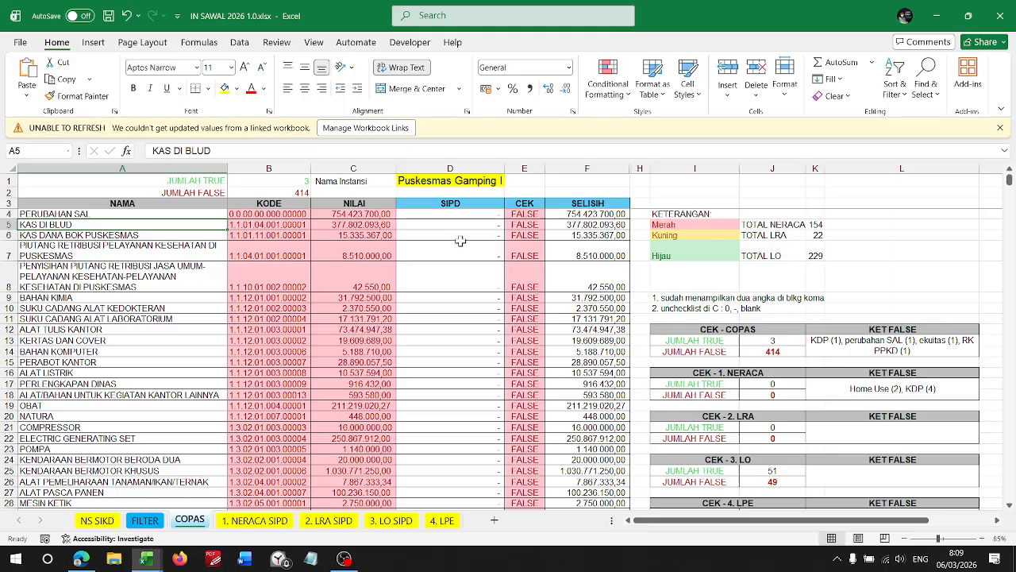
pyautogui.click(330, 216)
pyautogui.click(335, 225)
pyautogui.hotkey('ctrl', 'c')
pyautogui.hotkey('alt', 'Tab')
pyautogui.hotkey('ctrl', 'v')
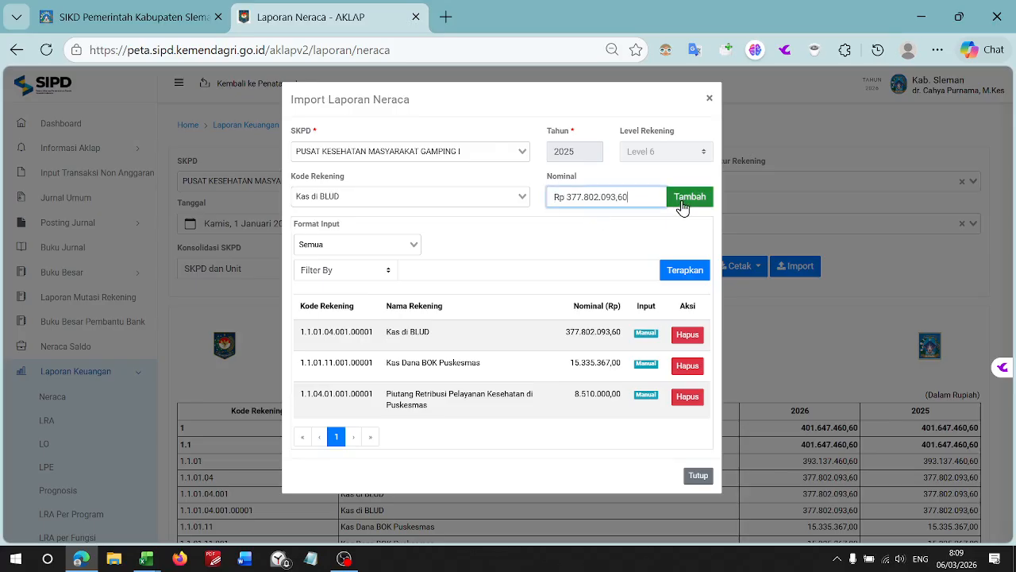
pyautogui.click(676, 206)
pyautogui.click(532, 342)
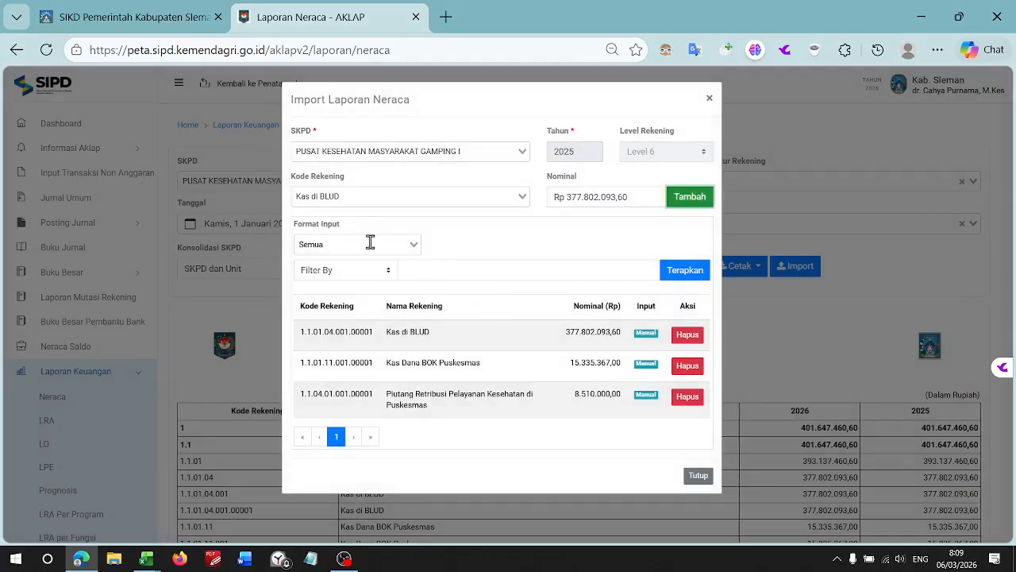
# - Copy code 1.1.01.11.001.00001 from B6 and select the Kas Dana BOK Puskesmas account
pyautogui.click(373, 243)
pyautogui.click(484, 245)
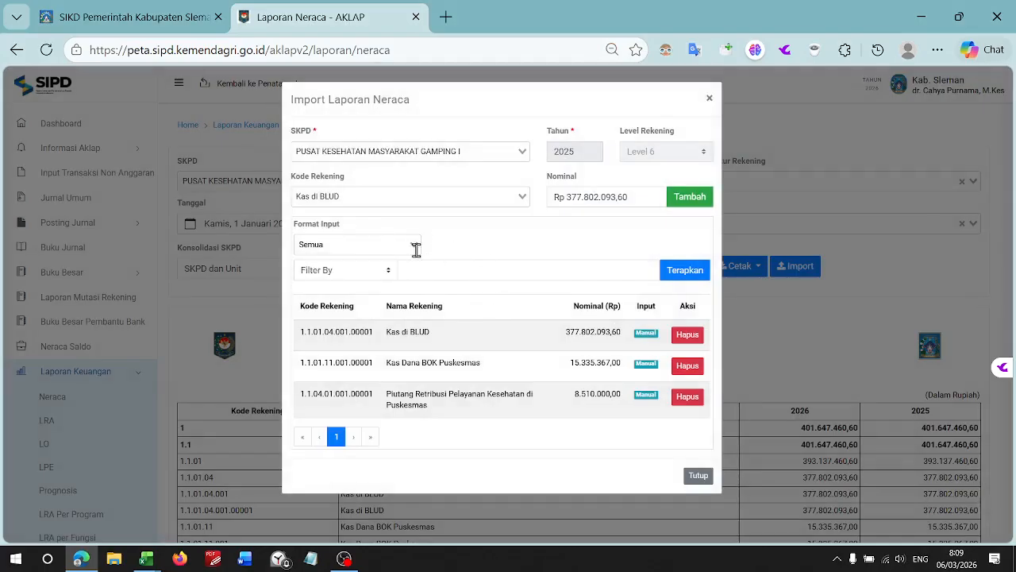
pyautogui.hotkey('alt', 'Tab')
pyautogui.hotkey('alt', 'Tab')
pyautogui.hotkey('alt', 'Tab')
pyautogui.click(294, 236)
pyautogui.hotkey('ctrl', 'c')
# - Replace the nominal with the C6 value Rp 15.335.367,00, add the entry and confirm saving
pyautogui.hotkey('alt', 'Tab')
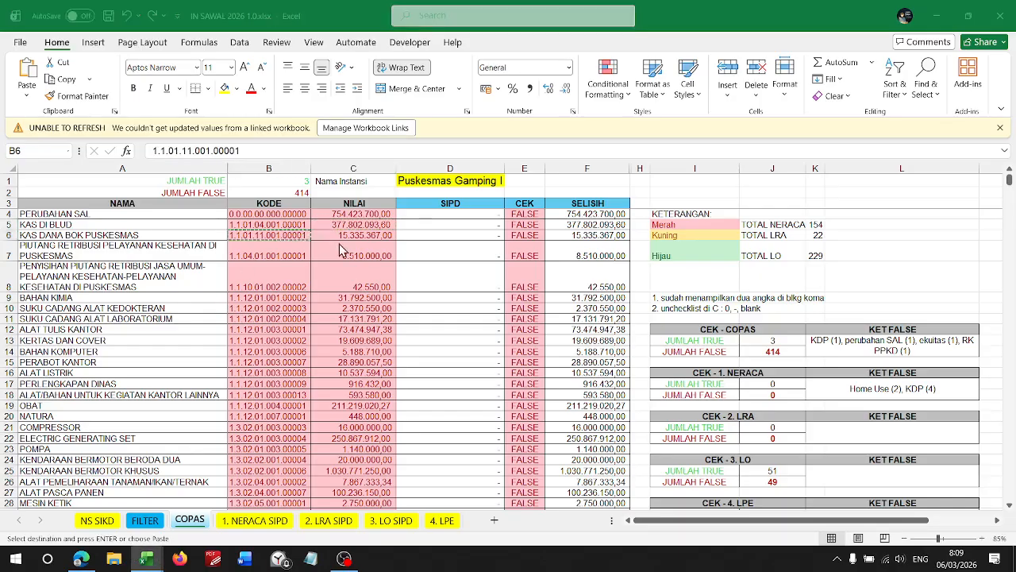
pyautogui.click(490, 198)
pyautogui.hotkey('ctrl', 'v')
pyautogui.click(459, 219)
pyautogui.hotkey('alt', 'Tab')
pyautogui.click(362, 234)
pyautogui.hotkey('ctrl', 'c')
pyautogui.hotkey('alt', 'Tab')
pyautogui.tripleClick(624, 199)
pyautogui.hotkey('ctrl', 'v')
pyautogui.click(679, 200)
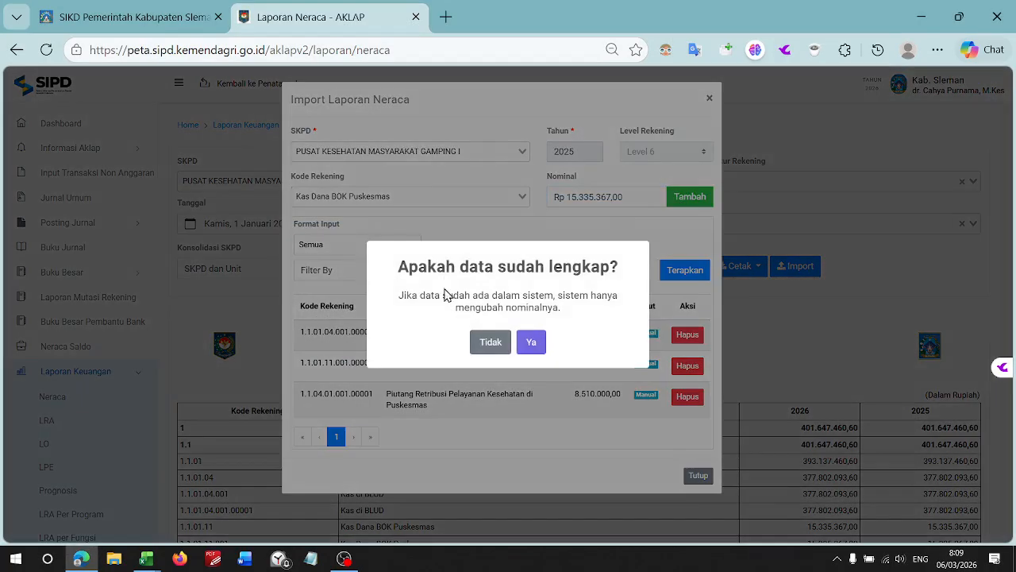
pyautogui.click(532, 341)
pyautogui.hotkey('alt', 'Tab')
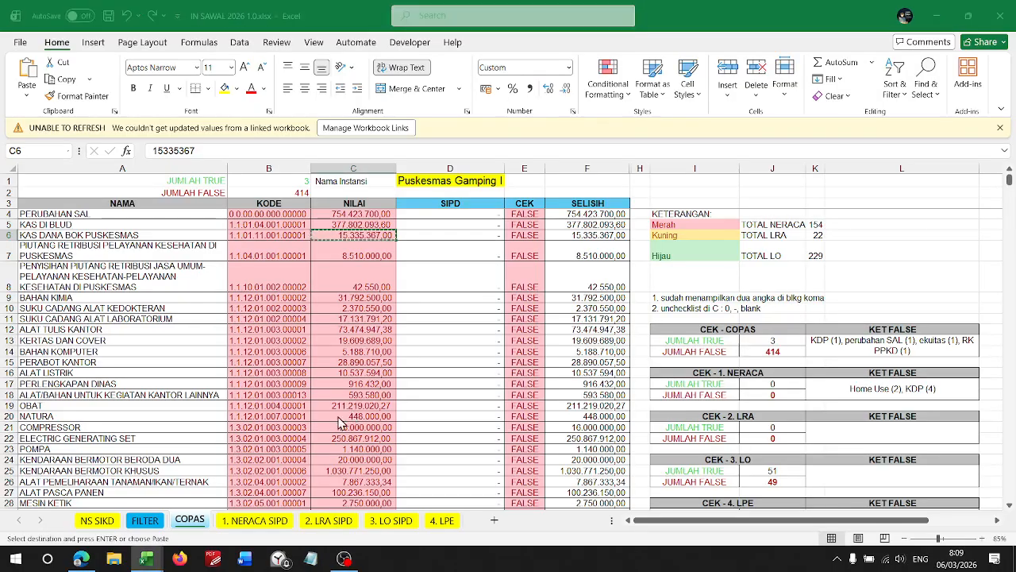
pyautogui.hotkey('alt', 'Tab')
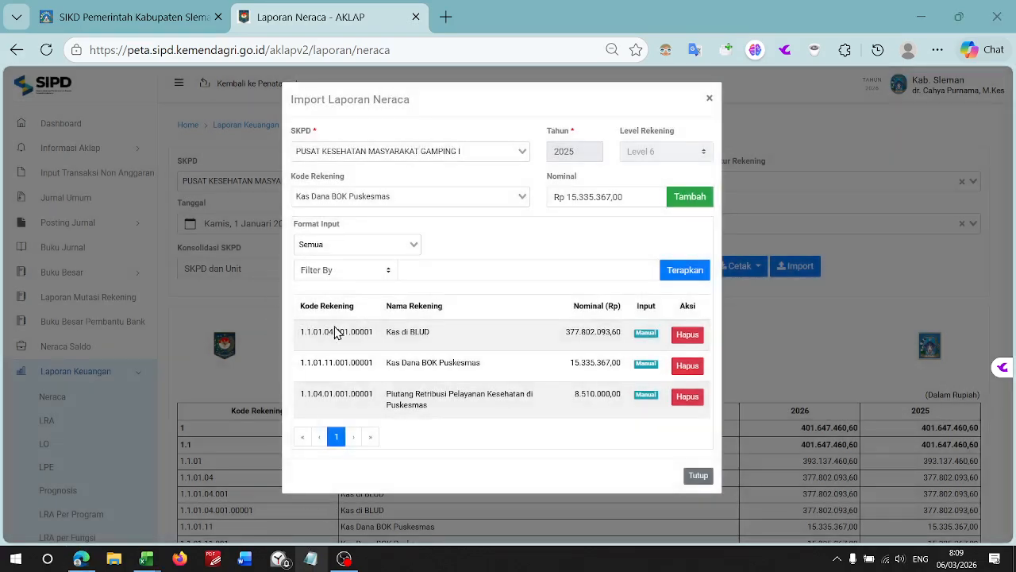
# - Open the CATATAN IN SAWAL.txt notes, then close and reopen the Neraca import form
pyautogui.rightClick(311, 558)
pyautogui.click(319, 230)
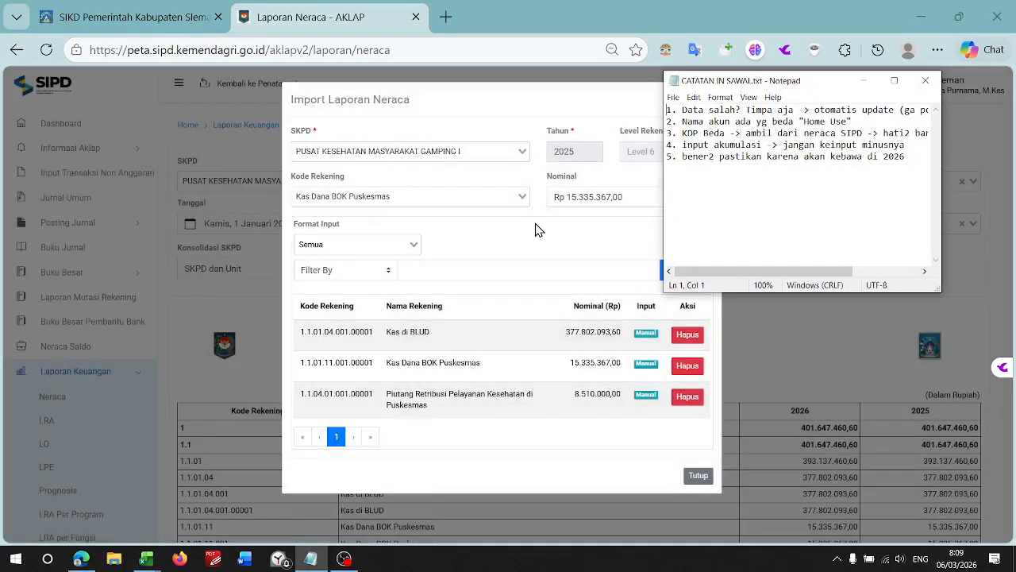
pyautogui.click(407, 244)
pyautogui.click(239, 242)
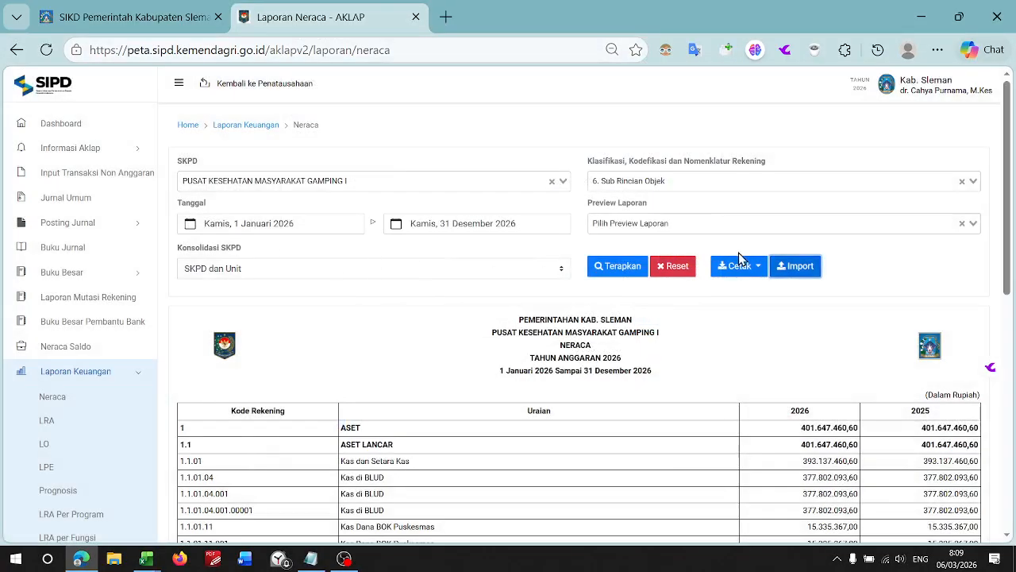
pyautogui.click(814, 271)
# - Copy the B7 account code and select the Piutang Retribusi Pelayanan Kesehatan di Puskesmas account
pyautogui.hotkey('alt', 'Tab')
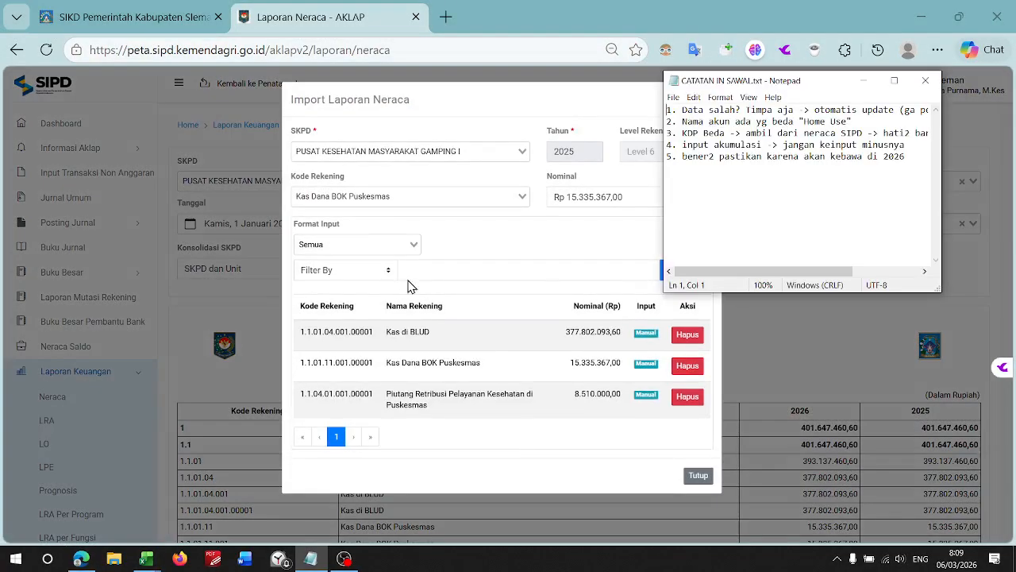
pyautogui.hotkey('alt', 'Tab')
pyautogui.press('Down')
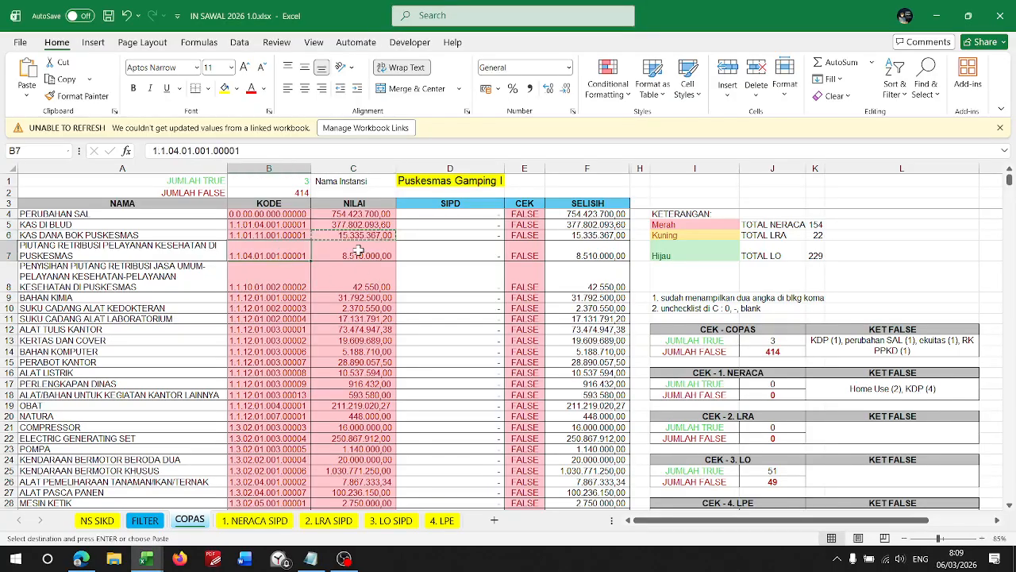
pyautogui.hotkey('ctrl', 'c')
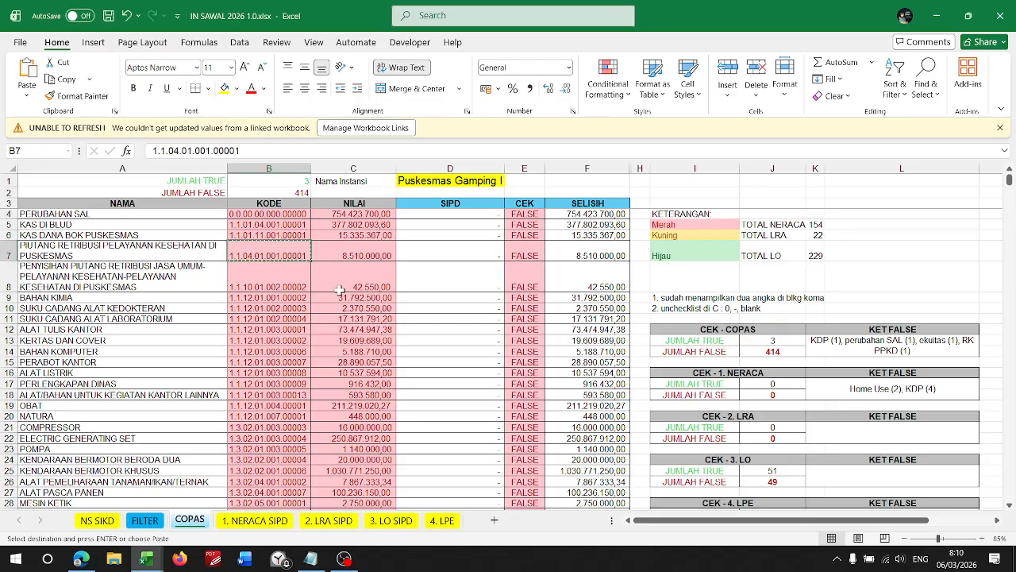
pyautogui.hotkey('alt', 'Tab')
pyautogui.hotkey('alt', 'Tab')
pyautogui.click(369, 202)
pyautogui.hotkey('ctrl', 'v')
pyautogui.moveTo(411, 252); pyautogui.dragTo(484, 250)
pyautogui.click(452, 218)
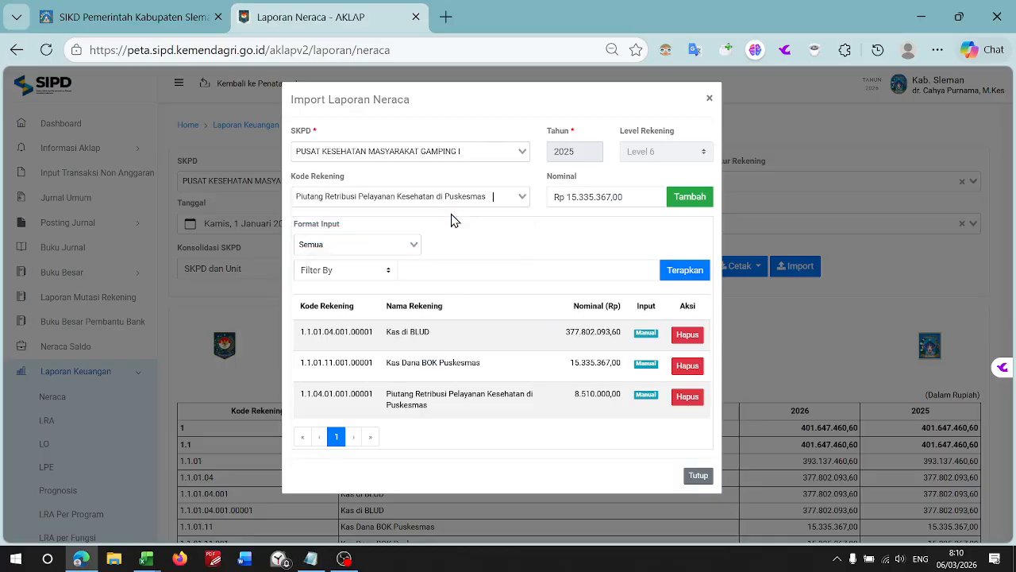
# - Replace the nominal with the C7 value 8.510.000,00, add the entry and confirm saving
pyautogui.hotkey('alt', 'Tab')
pyautogui.click(342, 254)
pyautogui.hotkey('ctrl', 'c')
pyautogui.hotkey('alt', 'Tab')
pyautogui.tripleClick(641, 197)
pyautogui.hotkey('ctrl', 'v')
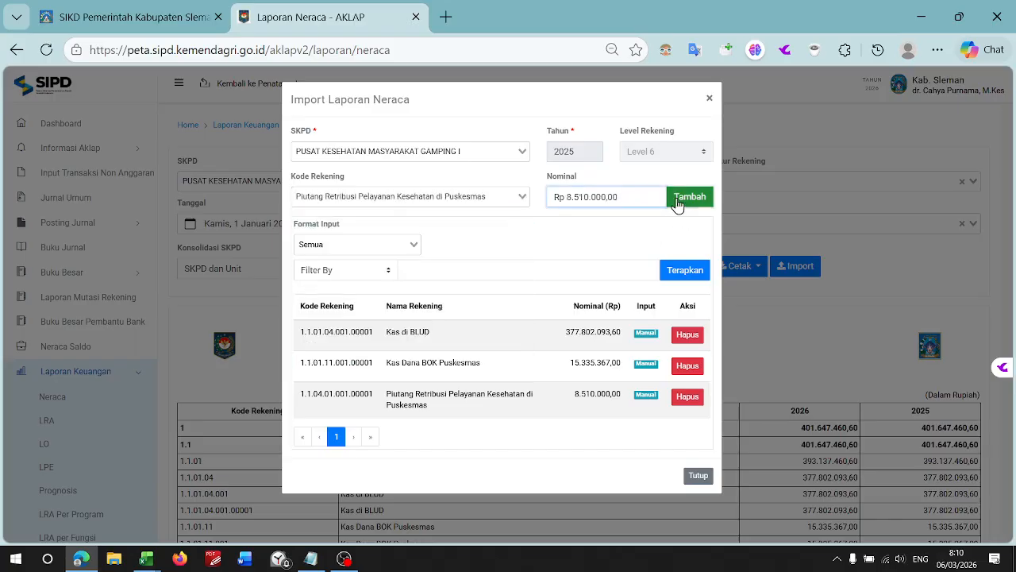
pyautogui.click(688, 197)
pyautogui.click(528, 348)
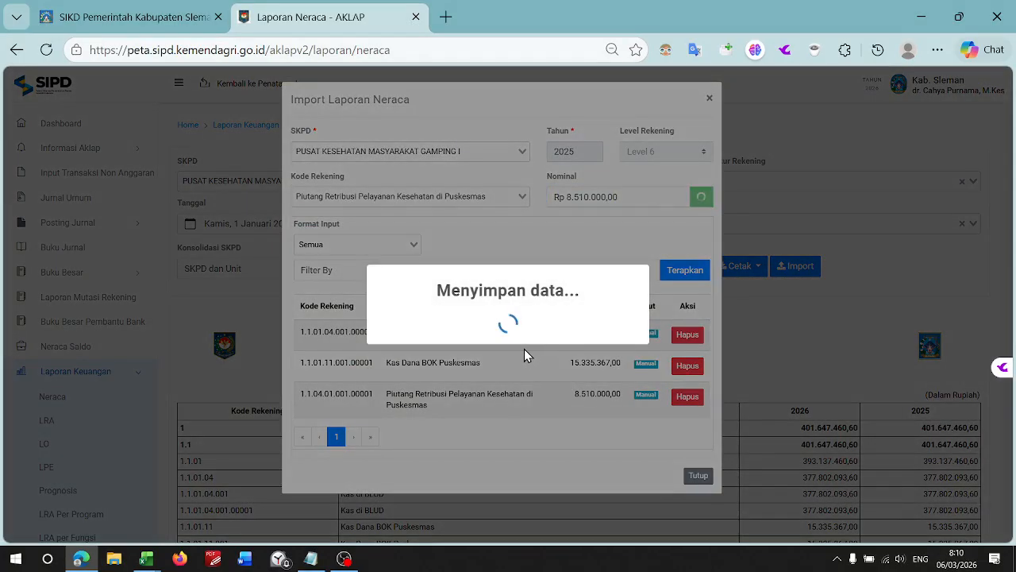
pyautogui.press('alt')
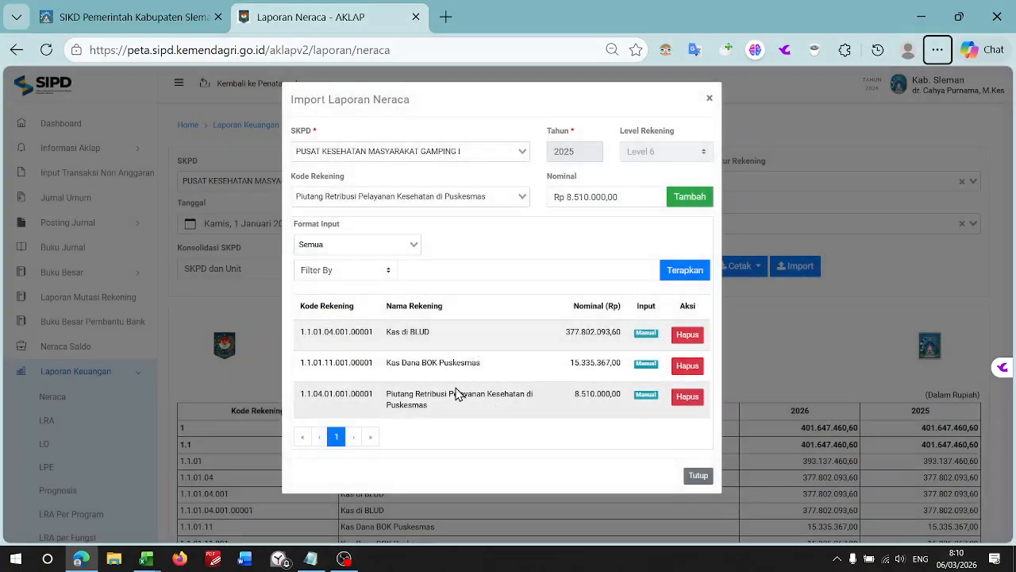
# - Paste the B8 code 1.1.10.01.002.00002 and pick the Penyisihan Piutang account, checking the A8 name
pyautogui.hotkey('alt', 'Tab')
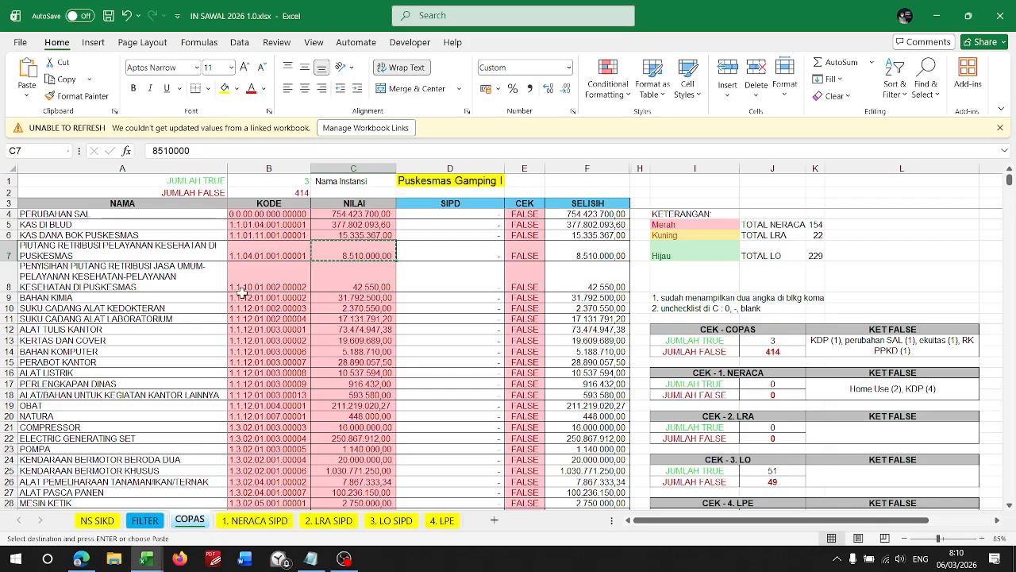
pyautogui.click(242, 290)
pyautogui.hotkey('alt', 'Tab')
pyautogui.click(441, 196)
pyautogui.hotkey('ctrl', 'v')
pyautogui.click(448, 217)
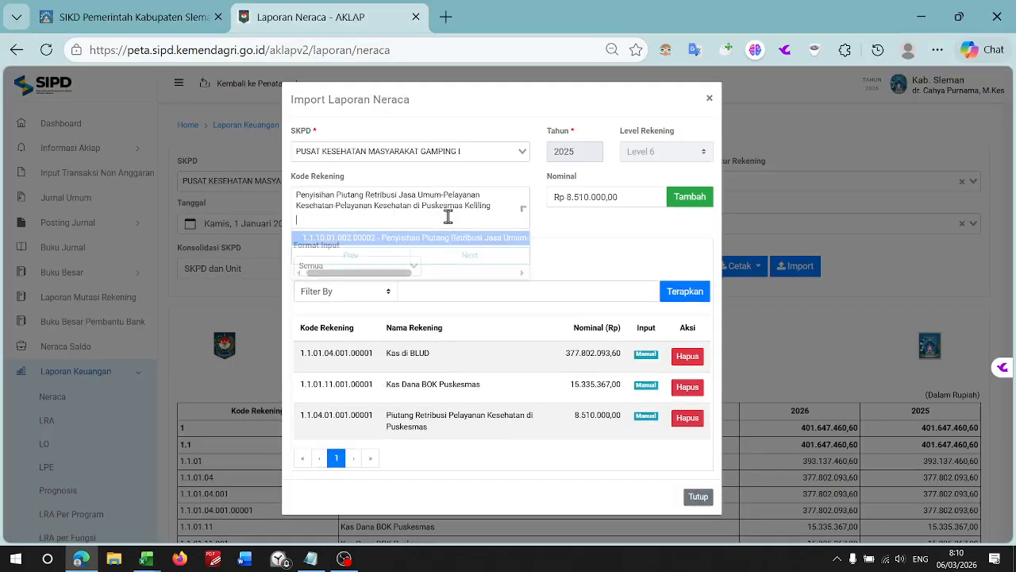
pyautogui.hotkey('alt', 'Tab')
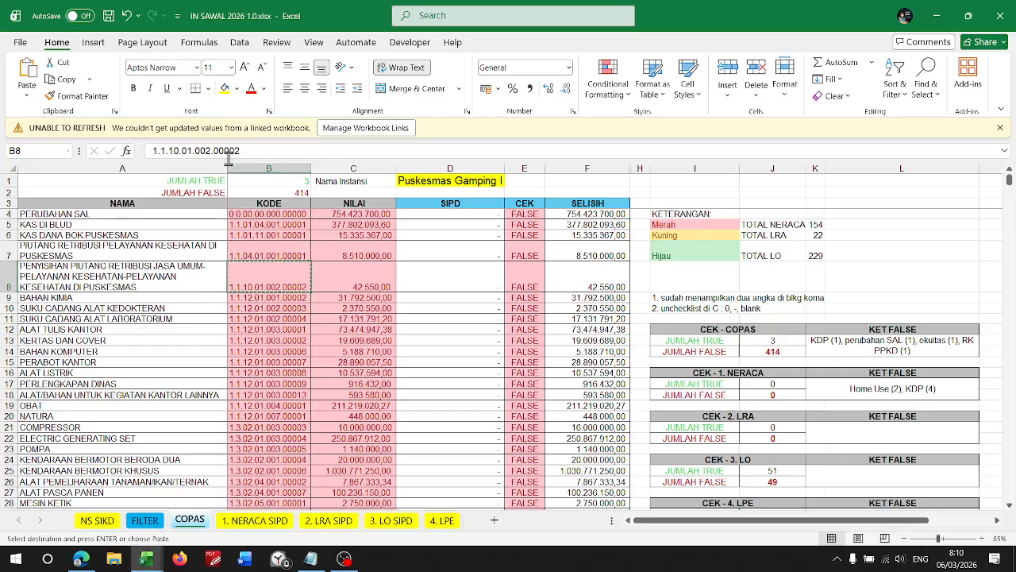
pyautogui.moveTo(229, 168); pyautogui.dragTo(279, 169)
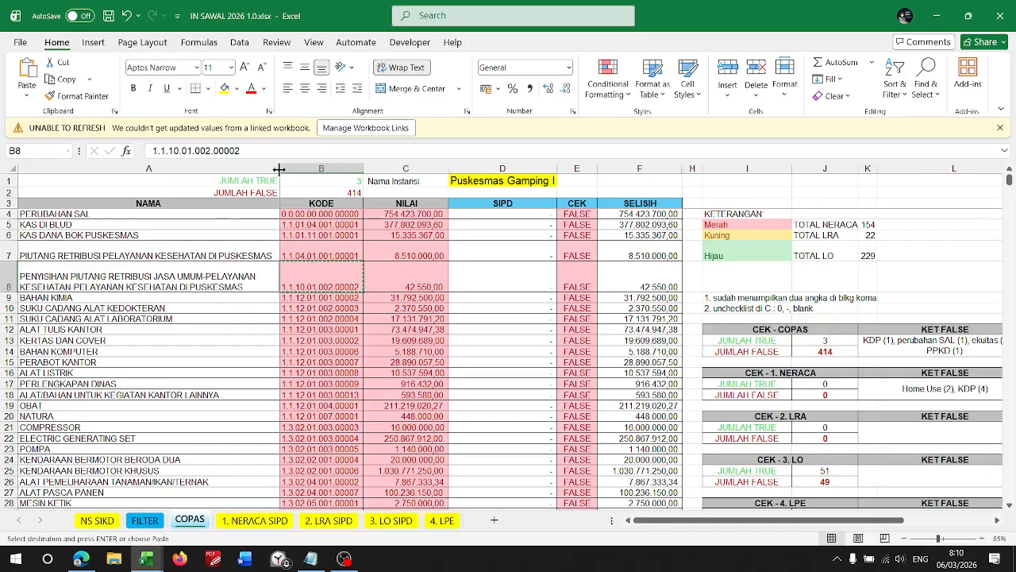
pyautogui.click(187, 286)
pyautogui.hotkey('alt', 'Tab')
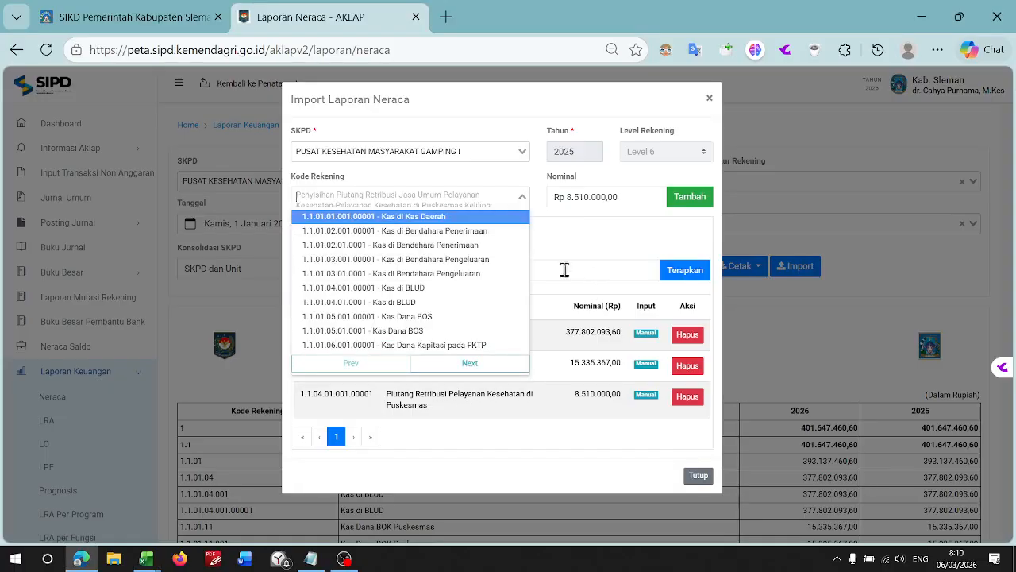
pyautogui.click(453, 190)
pyautogui.click(454, 203)
pyautogui.hotkey('ctrl', 'v')
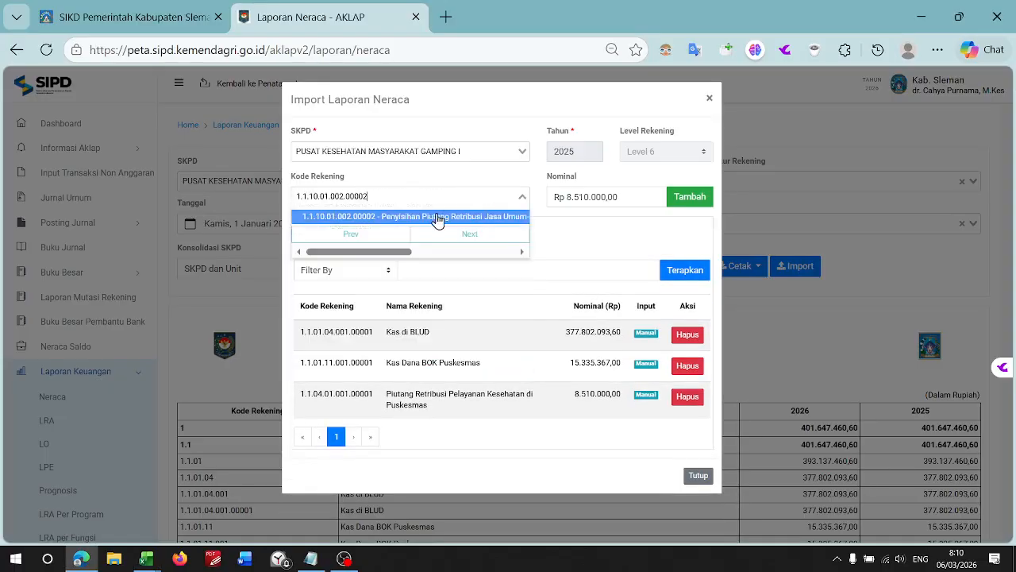
pyautogui.click(437, 218)
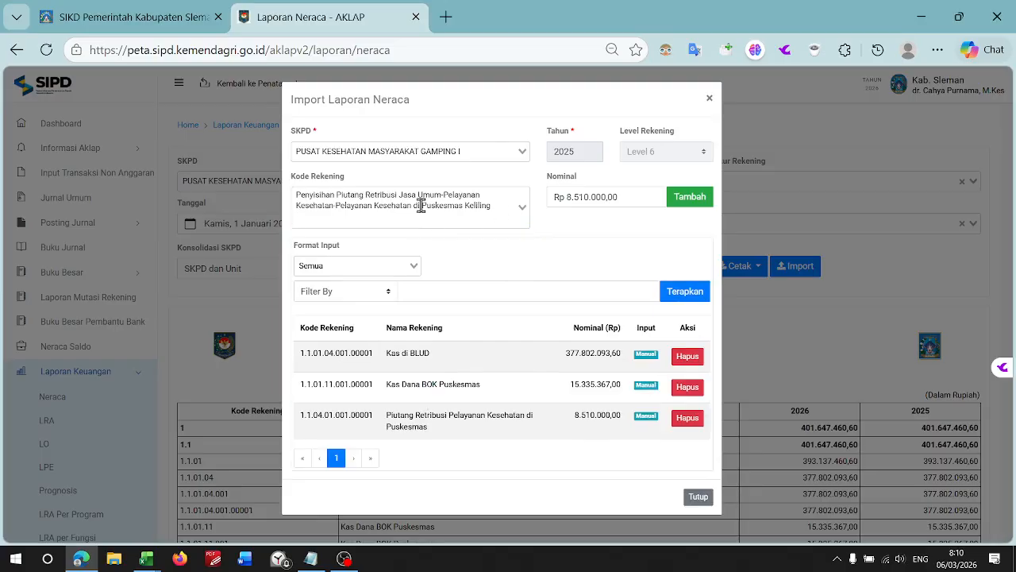
# - Search the account code with its last digit changed to 1 and pick 1.1.10.01.002.00001
pyautogui.click(421, 205)
pyautogui.hotkey('alt', 'Tab')
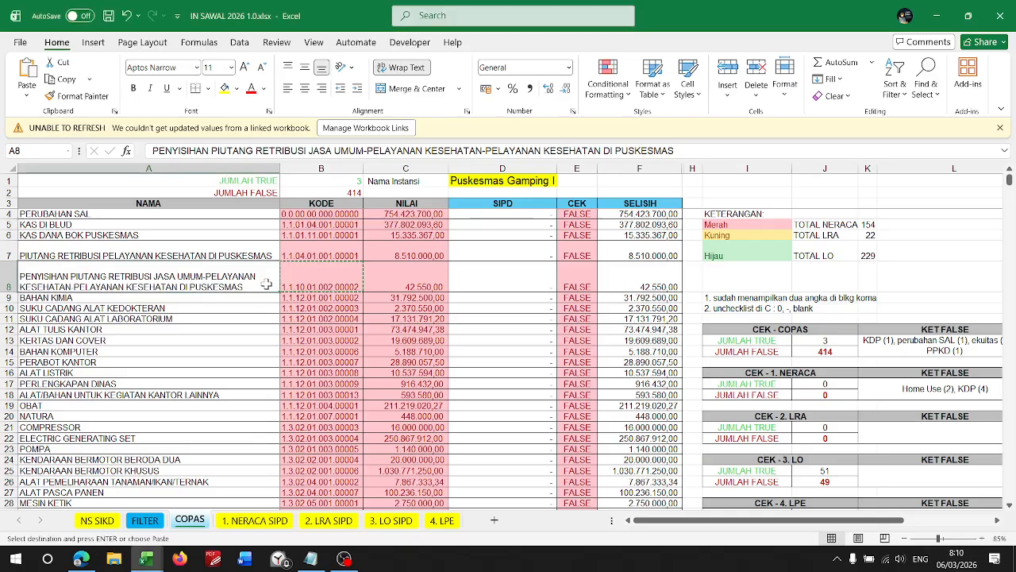
pyautogui.hotkey('alt', 'Tab')
pyautogui.hotkey('ctrl', 'v')
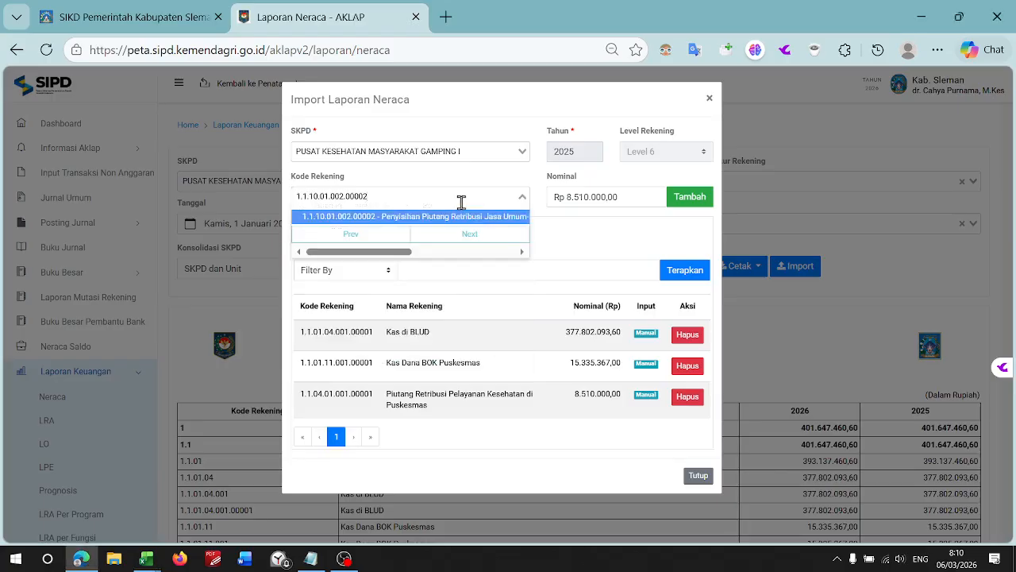
pyautogui.write('1')
pyautogui.moveTo(418, 252); pyautogui.dragTo(521, 250)
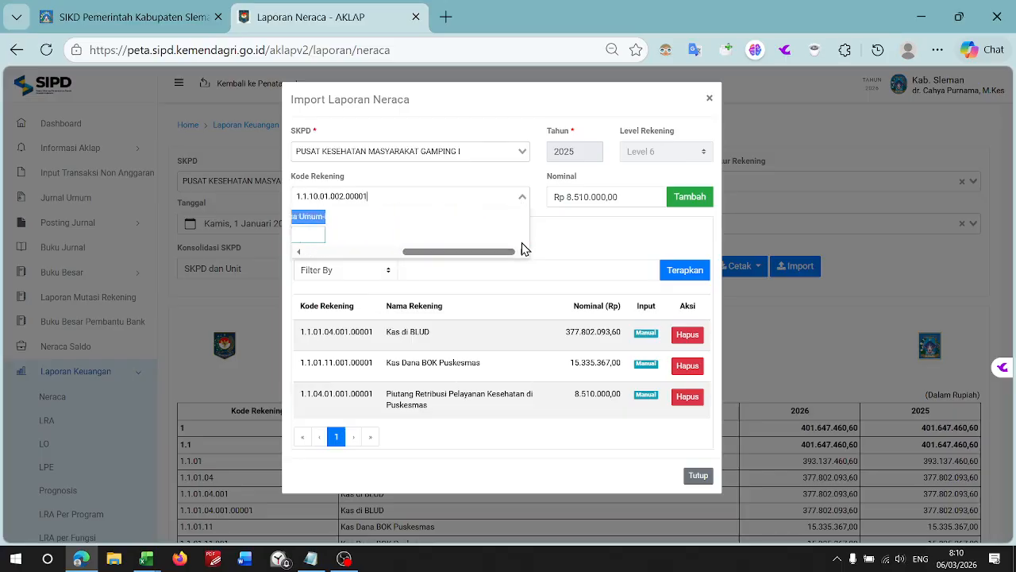
pyautogui.click(319, 218)
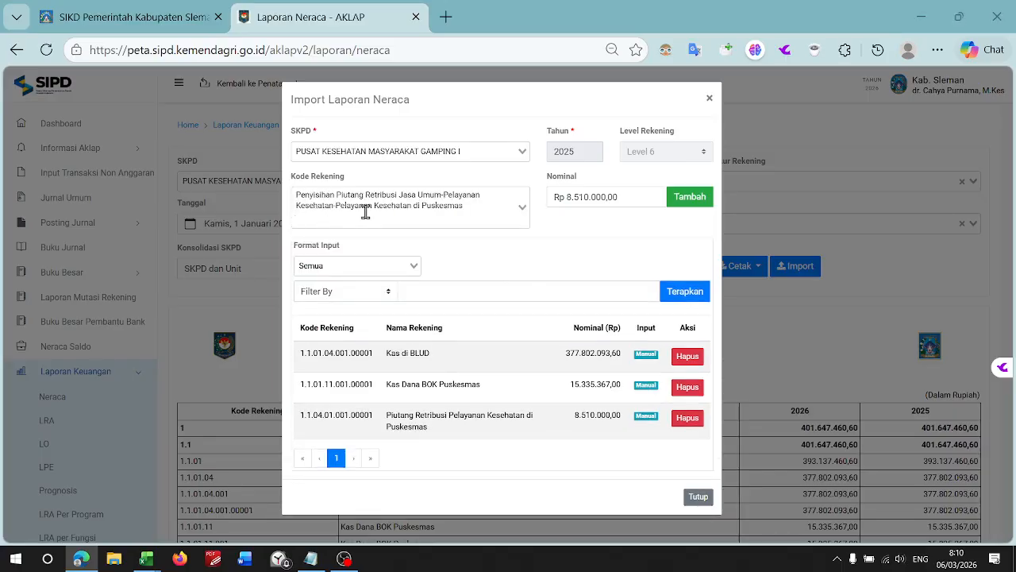
pyautogui.hotkey('alt', 'Tab')
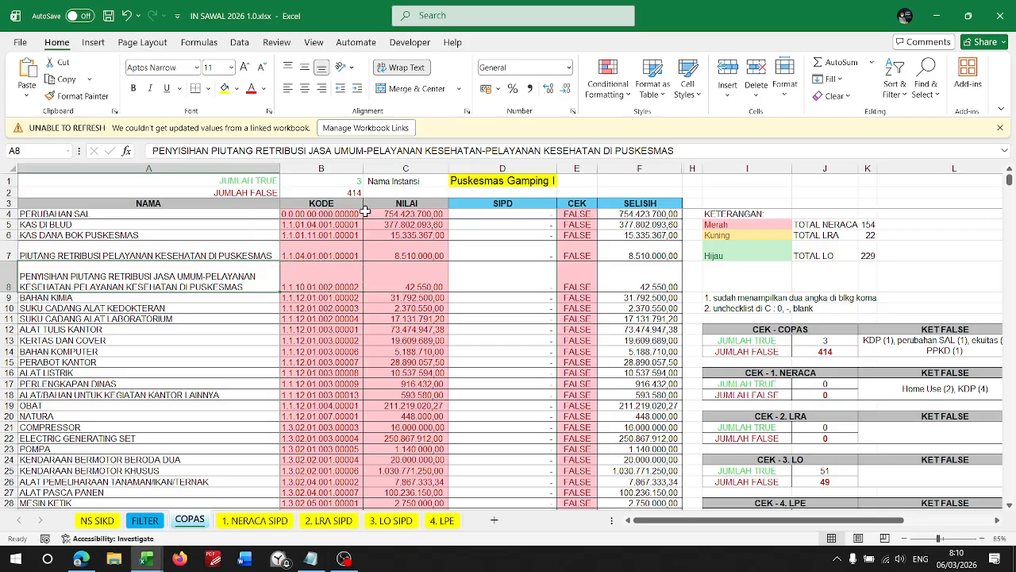
pyautogui.hotkey('alt', 'Tab')
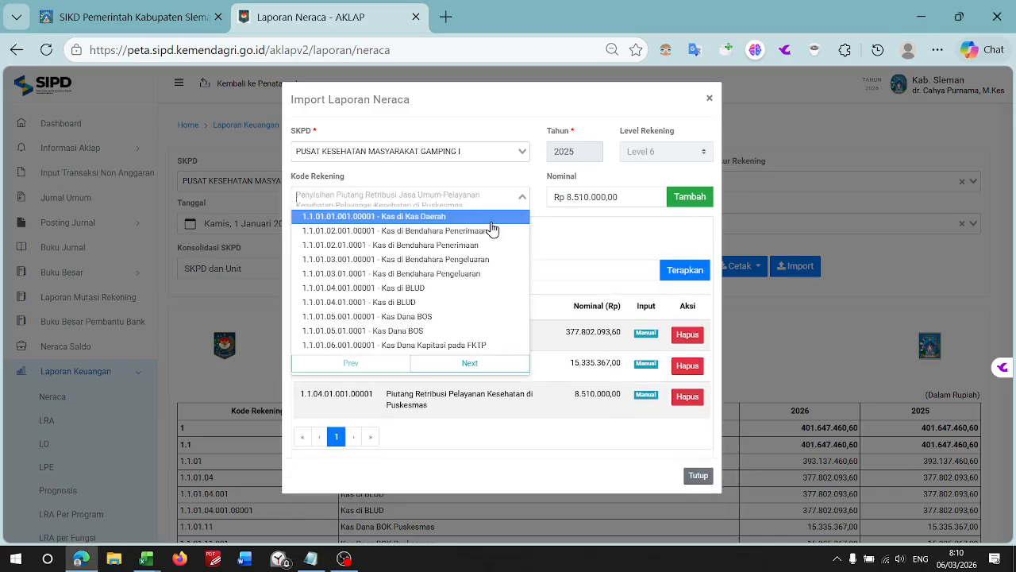
# - Re-copy B8, replace its final digit with 1, and choose account 1.1.10.01.002.00001 again
pyautogui.hotkey('alt', 'Tab')
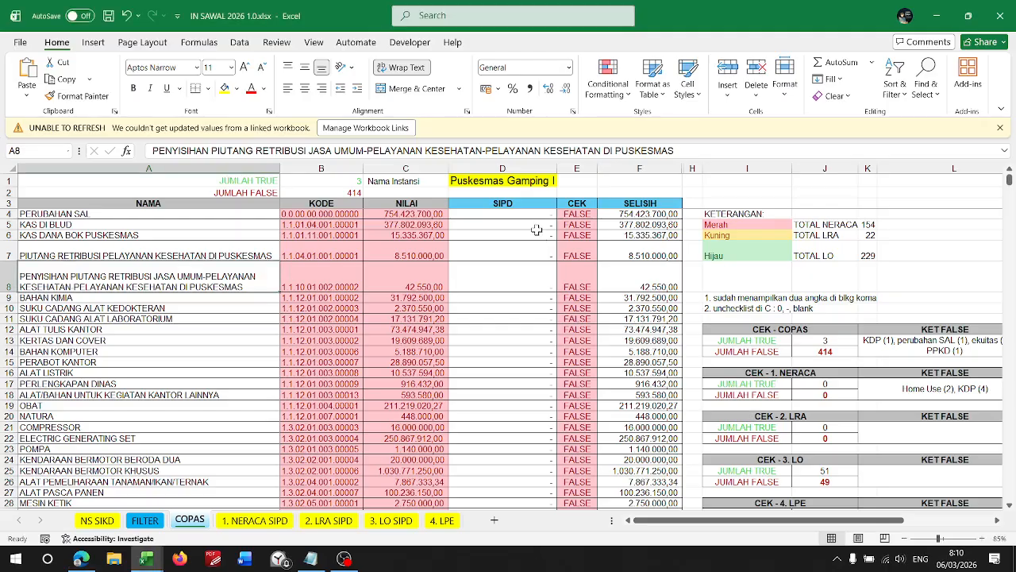
pyautogui.click(346, 265)
pyautogui.hotkey('ctrl', 'c')
pyautogui.hotkey('alt', 'Tab')
pyautogui.hotkey('ctrl', 'v')
pyautogui.press('BackSpace')
pyautogui.write('1')
pyautogui.click(423, 219)
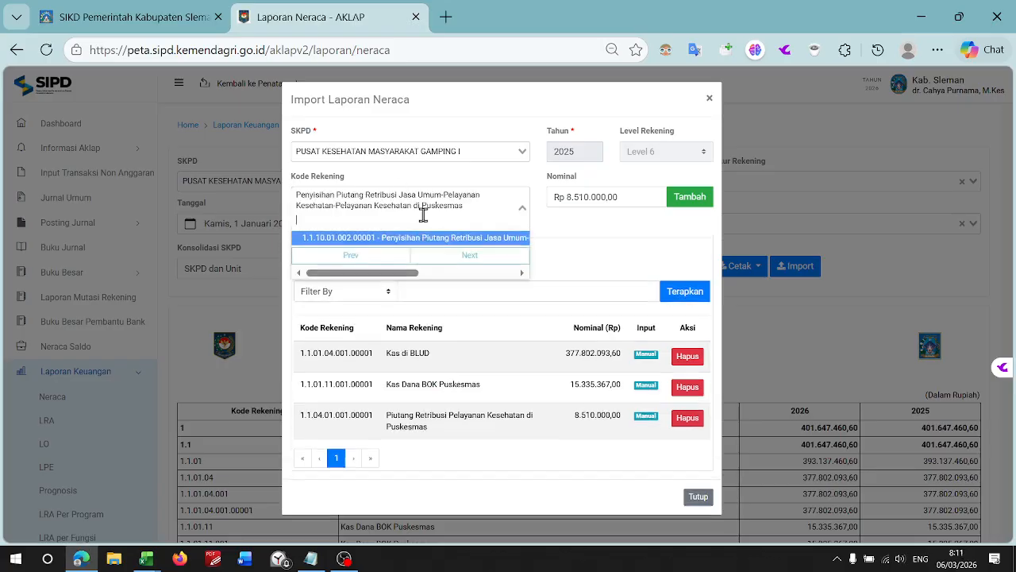
# - Replace the nominal with the C8 value 42.550,00, add the Penyisihan entry and confirm saving
pyautogui.hotkey('alt', 'Tab')
pyautogui.click(427, 280)
pyautogui.hotkey('ctrl', 'c')
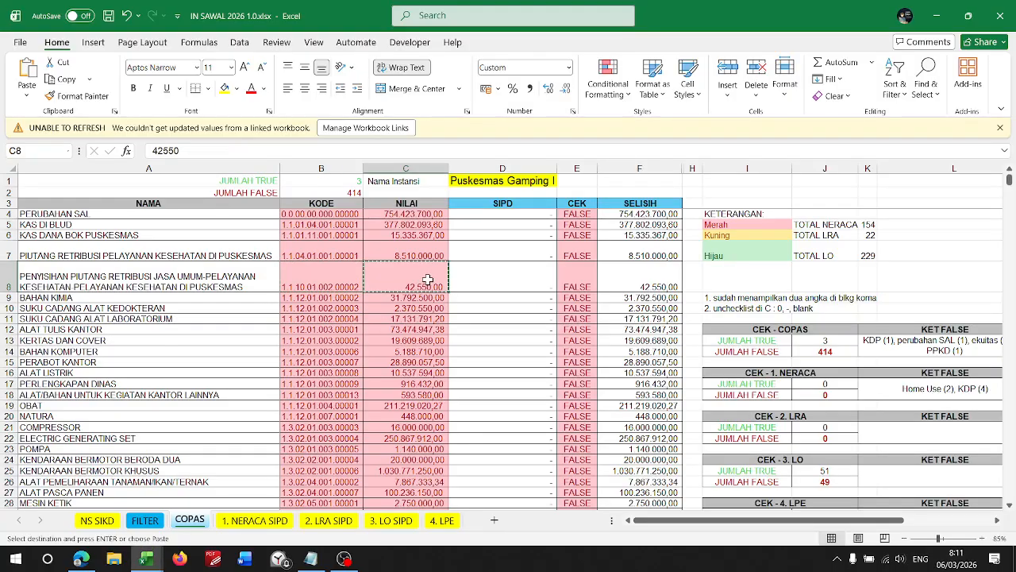
pyautogui.hotkey('alt', 'Tab')
pyautogui.tripleClick(603, 197)
pyautogui.hotkey('ctrl', 'v')
pyautogui.click(688, 199)
pyautogui.click(529, 342)
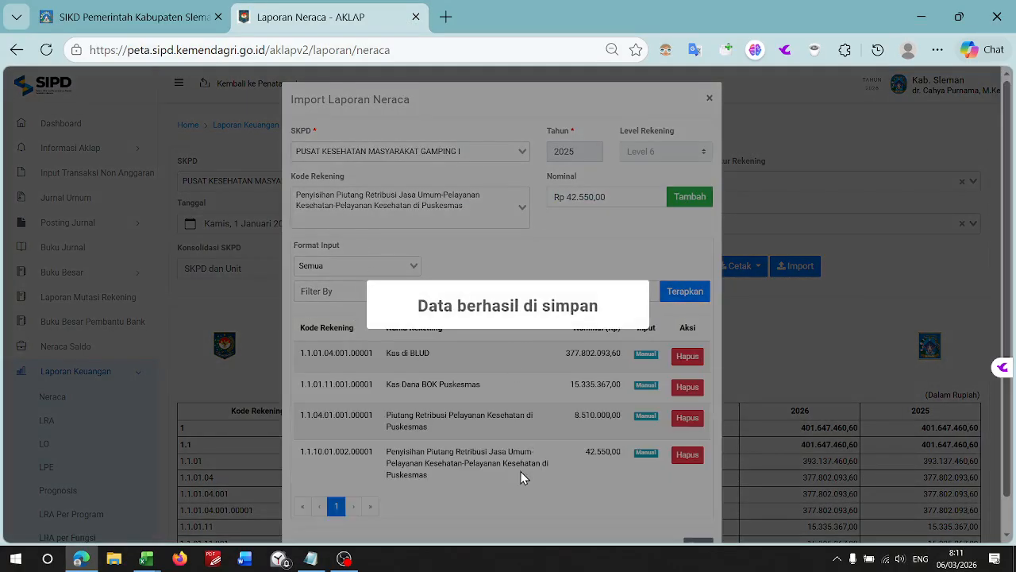
pyautogui.hotkey('alt', 'Tab')
pyautogui.click(125, 281)
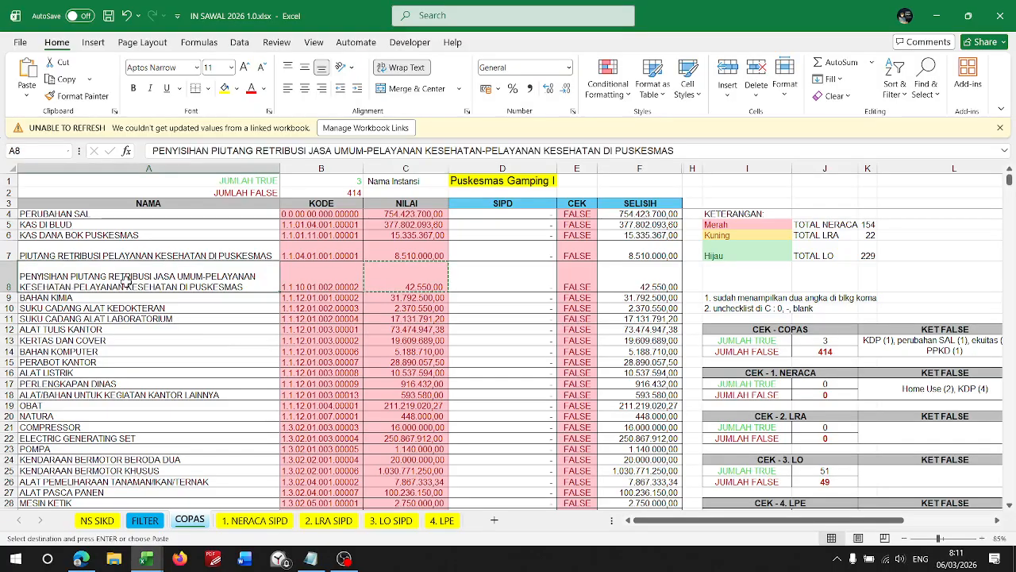
# - Copy the BAHAN KIMIA code from B9 and select the Bahan Kimia account in the form
pyautogui.hotkey('alt', 'Tab')
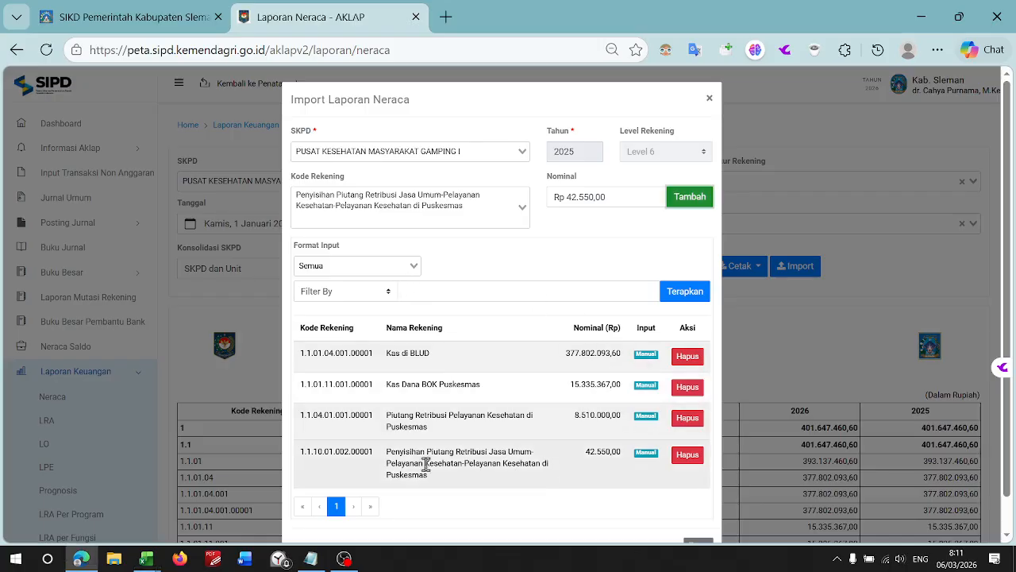
pyautogui.hotkey('alt', 'Tab')
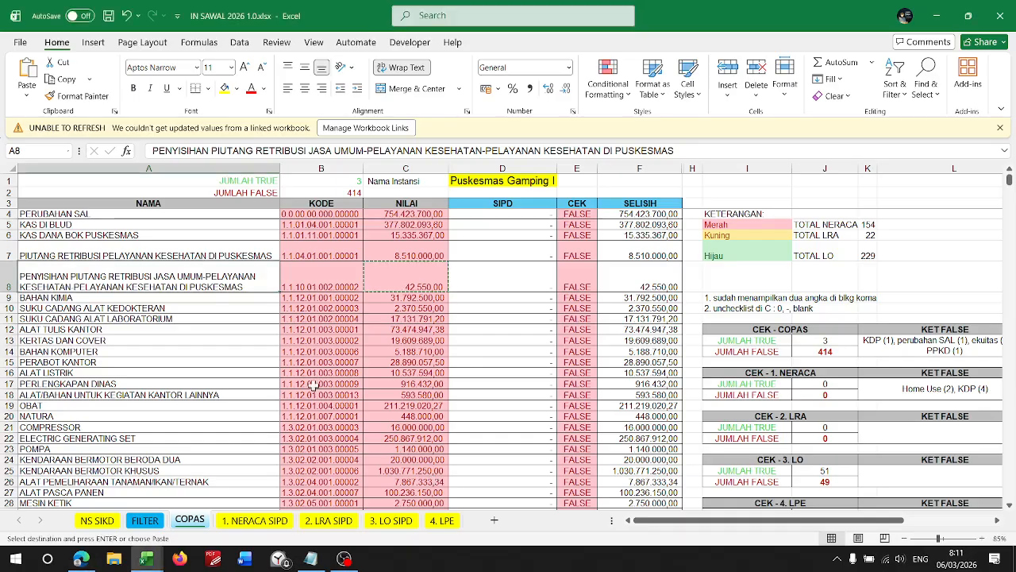
pyautogui.click(196, 297)
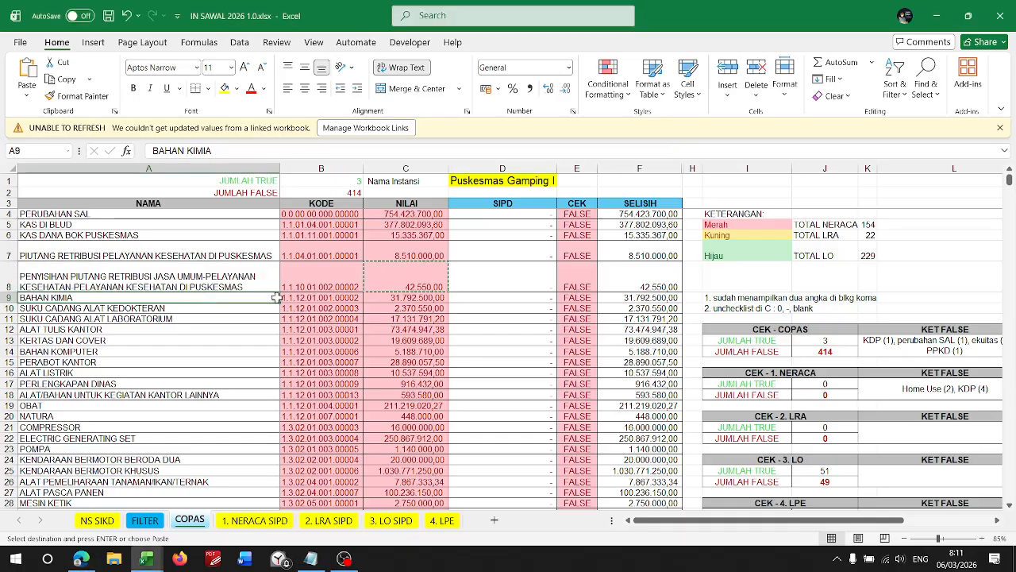
pyautogui.click(305, 298)
pyautogui.hotkey('ctrl', 'c')
pyautogui.hotkey('alt', 'Tab')
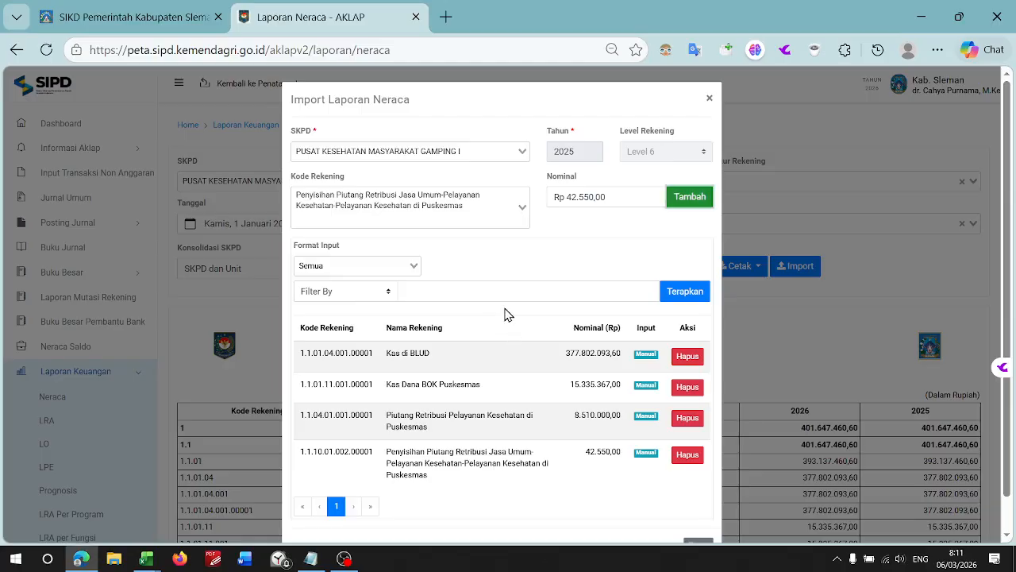
pyautogui.click(484, 208)
pyautogui.hotkey('ctrl', 'v')
pyautogui.click(454, 220)
# - Copy the C9 value 31.792.500 and select the existing nominal amount for replacement
pyautogui.click(577, 200)
pyautogui.hotkey('alt', 'Tab')
pyautogui.click(381, 300)
pyautogui.hotkey('ctrl', 'c')
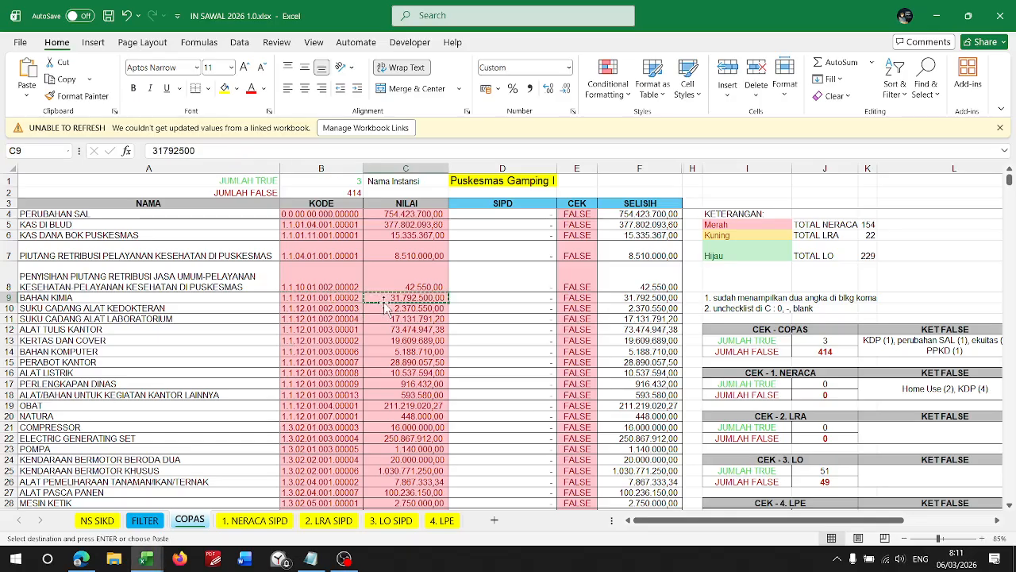
pyautogui.hotkey('alt', 'Tab')
pyautogui.hotkey('ctrl', 'a')
# - Paste 31.792.500,00 as the Bahan Kimia nominal, add the entry and confirm saving
pyautogui.hotkey('ctrl', 'v')
pyautogui.click(690, 199)
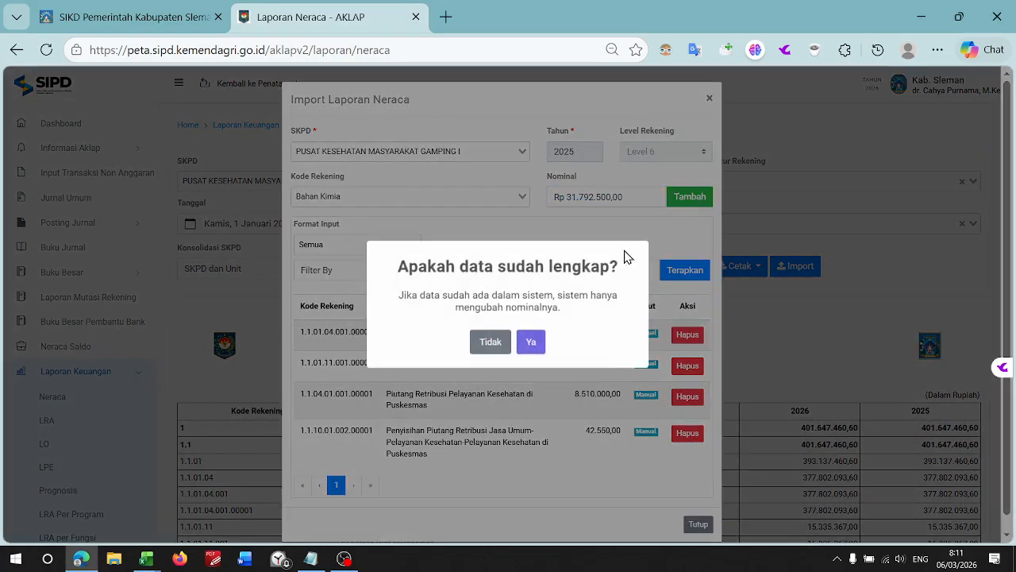
pyautogui.click(526, 343)
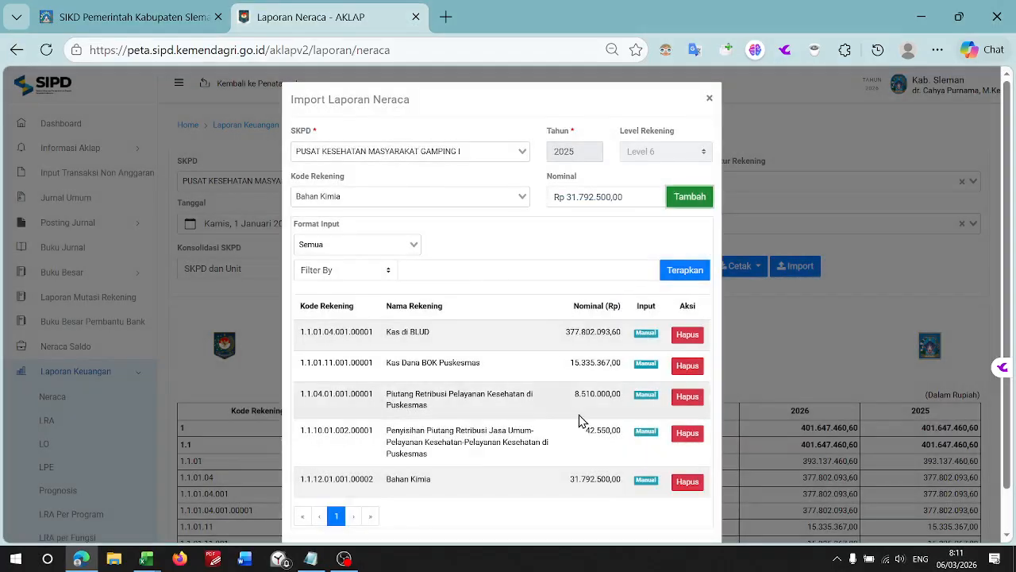
# - Close the import form and compare the report's Bahan Kimia 31.792.500,00 against the workbook
pyautogui.scroll(-1, 711, 540)
pyautogui.click(698, 510)
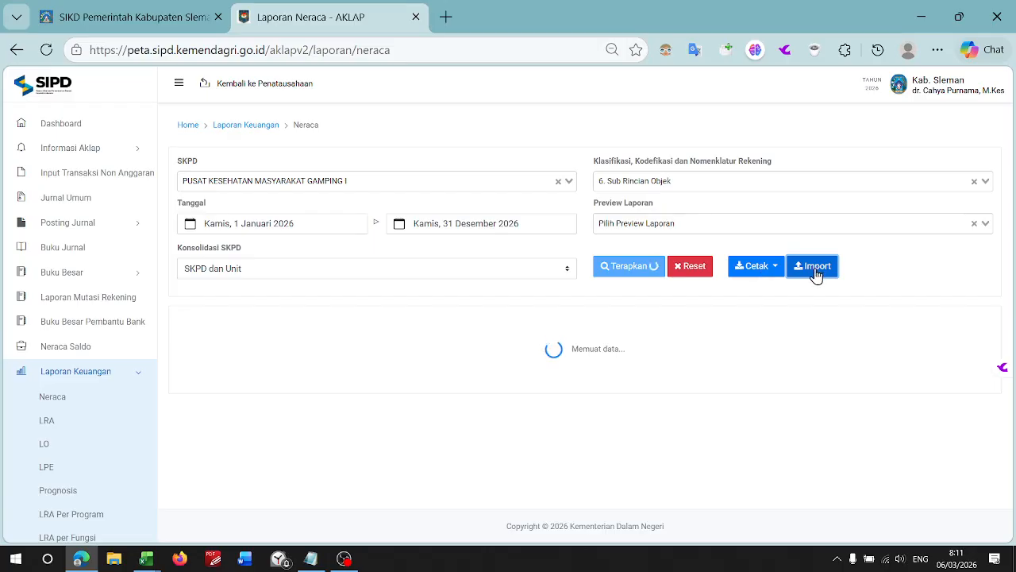
pyautogui.scroll(-7, 683, 413)
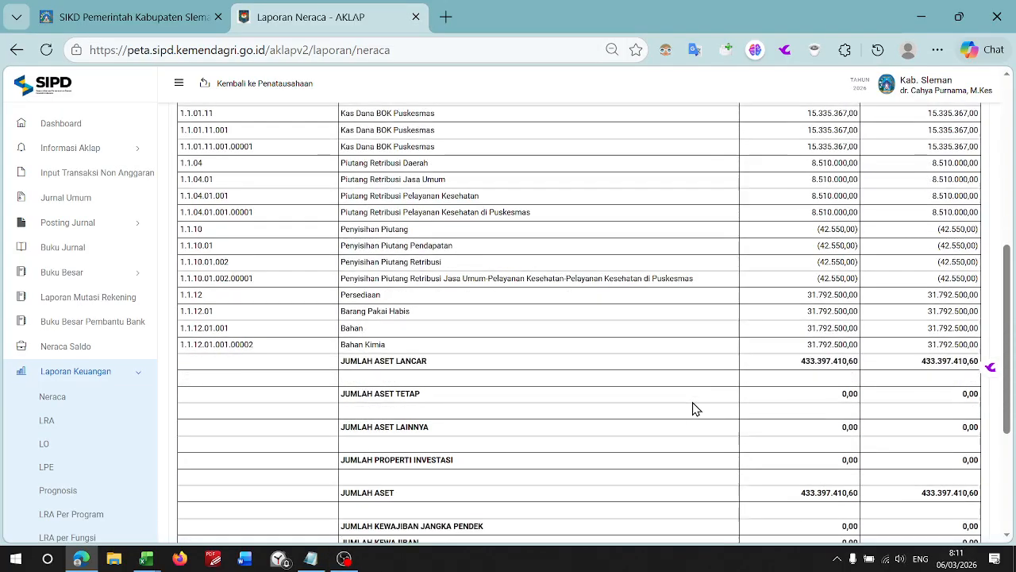
pyautogui.doubleClick(817, 344)
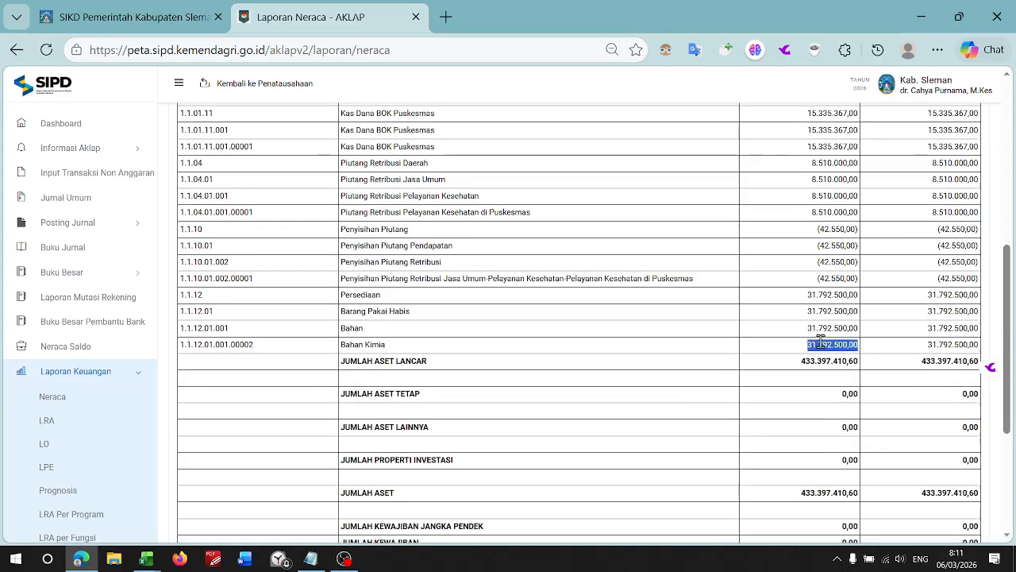
pyautogui.hotkey('alt', 'Tab')
pyautogui.hotkey('alt', 'Tab')
pyautogui.scroll(7, 813, 246)
pyautogui.click(786, 275)
pyautogui.doubleClick(595, 479)
pyautogui.hotkey('alt', 'Tab')
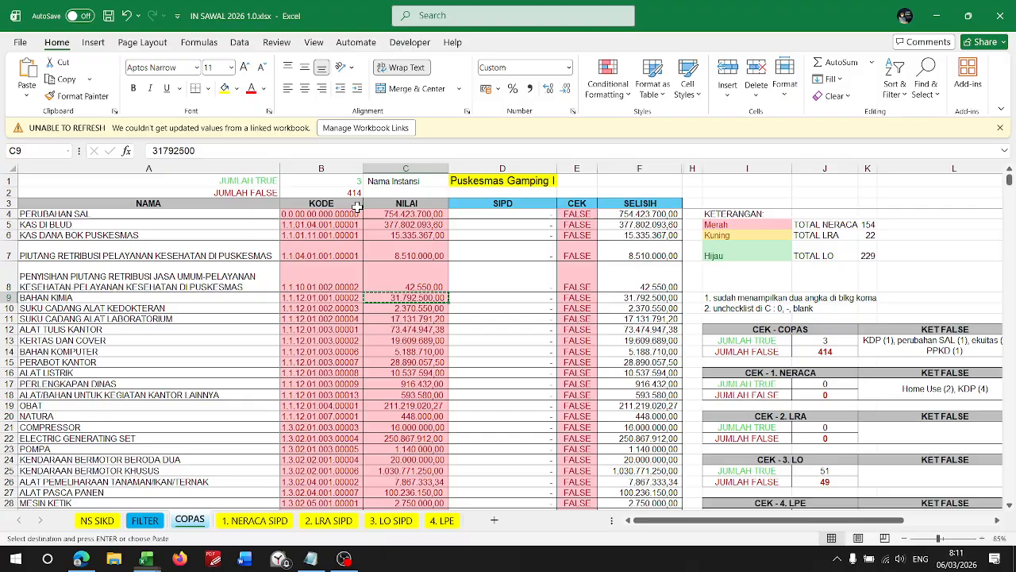
# - Choose account Suku Cadang Alat Kedokteran by pasting code 1.1.12.01.002.00003 into the import form
pyautogui.click(306, 299)
pyautogui.click(321, 310)
pyautogui.hotkey('ctrl', 'c')
pyautogui.hotkey('alt', 'Tab')
pyautogui.hotkey('ctrl', 'v')
pyautogui.click(442, 228)
# - Paste the C10 amount as the nominal, edit it, and add the entry to the import list
pyautogui.hotkey('alt', 'Tab')
pyautogui.click(381, 309)
pyautogui.hotkey('ctrl', 'c')
pyautogui.hotkey('alt', 'Tab')
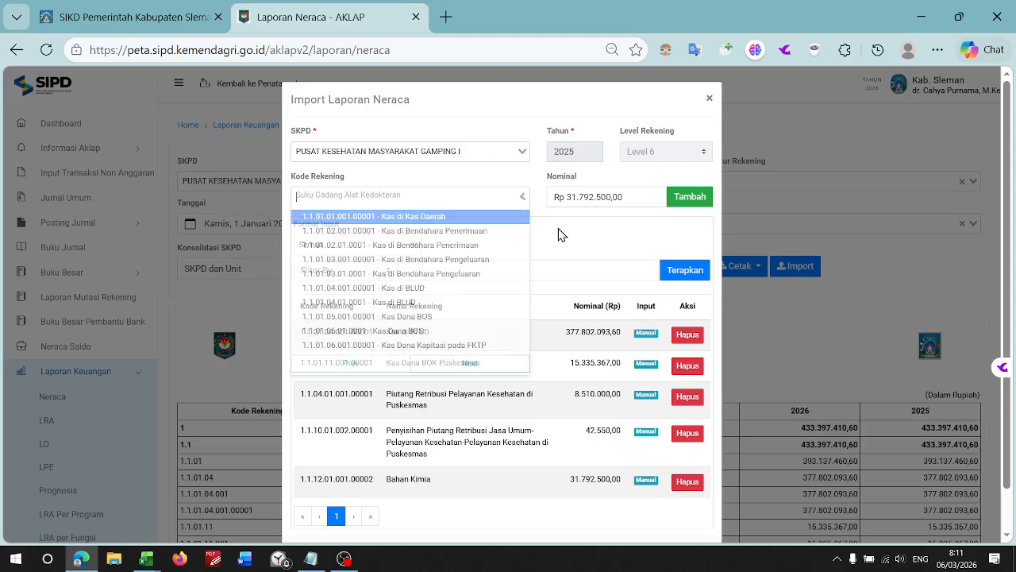
pyautogui.tripleClick(579, 197)
pyautogui.hotkey('ctrl', 'v')
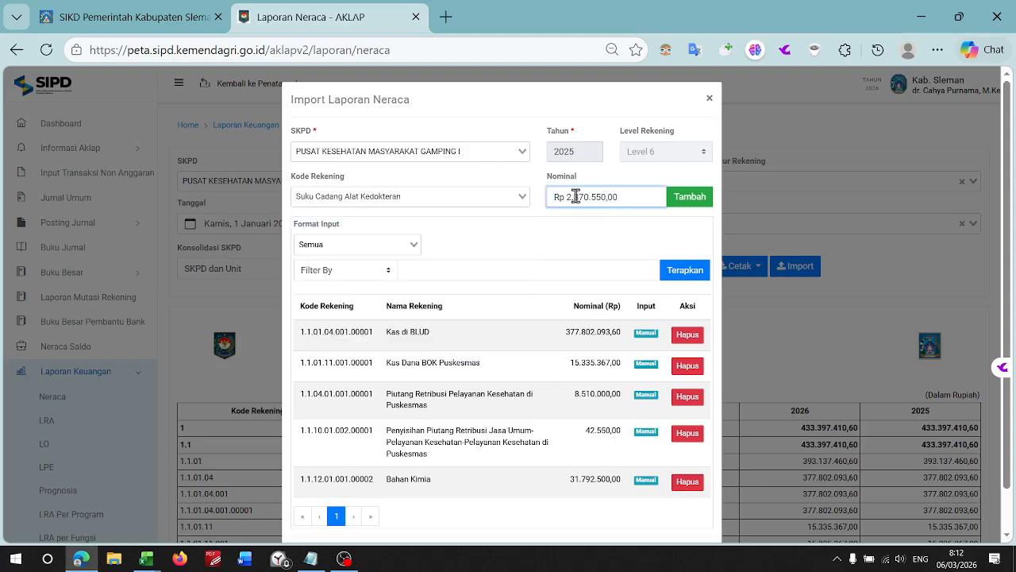
pyautogui.moveTo(575, 196); pyautogui.dragTo(558, 194)
pyautogui.click(569, 196)
pyautogui.write('6')
pyautogui.click(690, 208)
pyautogui.click(534, 341)
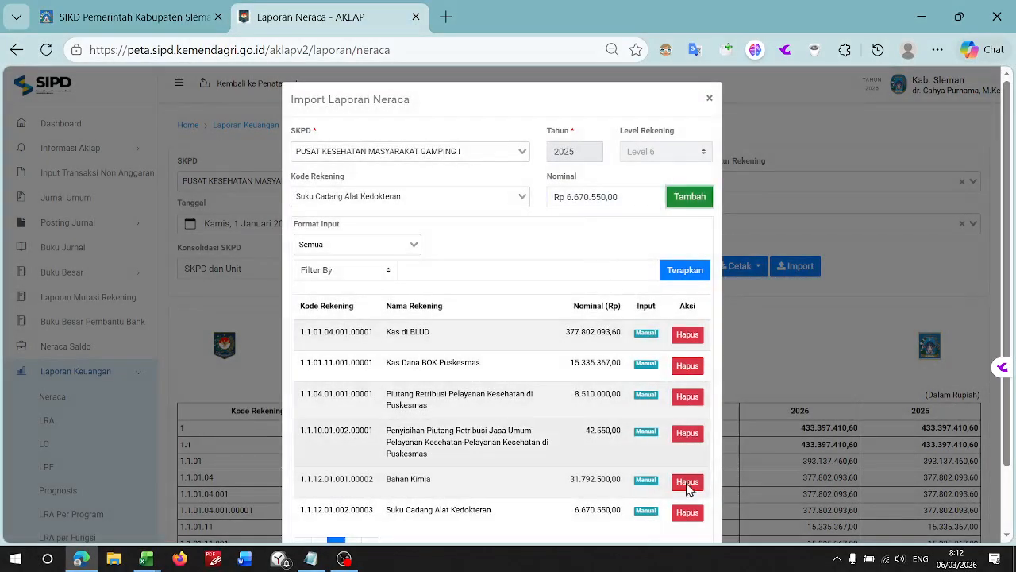
# - Reselect the Suku Cadang Alat Kedokteran account 1.1.12.01.002.00003 to correct its entry
pyautogui.hotkey('alt', 'Tab')
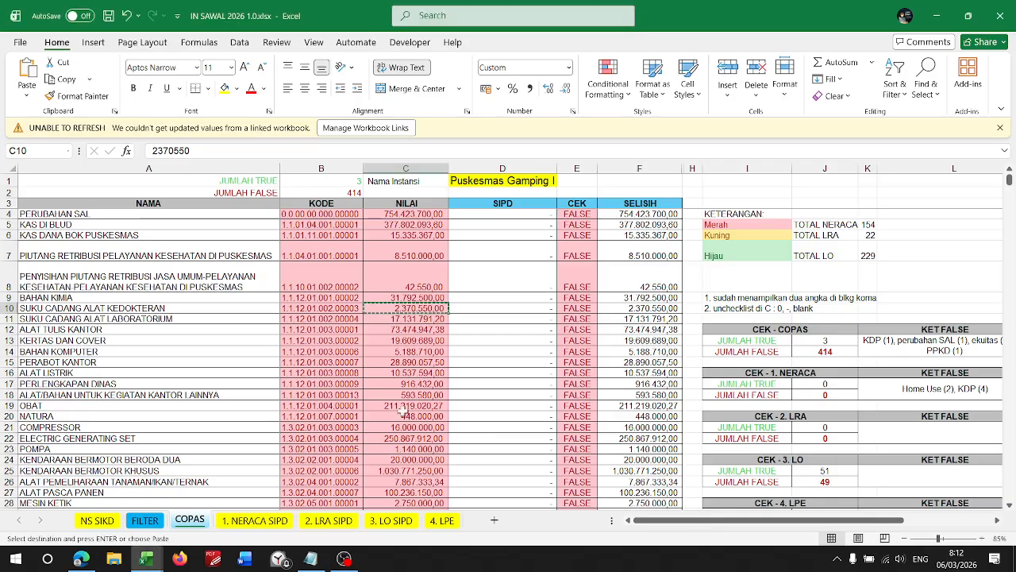
pyautogui.click(342, 308)
pyautogui.hotkey('alt', 'Tab')
pyautogui.click(512, 194)
pyautogui.hotkey('ctrl', 'v')
pyautogui.click(481, 216)
pyautogui.hotkey('alt', 'Tab')
# - Replace the nominal with 2.370.550,00 from C10 and confirm updating the existing entry
pyautogui.click(400, 317)
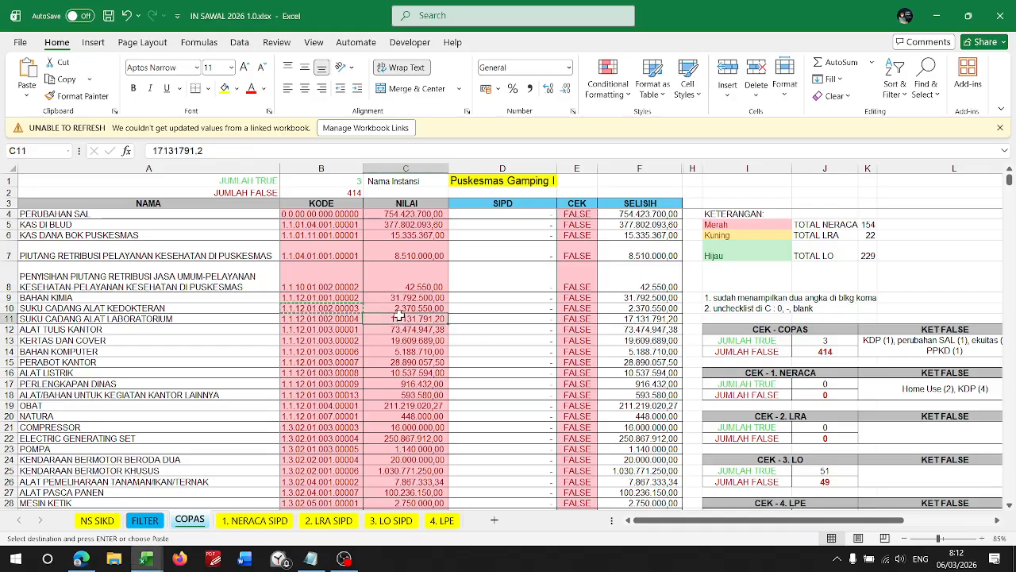
pyautogui.click(406, 308)
pyautogui.hotkey('ctrl', 'c')
pyautogui.hotkey('alt', 'Tab')
pyautogui.click(616, 196)
pyautogui.hotkey('ctrl', 'v')
pyautogui.hotkey('ctrl', 'a')
pyautogui.hotkey('ctrl', 'v')
pyautogui.click(688, 199)
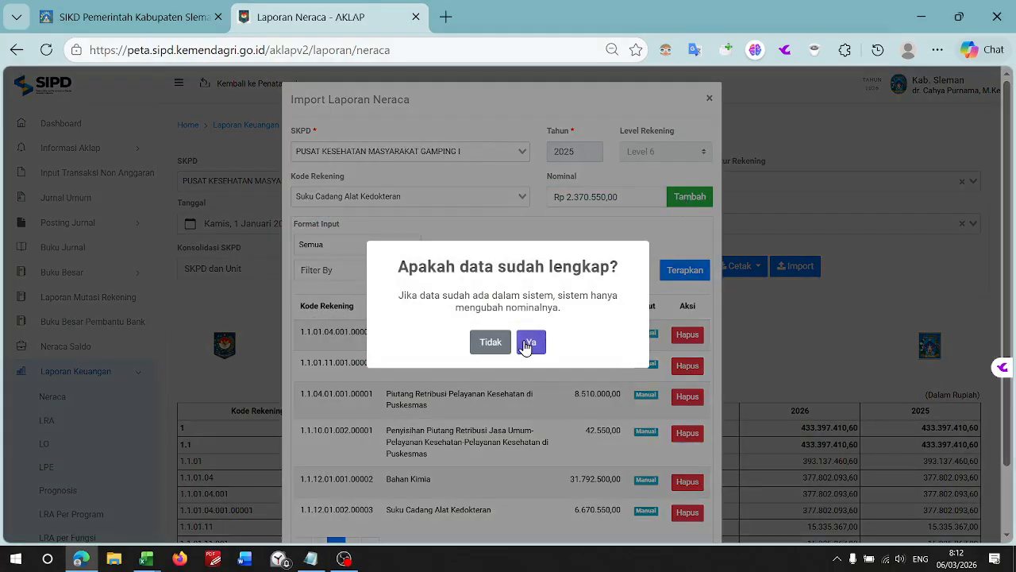
pyautogui.click(527, 342)
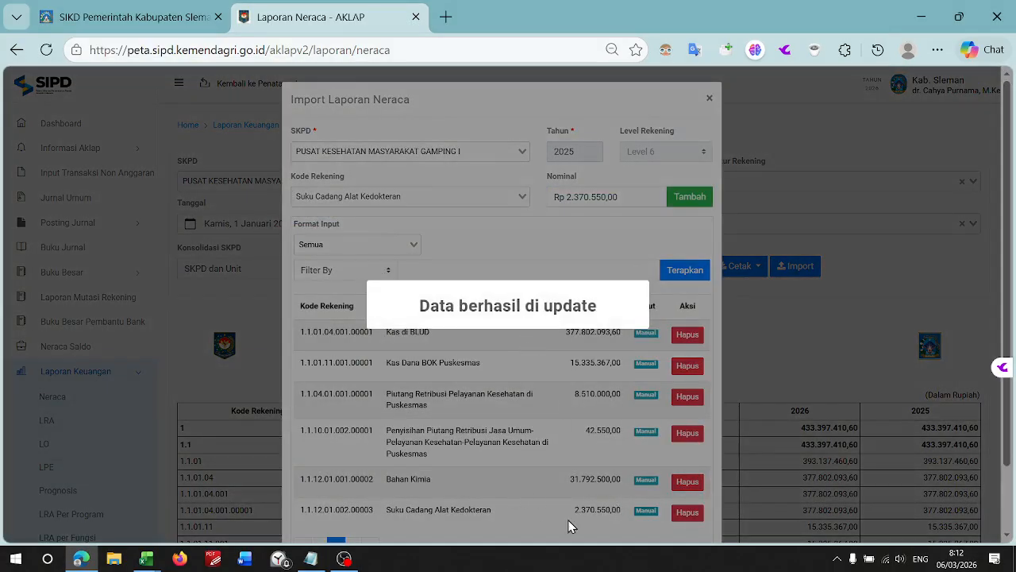
pyautogui.scroll(-2, 556, 460)
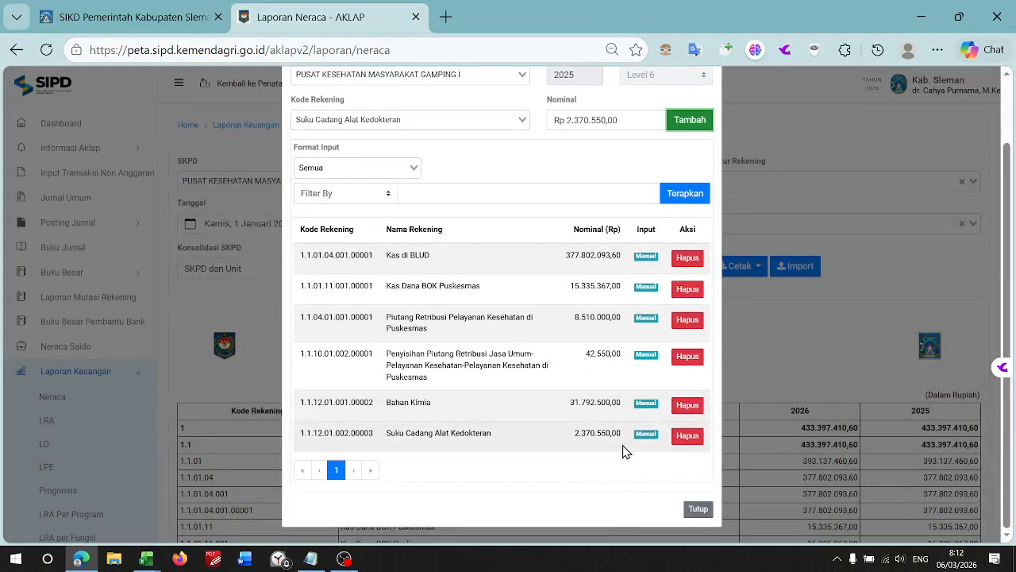
pyautogui.hotkey('alt', 'Tab')
pyautogui.hotkey('alt', 'Tab')
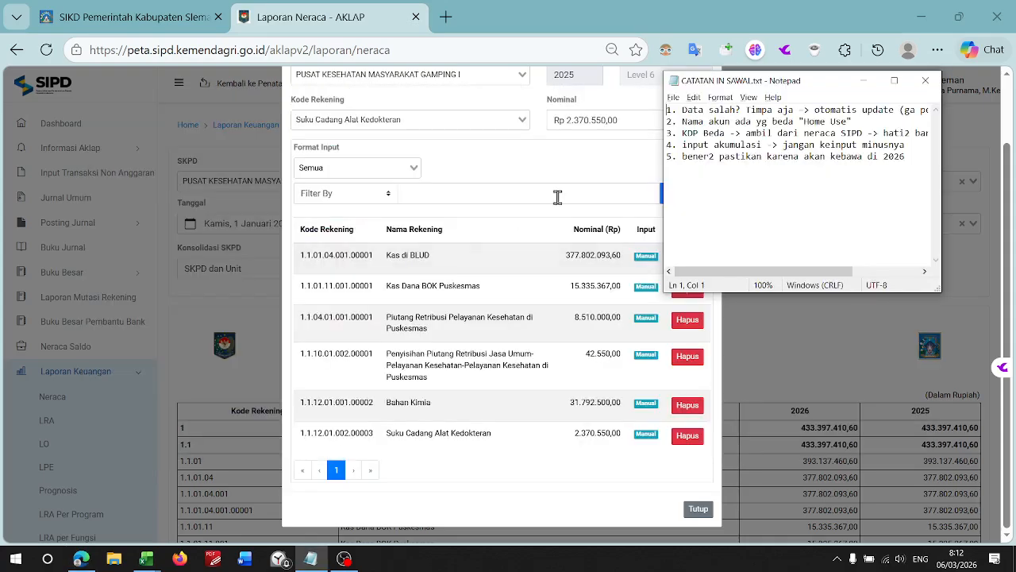
# - Read the five notes in maximized Notepad, then close the import list so Neraca reloads
pyautogui.click(894, 80)
pyautogui.scroll(8, 102, 198)
pyautogui.scroll(12, 188, 188)
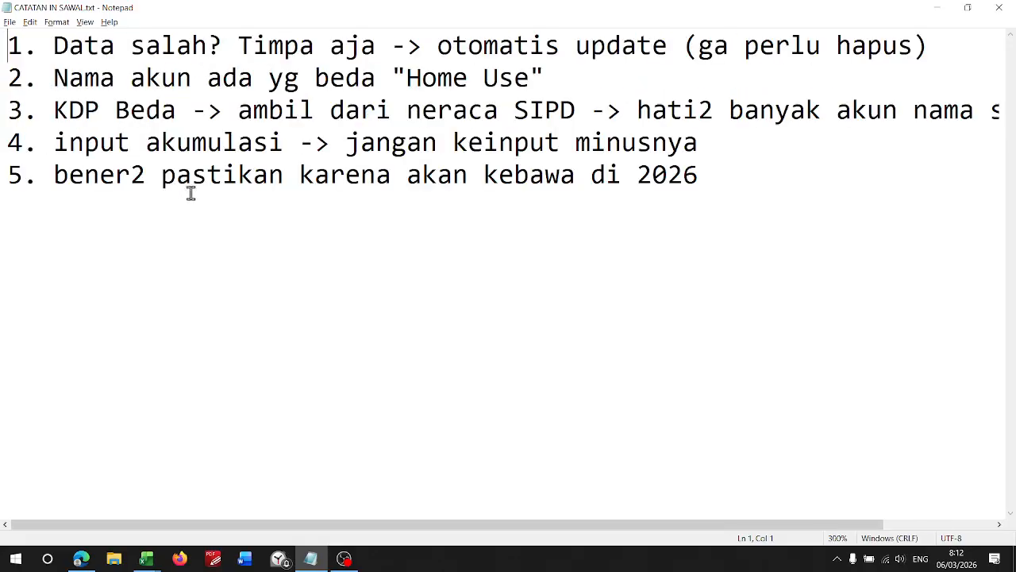
pyautogui.scroll(-2, 204, 186)
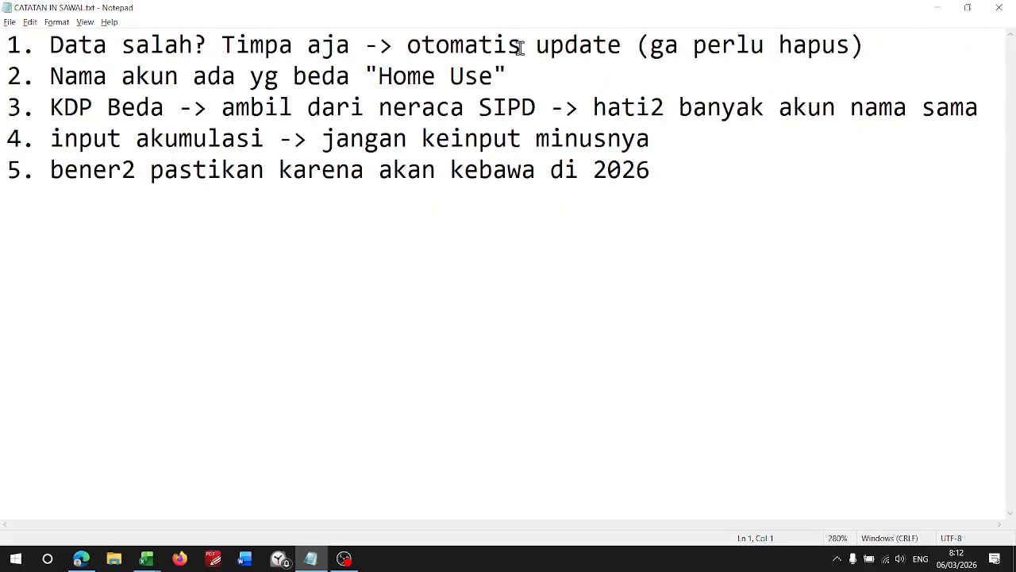
pyautogui.hotkey('alt', 'Tab')
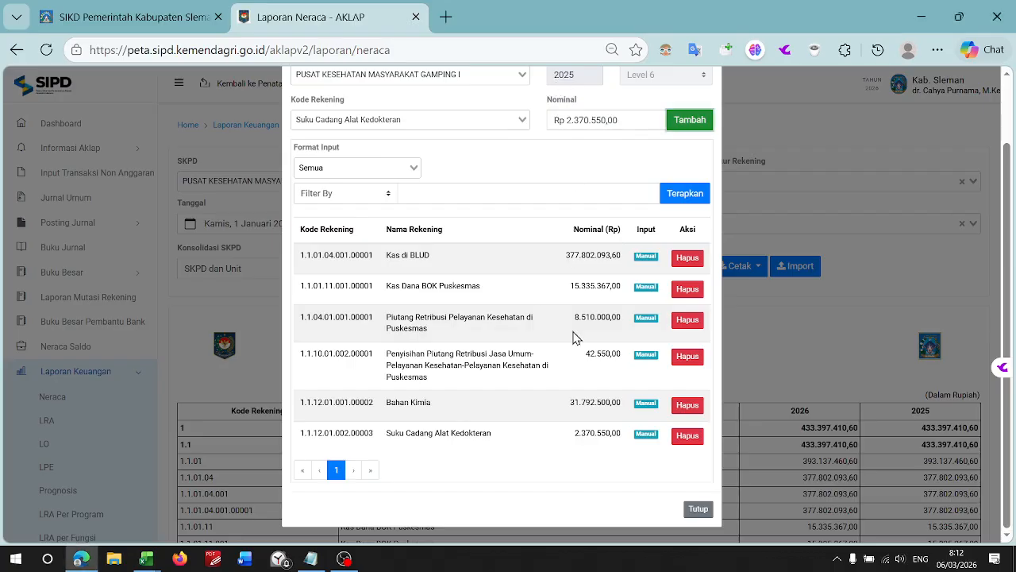
pyautogui.click(700, 507)
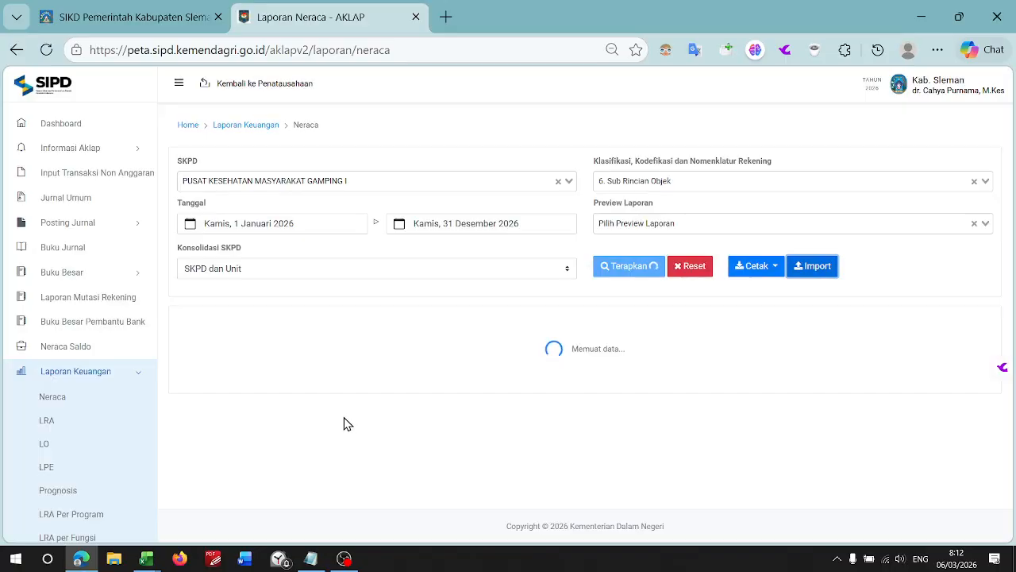
# - Glance over the check workbook and reopen SIPD's neraca import form
pyautogui.scroll(-4, 420, 414)
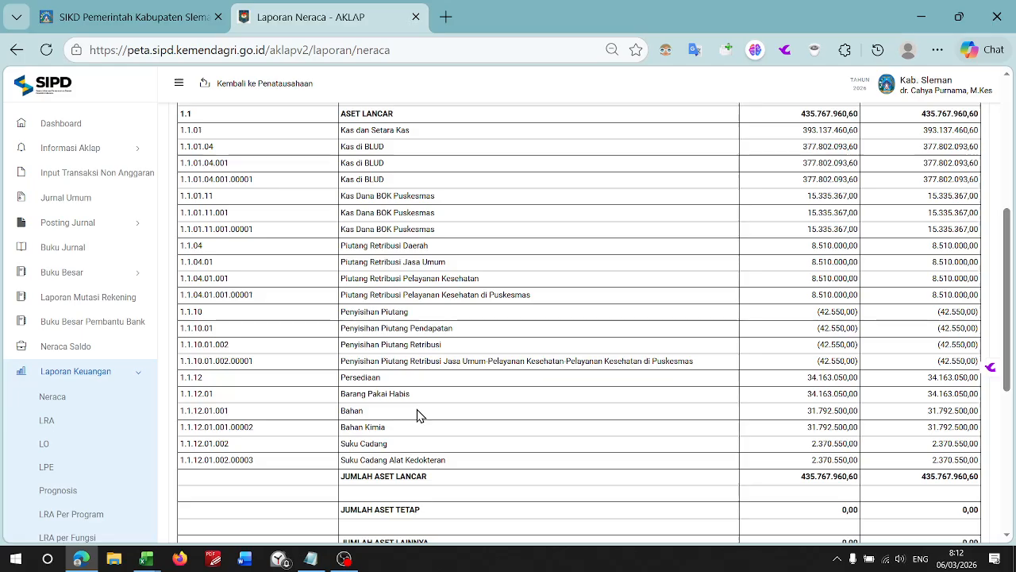
pyautogui.hotkey('alt', 'Tab')
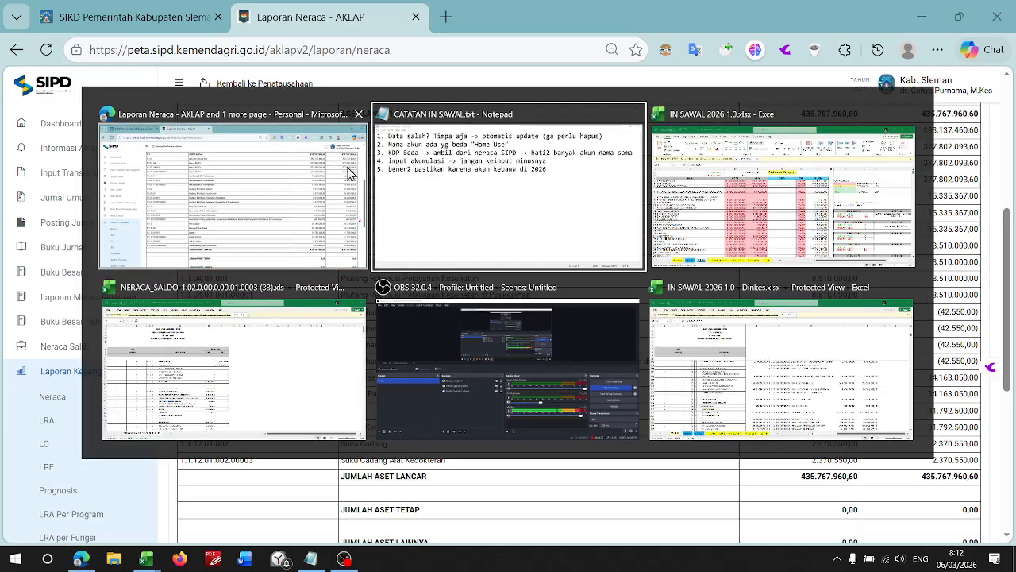
pyautogui.hotkey('alt', 'Tab')
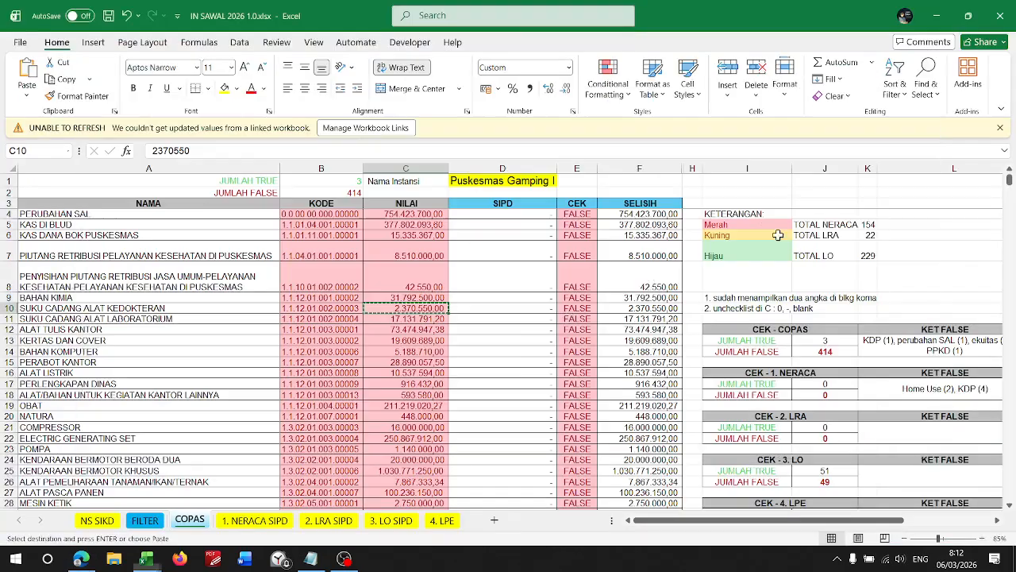
pyautogui.scroll(-20, 340, 377)
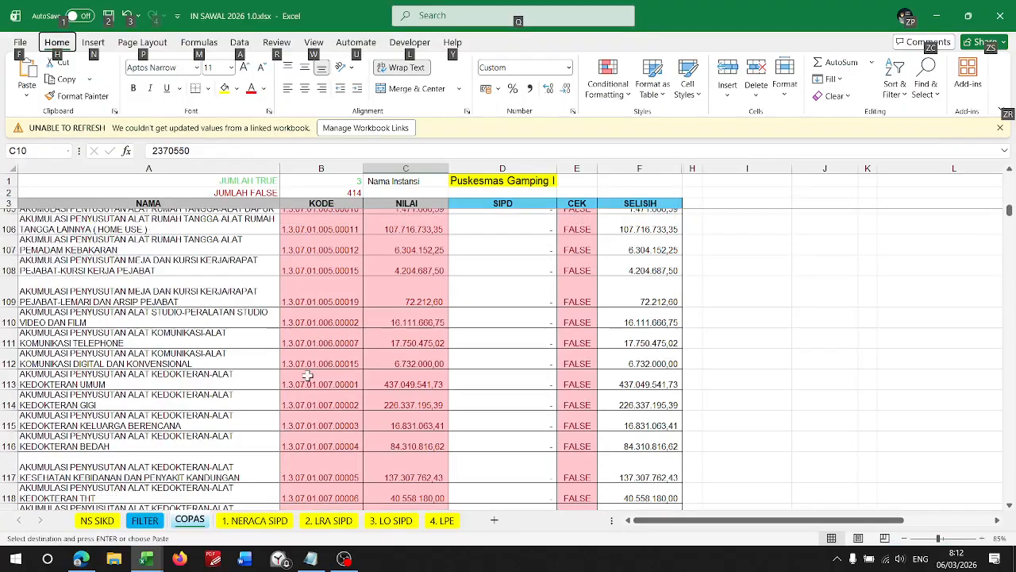
pyautogui.scroll(-2, 267, 408)
pyautogui.scroll(5, 267, 398)
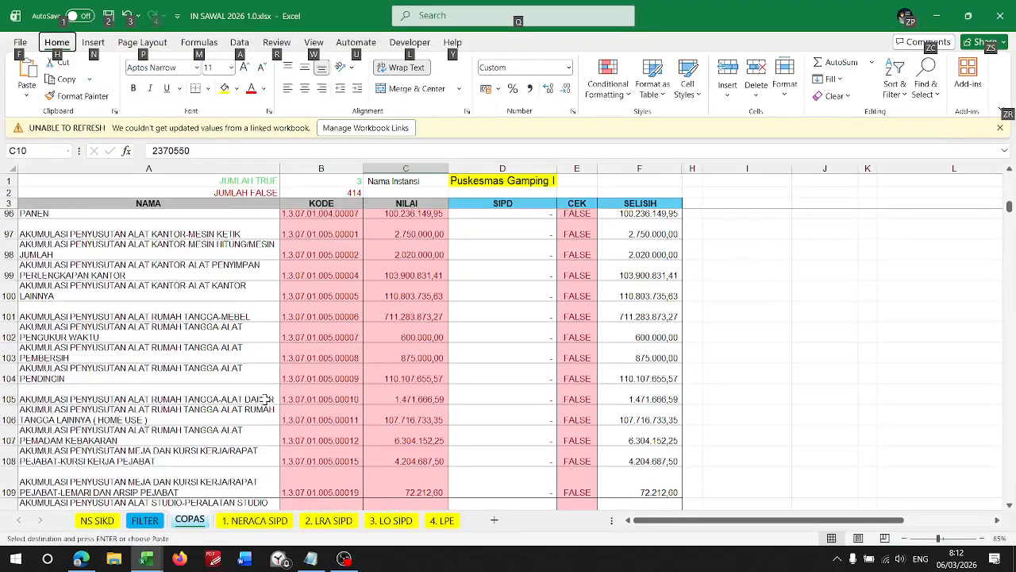
pyautogui.hotkey('alt', 'Tab')
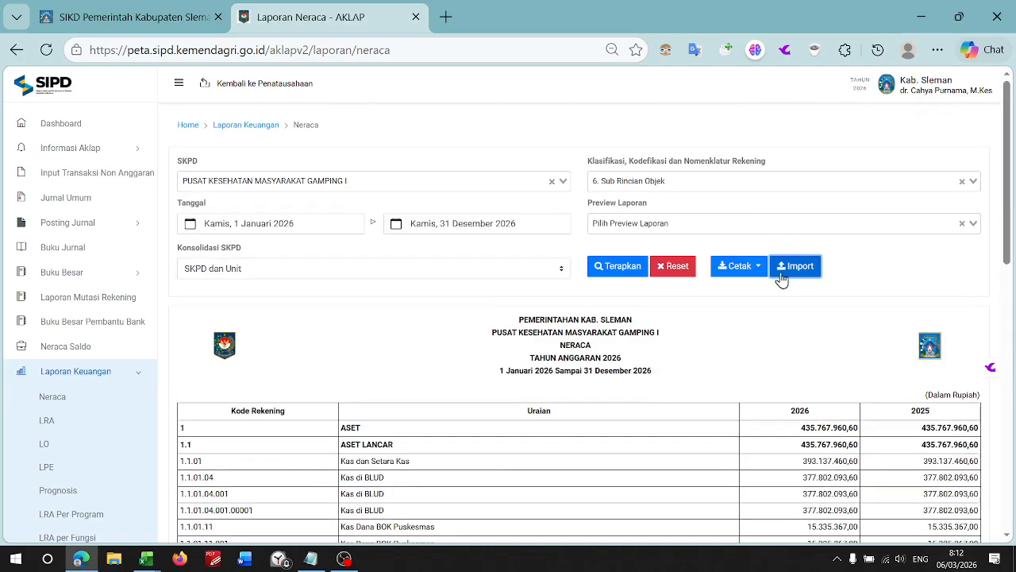
pyautogui.click(788, 270)
# - Search the NS SIKD sheet for 'akumulasi' to find the accumulated depreciation rows
pyautogui.hotkey('alt', 'Tab')
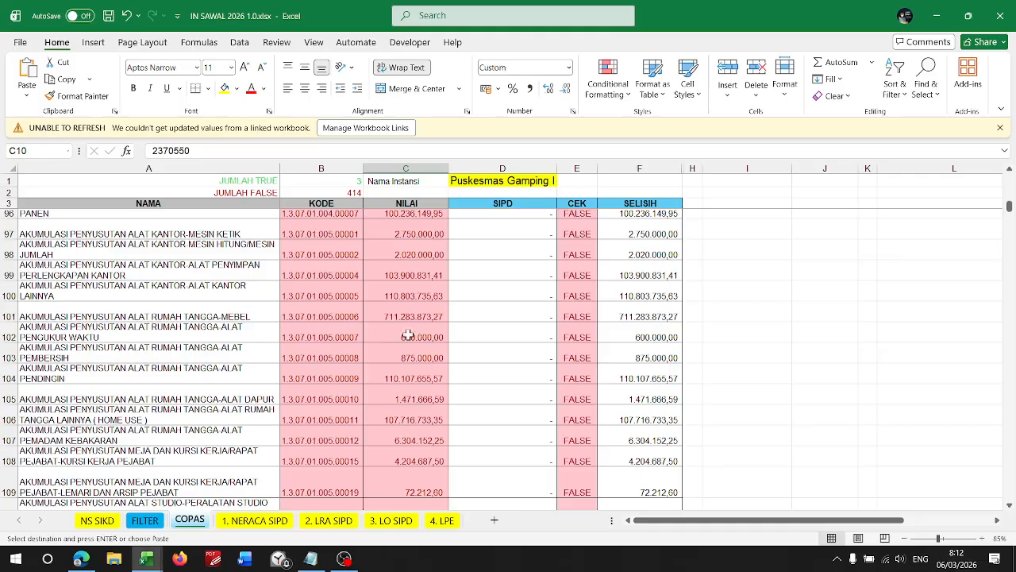
pyautogui.click(103, 522)
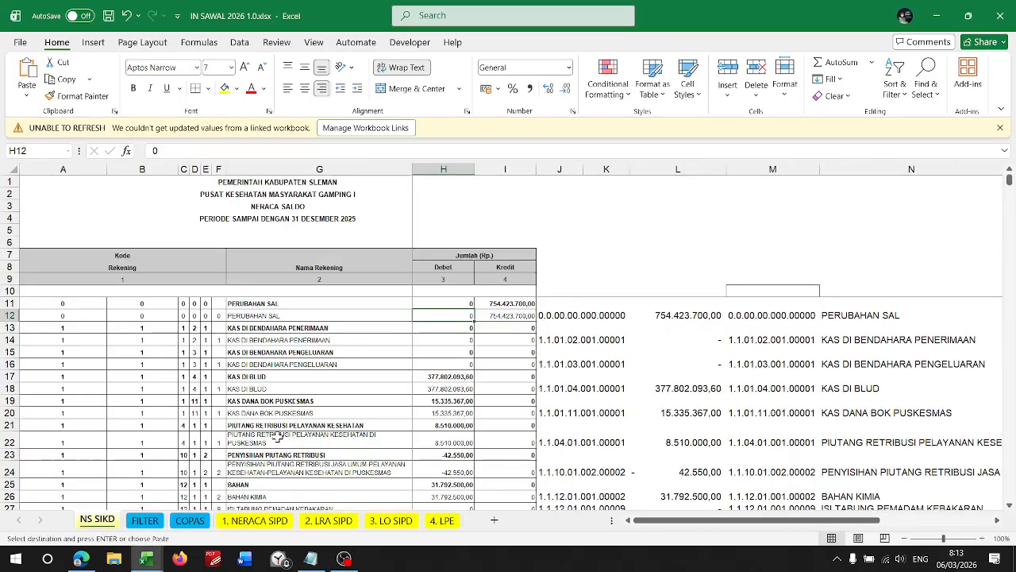
pyautogui.hotkey('ctrl', 'f')
pyautogui.write('akumulasi')
pyautogui.press('Return')
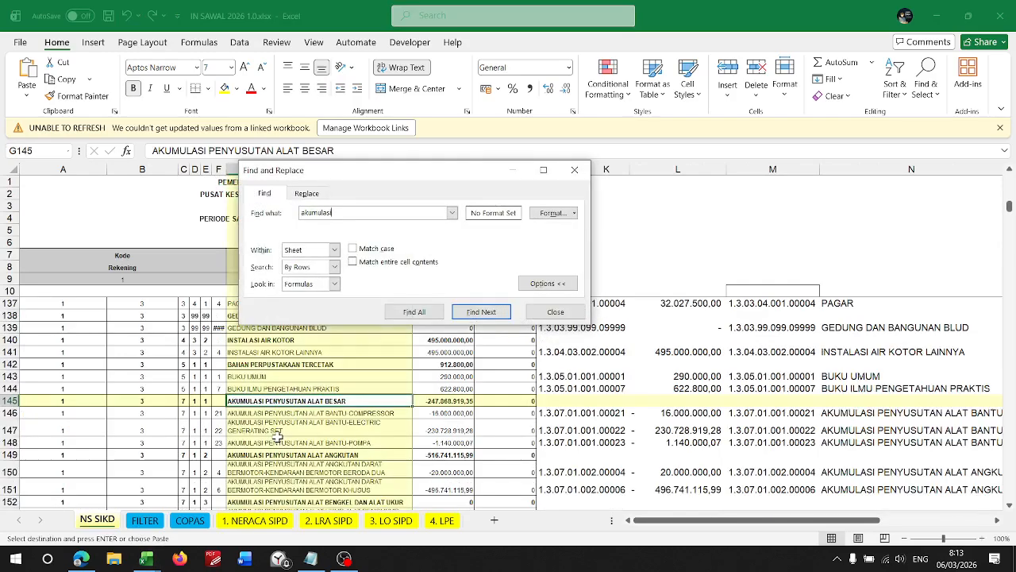
pyautogui.press('Escape')
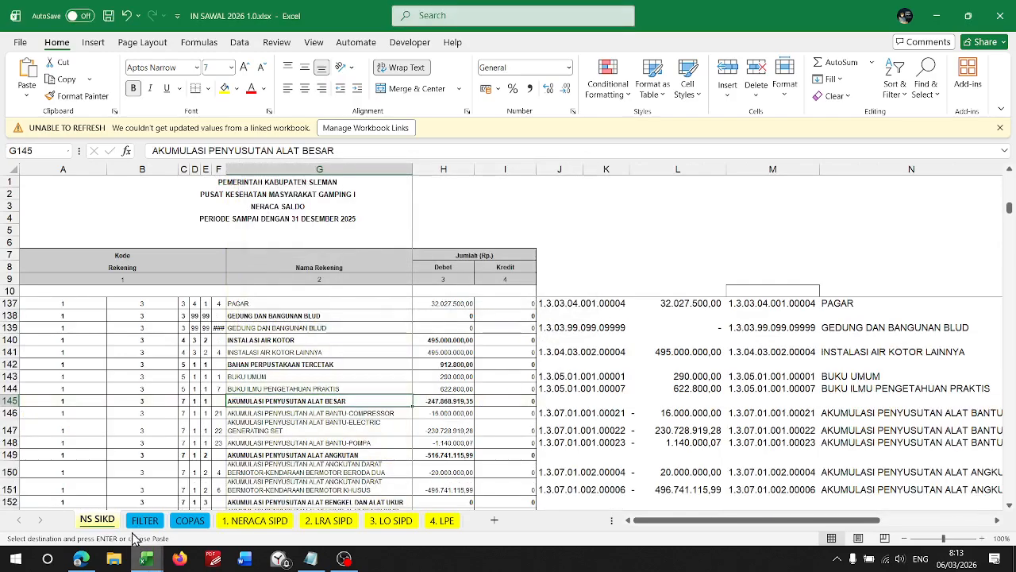
# - Copy the electric generating set code 1.3.07.01.001.00022 from COPAS cell B91
pyautogui.click(144, 521)
pyautogui.click(190, 325)
pyautogui.scroll(10, 190, 341)
pyautogui.click(176, 521)
pyautogui.scroll(3, 157, 357)
pyautogui.click(156, 359)
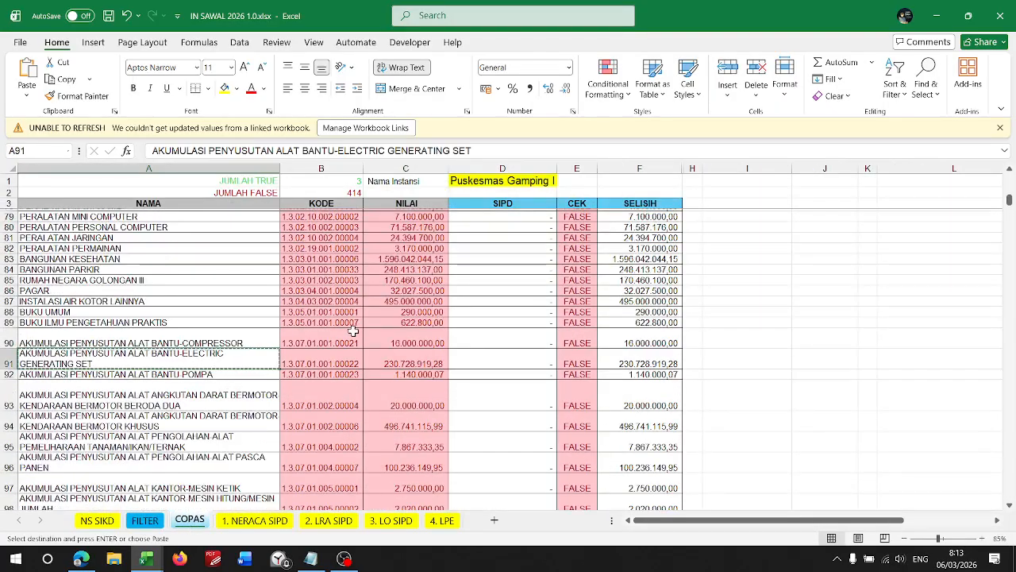
pyautogui.click(333, 354)
pyautogui.hotkey('ctrl', 'c')
pyautogui.hotkey('alt', 'Tab')
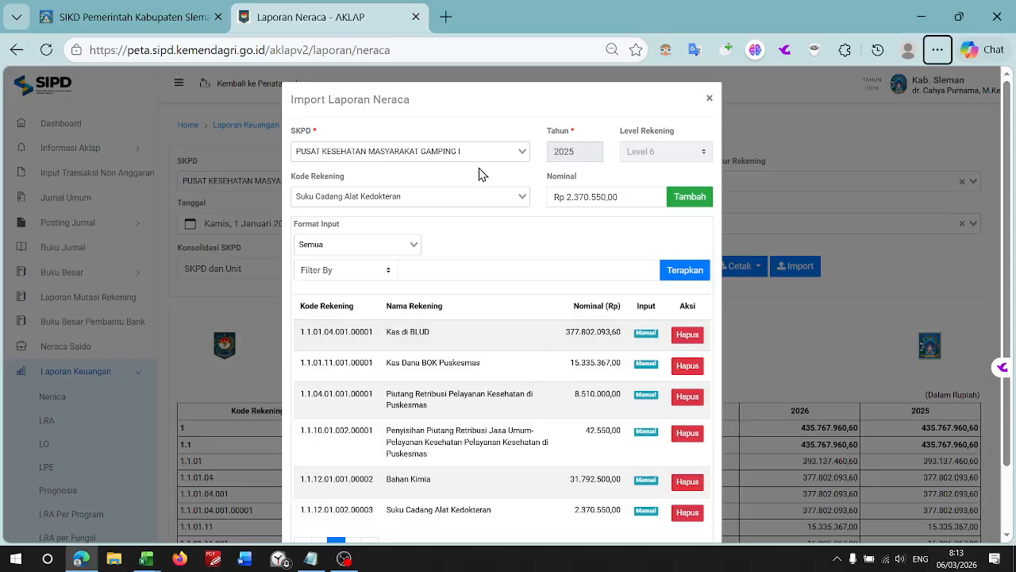
# - Choose the electric generating set depreciation account and copy its amount from C91
pyautogui.click(464, 196)
pyautogui.hotkey('ctrl', 'v')
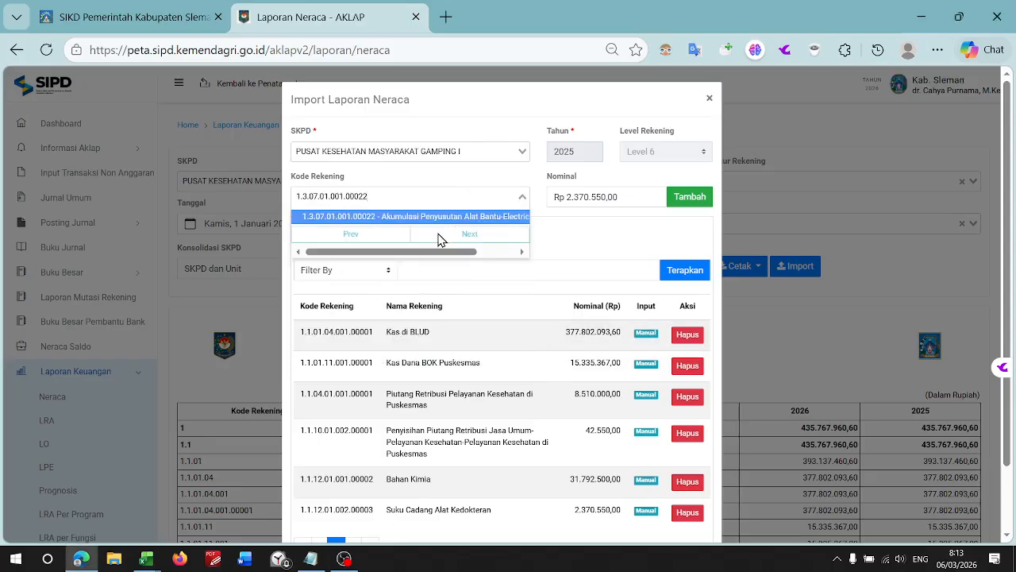
pyautogui.click(421, 218)
pyautogui.hotkey('alt', 'Tab')
pyautogui.click(408, 364)
pyautogui.hotkey('ctrl', 'c')
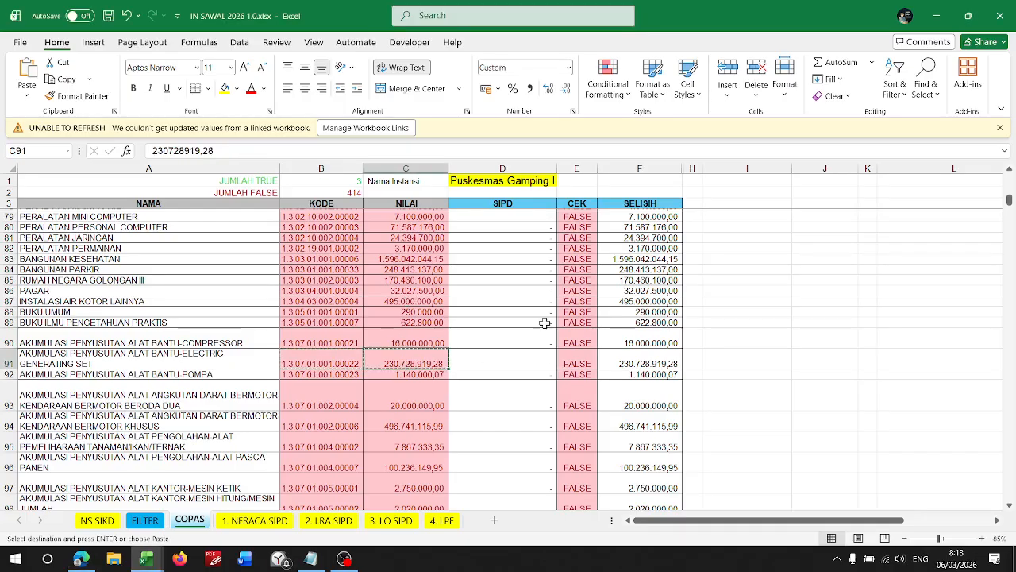
pyautogui.hotkey('alt', 'Tab')
# - Enter 230.728.919,28 as the nominal, add and confirm the entry, then close the import window
pyautogui.click(605, 197)
pyautogui.hotkey('ctrl', 'a')
pyautogui.hotkey('ctrl', 'v')
pyautogui.click(686, 200)
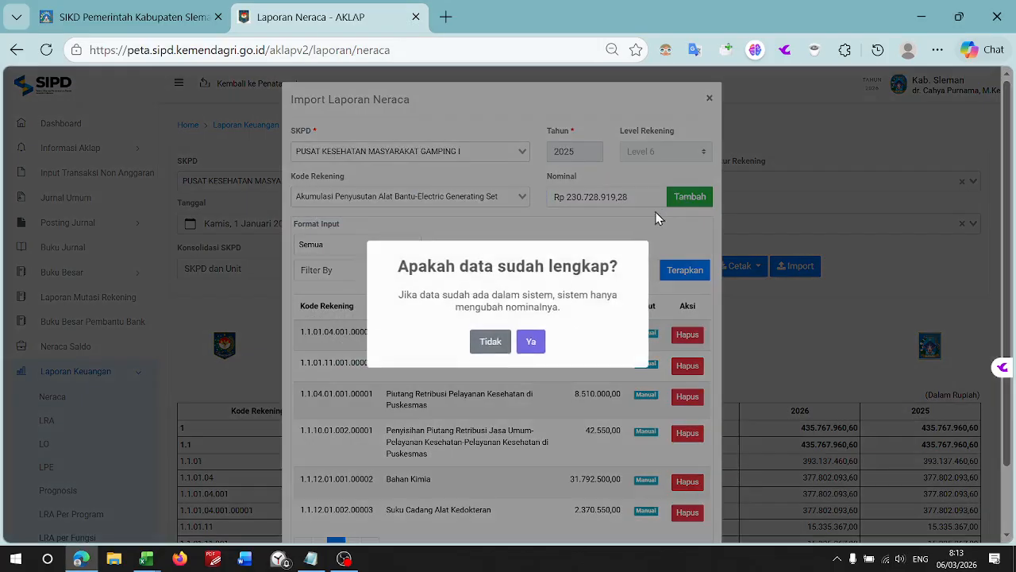
pyautogui.click(531, 342)
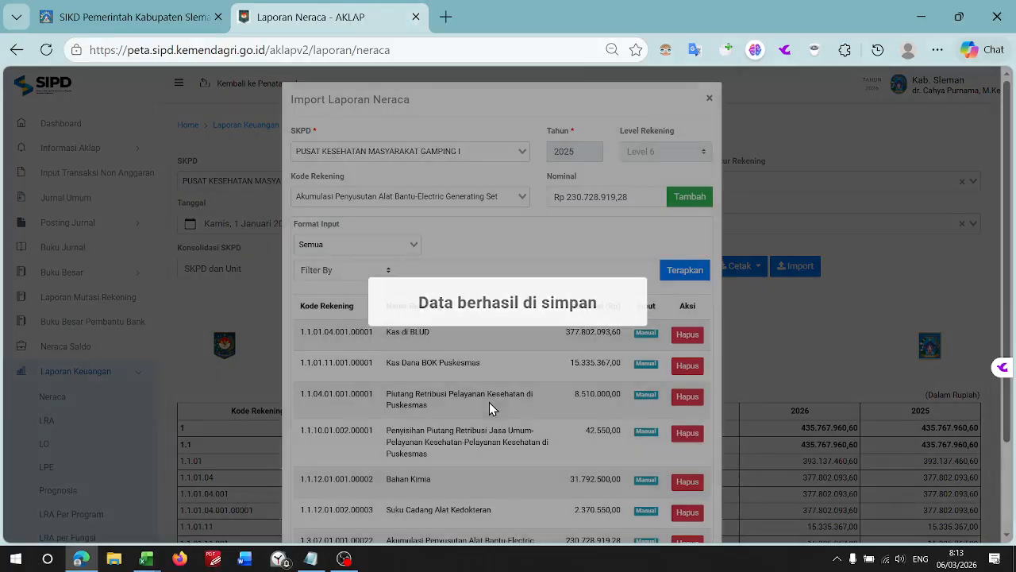
pyautogui.scroll(-2, 489, 402)
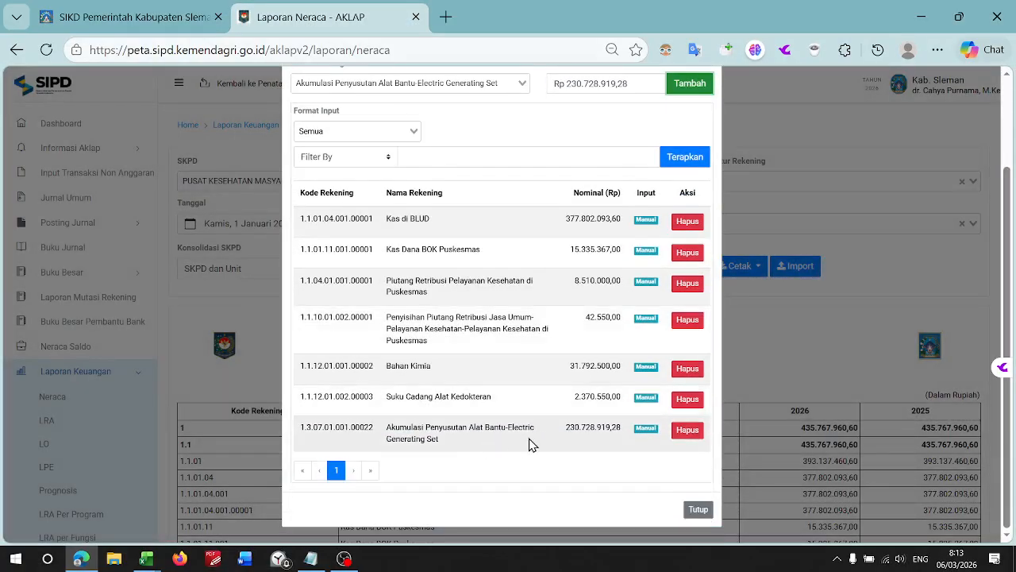
pyautogui.click(698, 512)
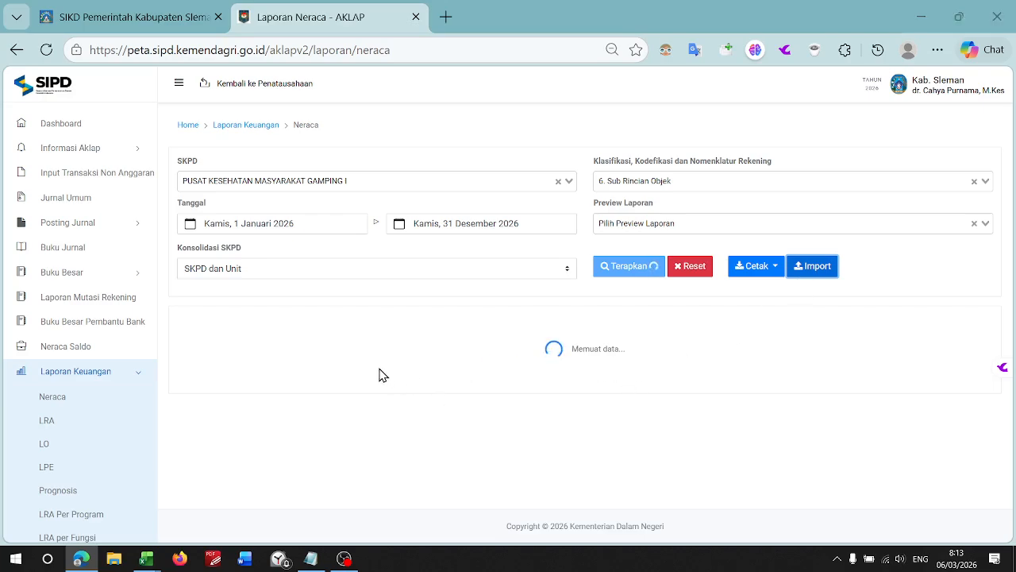
# - In CATATAN IN SAWAL.txt, take the accumulation note out of line 4
pyautogui.hotkey('alt', 'Tab')
pyautogui.click(243, 243)
pyautogui.hotkey('alt', 'Tab')
pyautogui.hotkey('alt', 'Tab')
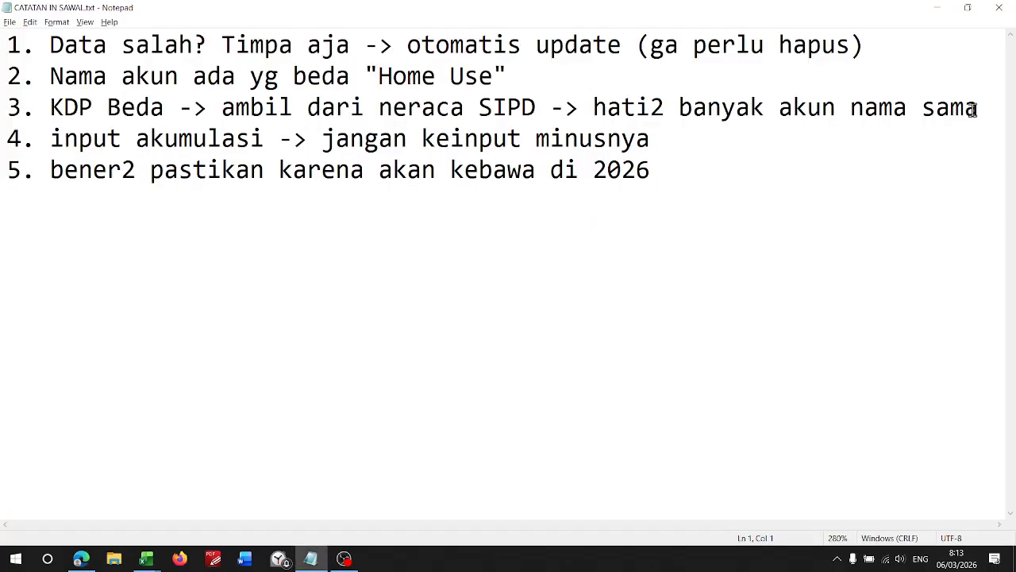
pyautogui.click(990, 110)
pyautogui.moveTo(44, 137); pyautogui.dragTo(656, 138)
pyautogui.press('BackSpace')
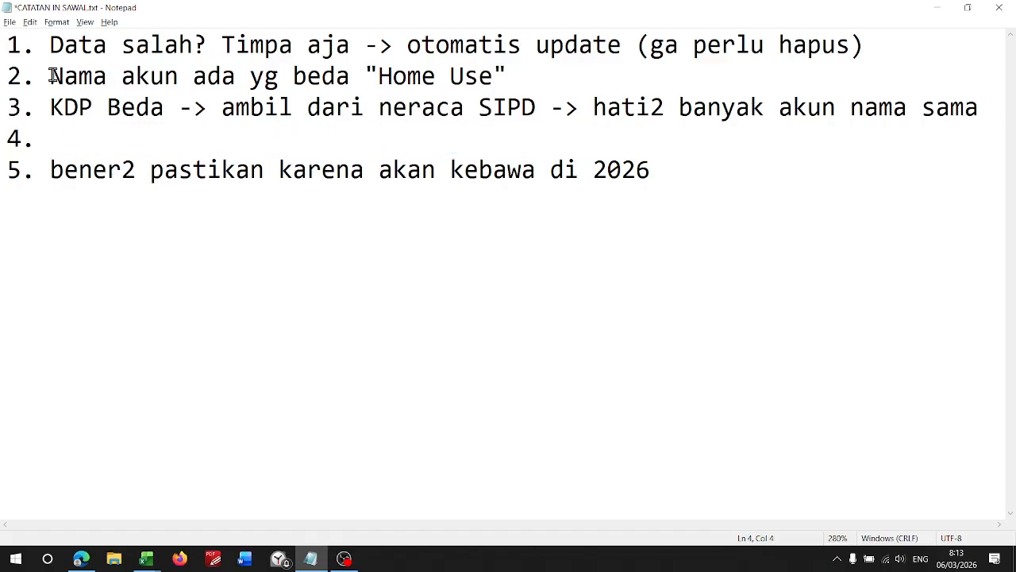
# - Place 'input akumulasi -> jangan keinput minusnya' as item 2 and renumber the following notes 3 and 4
pyautogui.press('Return')
pyautogui.press('End')
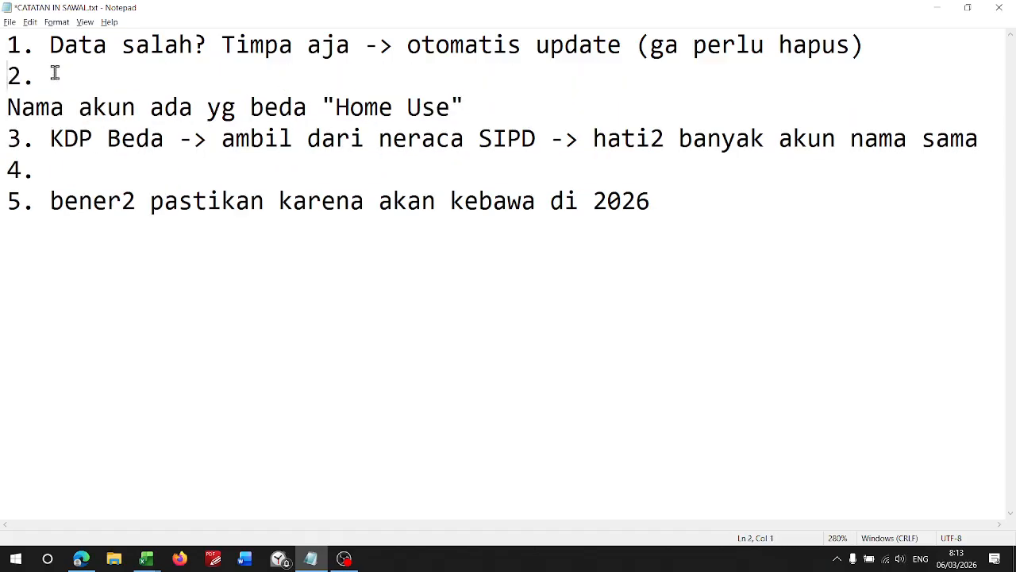
pyautogui.hotkey('ctrl', 'v')
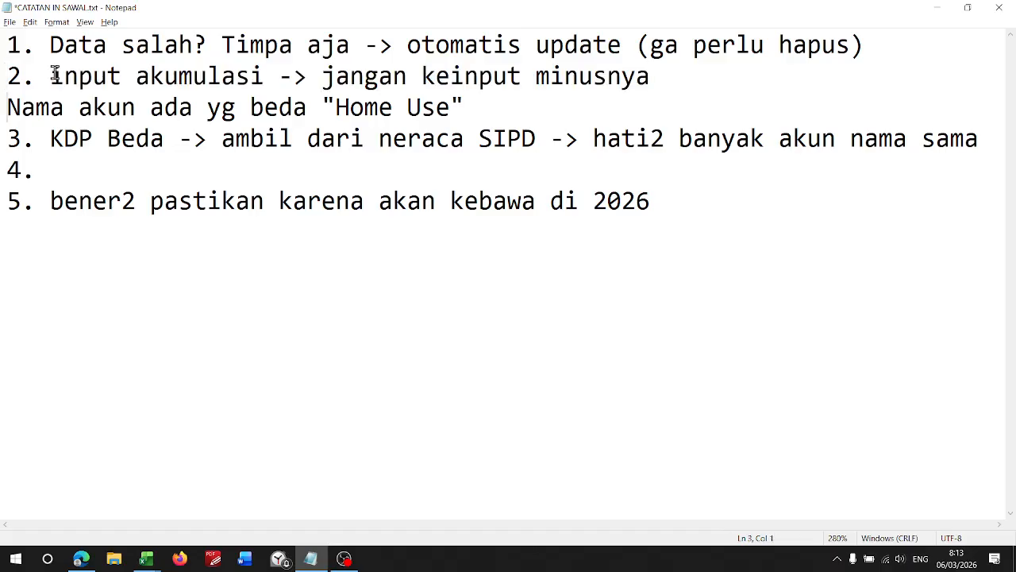
pyautogui.write('3')
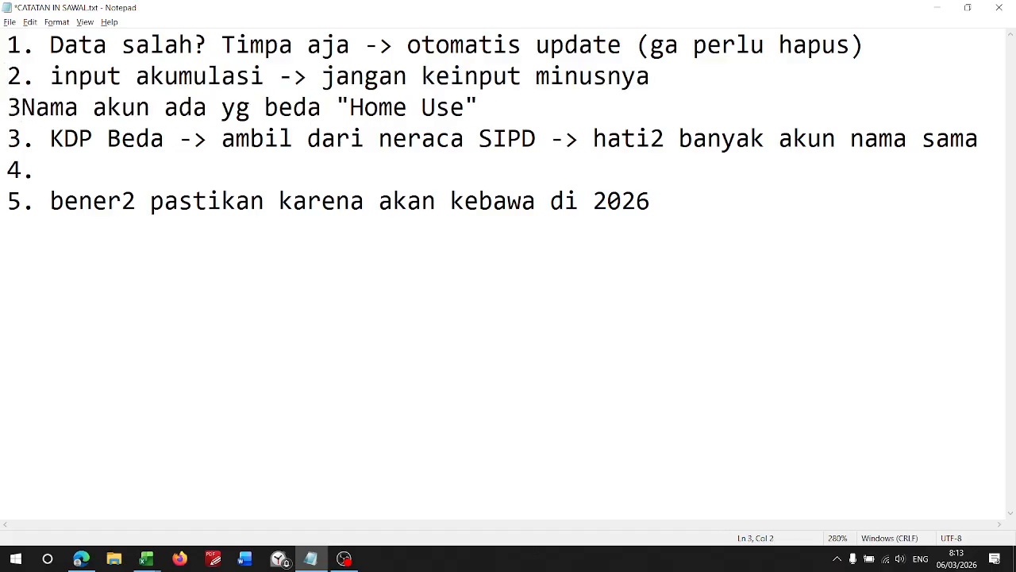
pyautogui.write('.')
pyautogui.press('Down')
pyautogui.press('BackSpace')
pyautogui.write('4')
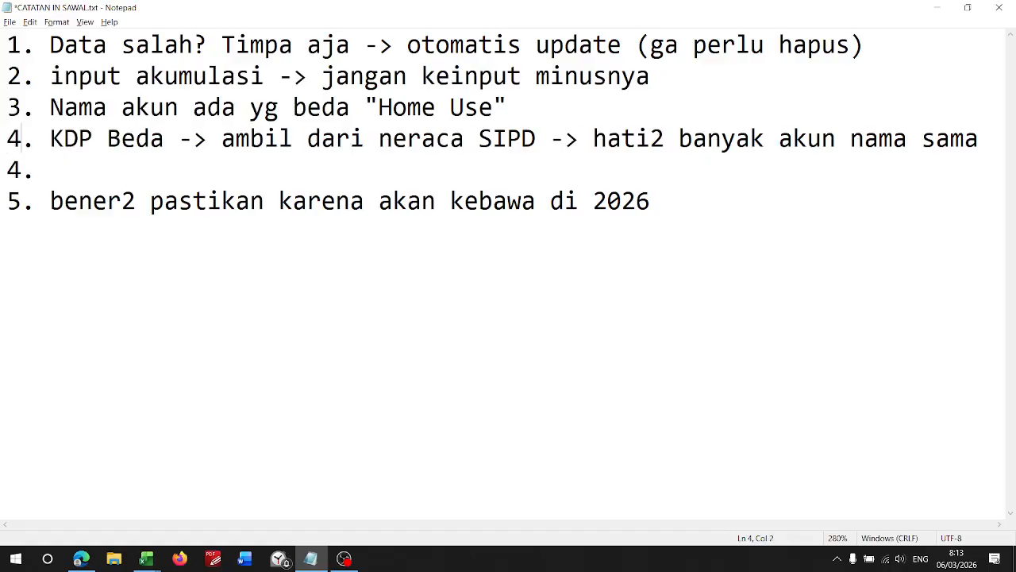
pyautogui.press('BackSpace')
pyautogui.press('BackSpace')
pyautogui.press('BackSpace')
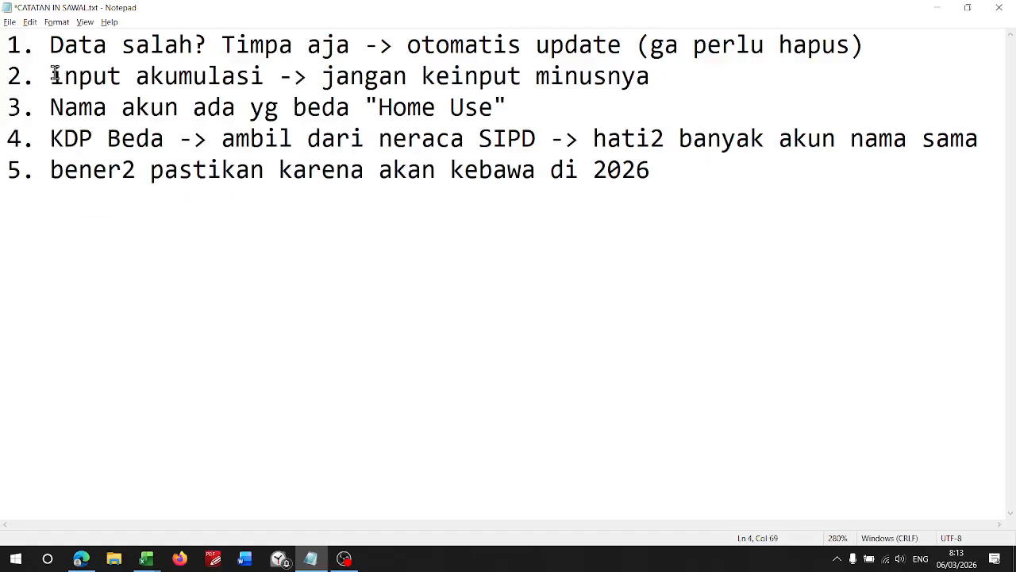
# - Add a blank line after note 2 and save the notes file
pyautogui.click(723, 82)
pyautogui.press('Return')
pyautogui.hotkey('ctrl', 's')
# - Check the ASET TETAP figure in Neraca and the 230.728.919,28 entry in the import list
pyautogui.hotkey('alt', 'Tab')
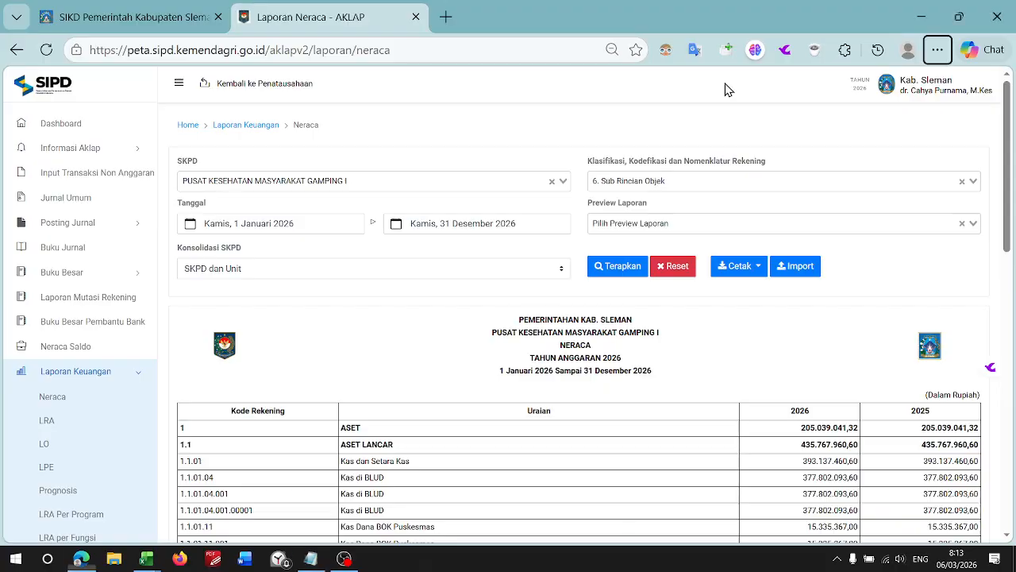
pyautogui.scroll(-7, 736, 278)
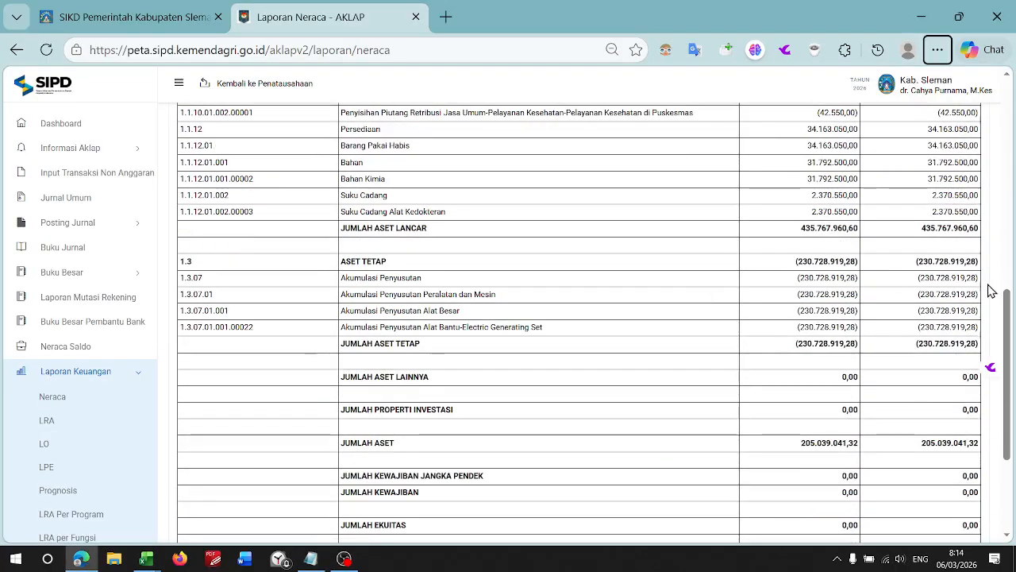
pyautogui.scroll(-1, 913, 321)
pyautogui.scroll(2, 803, 231)
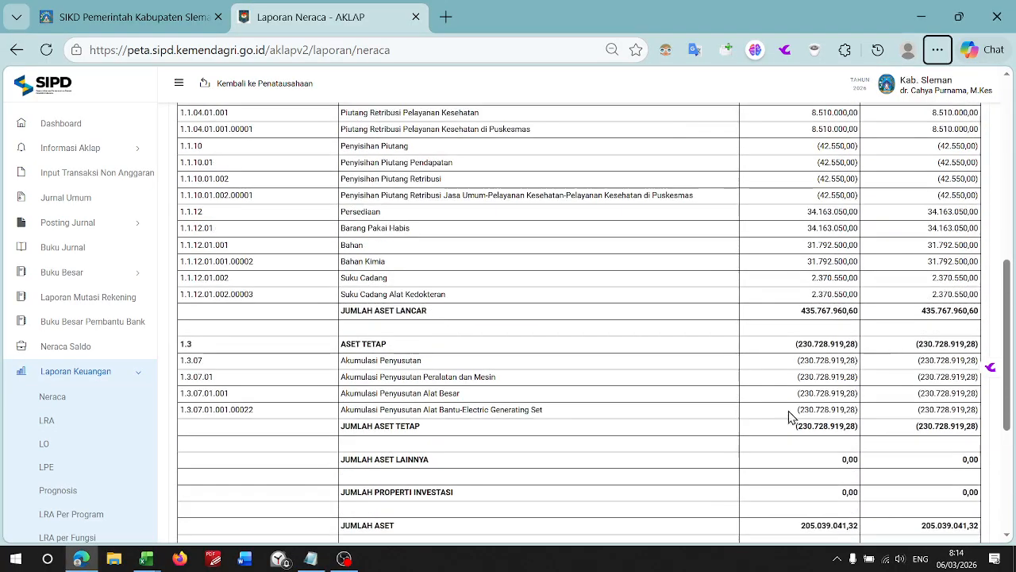
pyautogui.scroll(6, 572, 242)
pyautogui.scroll(-6, 796, 535)
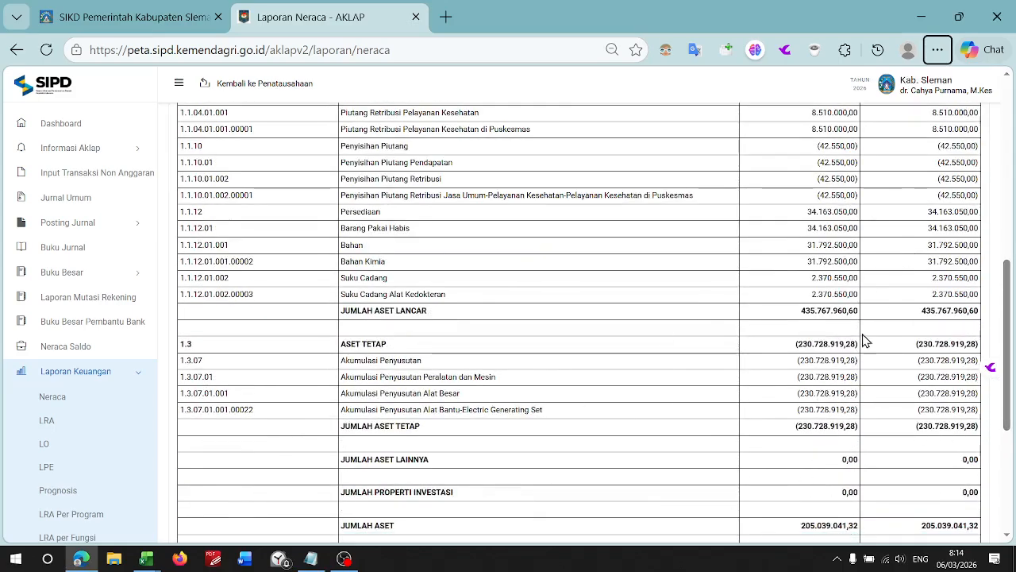
pyautogui.scroll(6, 878, 354)
pyautogui.click(797, 273)
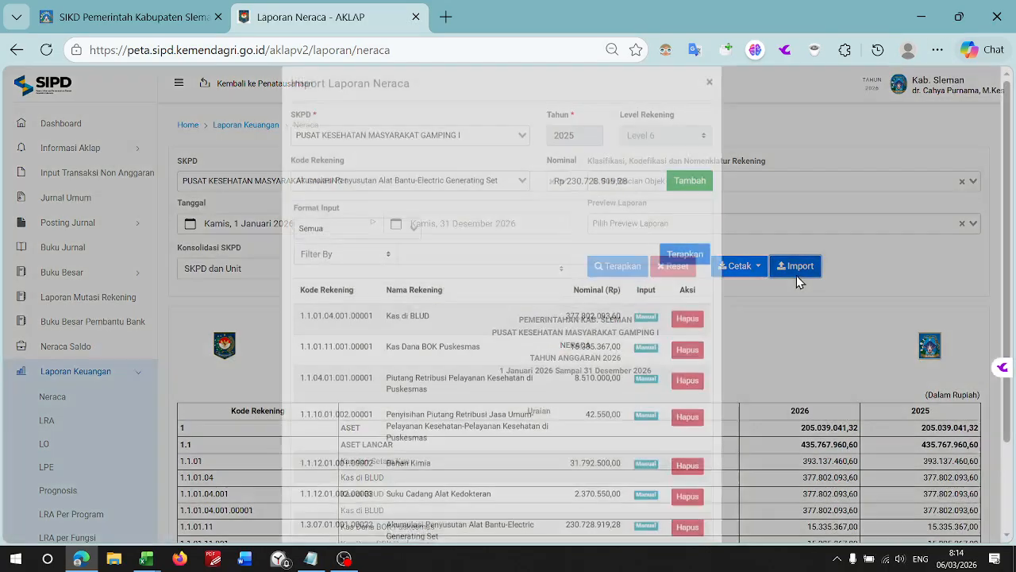
pyautogui.scroll(-2, 547, 333)
pyautogui.doubleClick(598, 430)
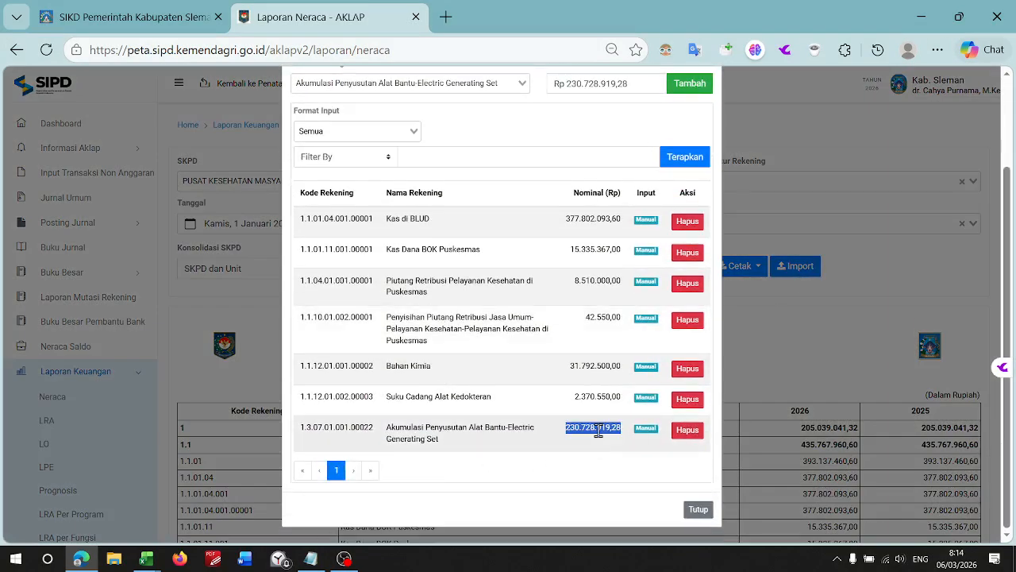
pyautogui.click(696, 509)
pyautogui.hotkey('alt', 'Tab')
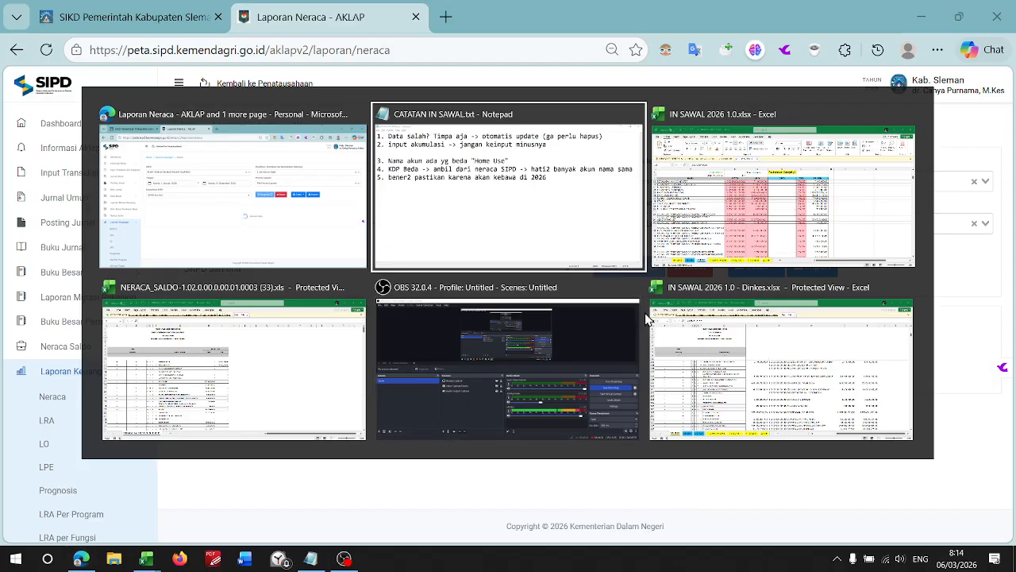
# - View the 1. NERACA SIPD sheet in the Dinkes neraca workbook
pyautogui.click(848, 363)
pyautogui.scroll(20, 469, 454)
pyautogui.click(269, 520)
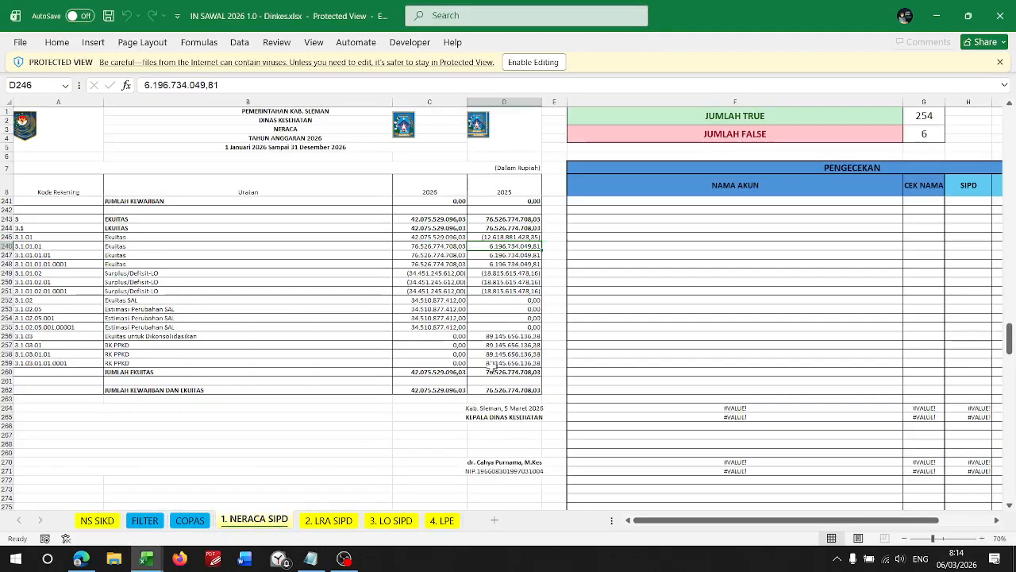
pyautogui.scroll(15, 378, 421)
# - On COPAS in IN SAWAL 2026 1.0, select rows 156–158, then the EKUITAS and RK PPKD rows
pyautogui.hotkey('alt', 'Tab')
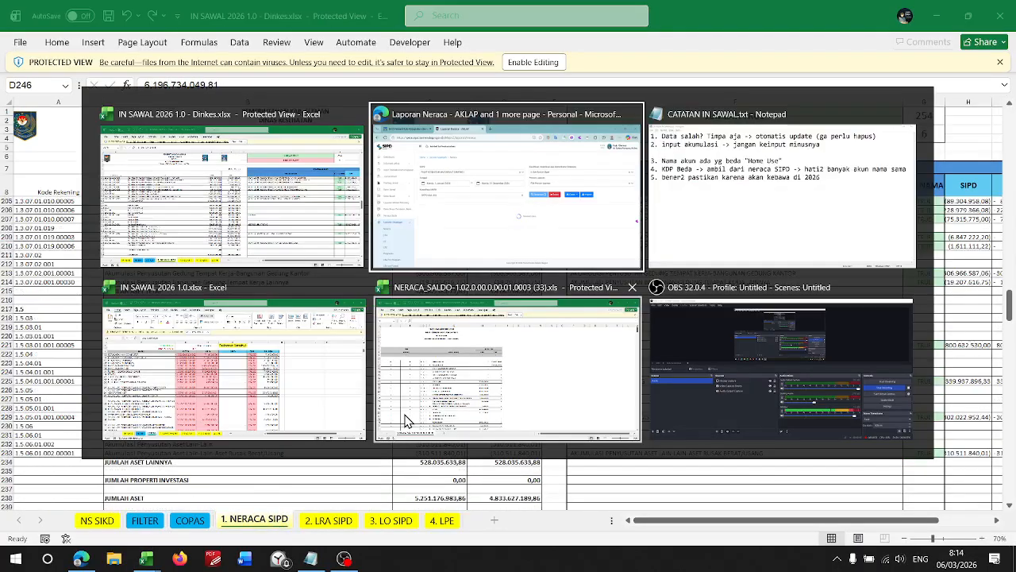
pyautogui.click(261, 347)
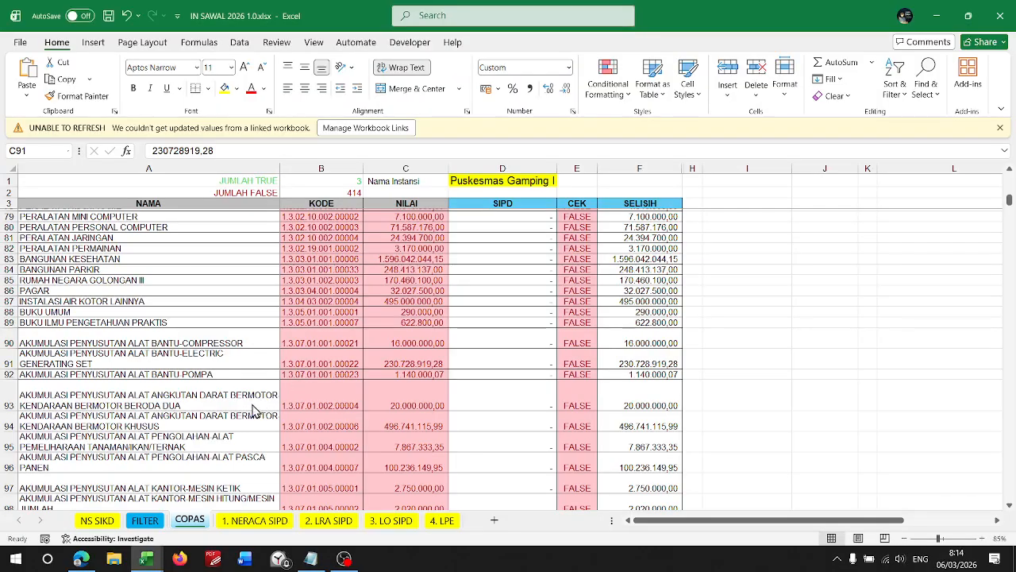
pyautogui.scroll(-20, 253, 411)
pyautogui.scroll(-10, 214, 448)
pyautogui.scroll(8, 222, 456)
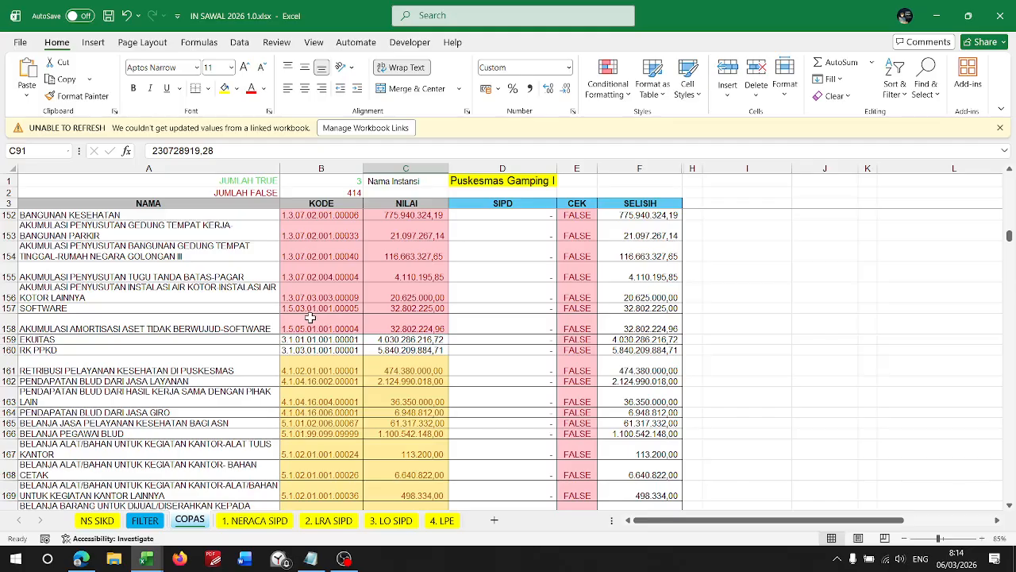
pyautogui.moveTo(208, 323); pyautogui.dragTo(674, 296)
pyautogui.moveTo(27, 342); pyautogui.dragTo(625, 345)
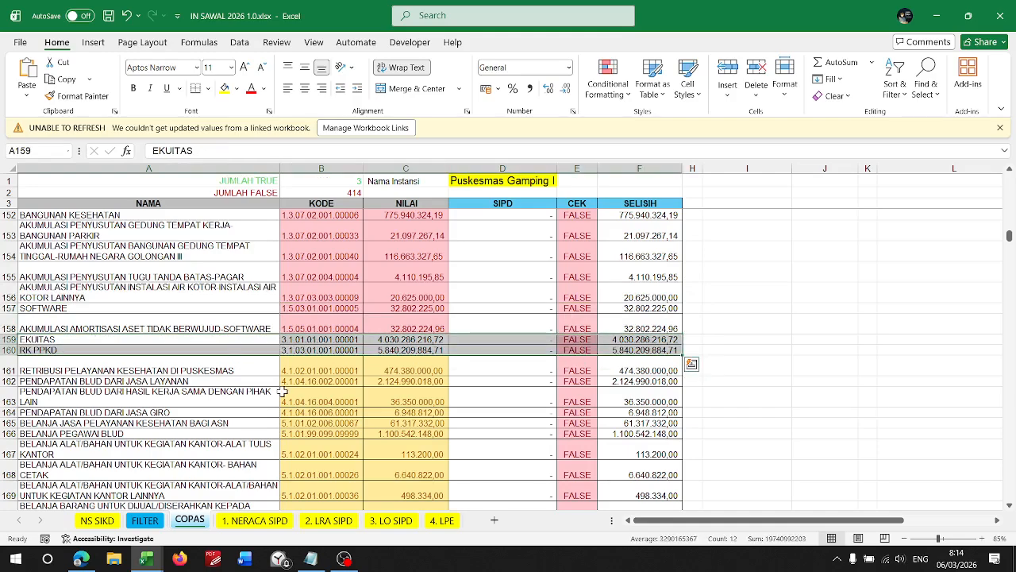
pyautogui.hotkey('alt', 'Tab')
pyautogui.hotkey('alt', 'Tab')
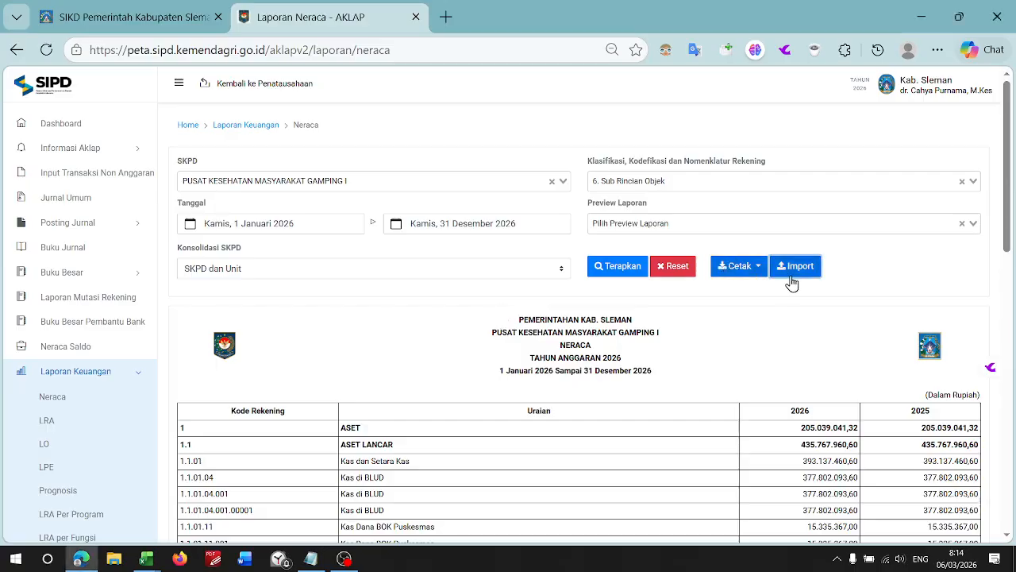
pyautogui.click(785, 273)
pyautogui.click(385, 199)
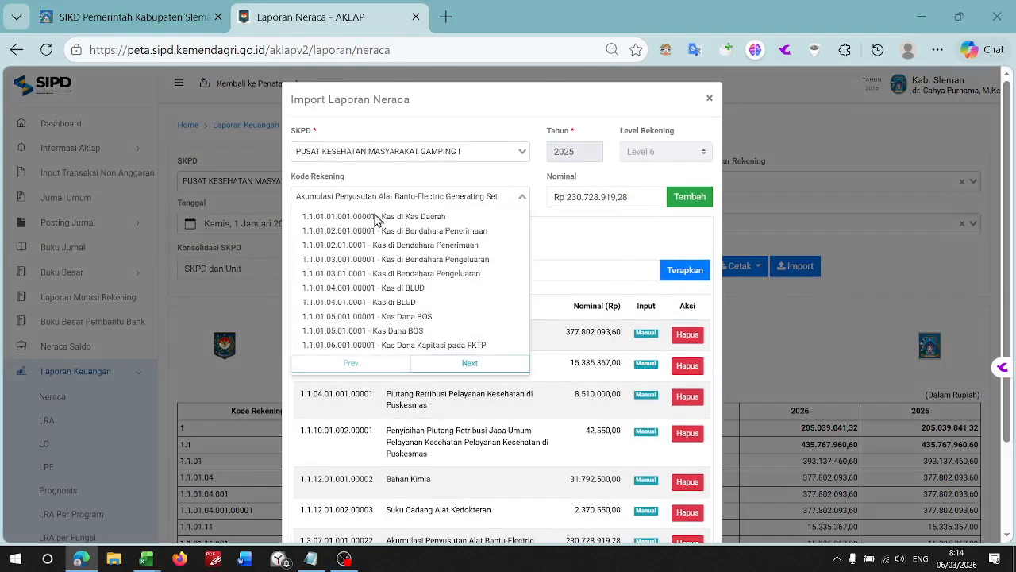
pyautogui.hotkey('alt', 'Tab')
pyautogui.click(214, 337)
pyautogui.hotkey('ctrl', 'c')
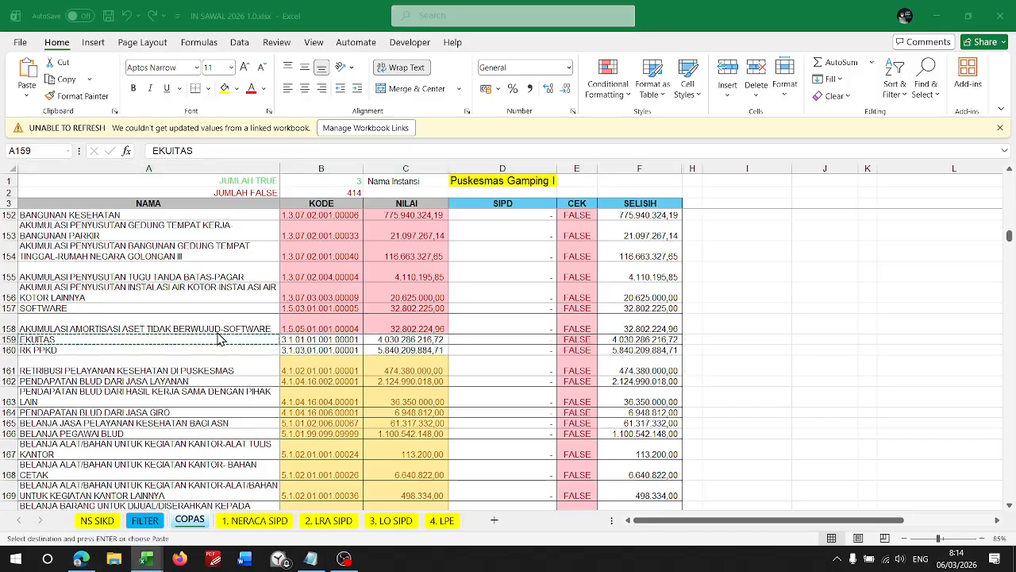
pyautogui.hotkey('alt', 'Tab')
pyautogui.hotkey('ctrl', 'v')
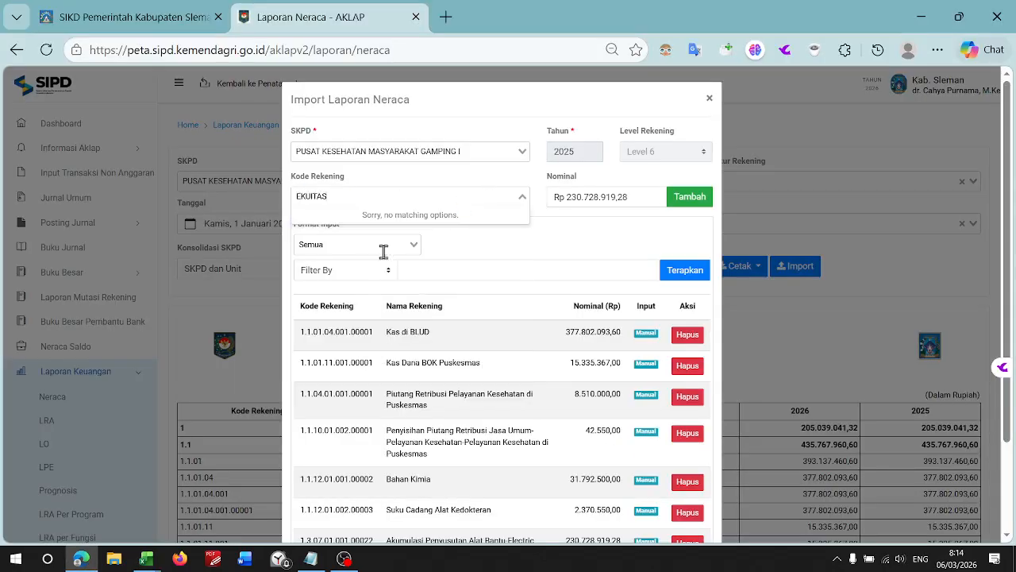
pyautogui.hotkey('alt', 'Tab')
pyautogui.press('Down')
pyautogui.hotkey('ctrl', 'c')
pyautogui.hotkey('alt', 'Tab')
pyautogui.hotkey('ctrl', 'v')
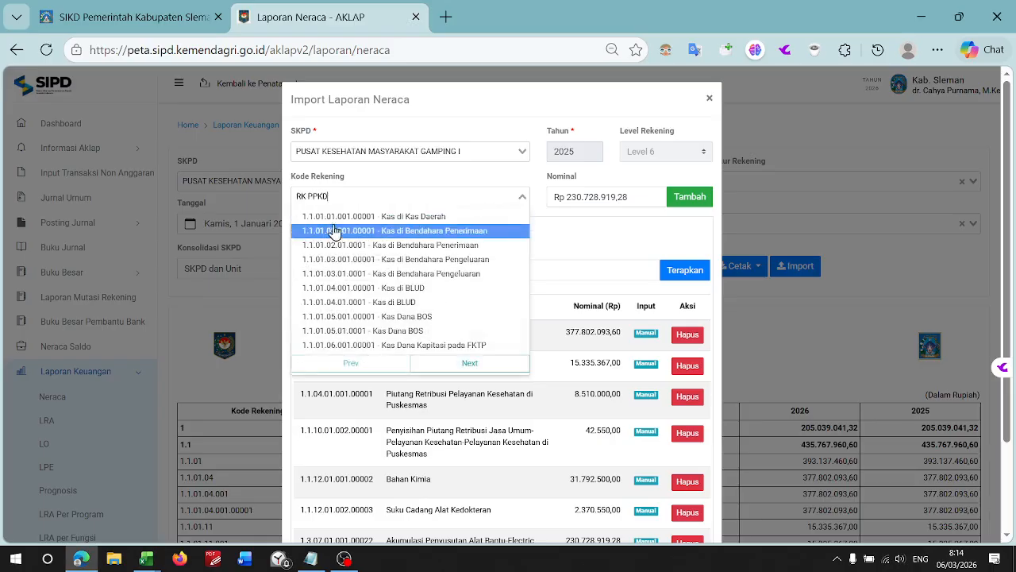
pyautogui.click(709, 100)
pyautogui.hotkey('alt', 'Tab')
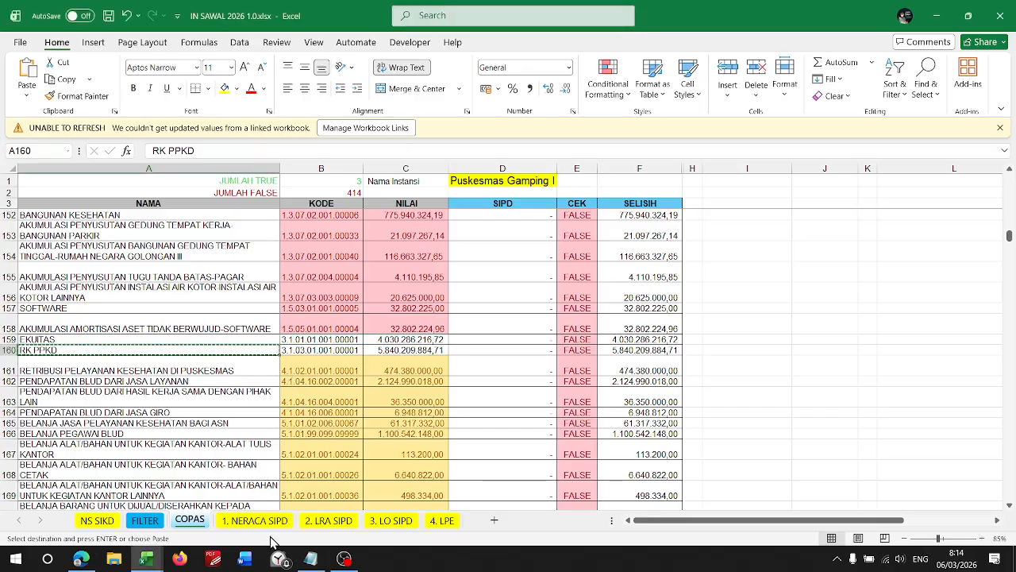
pyautogui.click(261, 521)
pyautogui.hotkey('alt', 'Tab')
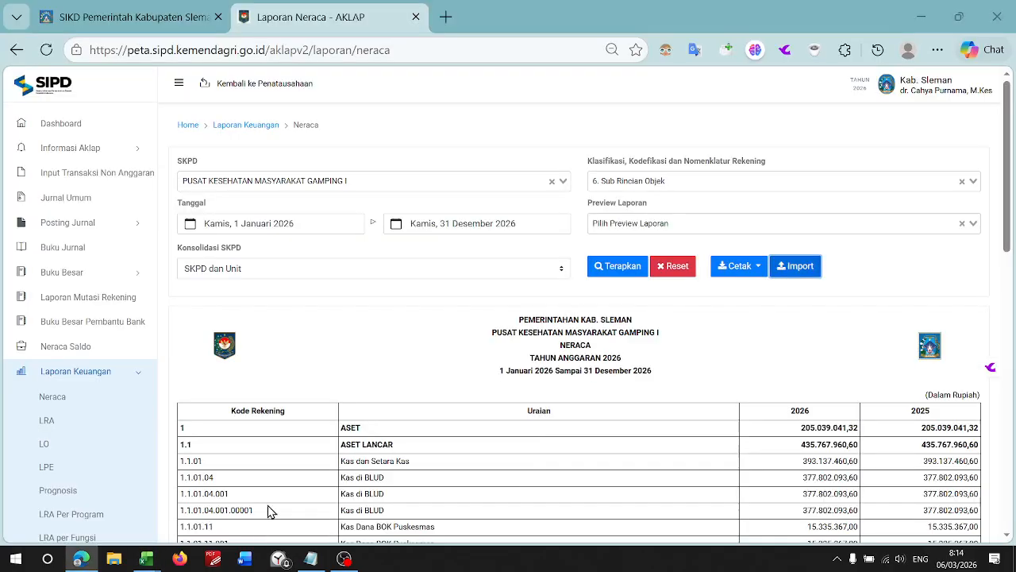
# - Enable editing in 'IN SAWAL 2026 1.0 - Dinkes.xlsx' after selecting columns B–D
pyautogui.hotkey('alt', 'Tab')
pyautogui.scroll(5, 707, 325)
pyautogui.hotkey('alt', 'Tab')
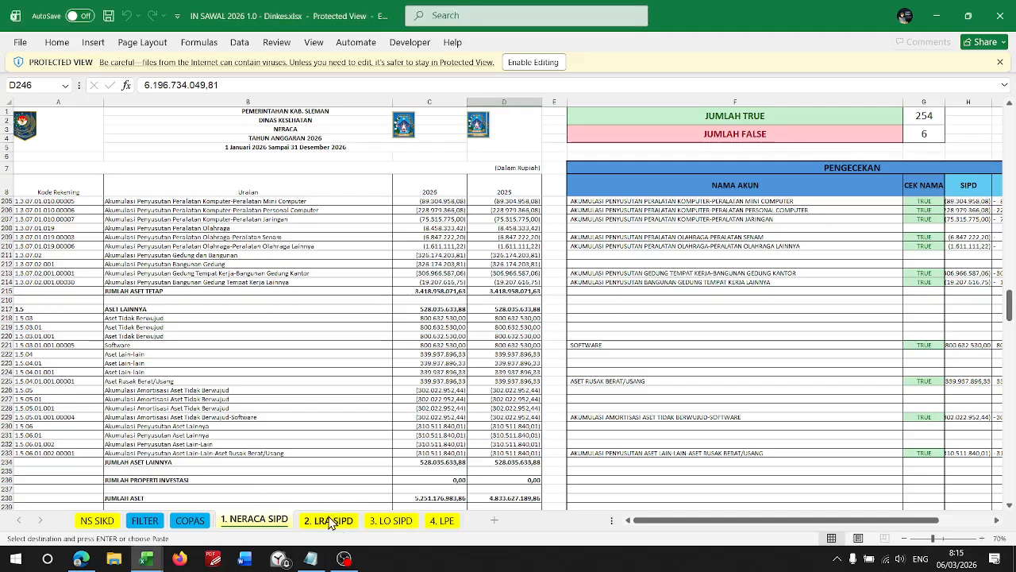
pyautogui.scroll(10, 489, 388)
pyautogui.moveTo(534, 102); pyautogui.dragTo(17, 78)
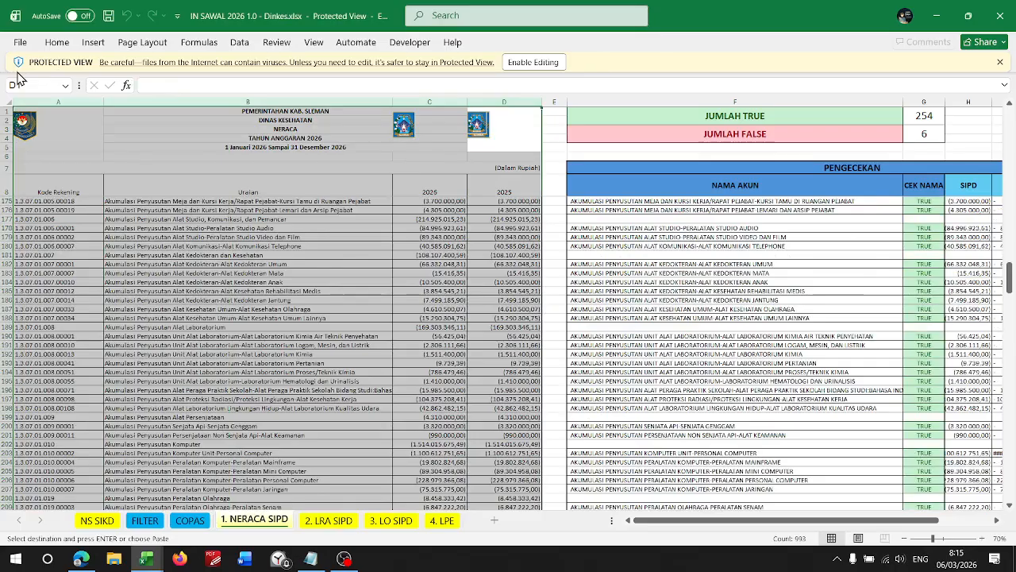
pyautogui.click(514, 63)
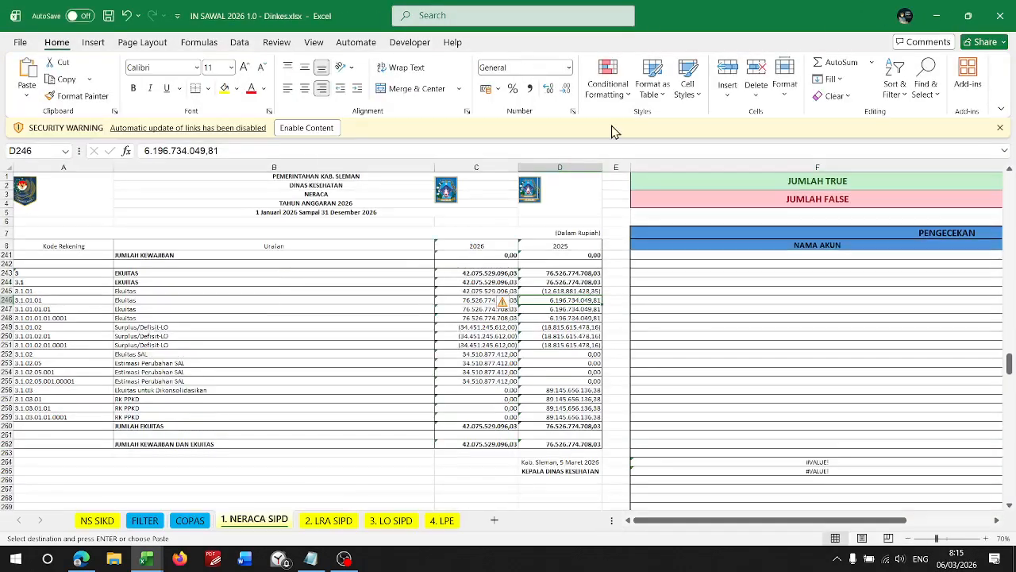
pyautogui.hotkey('alt', 'Tab')
pyautogui.hotkey('alt', 'Tab')
# - Generate the Neraca for DINAS KESEHATAN, Per SKPD, at 6. Sub Rincian Objek level
pyautogui.click(301, 181)
pyautogui.click(285, 202)
pyautogui.click(479, 268)
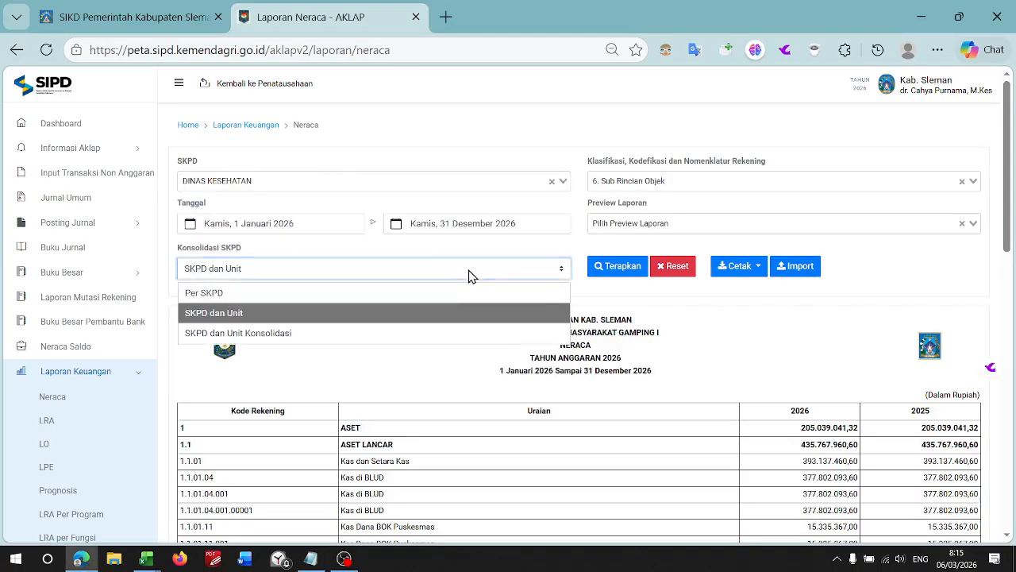
pyautogui.click(397, 290)
pyautogui.click(638, 181)
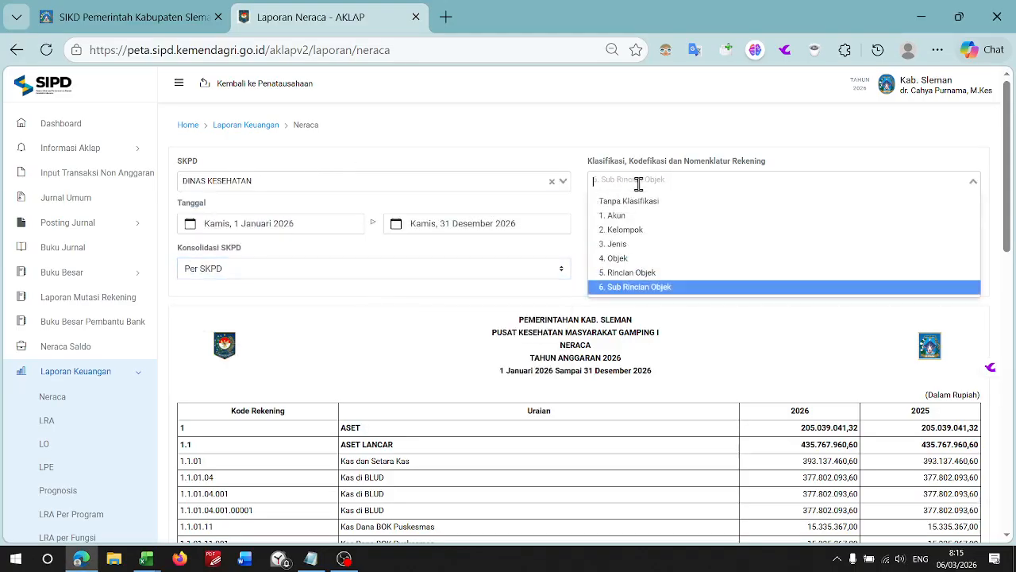
pyautogui.click(634, 172)
pyautogui.click(624, 268)
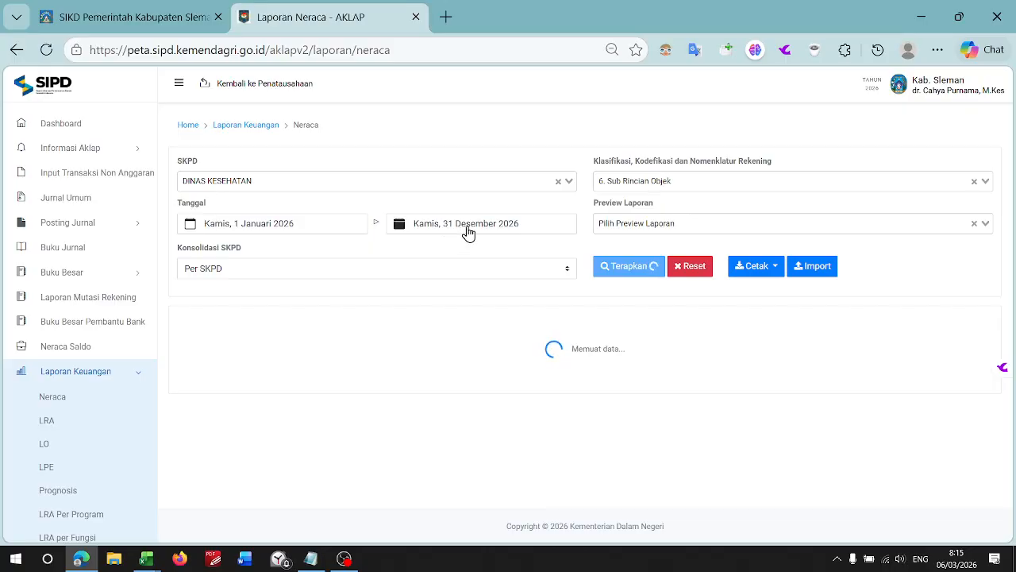
# - Export the Neraca report as an Excel file
pyautogui.click(746, 271)
pyautogui.click(754, 289)
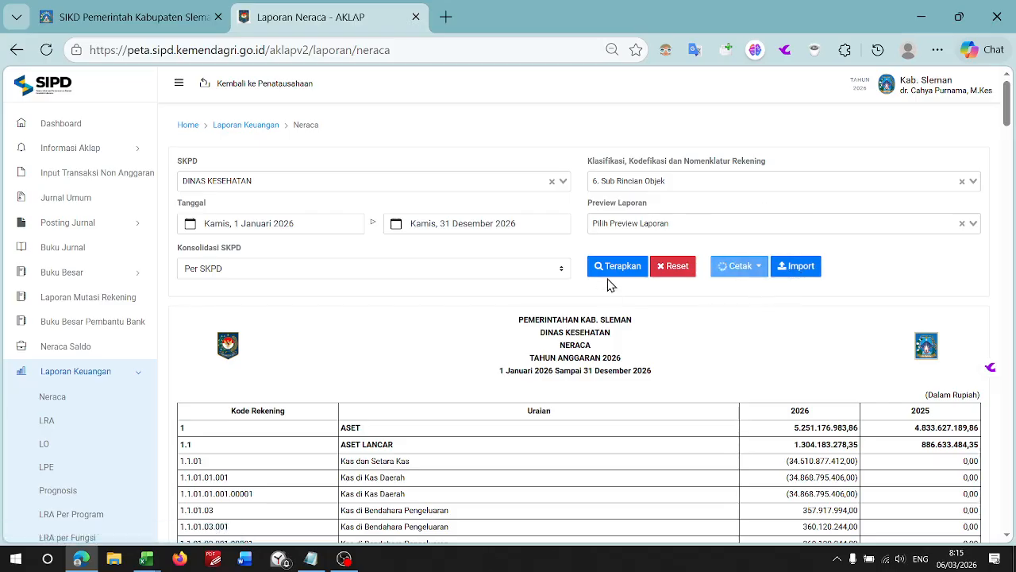
pyautogui.hotkey('alt', 'Tab')
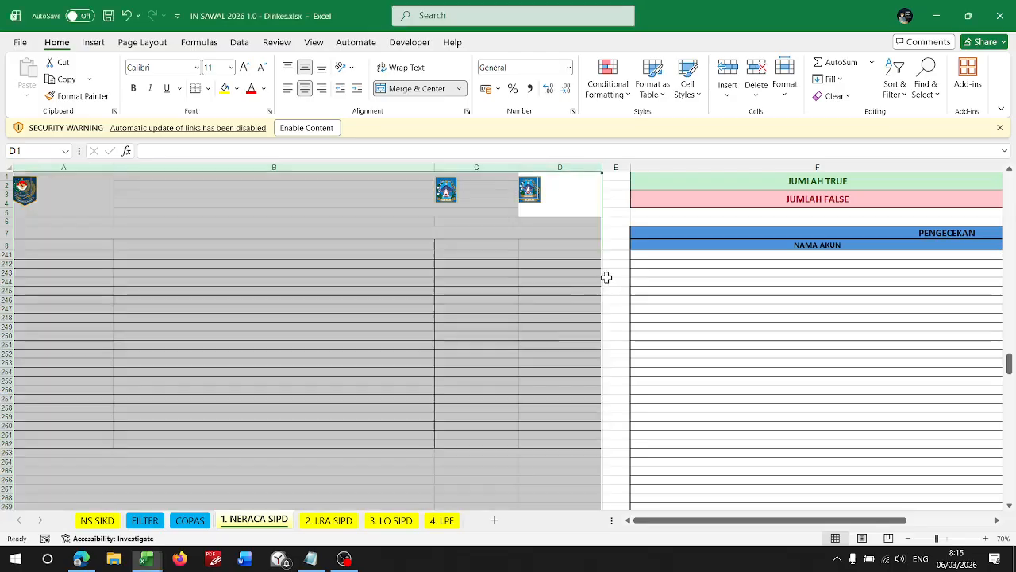
# - Open the downloaded Neraca Saldo and Dinas Kesehatan neraca files from the browser's recent downloads
pyautogui.click(344, 518)
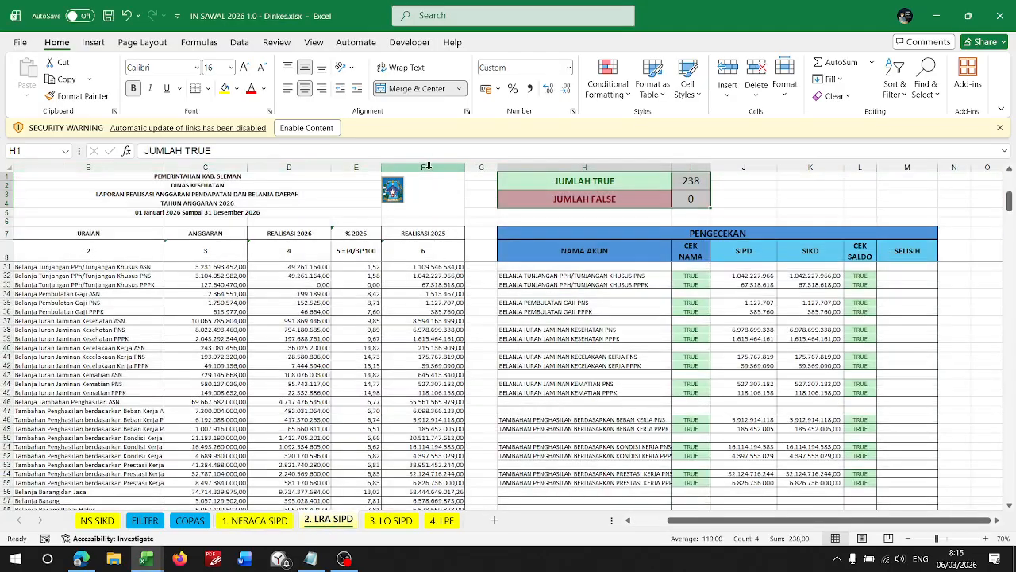
pyautogui.click(246, 520)
pyautogui.hotkey('alt', 'Tab')
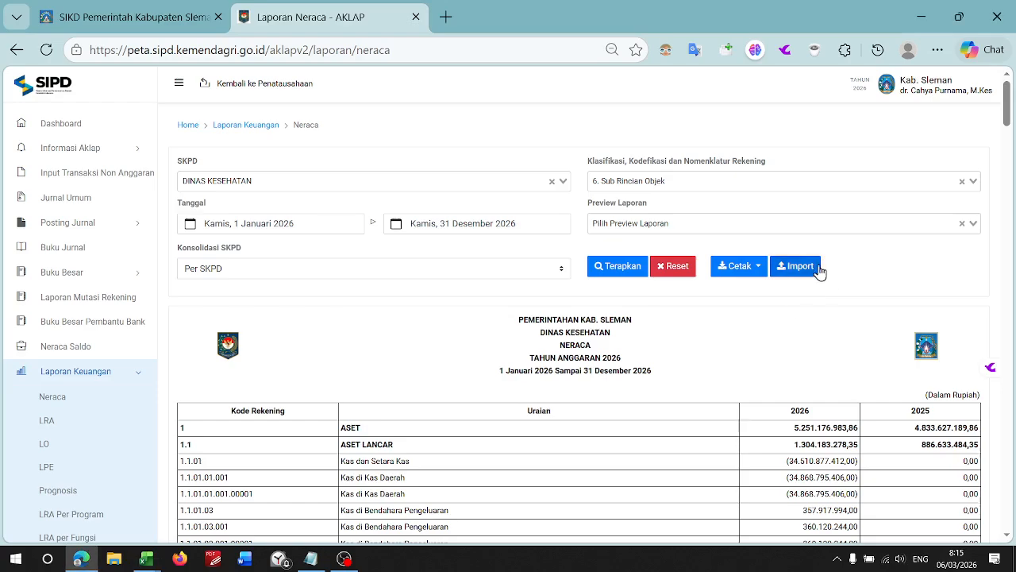
pyautogui.click(802, 271)
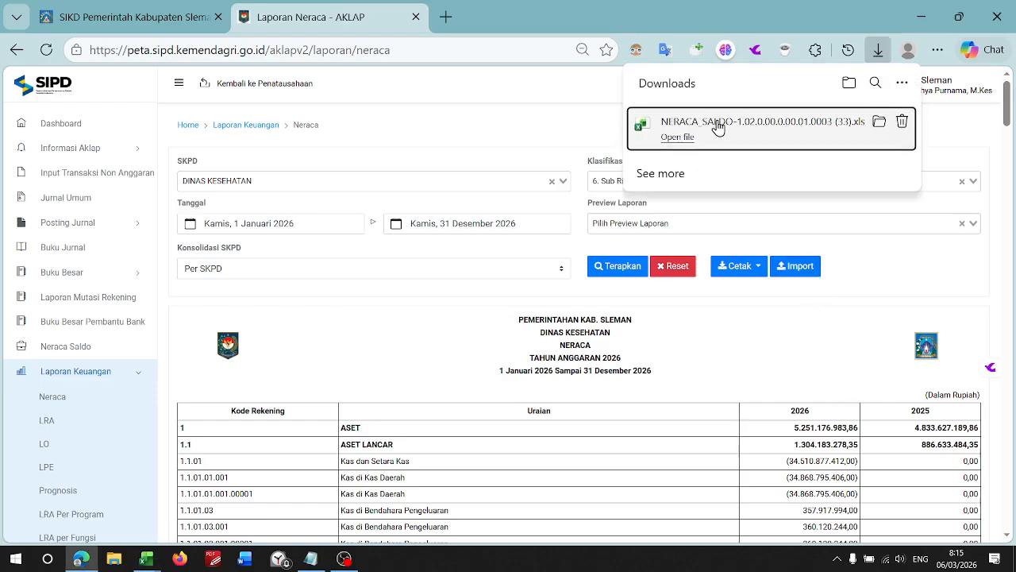
pyautogui.click(716, 127)
pyautogui.hotkey('alt', 'Tab')
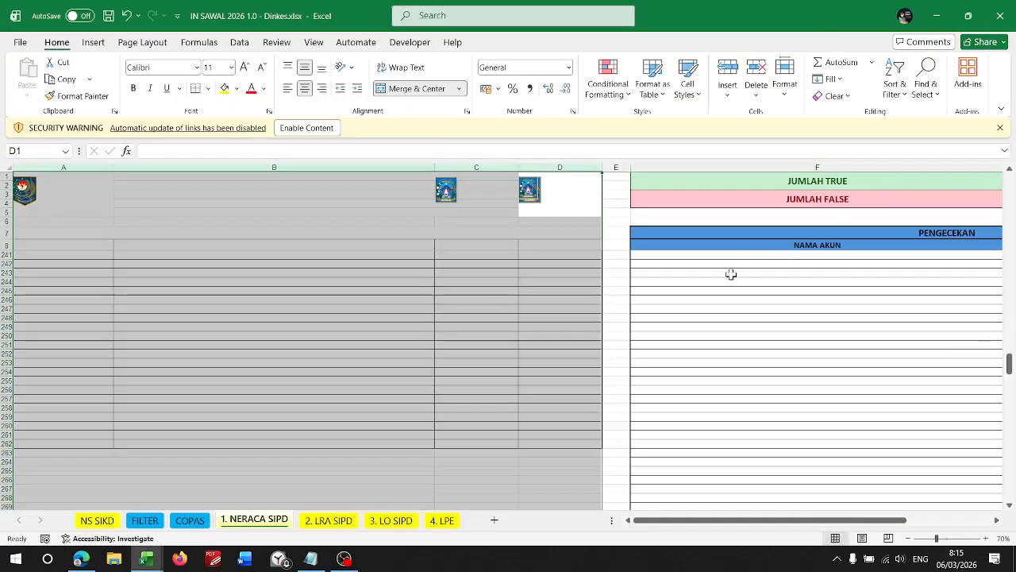
pyautogui.hotkey('alt', 'Tab')
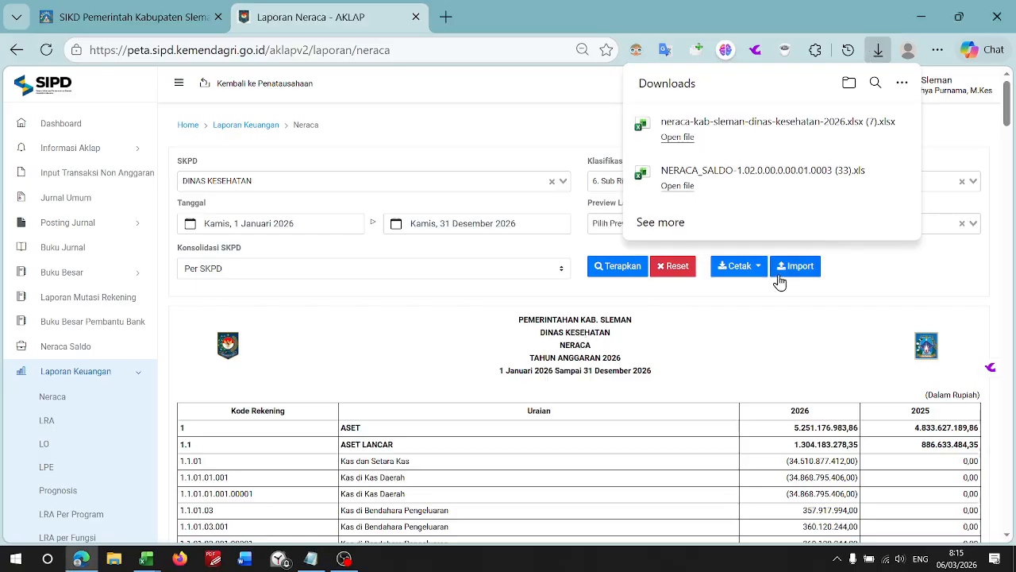
pyautogui.click(746, 135)
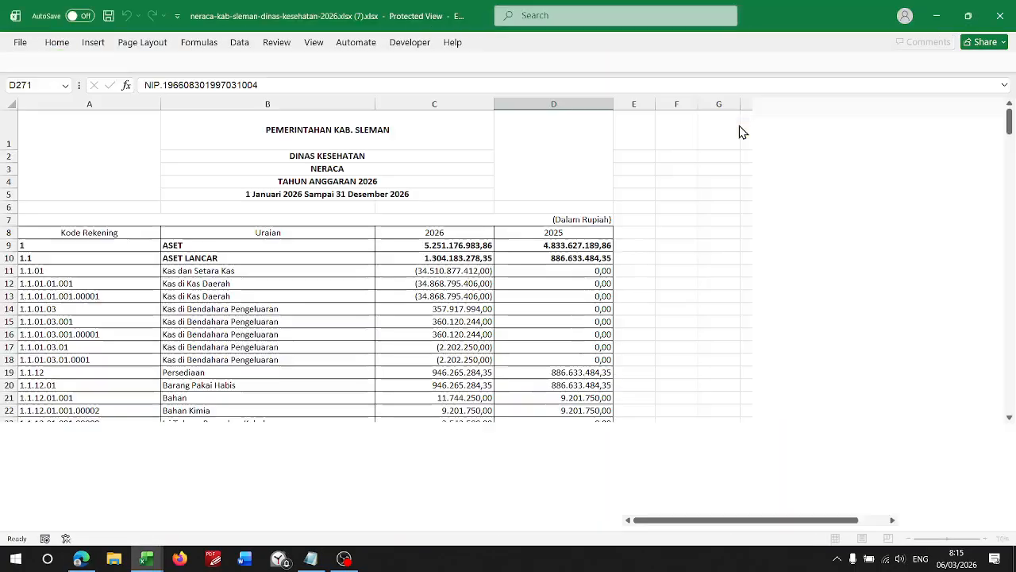
# - Copy neraca columns A:D into the check workbook, undoing the mistaken picture paste
pyautogui.moveTo(570, 104); pyautogui.dragTo(47, 104)
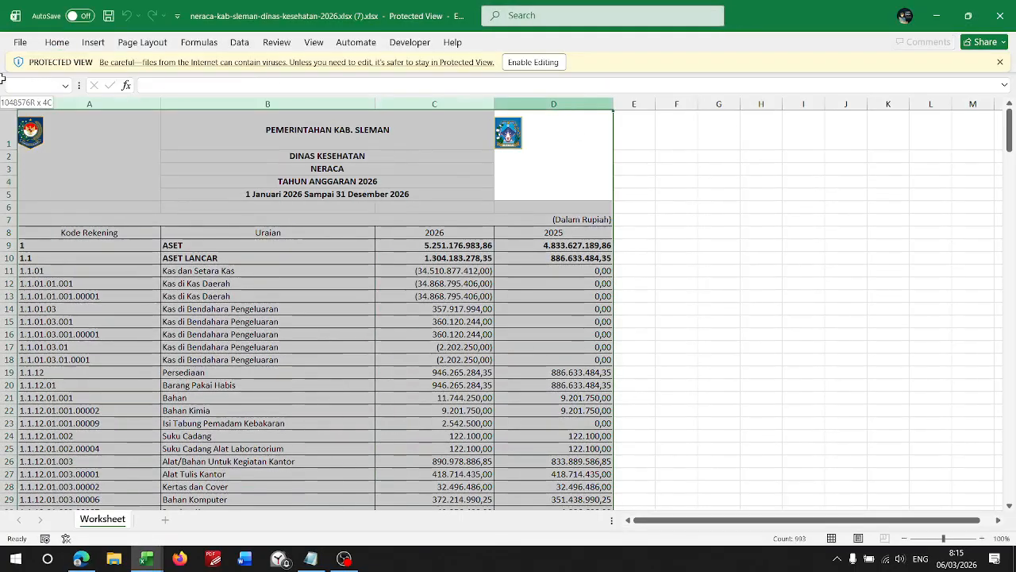
pyautogui.hotkey('ctrl', 'c')
pyautogui.hotkey('alt', 'Tab')
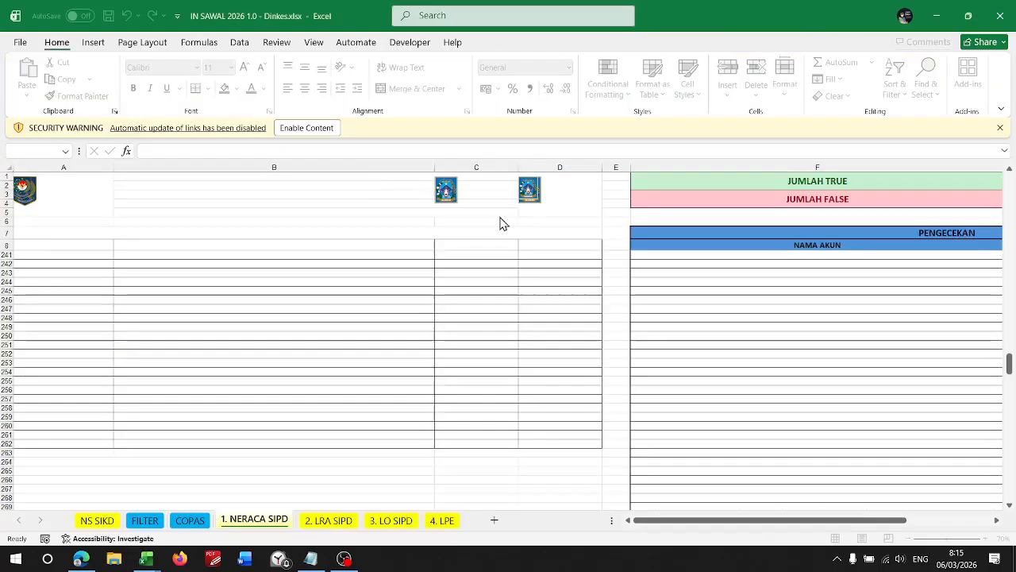
pyautogui.hotkey('ctrl', 'v')
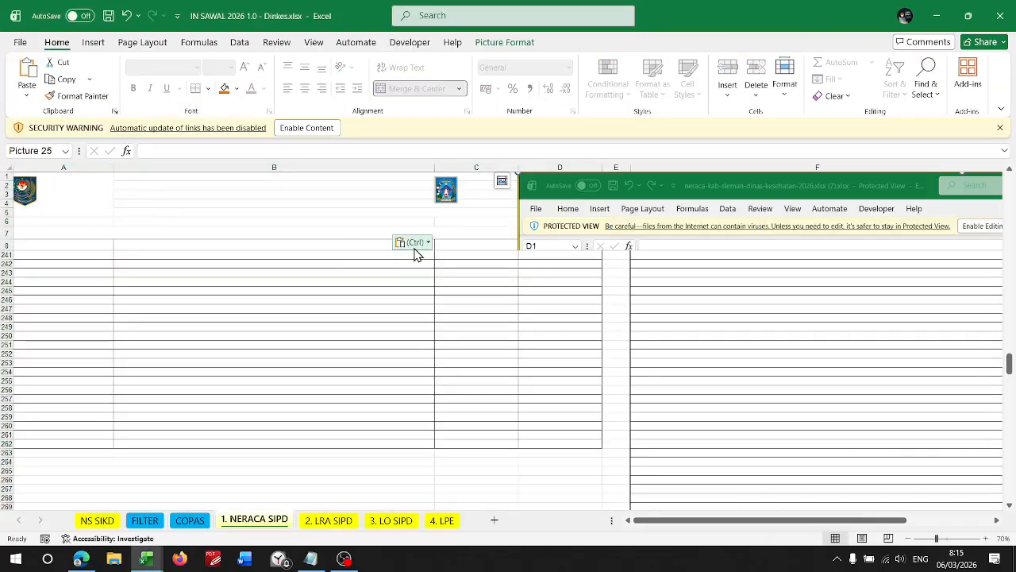
pyautogui.hotkey('ctrl', 'z')
# - Enable editing in the neraca file and paste its columns A:D at A1 of 1. NERACA SIPD
pyautogui.hotkey('alt', 'Tab')
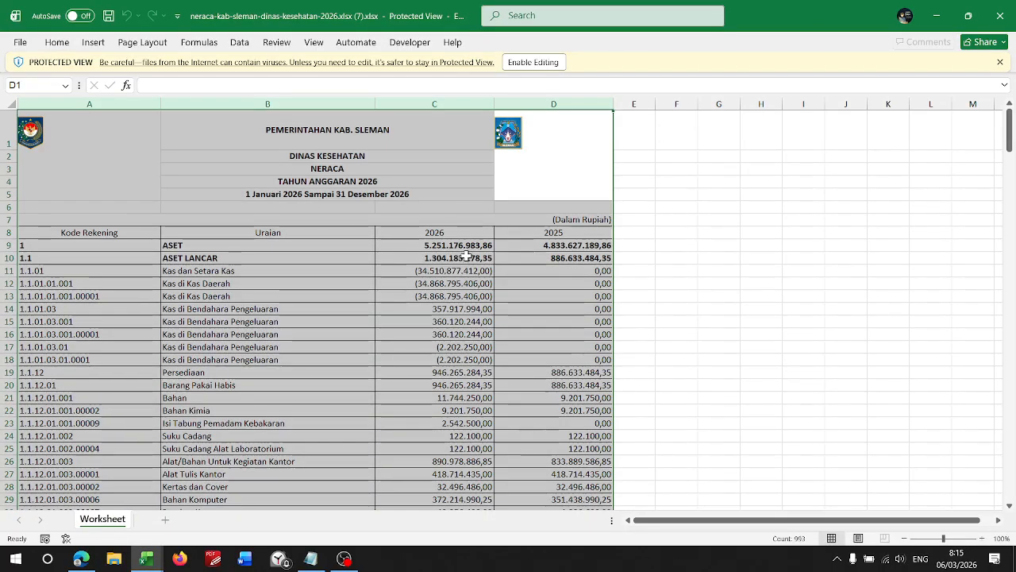
pyautogui.click(534, 63)
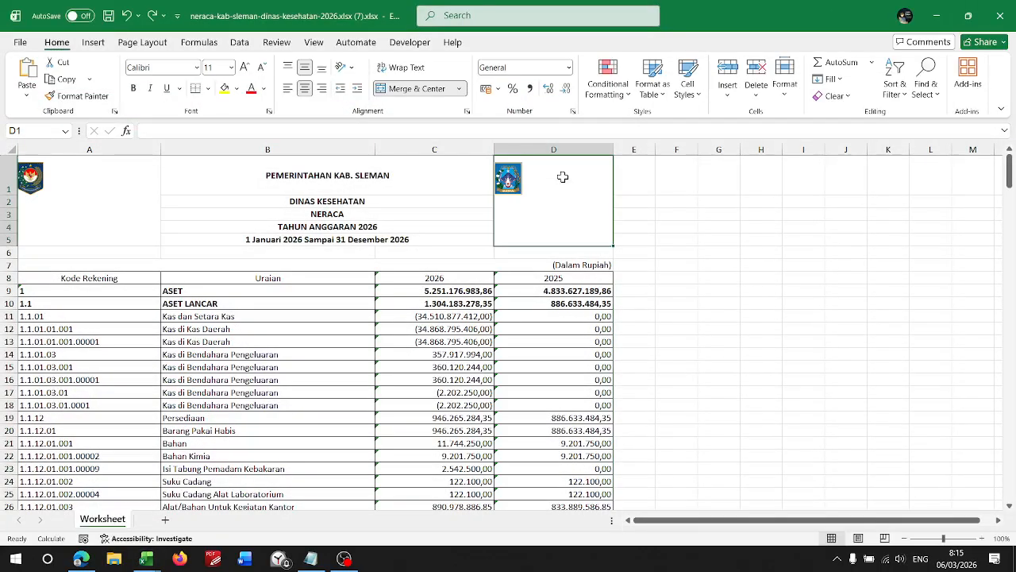
pyautogui.click(560, 150)
pyautogui.keyDown('shift'); pyautogui.click(88, 149); pyautogui.keyUp('shift')
pyautogui.hotkey('ctrl', 'c')
pyautogui.hotkey('alt', 'Tab')
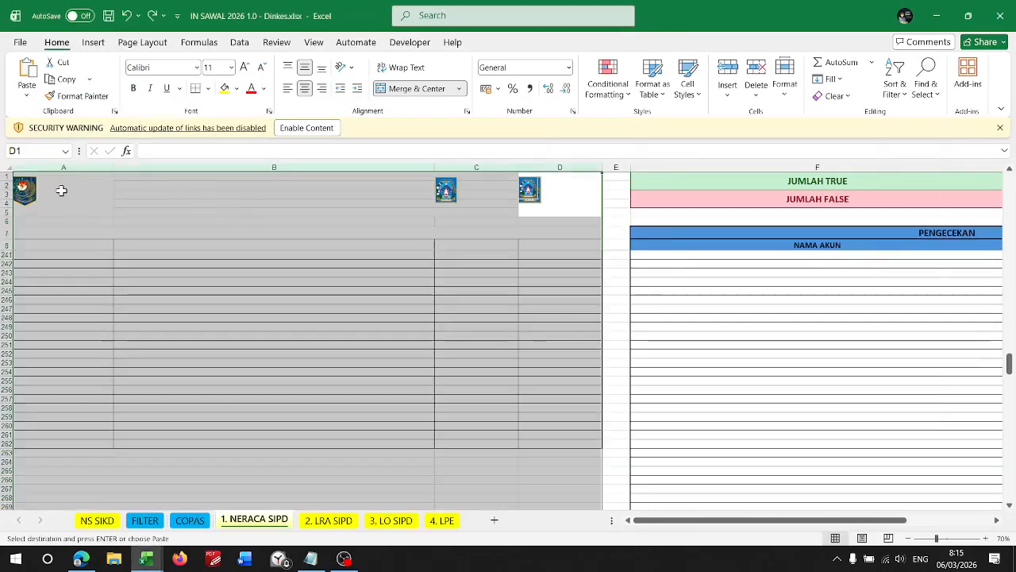
pyautogui.click(61, 188)
pyautogui.hotkey('ctrl', 'v')
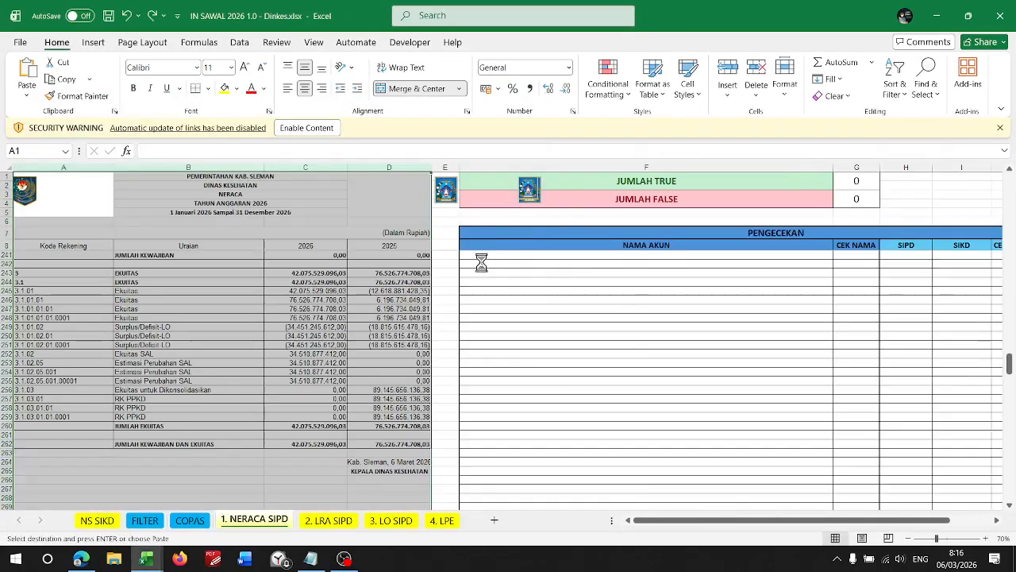
# - Verify the JUMLAH counts of 254 TRUE and 6 FALSE and inspect C22's 9.201.750,00
pyautogui.scroll(20, 669, 345)
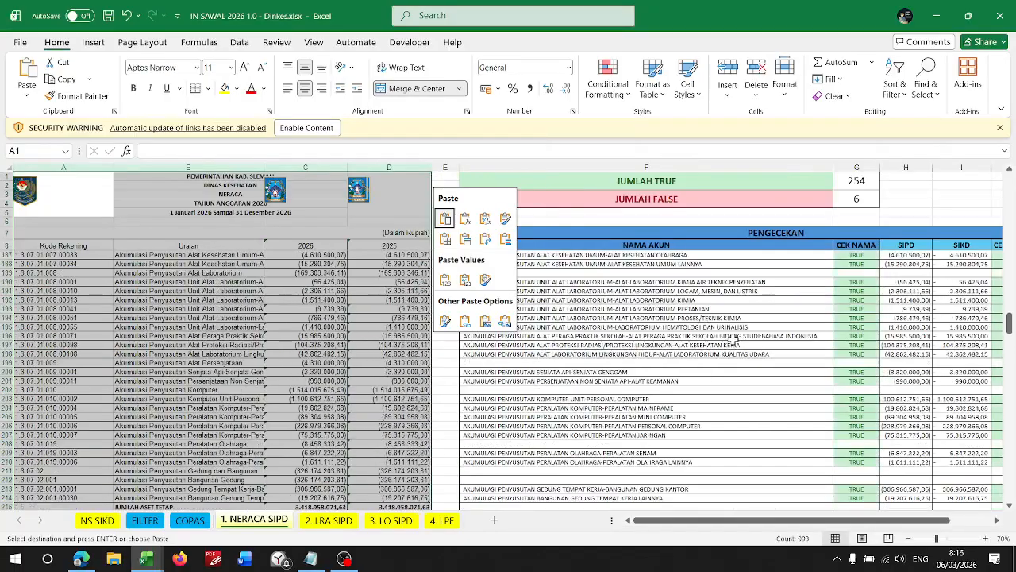
pyautogui.scroll(17, 734, 332)
pyautogui.click(686, 291)
pyautogui.scroll(8, 669, 309)
pyautogui.moveTo(798, 182); pyautogui.dragTo(849, 199)
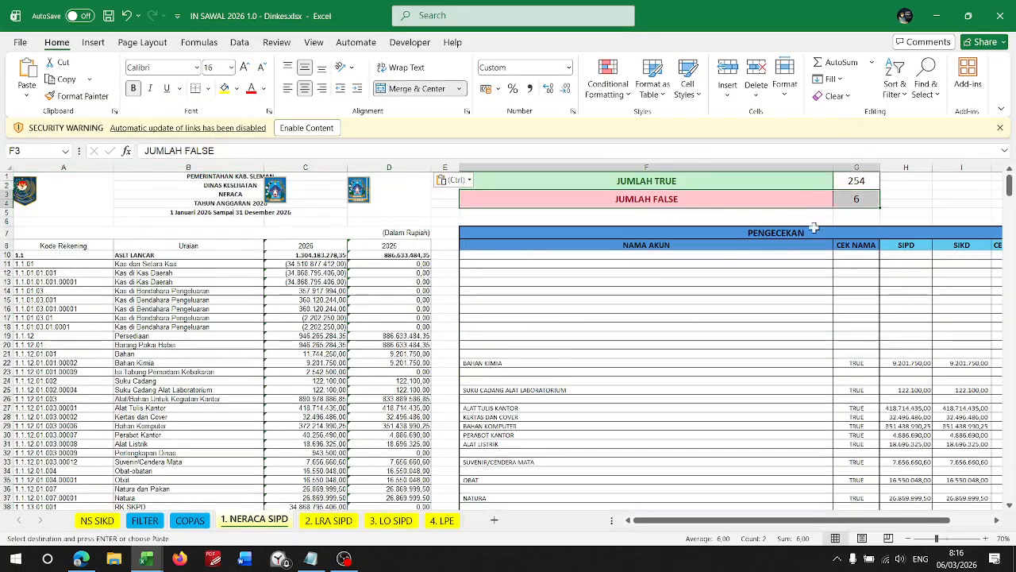
pyautogui.scroll(1, 751, 282)
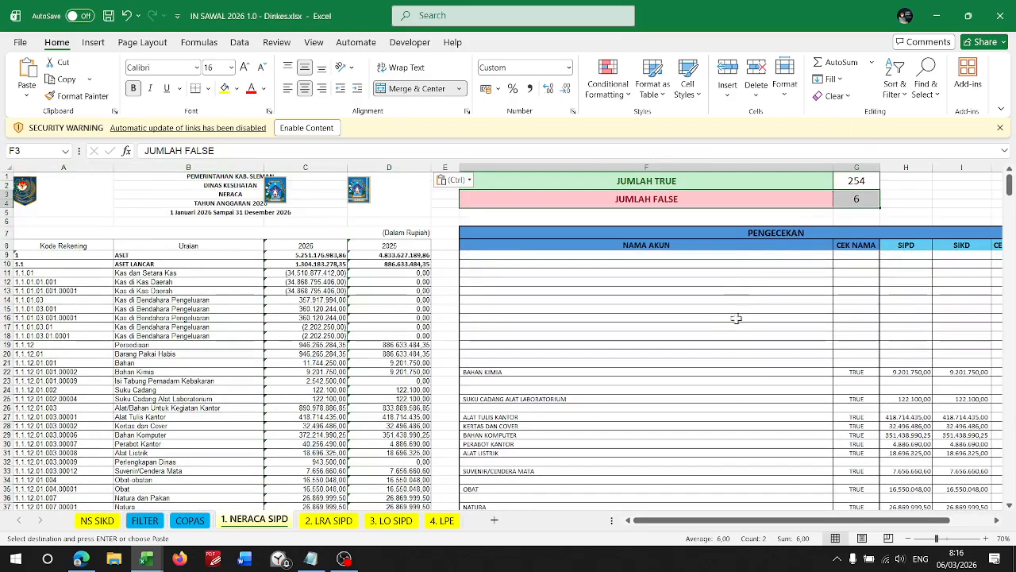
pyautogui.hscroll(1, 419, 375)
pyautogui.click(192, 375)
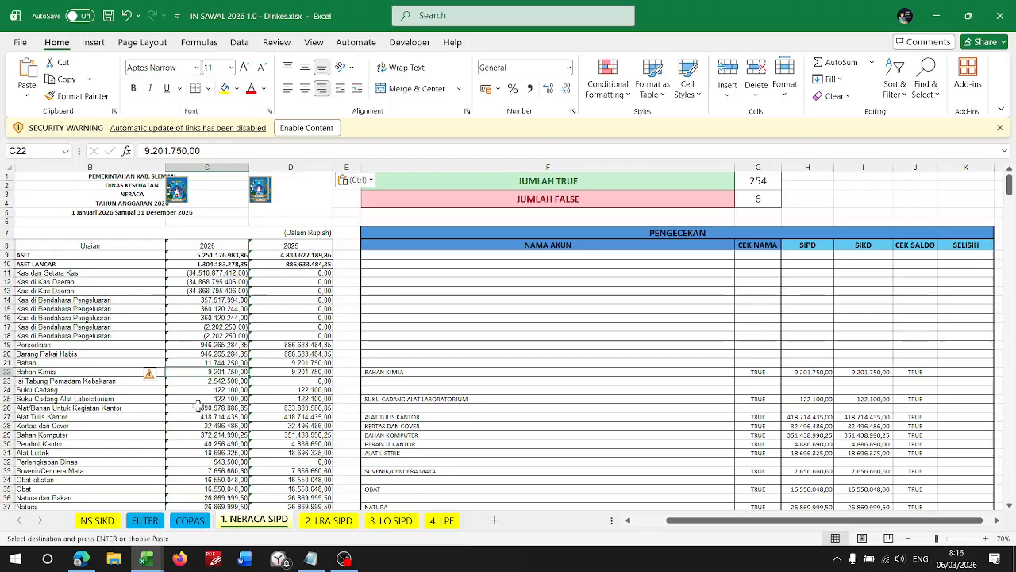
pyautogui.click(88, 520)
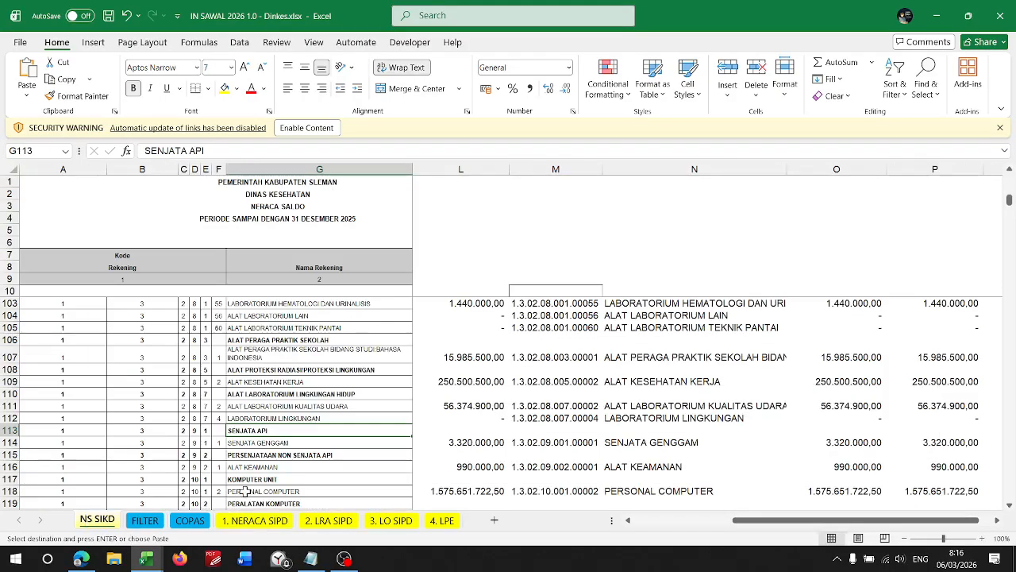
# - On 1. NERACA SIPD, inspect C25's 122.100,00 and copy the Suku Cadang Alat Laboratorium name
pyautogui.scroll(10, 250, 490)
pyautogui.click(254, 520)
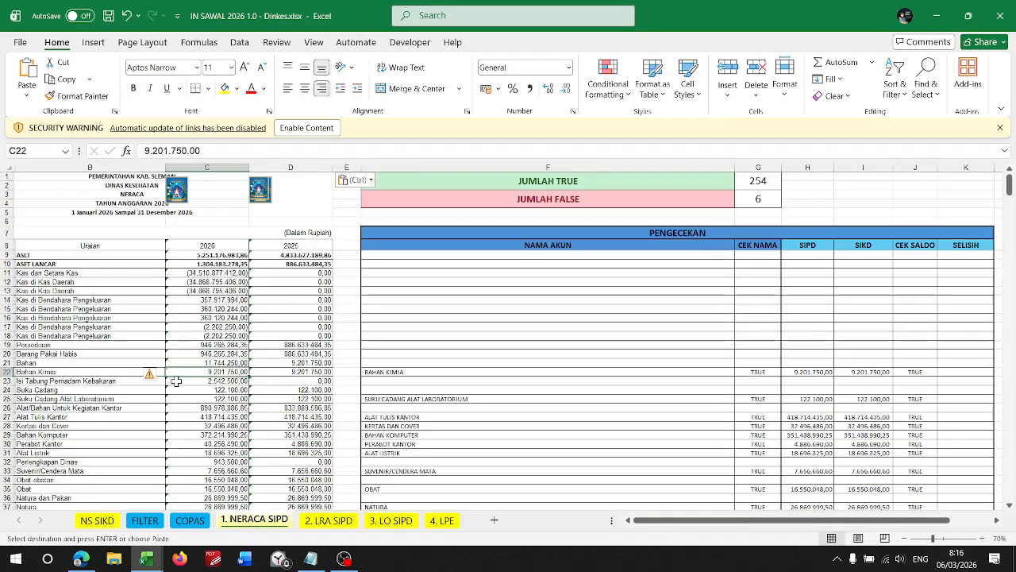
pyautogui.hscroll(-1, 187, 379)
pyautogui.moveTo(198, 398); pyautogui.dragTo(328, 399)
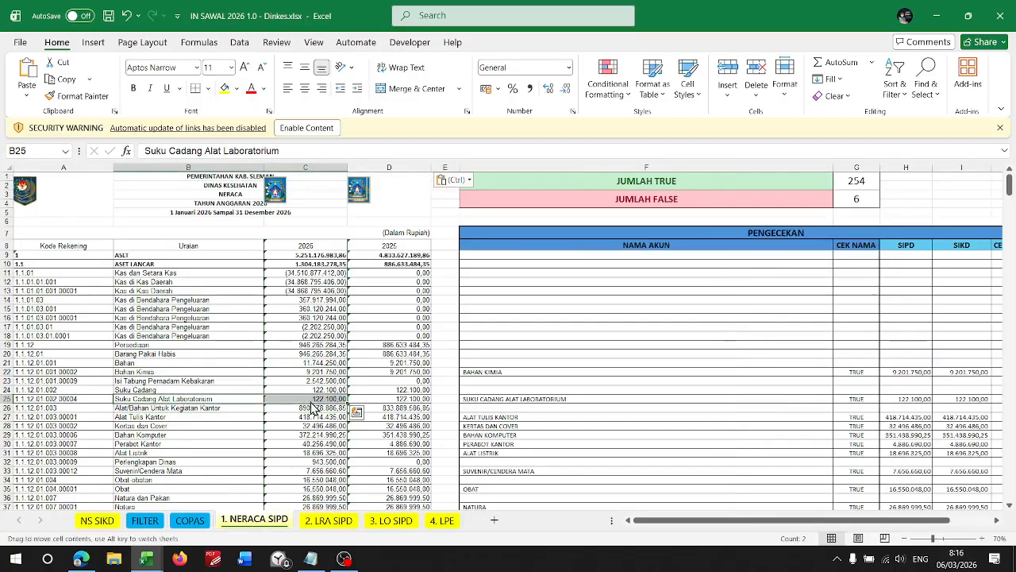
pyautogui.click(325, 398)
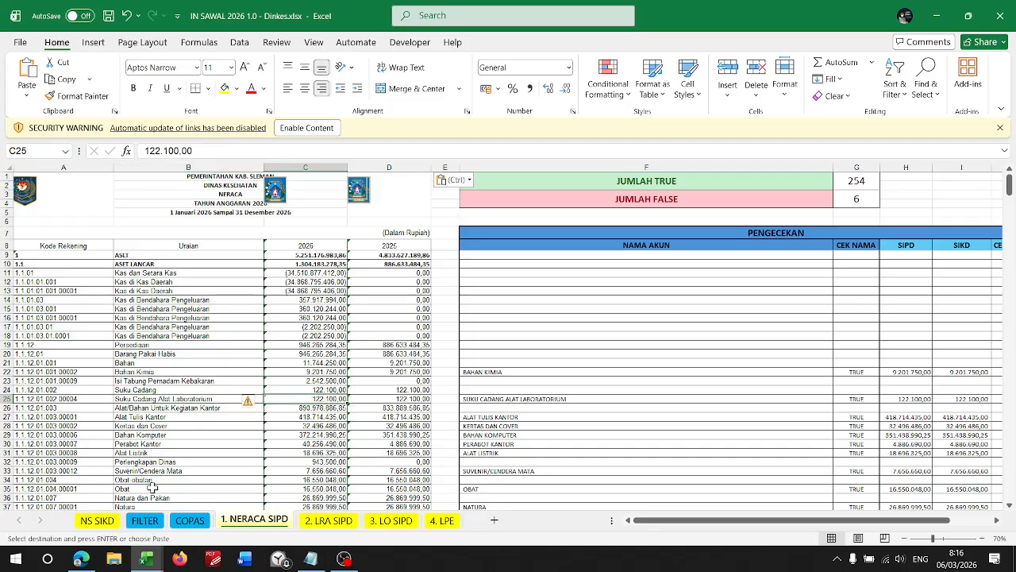
pyautogui.click(147, 399)
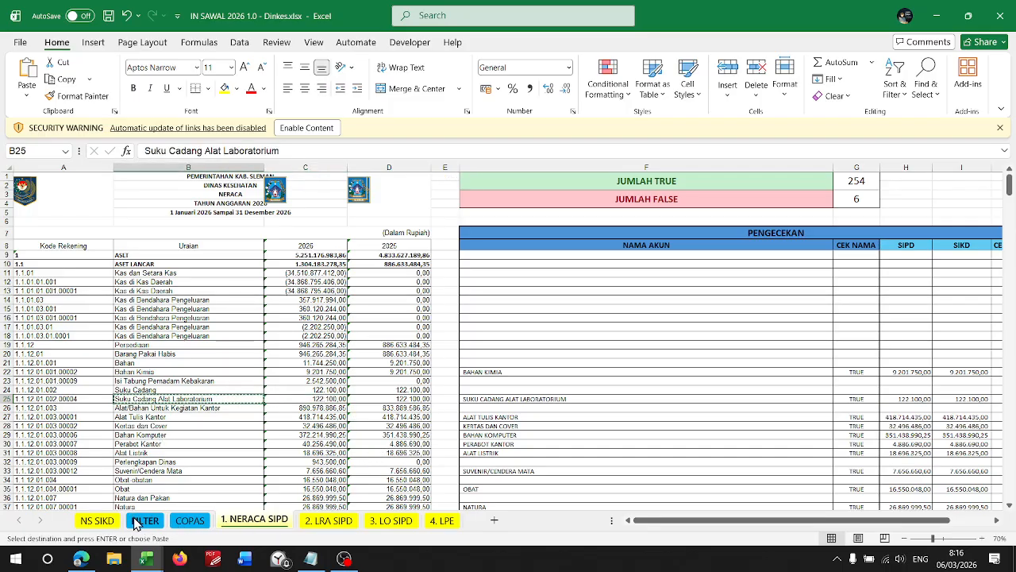
# - Find Suku Cadang Alat Laboratorium in NS SIKD and check its balance of 122.100
pyautogui.click(145, 520)
pyautogui.click(97, 520)
pyautogui.hotkey('ctrl', 'f')
pyautogui.hotkey('ctrl', 'v')
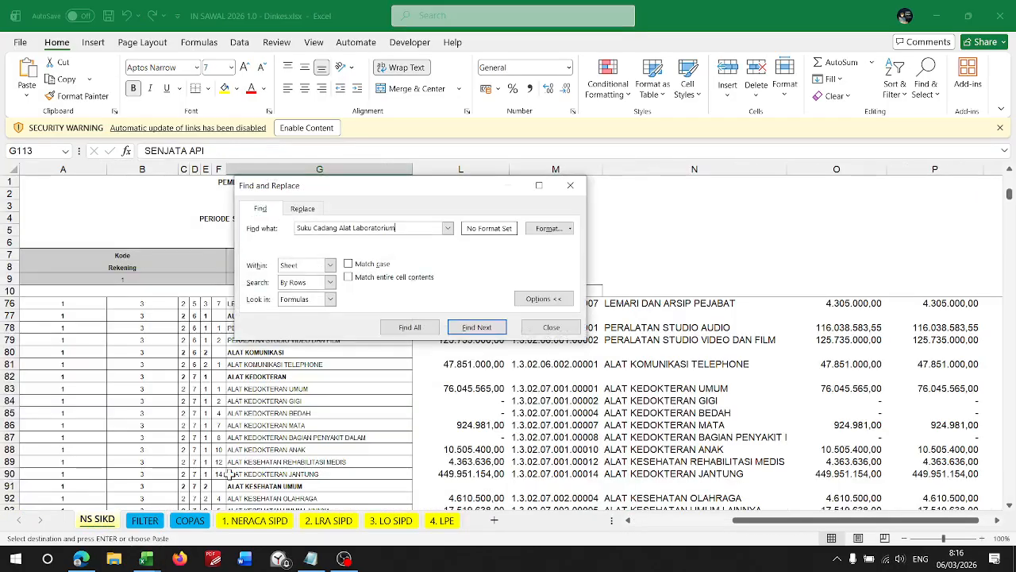
pyautogui.press('Return')
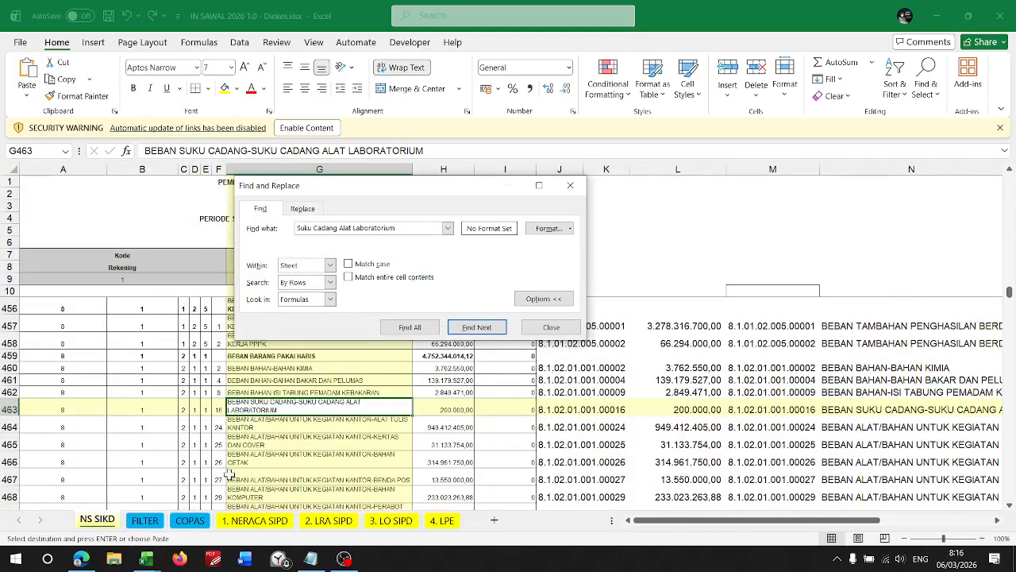
pyautogui.press('Return')
pyautogui.press('Escape')
pyautogui.press('Right')
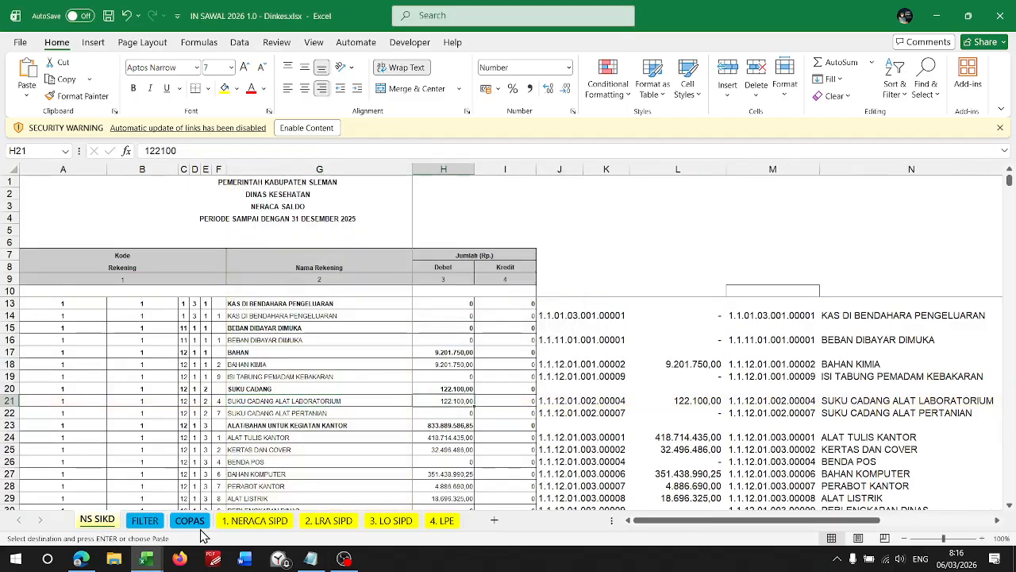
pyautogui.click(254, 520)
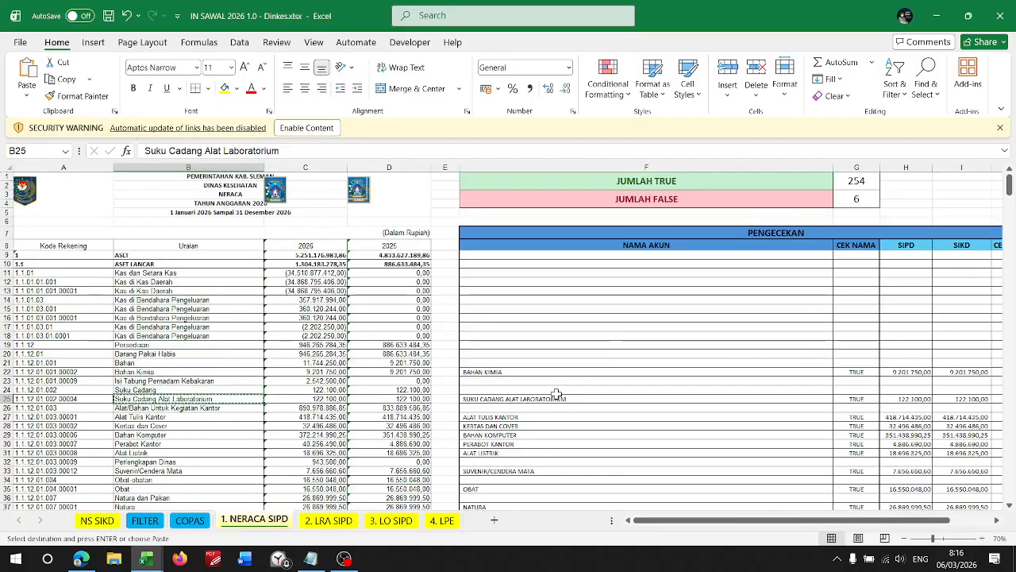
# - Inspect the NAMA AKUN lookup formulas in F25:F26 and the name-check formula in G25
pyautogui.click(536, 244)
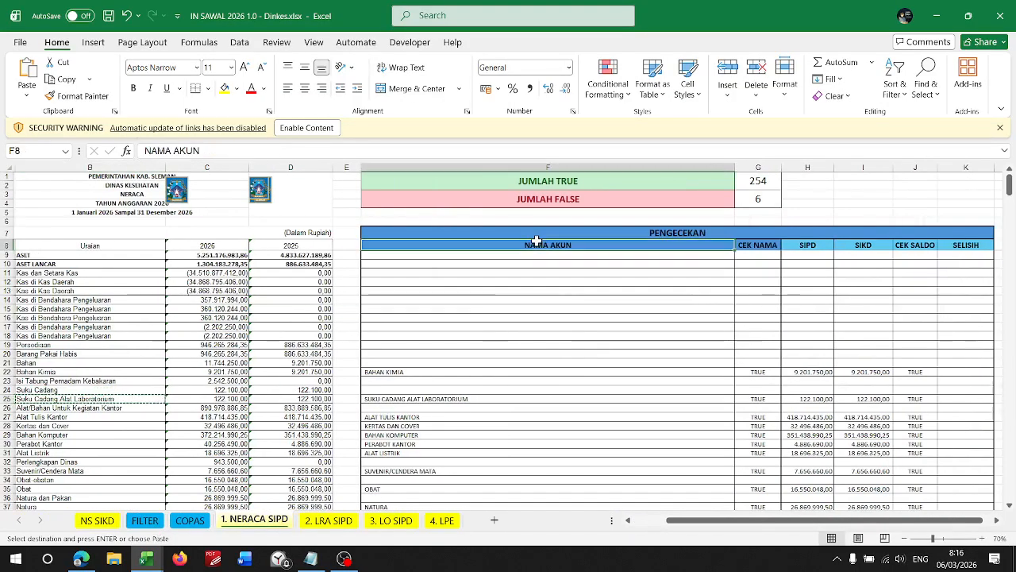
pyautogui.click(426, 405)
pyautogui.moveTo(426, 405); pyautogui.dragTo(429, 398)
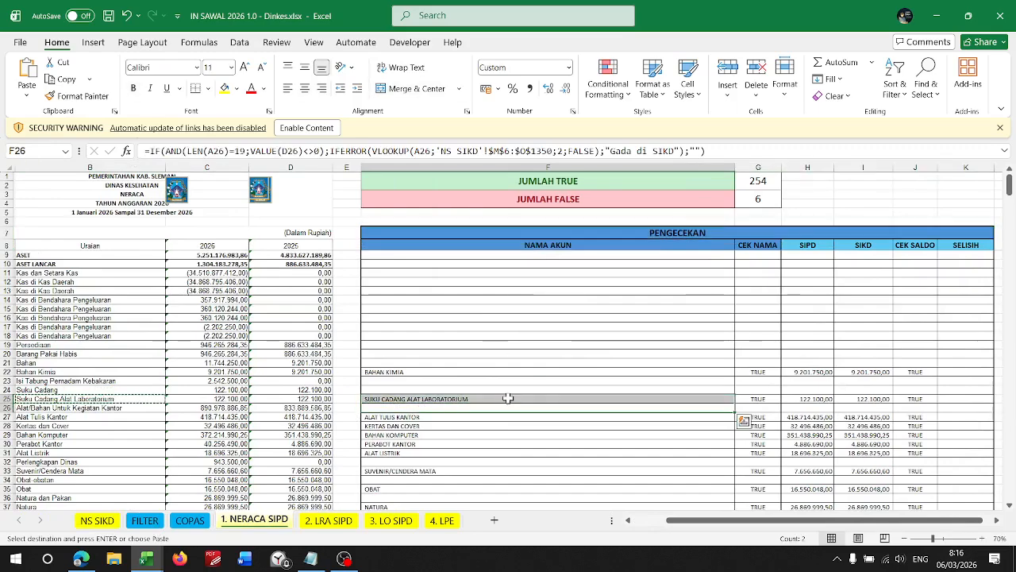
pyautogui.click(508, 398)
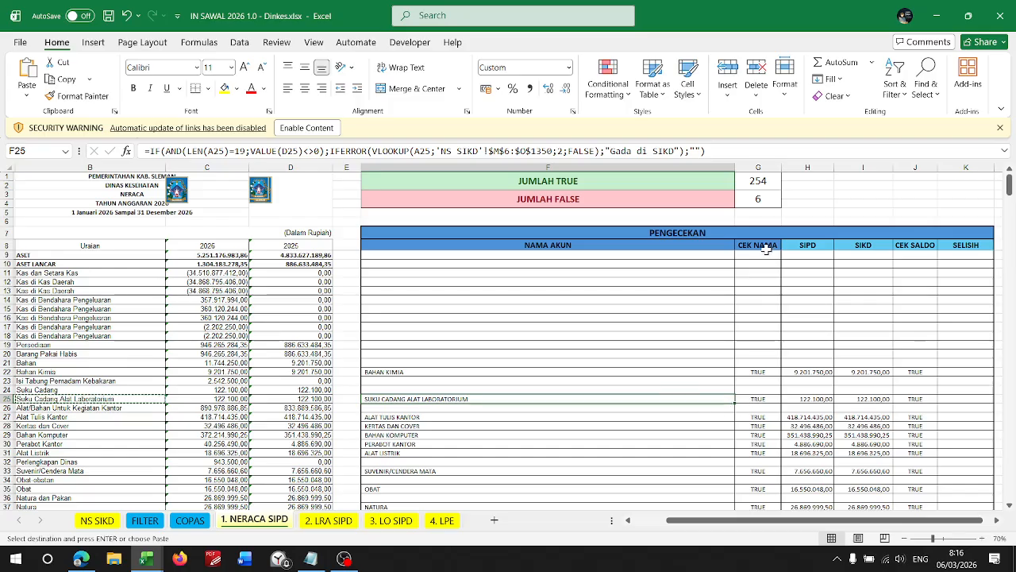
pyautogui.click(764, 400)
pyautogui.press('F2')
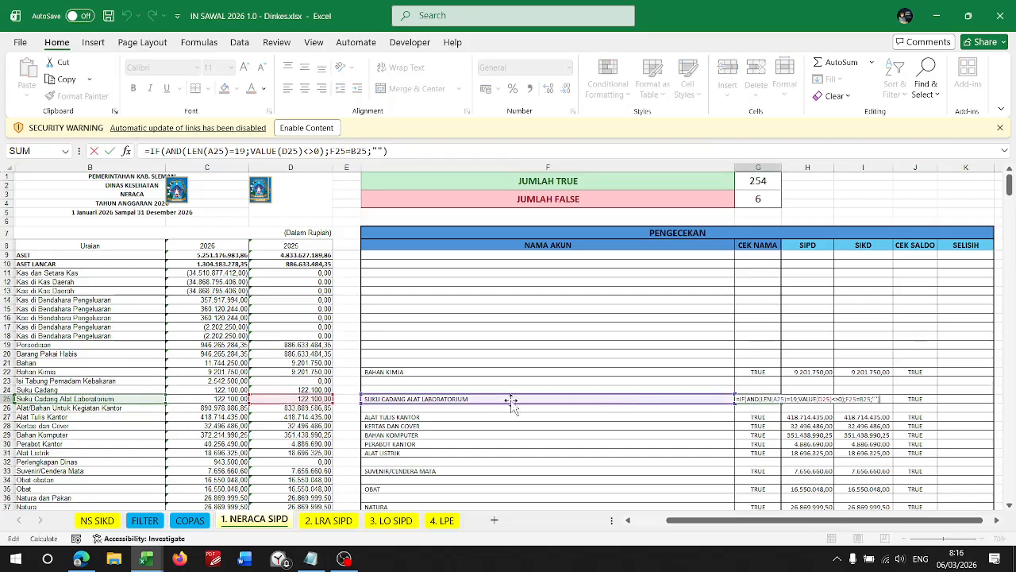
pyautogui.hscroll(-1, 187, 410)
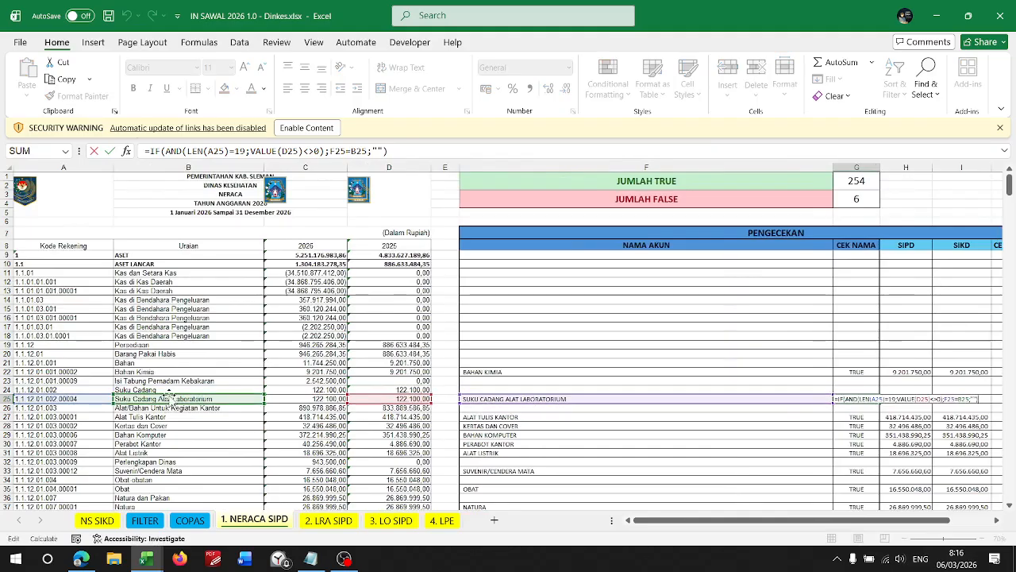
pyautogui.scroll(-4, 803, 400)
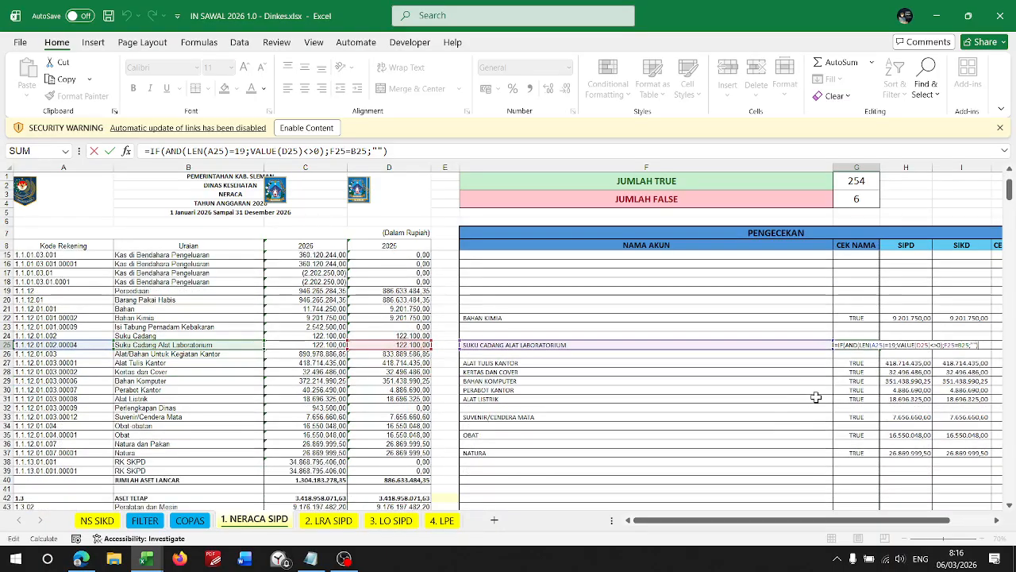
pyautogui.press('Escape')
# - Try applying G78's formatting to all of column G with Format Painter, dismissing the merged-cell warning
pyautogui.scroll(-11, 826, 405)
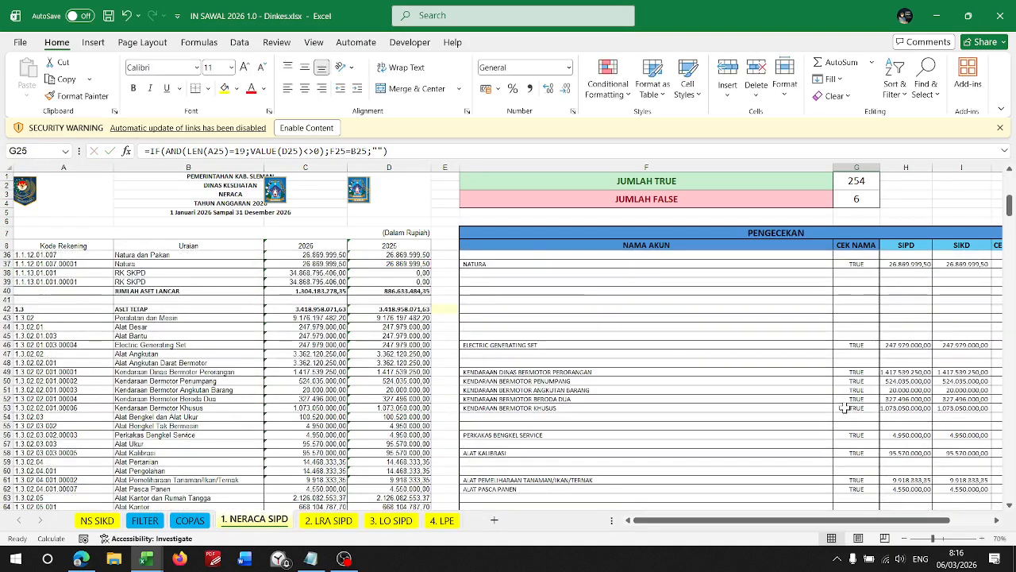
pyautogui.scroll(-9, 845, 404)
pyautogui.scroll(13, 846, 403)
pyautogui.scroll(-6, 847, 402)
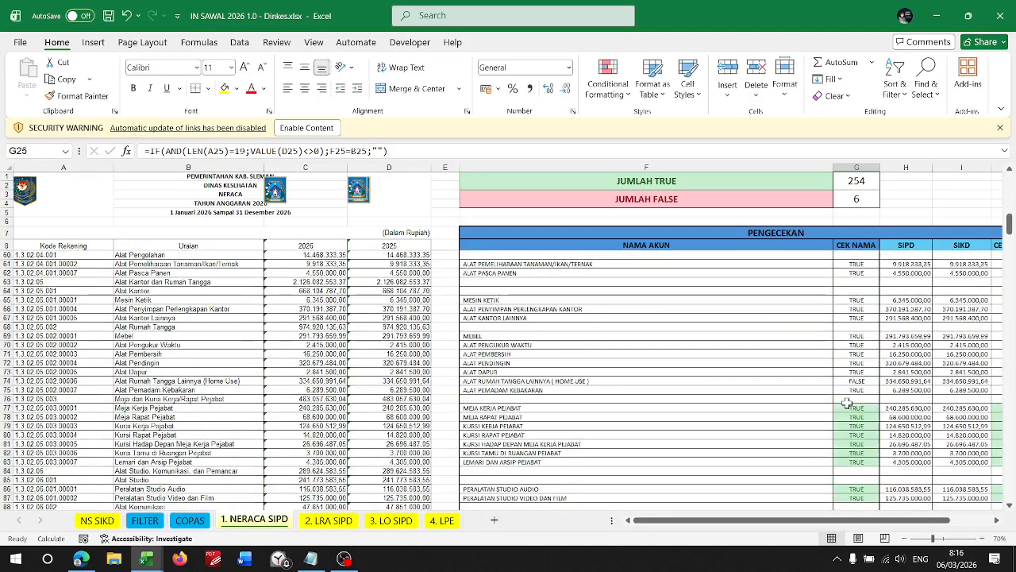
pyautogui.click(859, 416)
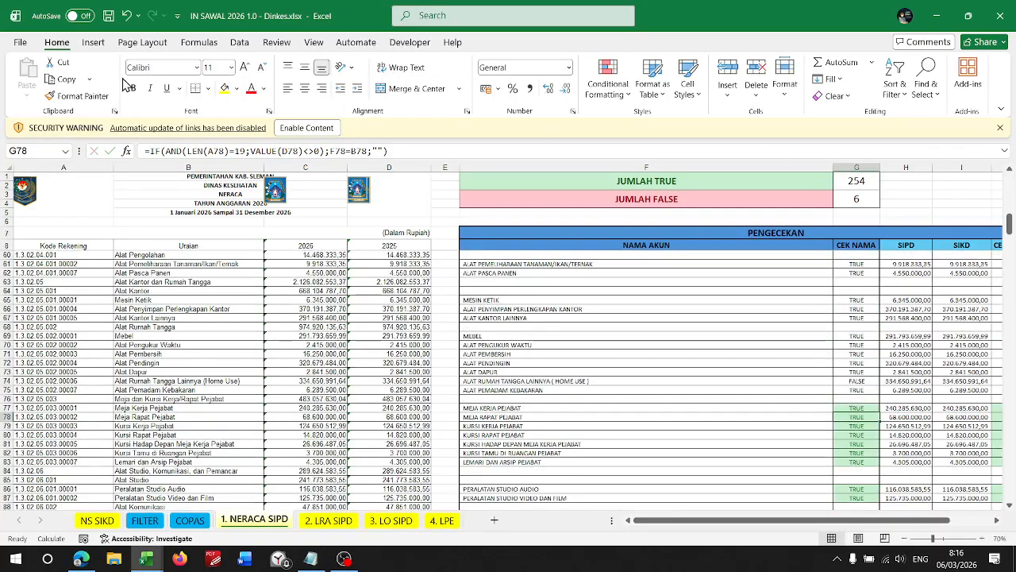
pyautogui.click(80, 95)
pyautogui.click(856, 165)
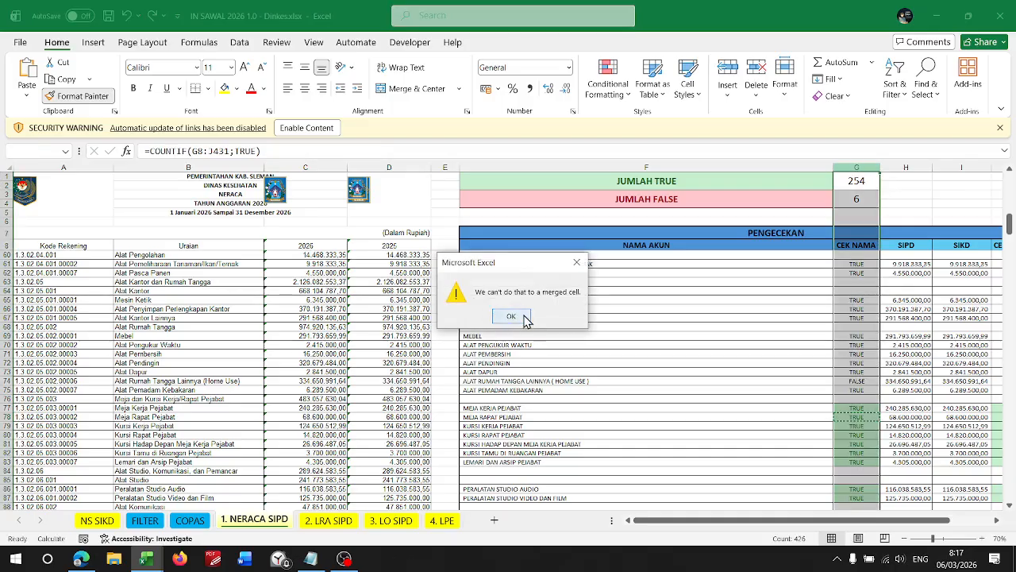
pyautogui.click(520, 318)
pyautogui.click(846, 409)
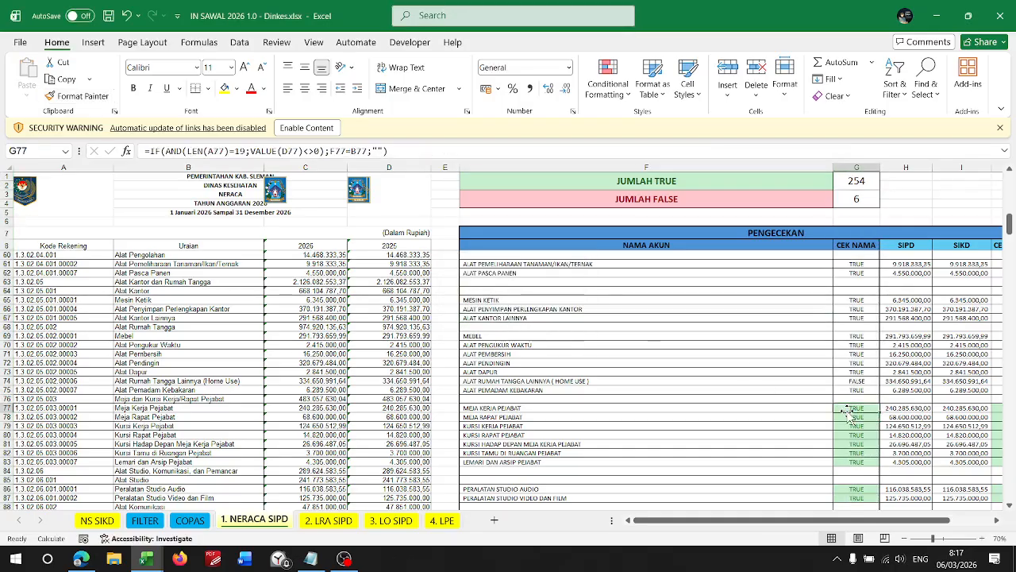
# - Enable the workbook's blocked external content and dismiss the link-update message
pyautogui.click(297, 131)
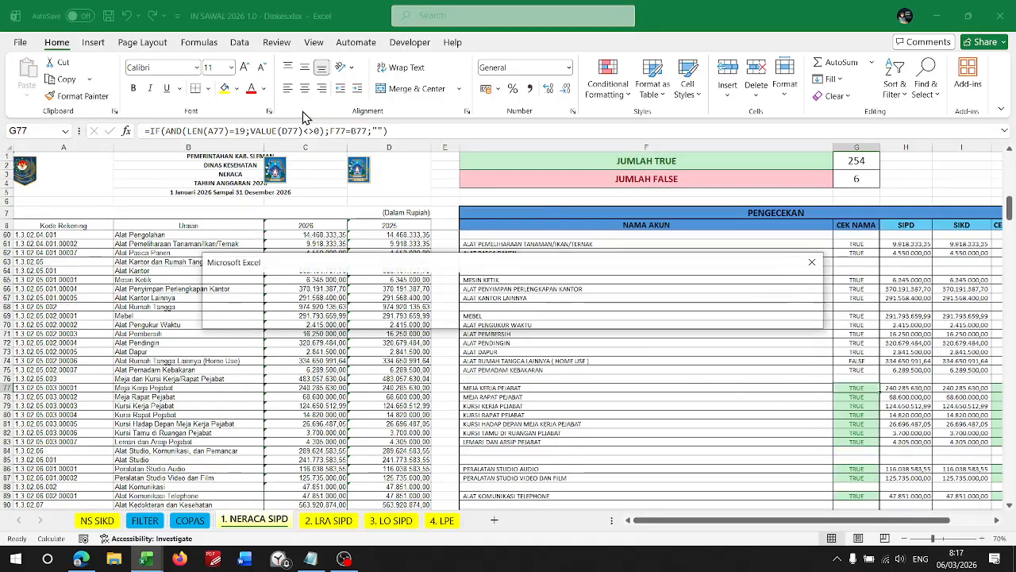
pyautogui.moveTo(451, 261); pyautogui.dragTo(394, 81)
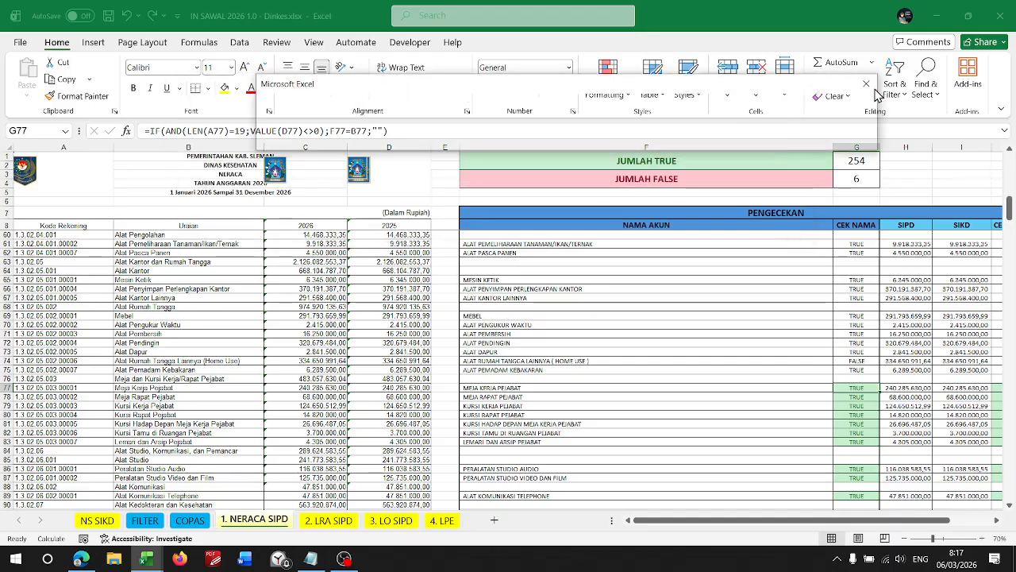
pyautogui.click(565, 138)
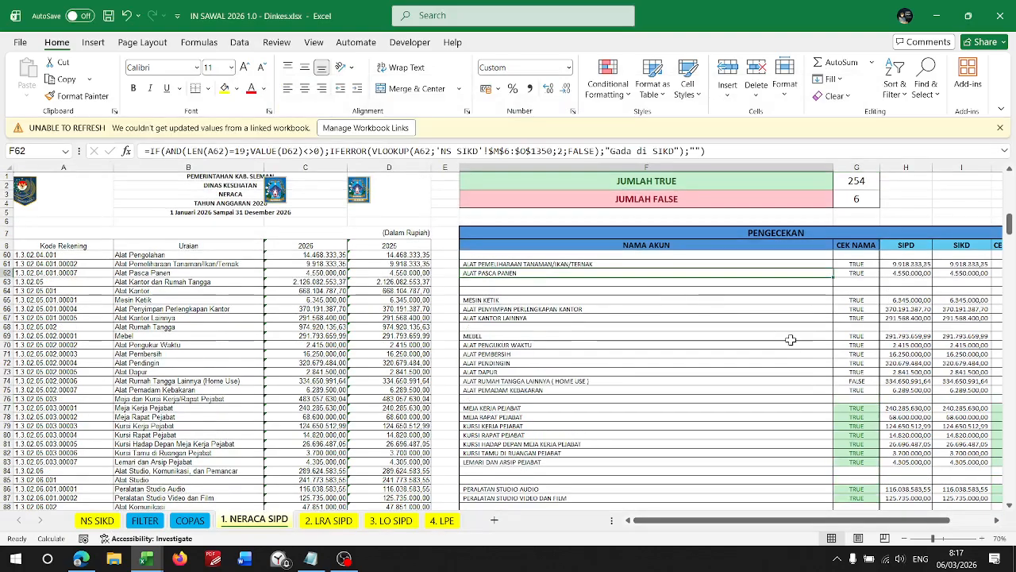
pyautogui.scroll(1, 843, 431)
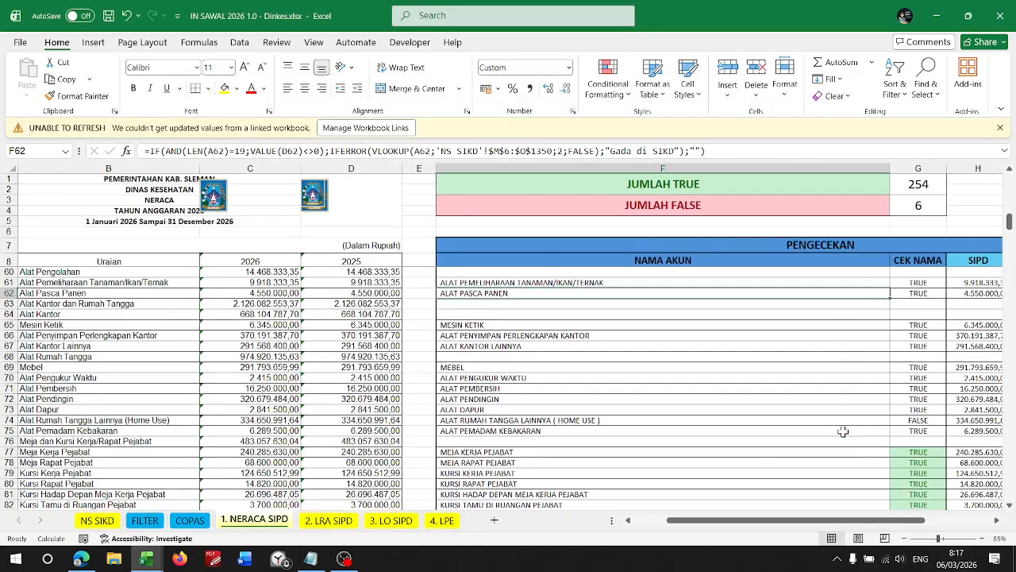
pyautogui.doubleClick(810, 463)
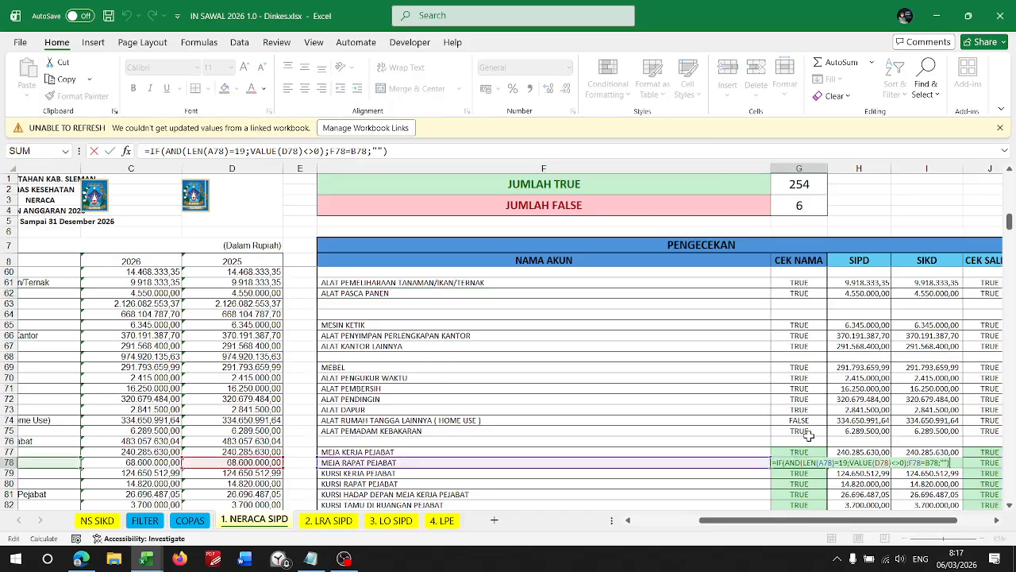
pyautogui.press('Escape')
pyautogui.click(608, 84)
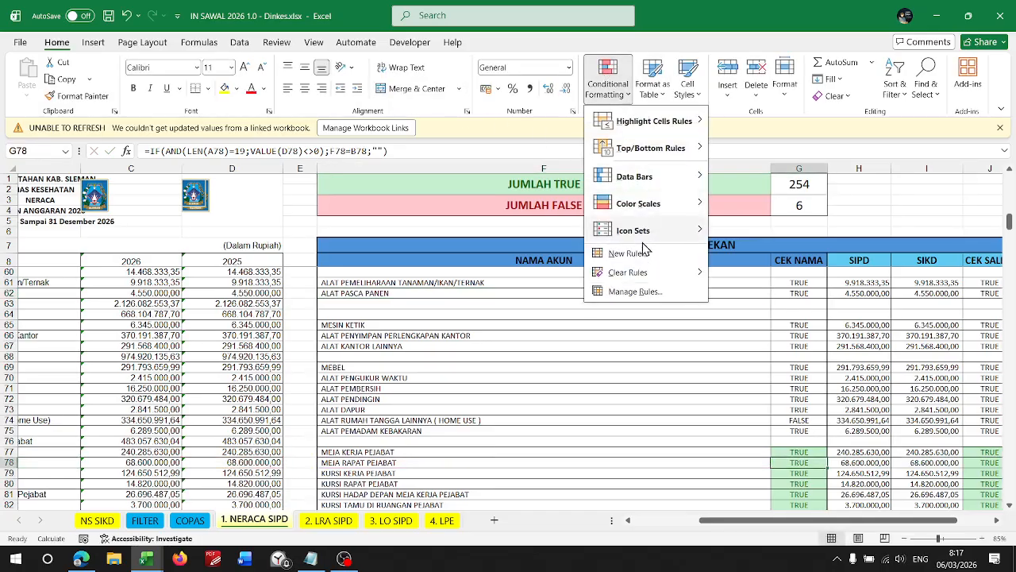
pyautogui.click(643, 291)
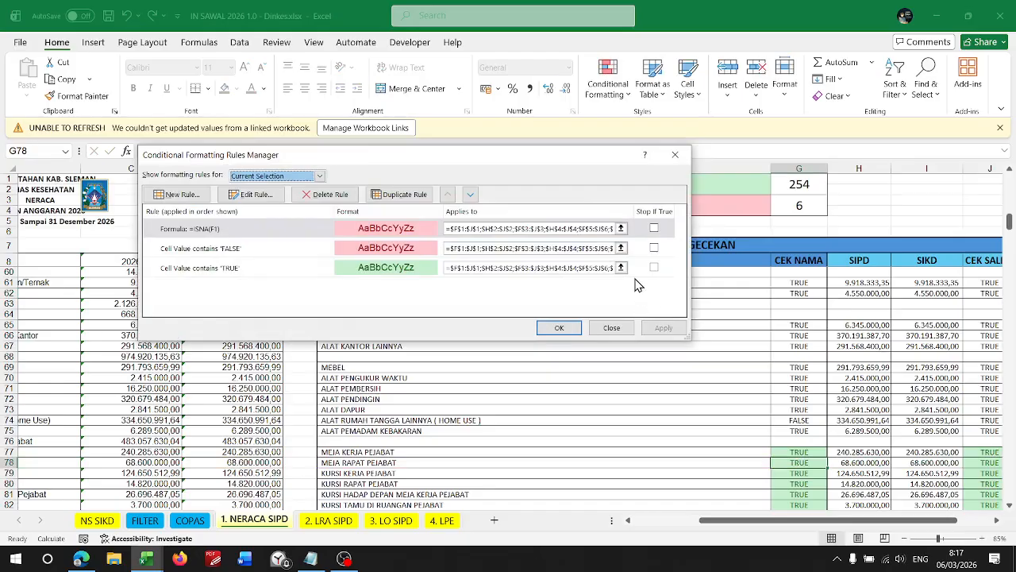
pyautogui.click(586, 228)
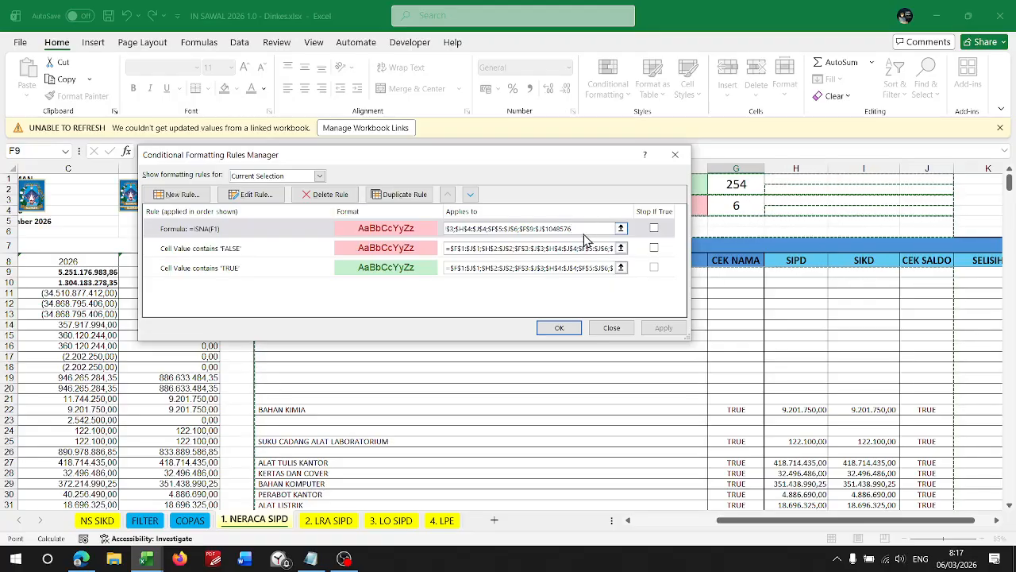
pyautogui.click(539, 250)
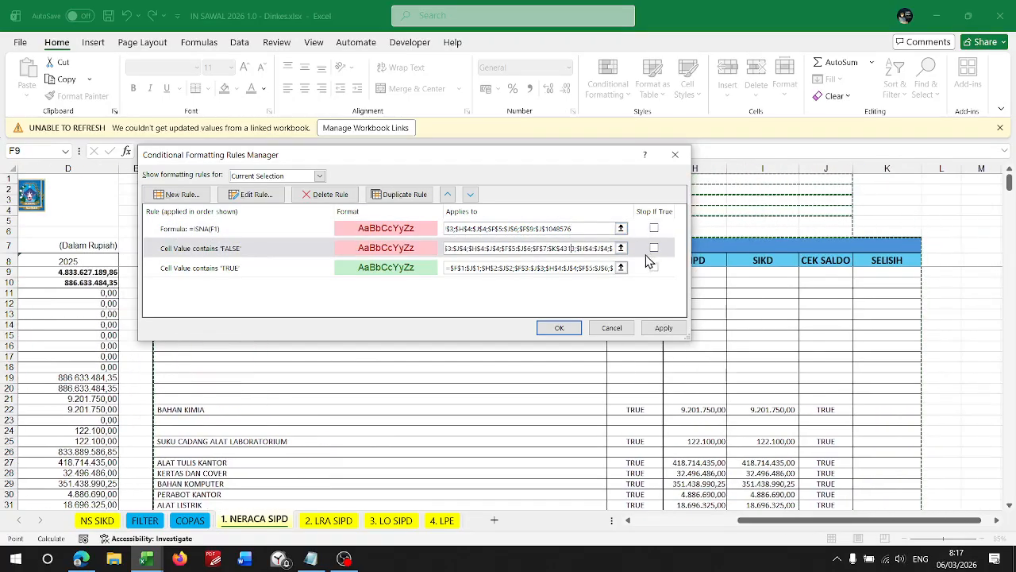
pyautogui.click(620, 247)
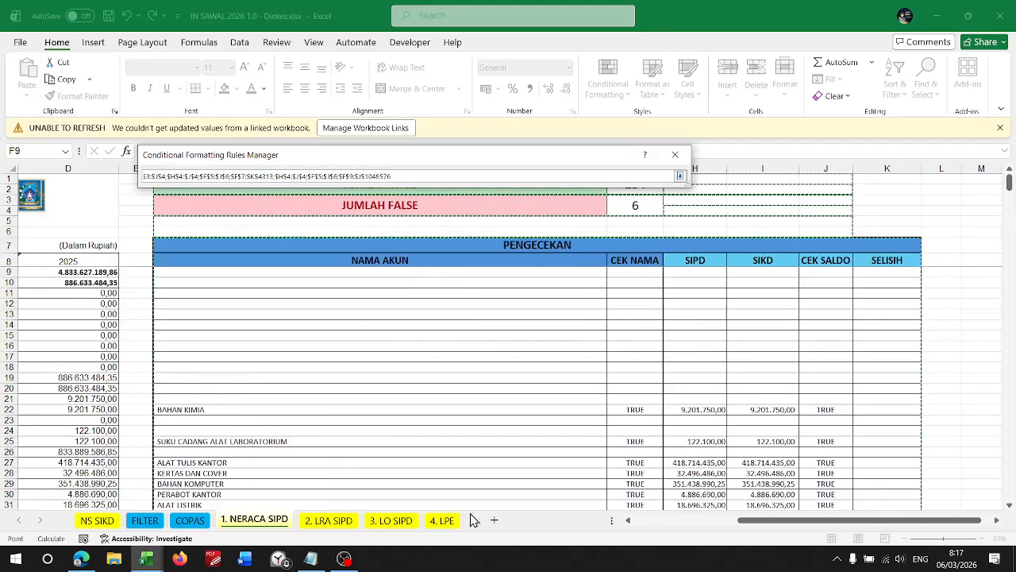
pyautogui.click(348, 560)
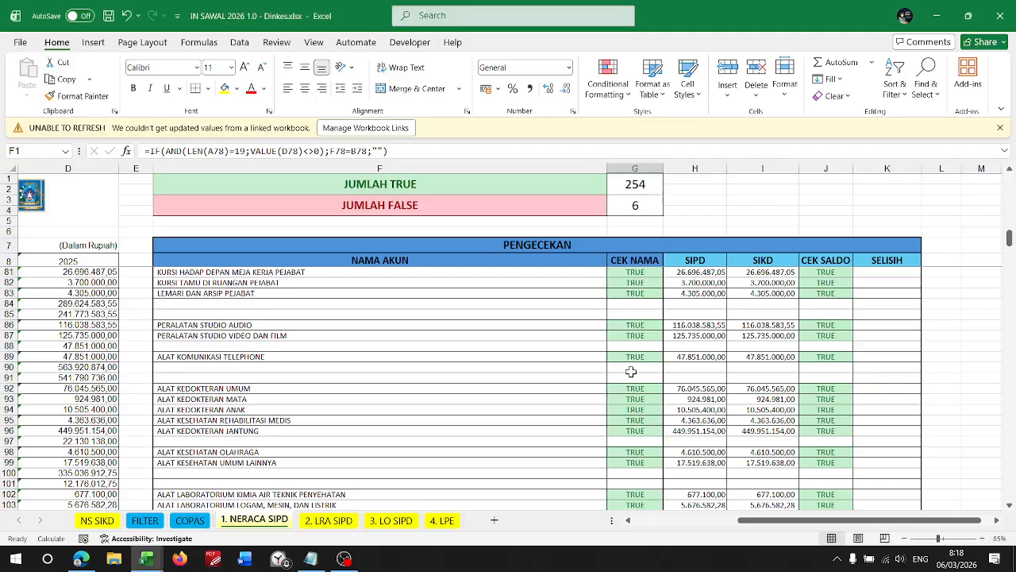
pyautogui.scroll(20, 628, 375)
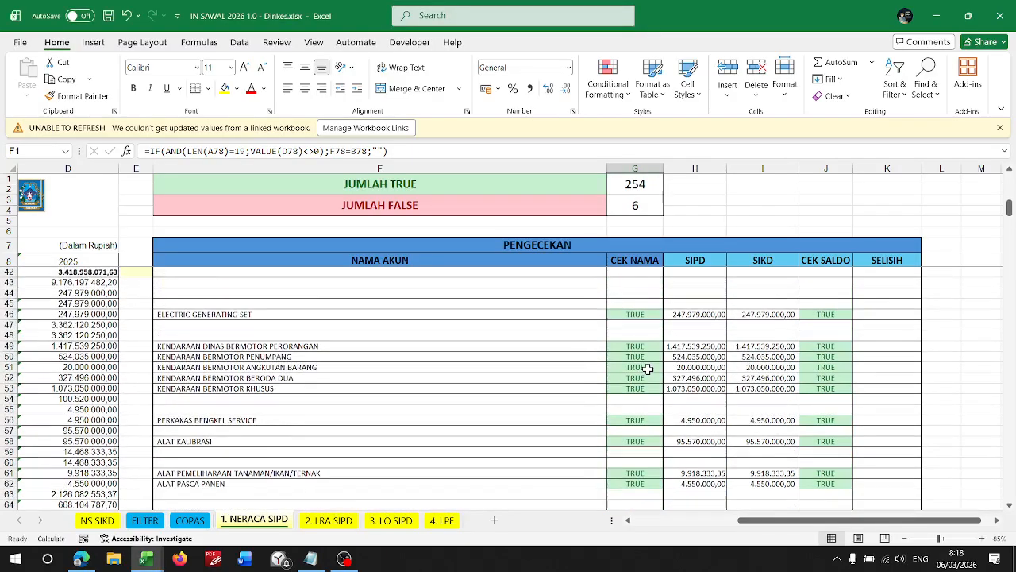
pyautogui.scroll(4, 648, 369)
pyautogui.scroll(-16, 660, 408)
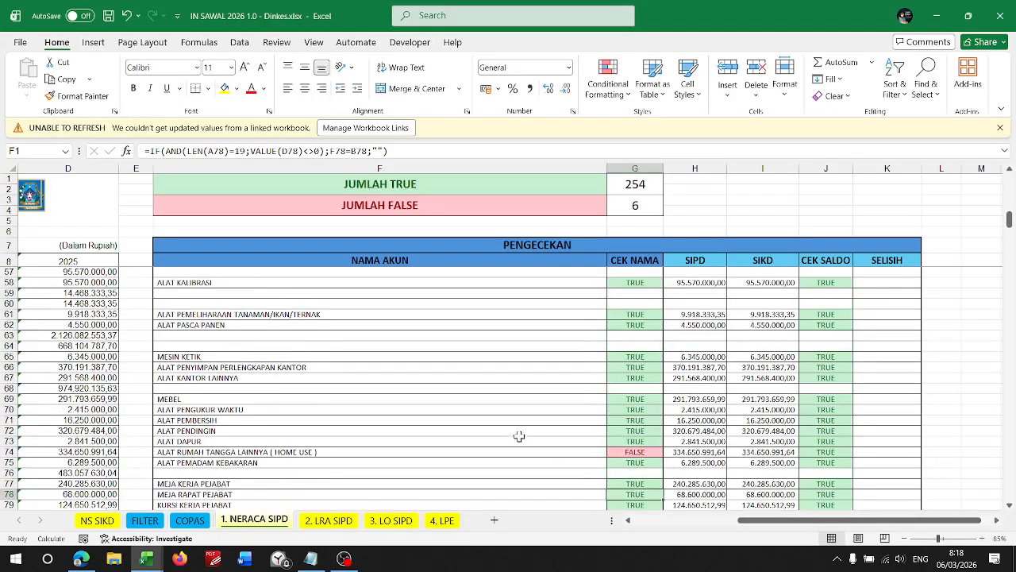
pyautogui.click(295, 450)
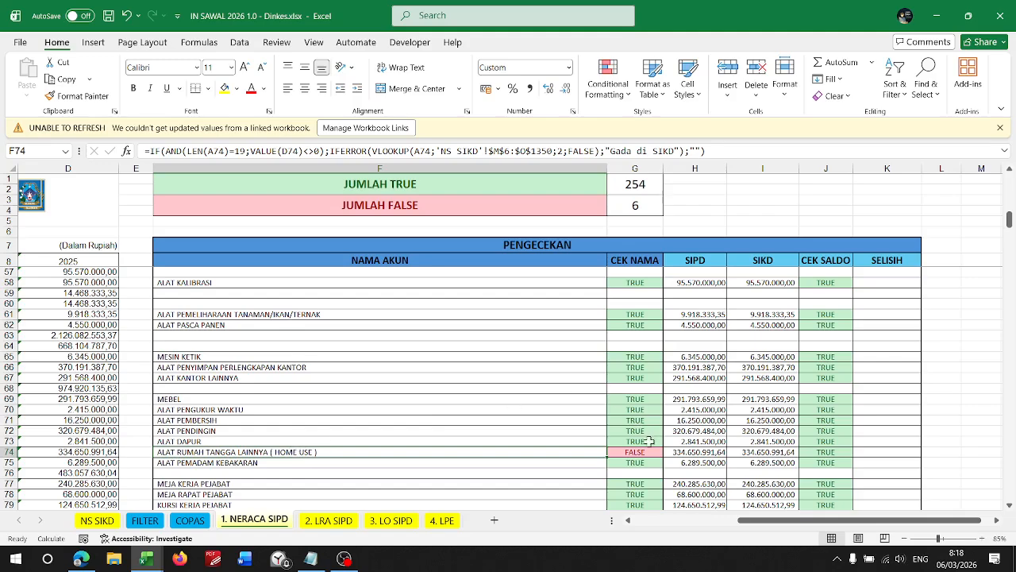
pyautogui.click(643, 451)
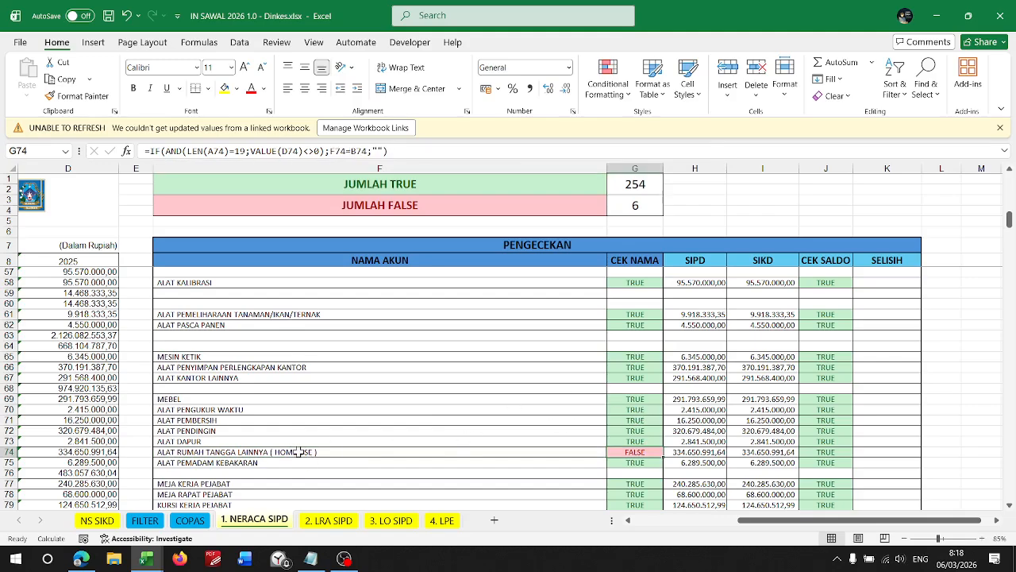
pyautogui.hscroll(-3, 298, 452)
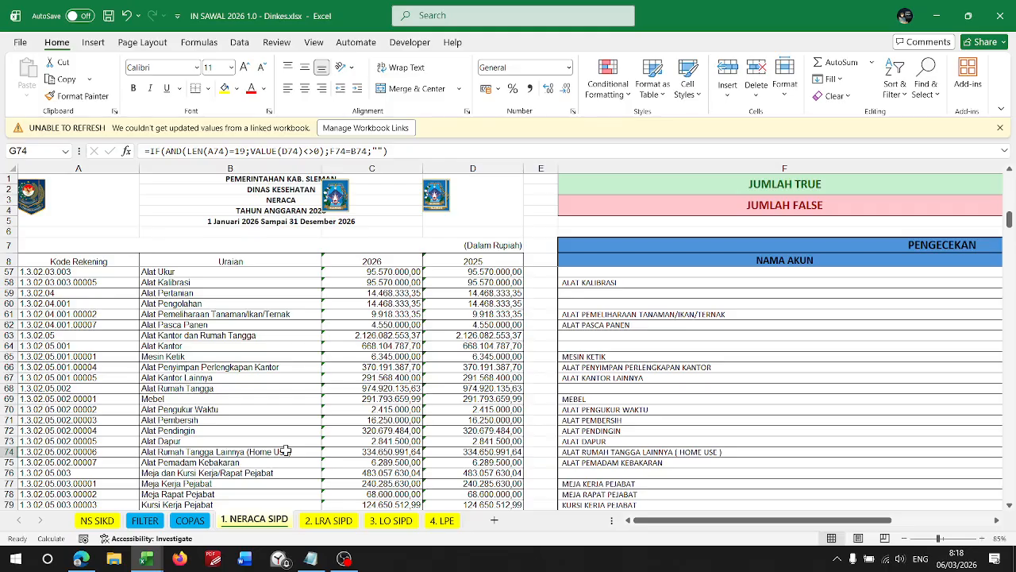
pyautogui.click(285, 450)
pyautogui.click(726, 453)
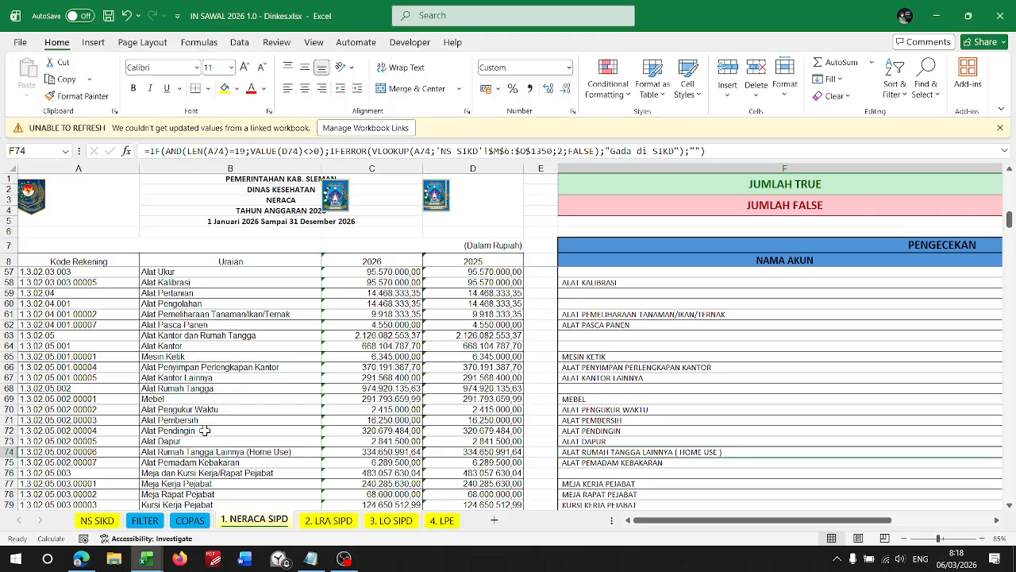
# - Find the Home Use account on NS SIKD, then inspect row 74's FALSE name check on 1. NERACA SIPD
pyautogui.scroll(1, 209, 430)
pyautogui.scroll(-1, 667, 456)
pyautogui.hscroll(2, 530, 451)
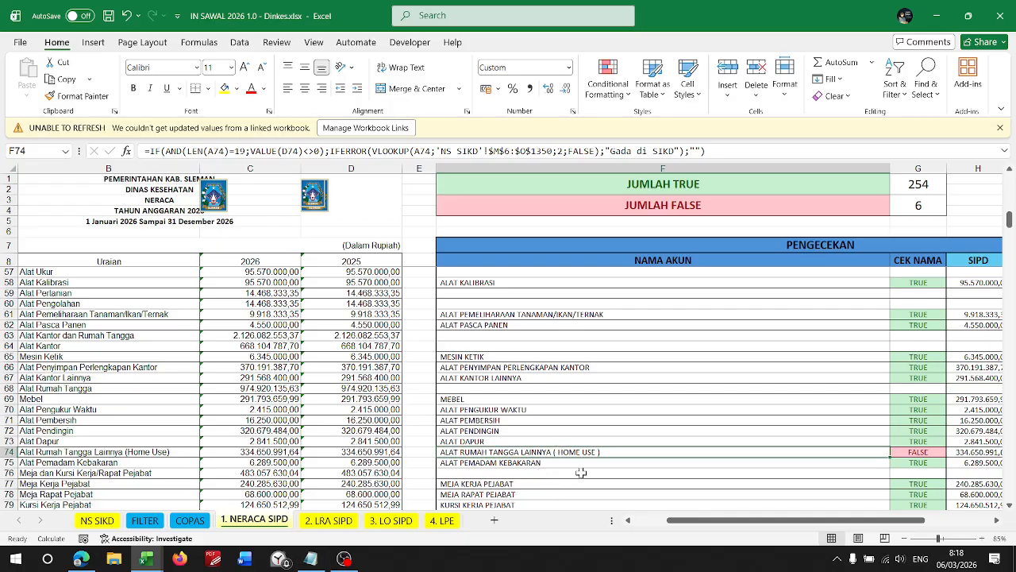
pyautogui.click(97, 521)
pyautogui.hotkey('ctrl', 'f')
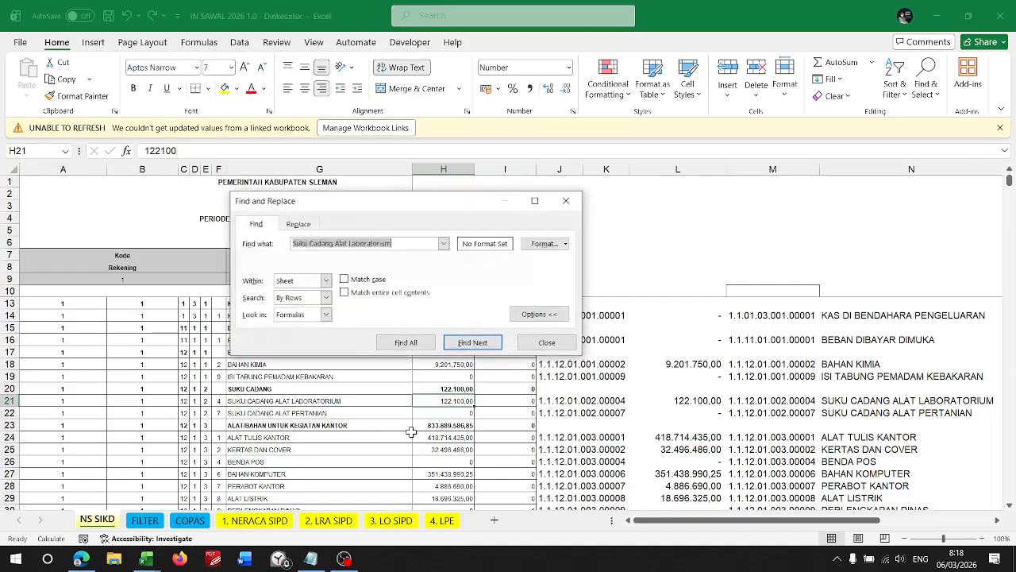
pyautogui.write('use')
pyautogui.press('Return')
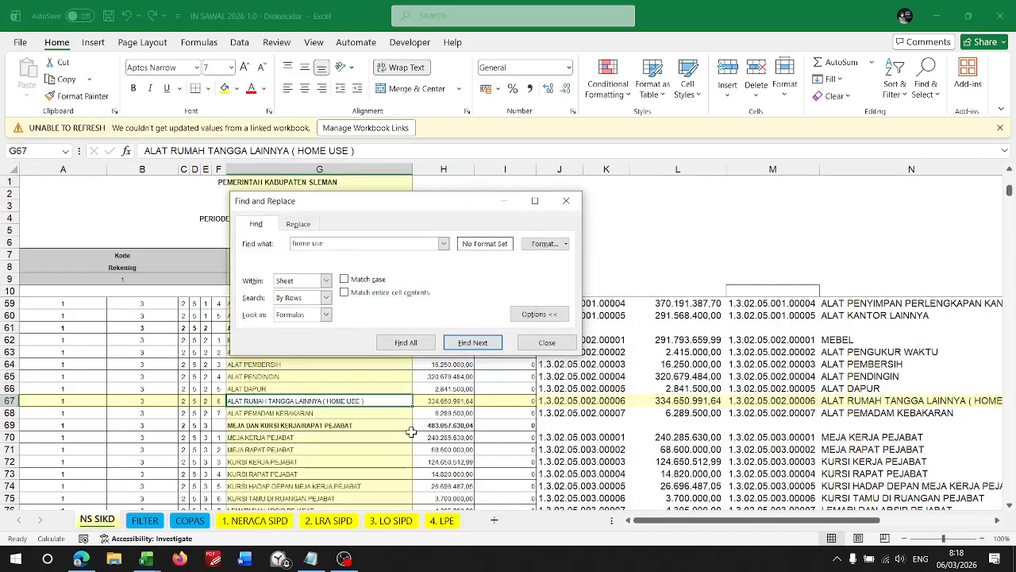
pyautogui.press('Escape')
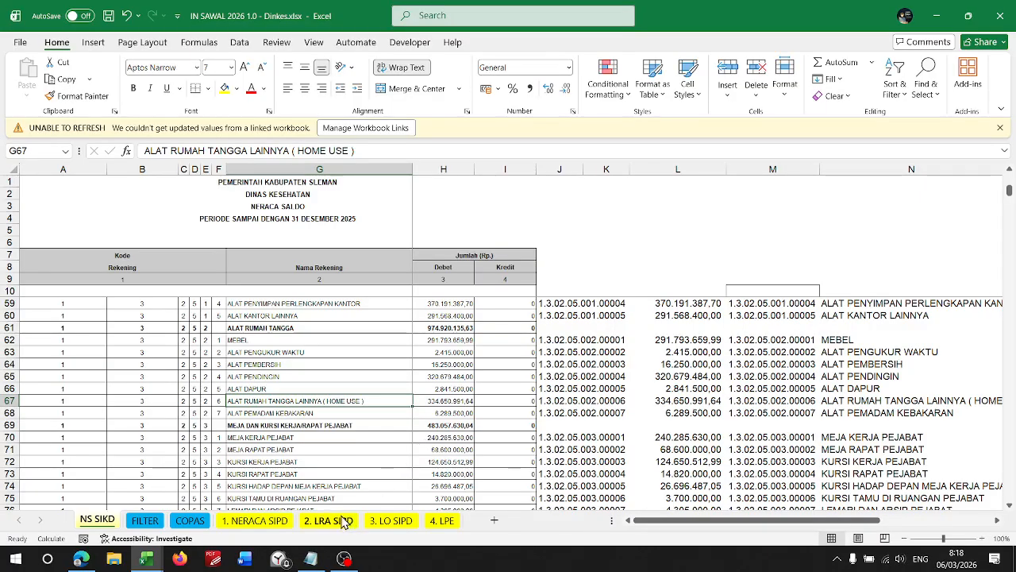
pyautogui.click(254, 519)
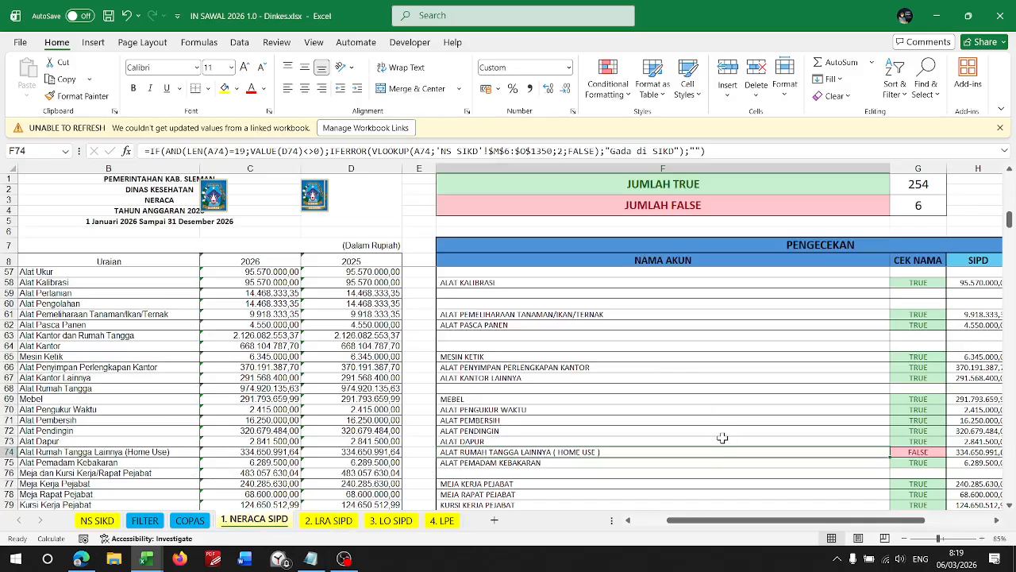
pyautogui.hscroll(3, 722, 438)
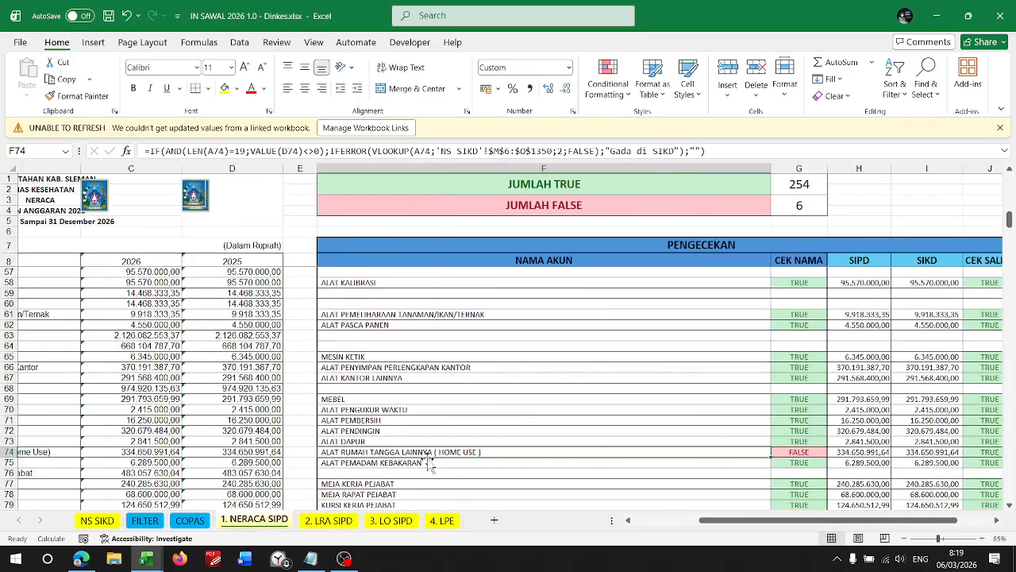
pyautogui.scroll(-2, 676, 364)
pyautogui.hscroll(3, 794, 390)
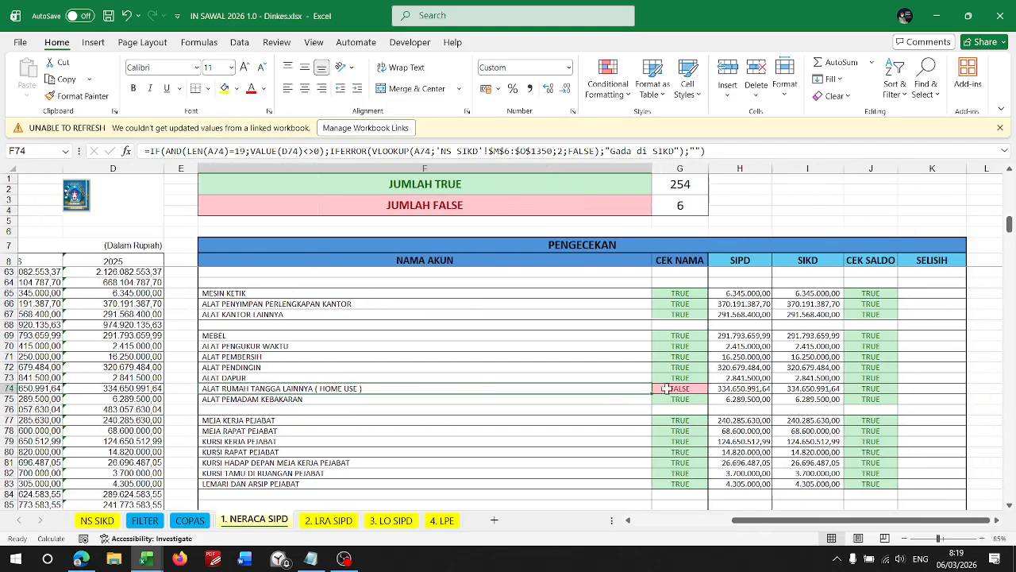
pyautogui.click(665, 389)
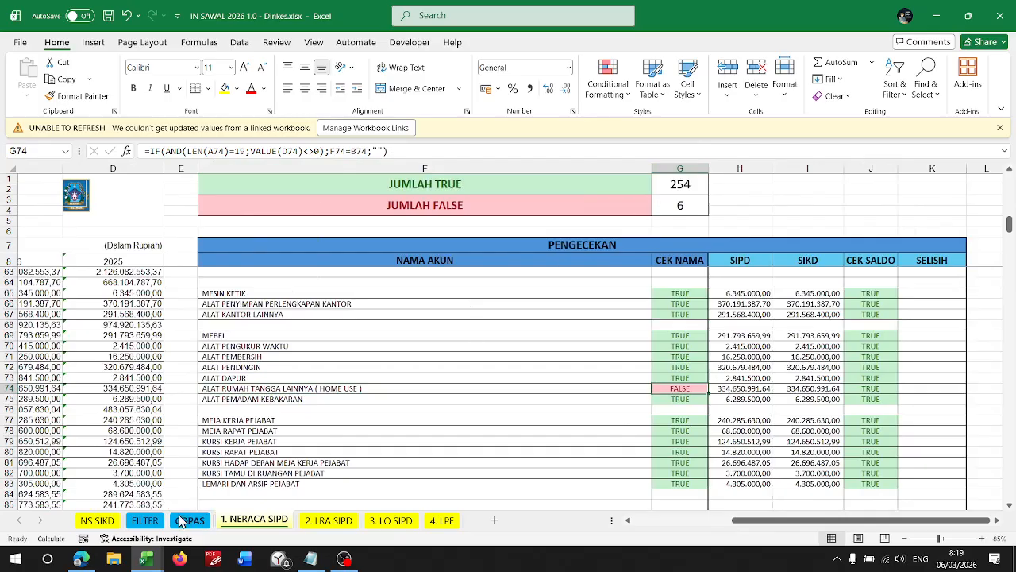
# - Review the COPAS sheet's formula that counts the TRUE check results
pyautogui.click(103, 524)
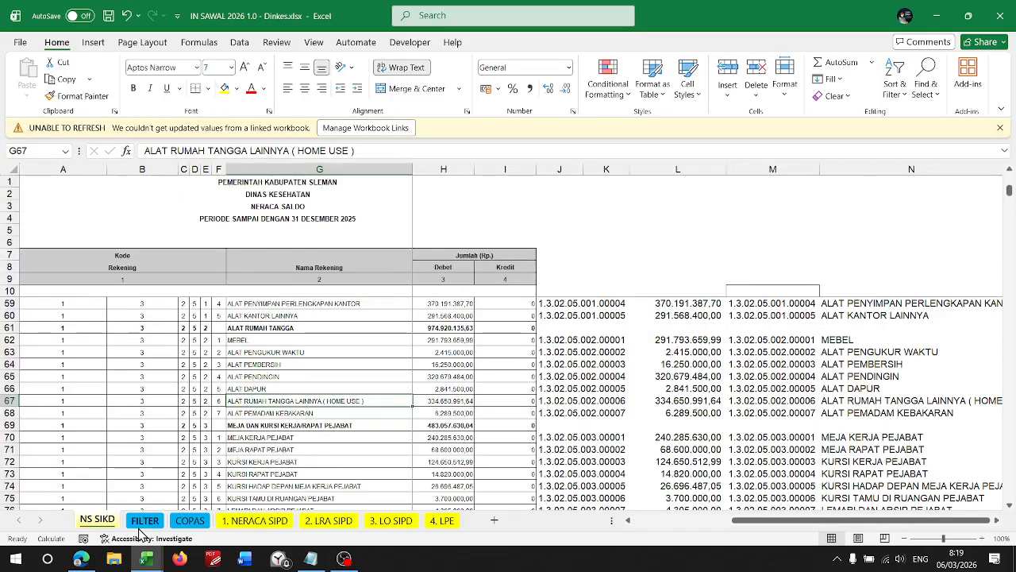
pyautogui.click(143, 523)
pyautogui.click(189, 521)
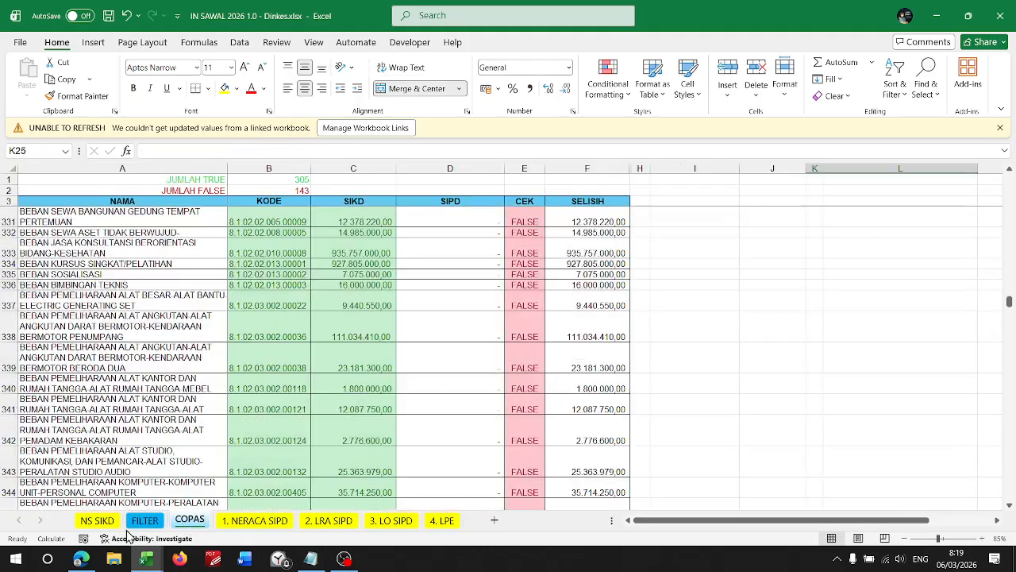
pyautogui.scroll(20, 515, 420)
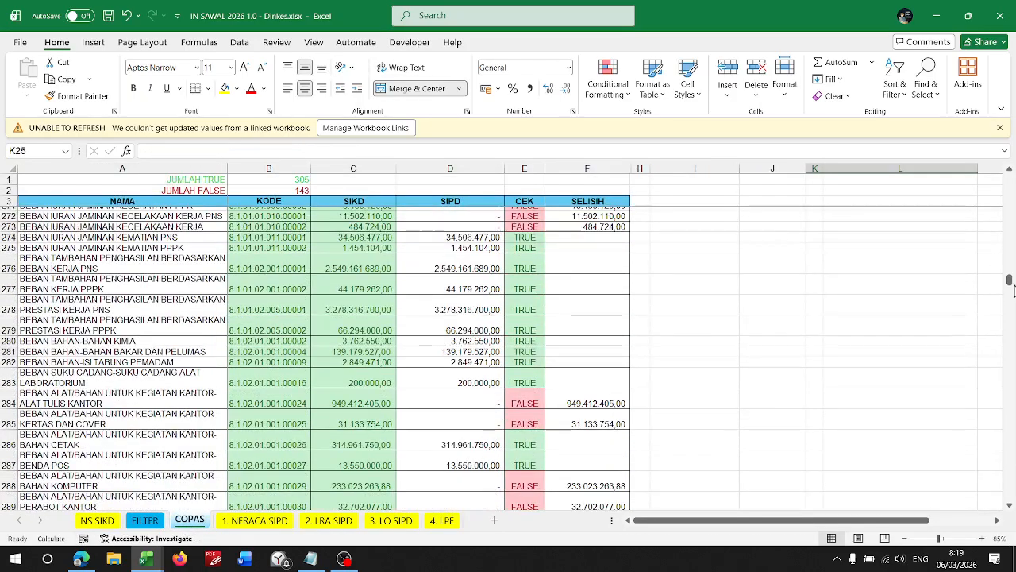
pyautogui.moveTo(1009, 285); pyautogui.dragTo(1012, 151)
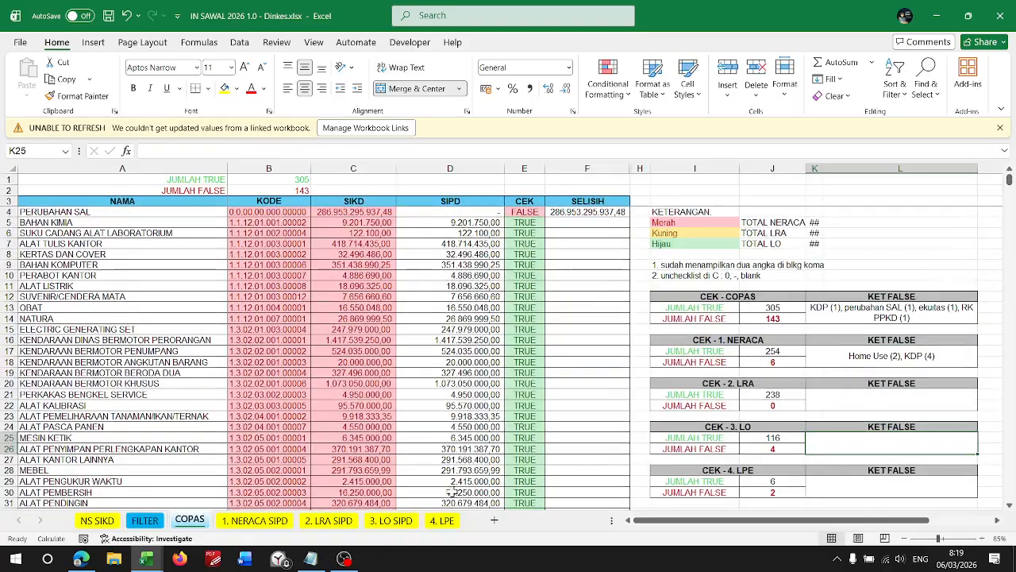
pyautogui.hscroll(5, 790, 336)
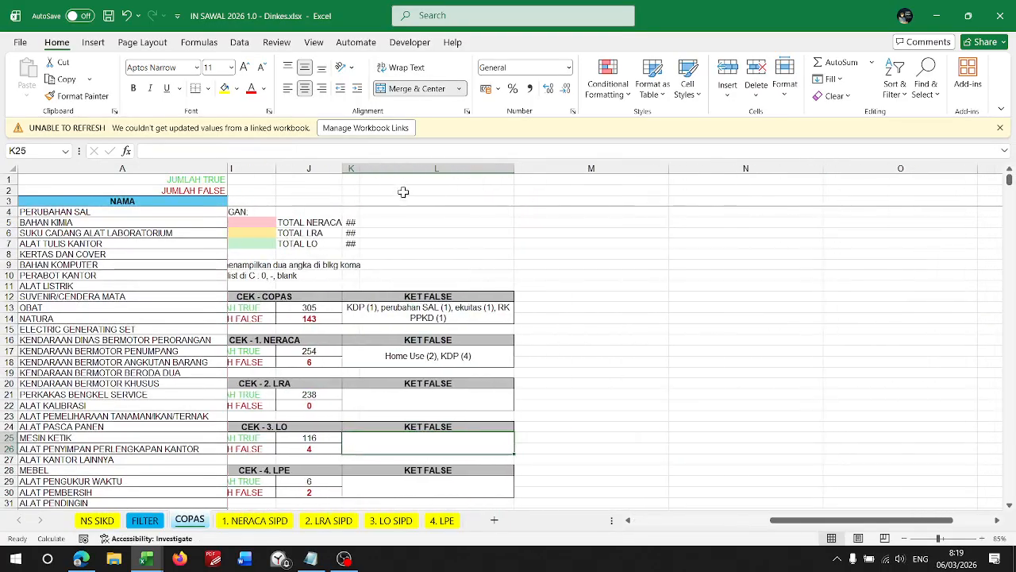
pyautogui.click(381, 254)
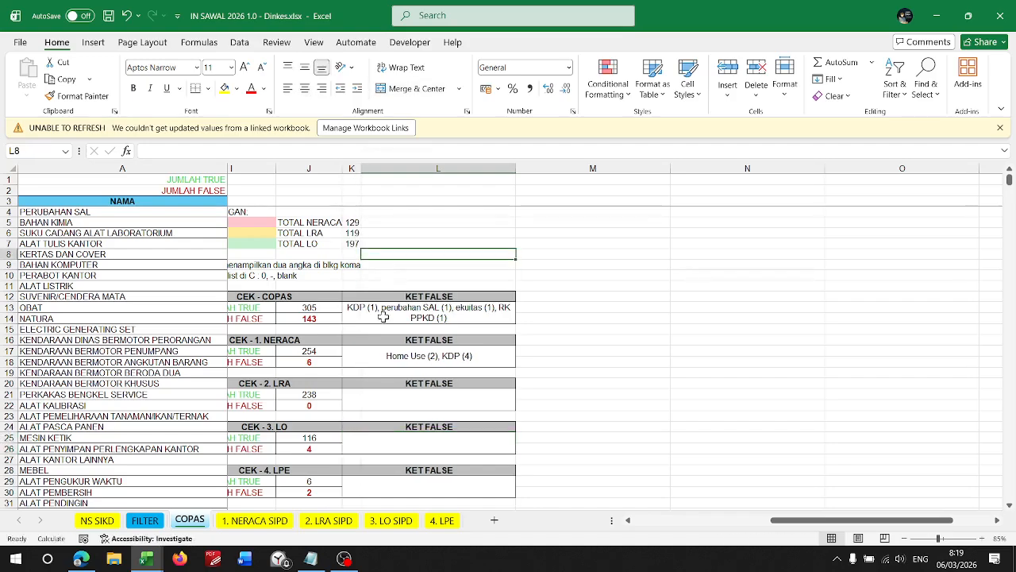
pyautogui.hscroll(-5, 381, 262)
pyautogui.click(798, 307)
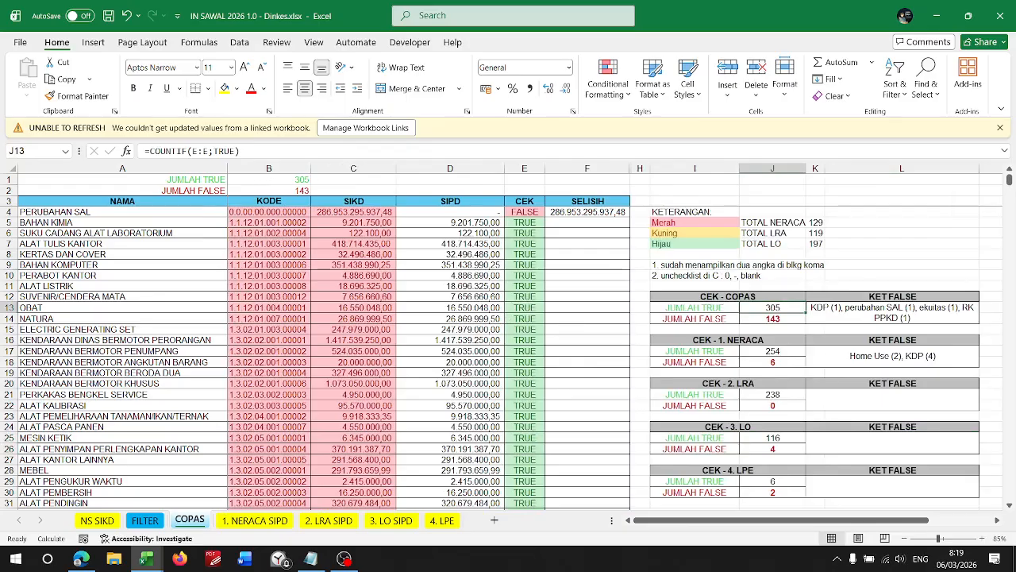
# - Inspect the COPAS NERACA TRUE/FALSE counts and the Home Use (2), KDP (4) notes
pyautogui.keyDown('shift'); pyautogui.click(438, 524); pyautogui.keyUp('shift')
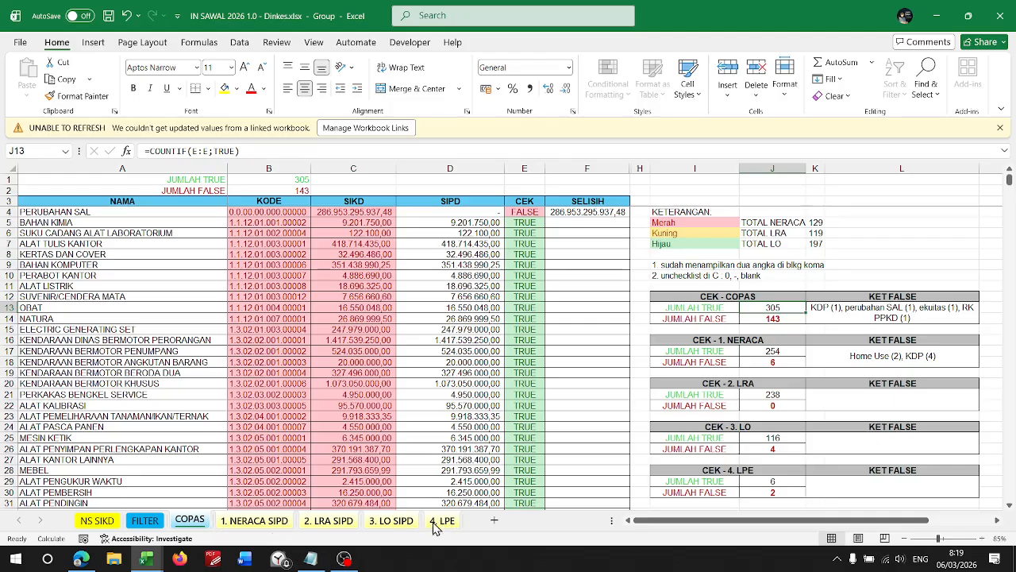
pyautogui.click(825, 339)
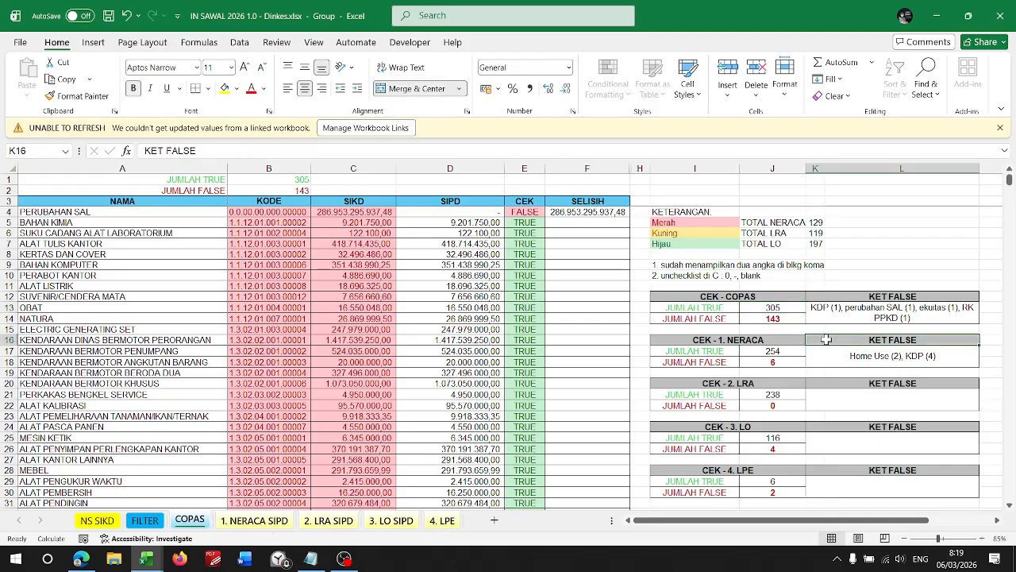
pyautogui.click(145, 520)
pyautogui.click(189, 520)
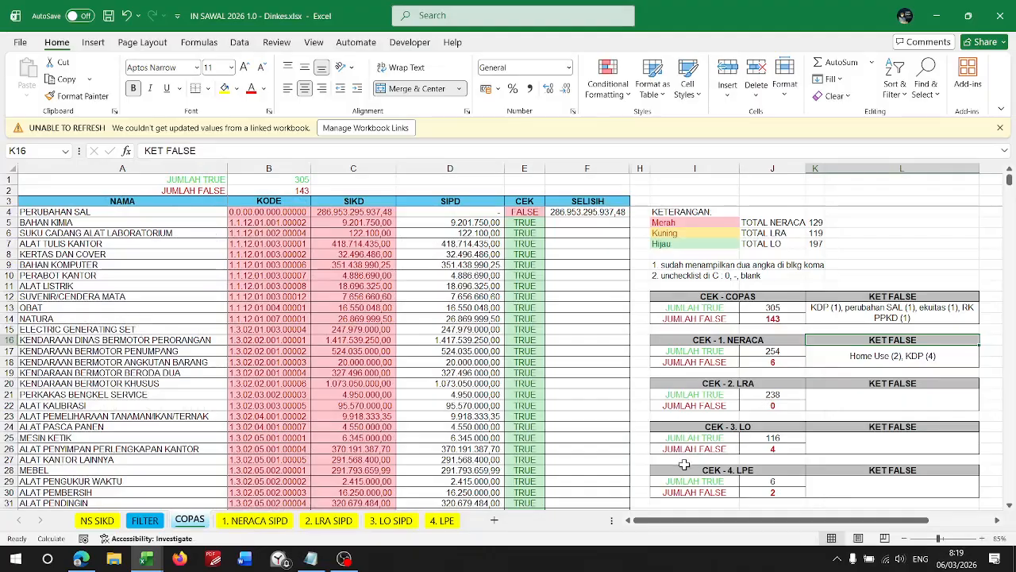
pyautogui.click(782, 353)
pyautogui.click(789, 364)
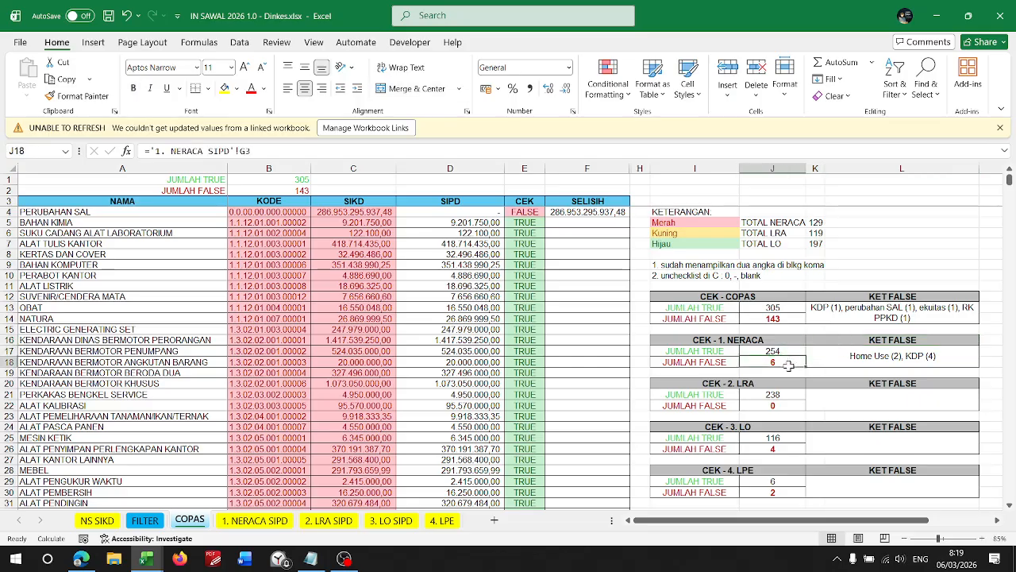
pyautogui.click(710, 337)
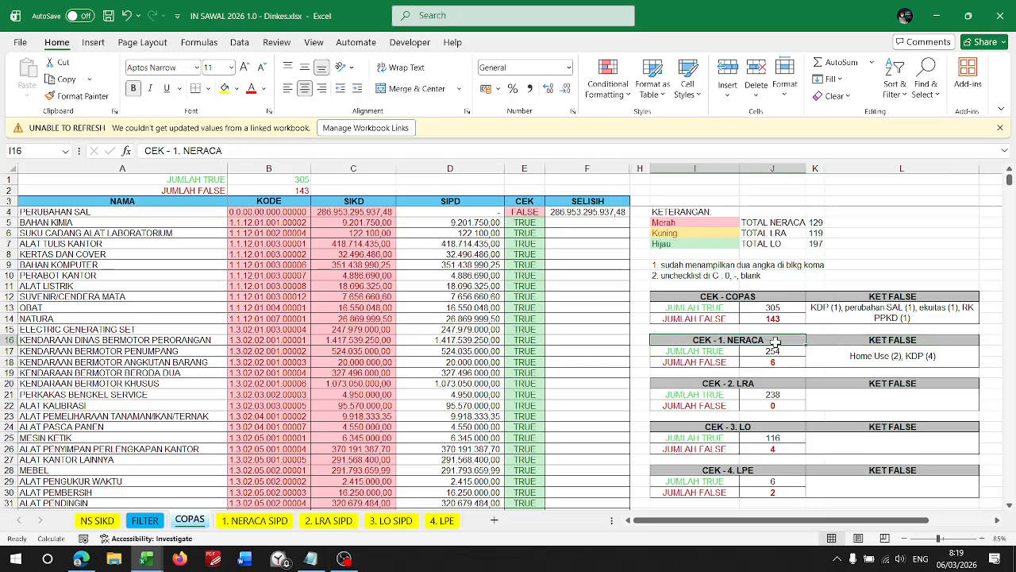
pyautogui.click(876, 355)
pyautogui.click(773, 364)
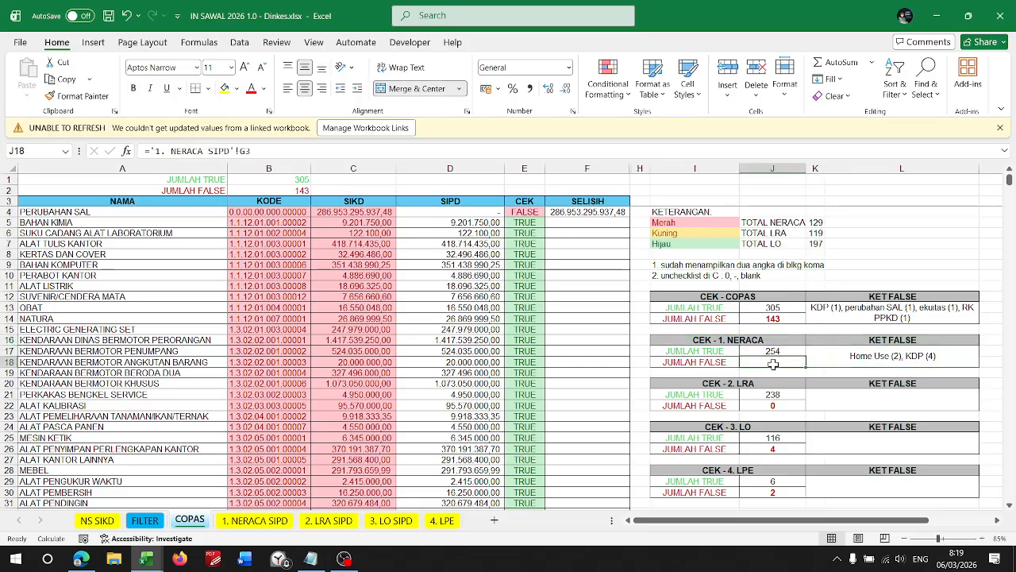
pyautogui.click(911, 356)
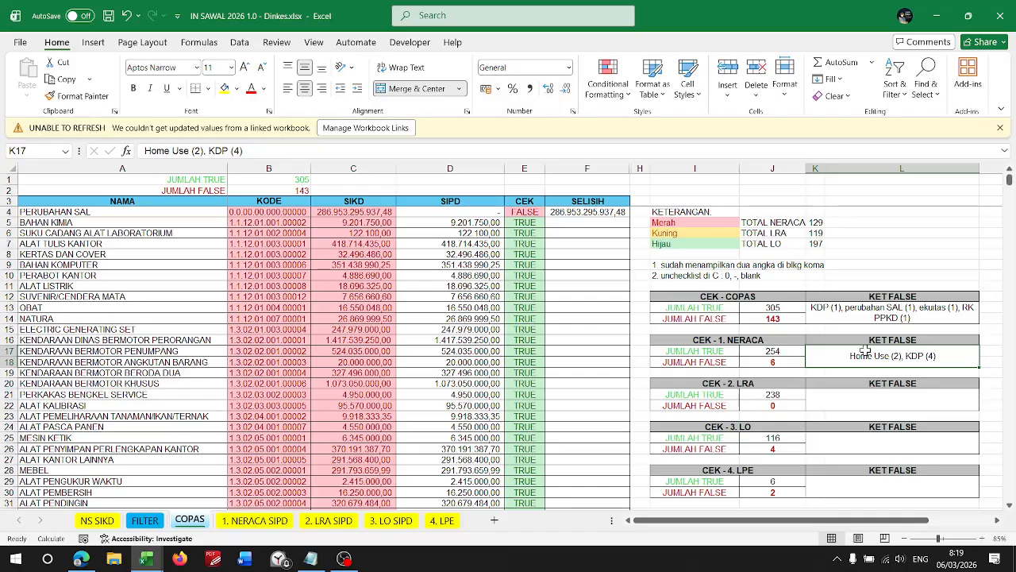
# - Review the Home Use row's FALSE result and other flagged rows on 1. NERACA SIPD
pyautogui.click(249, 521)
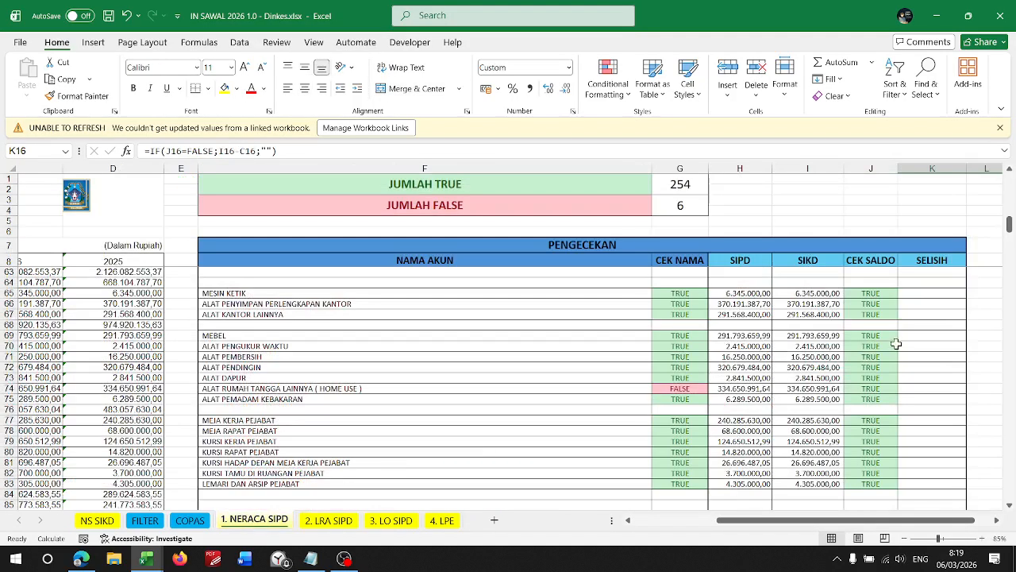
pyautogui.moveTo(281, 390); pyautogui.dragTo(652, 399)
pyautogui.scroll(-20, 590, 401)
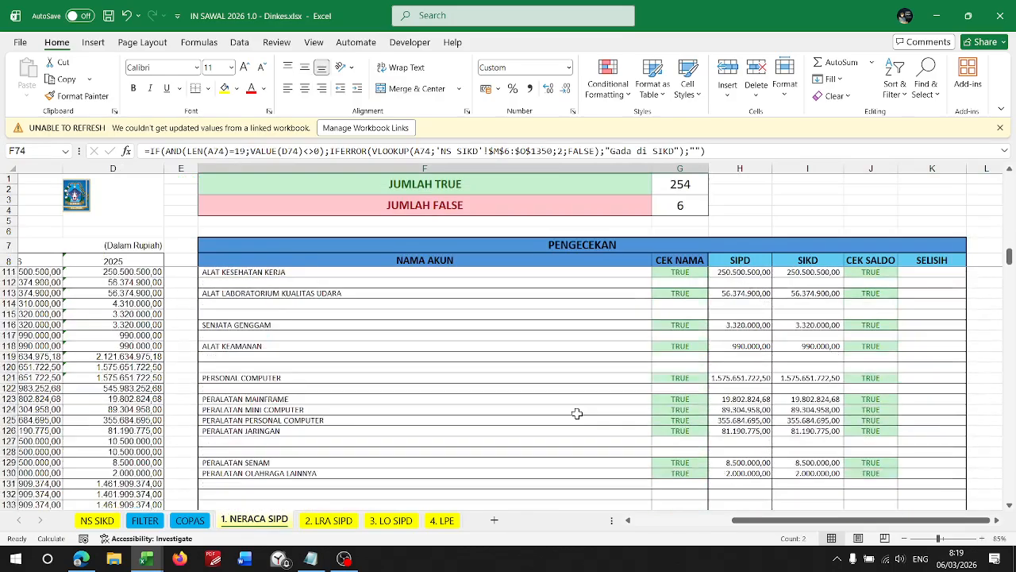
pyautogui.scroll(3, 577, 415)
pyautogui.scroll(-7, 408, 358)
pyautogui.scroll(-2, 606, 374)
pyautogui.moveTo(474, 367); pyautogui.dragTo(679, 368)
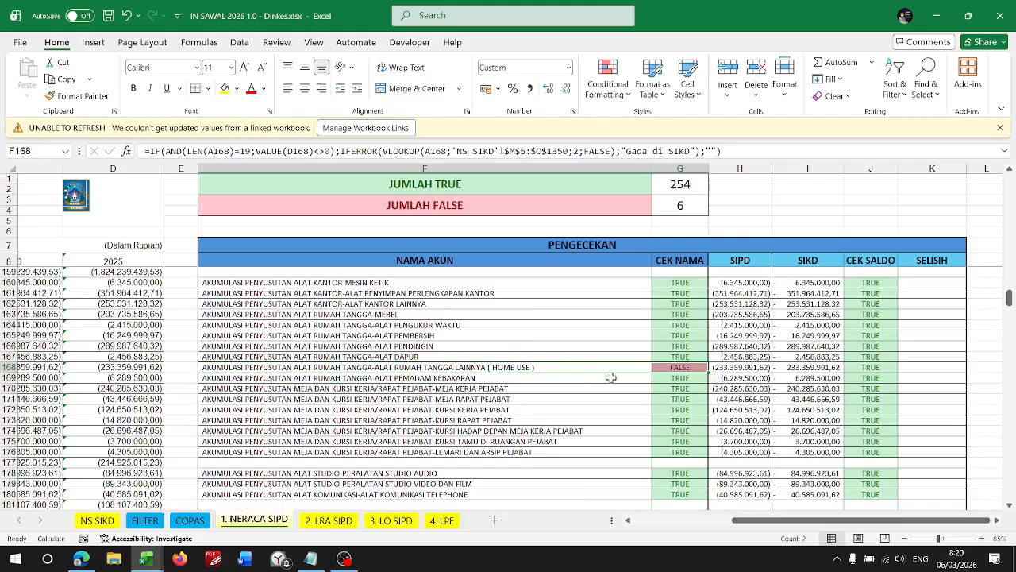
pyautogui.scroll(6, 635, 376)
pyautogui.scroll(4, 638, 376)
pyautogui.scroll(20, 390, 476)
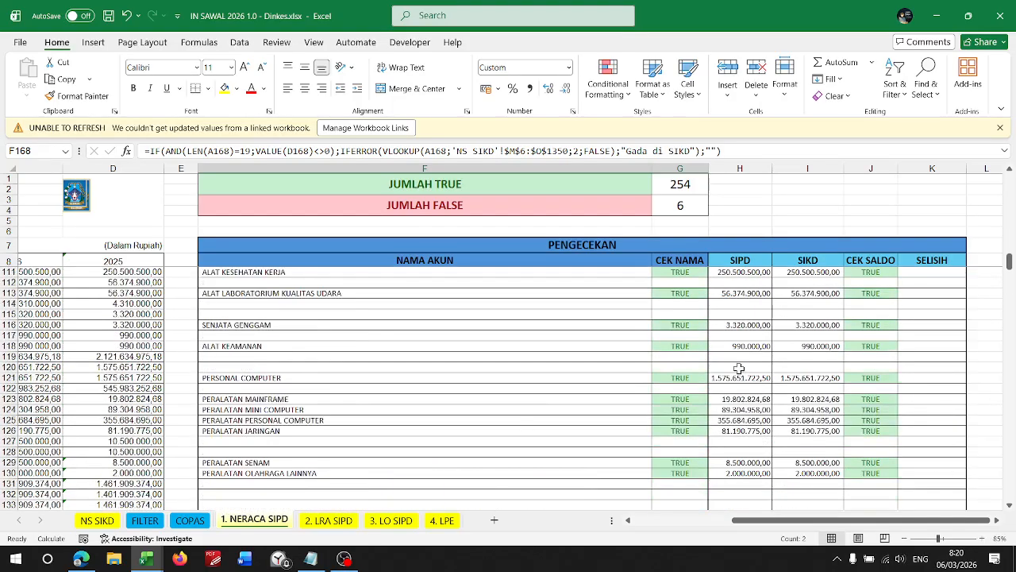
pyautogui.scroll(12, 814, 336)
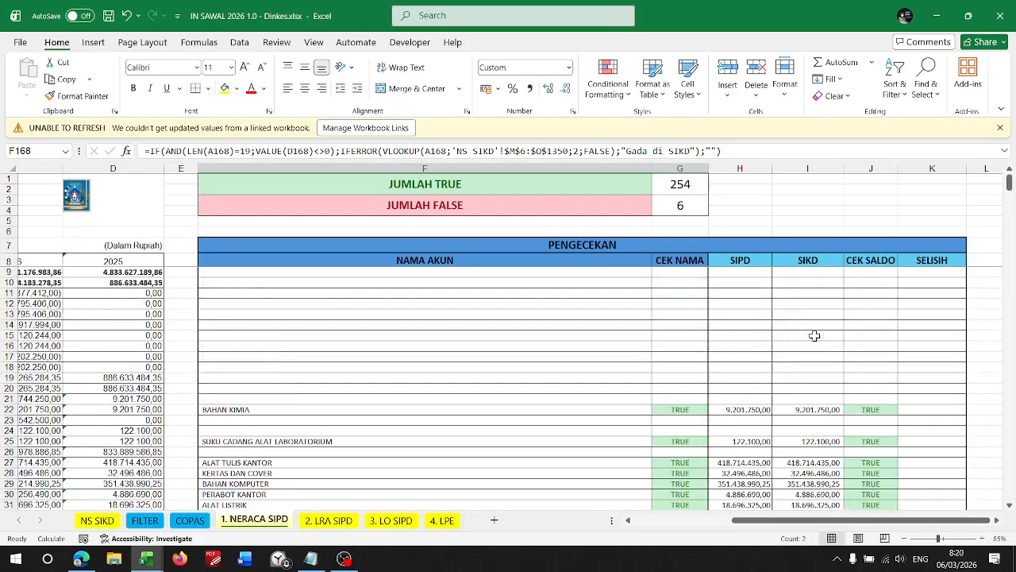
pyautogui.scroll(-7, 317, 425)
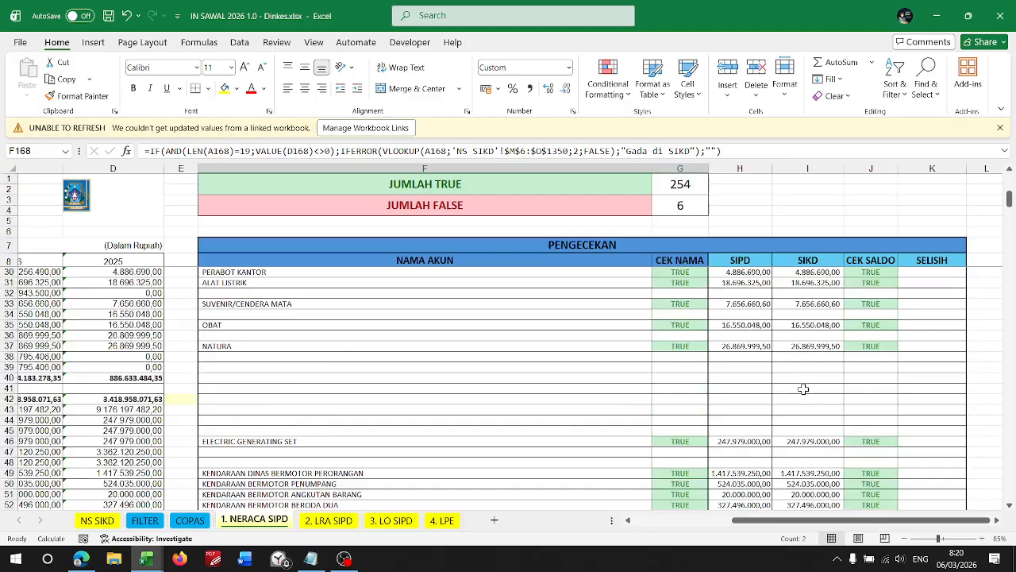
pyautogui.scroll(-11, 804, 389)
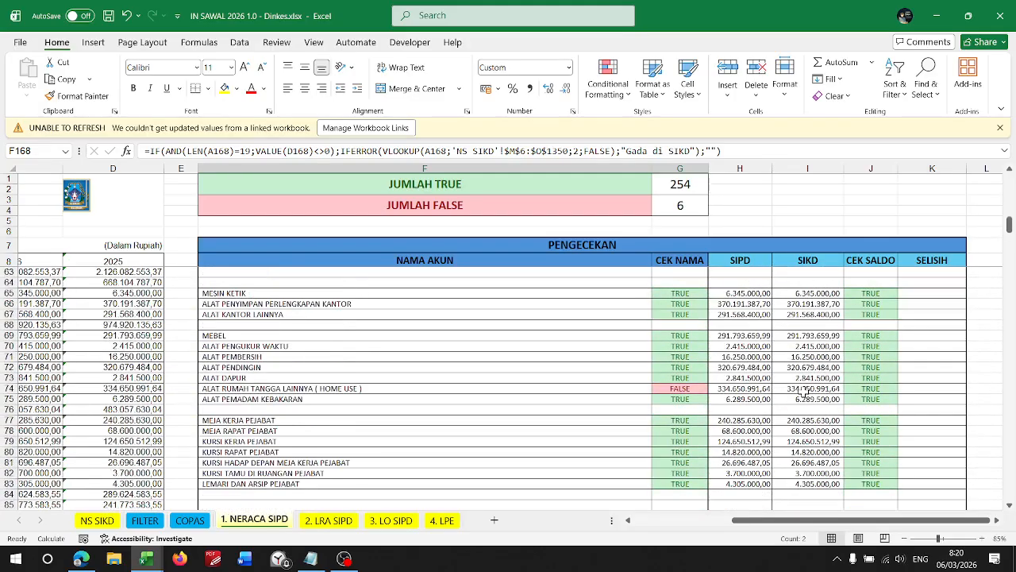
pyautogui.scroll(4, 804, 389)
pyautogui.scroll(5, 806, 389)
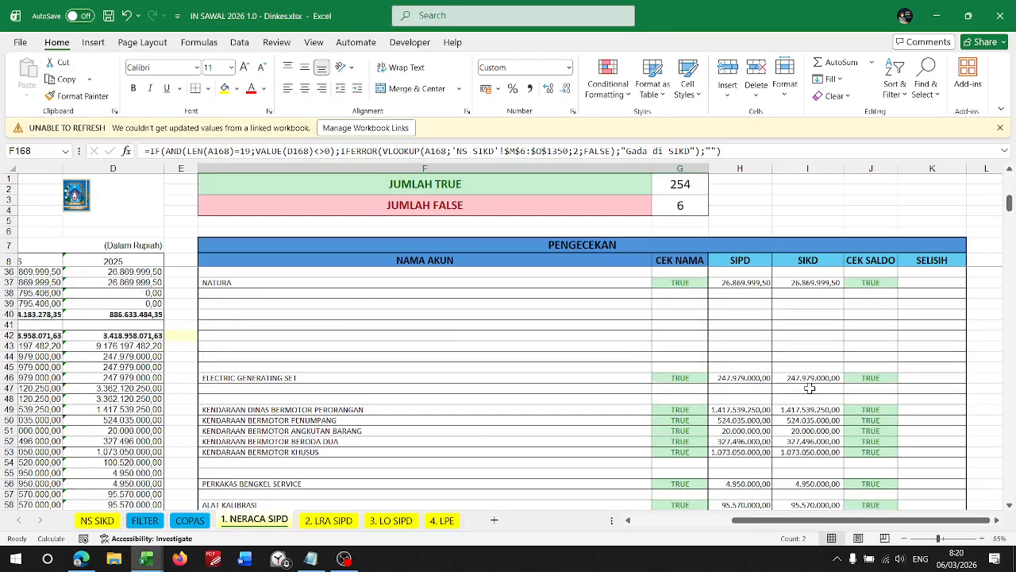
# - Compare the NS SIKD and COPAS sheets, then return to 1. NERACA SIPD
pyautogui.click(114, 522)
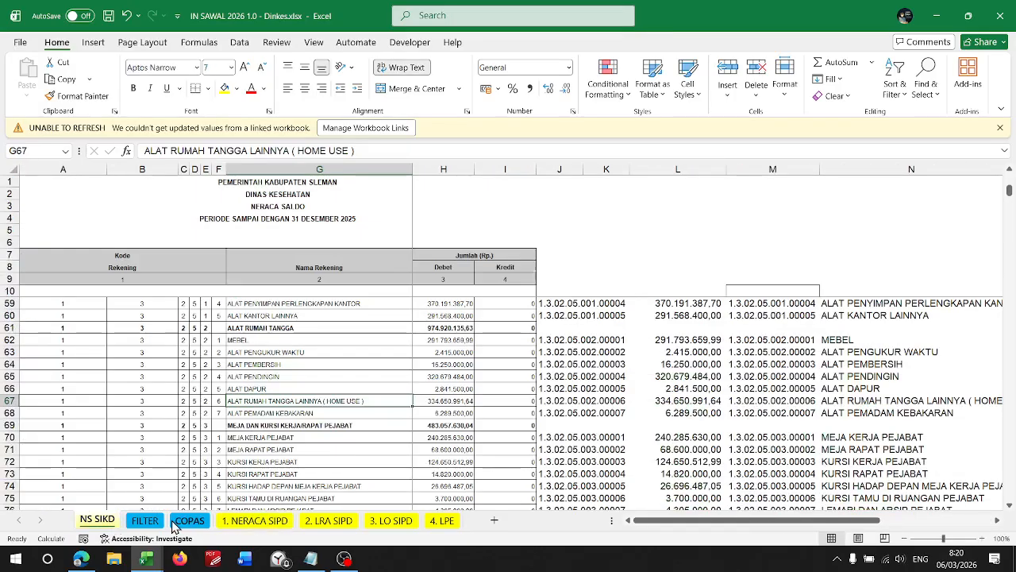
pyautogui.click(173, 522)
pyautogui.click(100, 521)
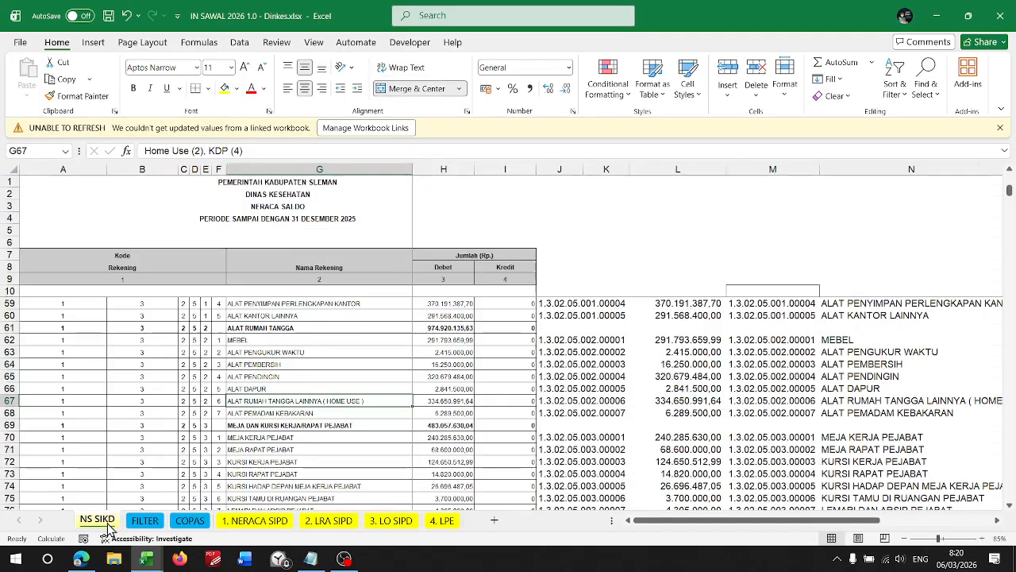
pyautogui.click(192, 523)
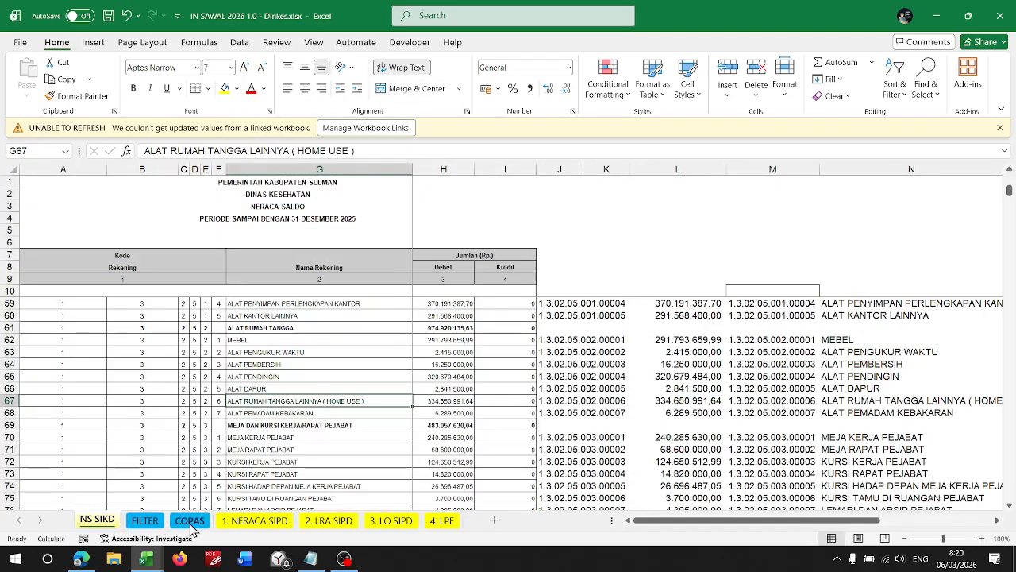
pyautogui.click(254, 520)
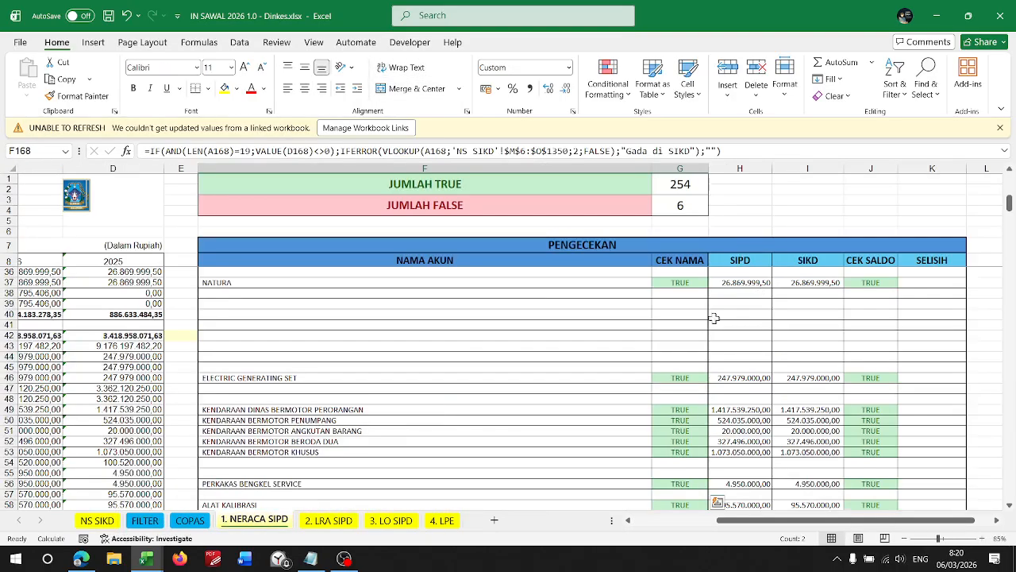
pyautogui.hscroll(-3, 357, 391)
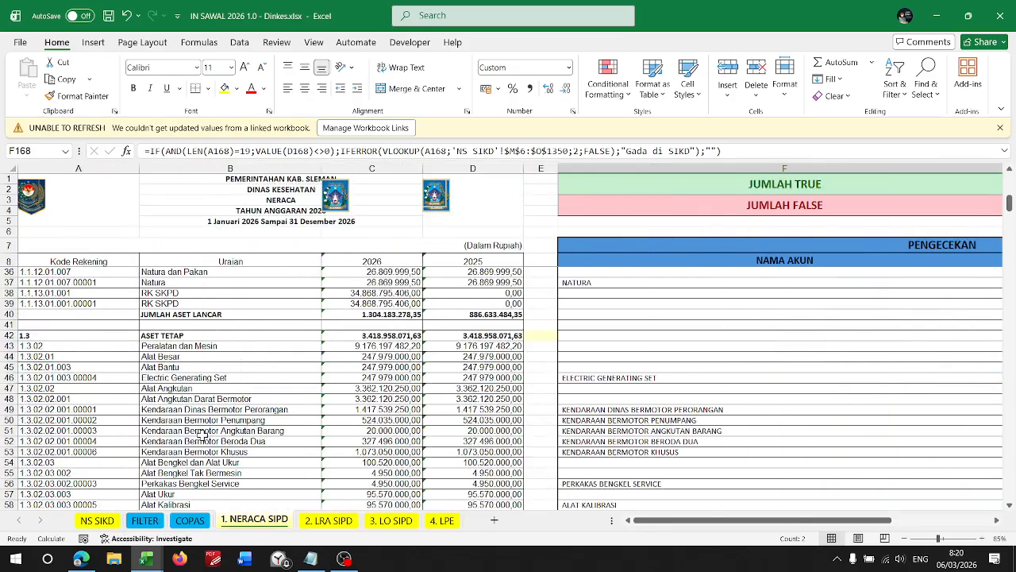
pyautogui.scroll(9, 213, 431)
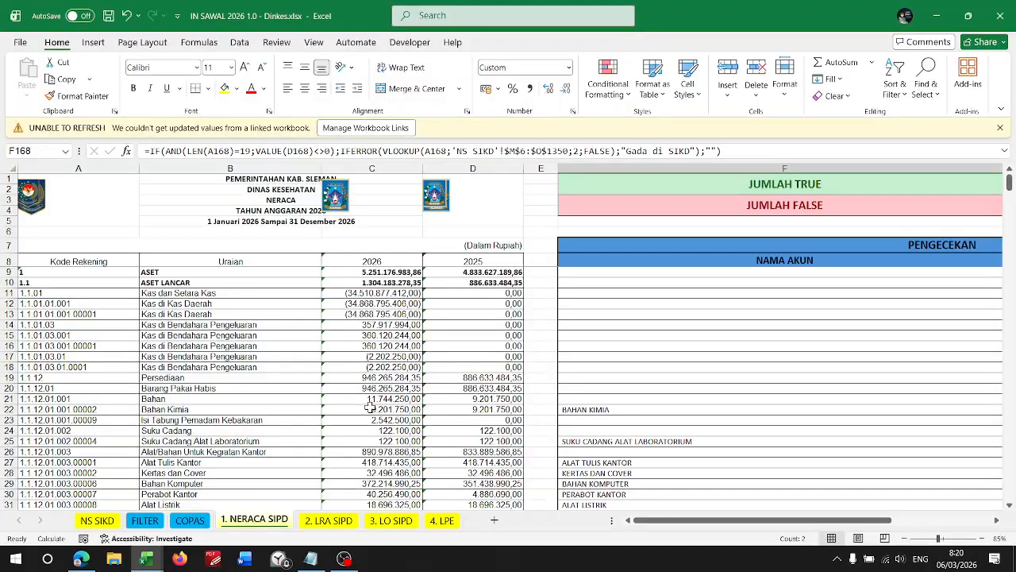
# - Enter 2000 as Alat Tulis Kantor's 2025 balance in D27
pyautogui.click(479, 423)
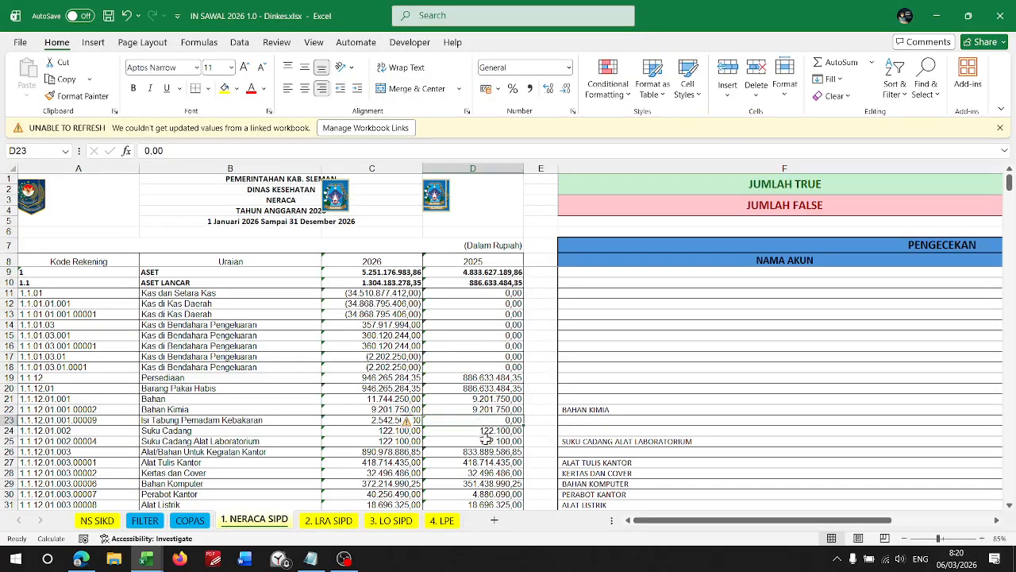
pyautogui.click(495, 462)
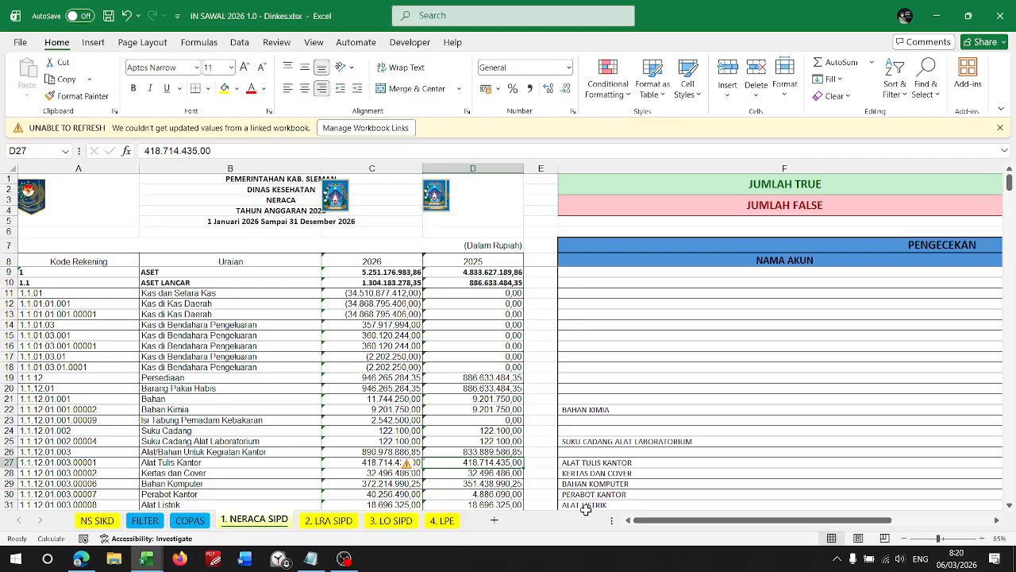
pyautogui.write('2000')
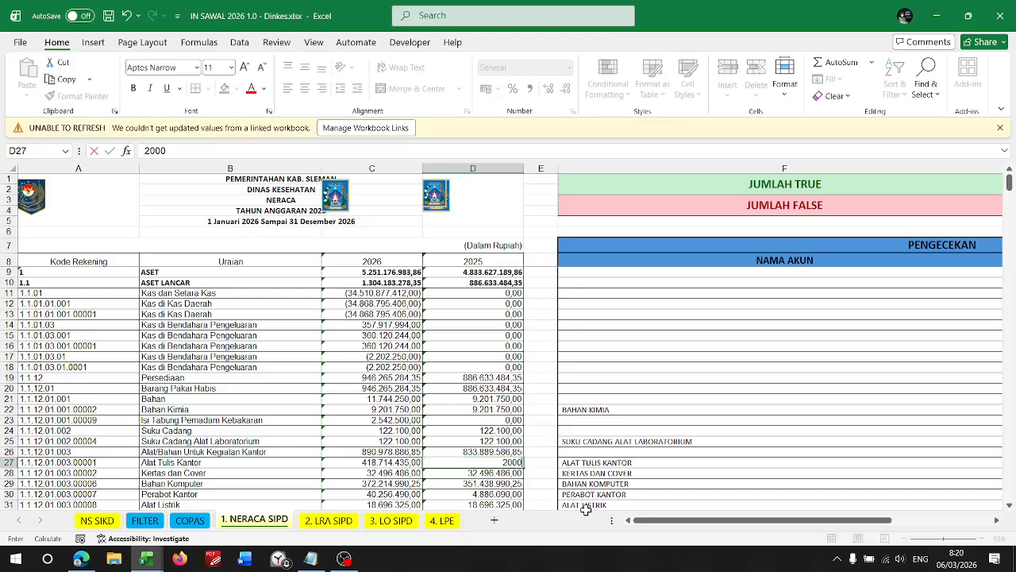
pyautogui.press('Return')
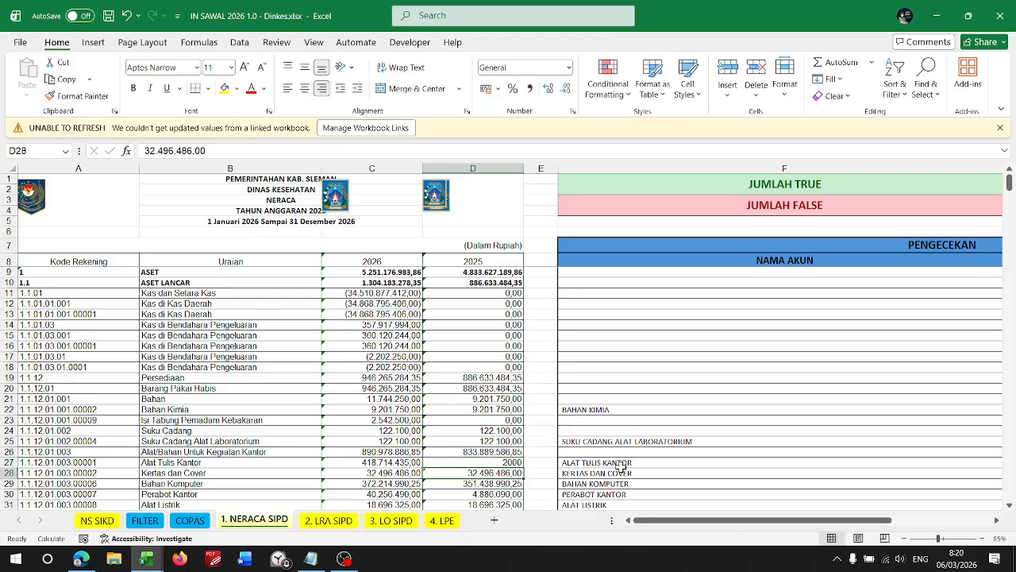
pyautogui.hscroll(5, 621, 463)
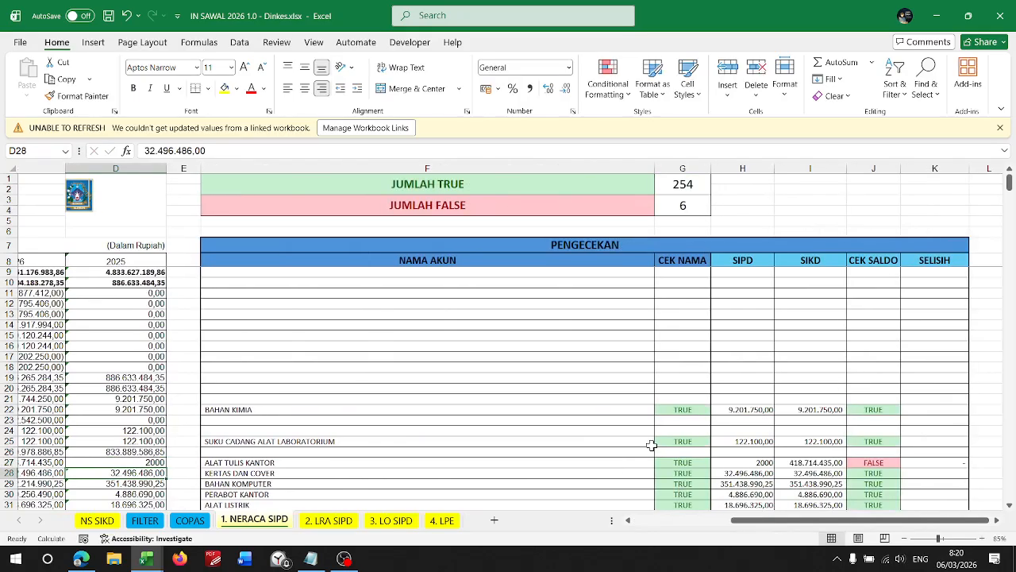
pyautogui.hscroll(-2, 651, 446)
pyautogui.moveTo(214, 469); pyautogui.dragTo(233, 464)
pyautogui.press('Escape')
pyautogui.click(270, 462)
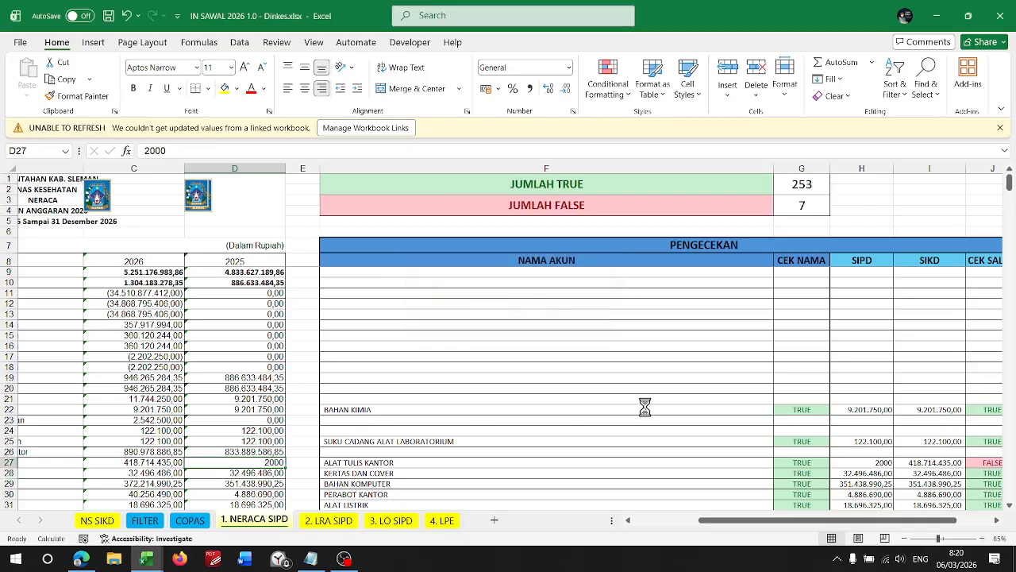
# - Inspect the checking table entries and the JUMLAH FALSE count formula in G3
pyautogui.click(510, 399)
pyautogui.hscroll(2, 691, 397)
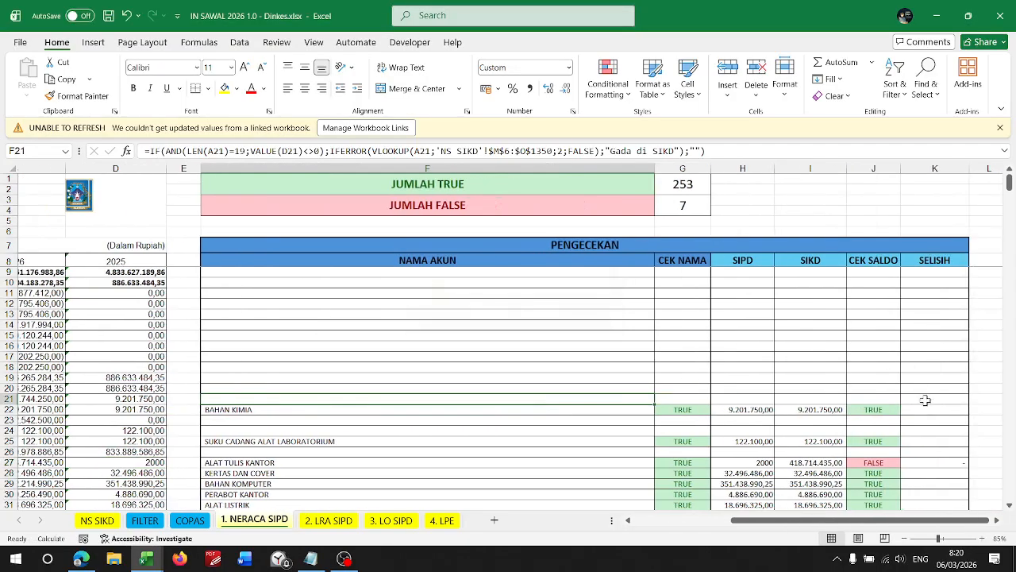
pyautogui.scroll(-4, 925, 396)
pyautogui.click(409, 366)
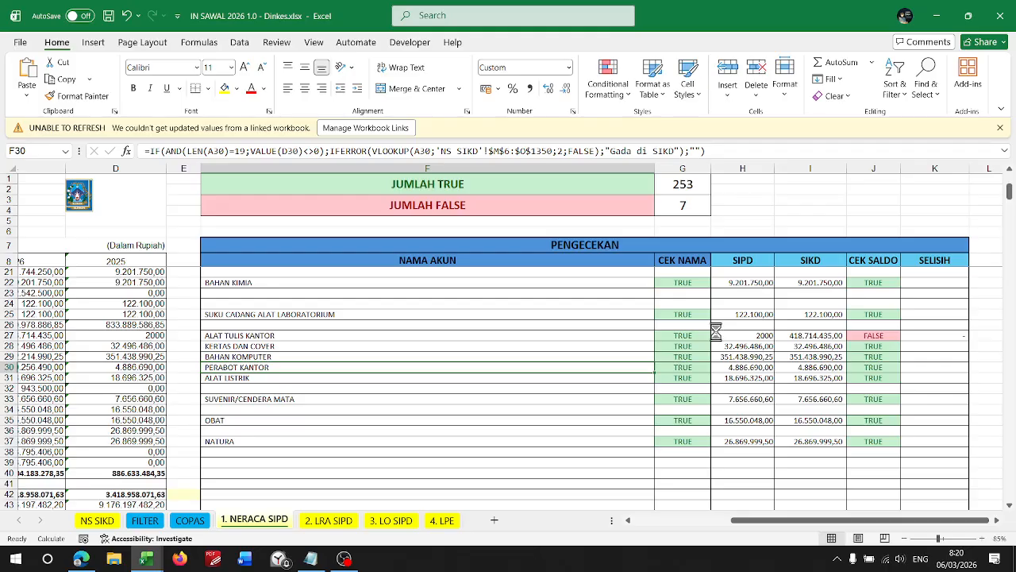
pyautogui.scroll(-1, 743, 206)
pyautogui.click(666, 203)
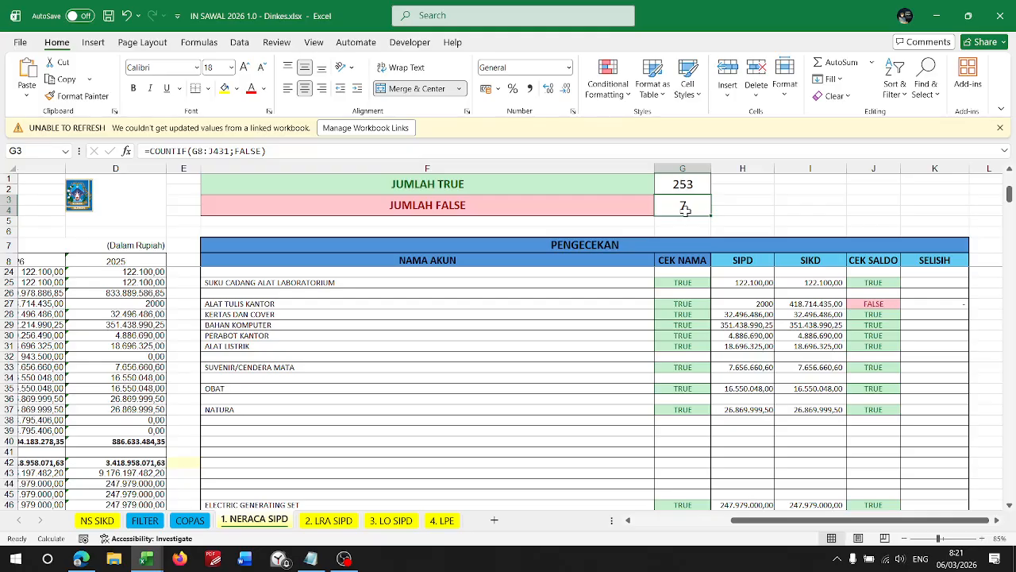
pyautogui.scroll(-3, 733, 376)
pyautogui.scroll(3, 828, 365)
# - Format H27 as Accounting with two decimals and recommit the K27 SELISIH formula
pyautogui.click(764, 303)
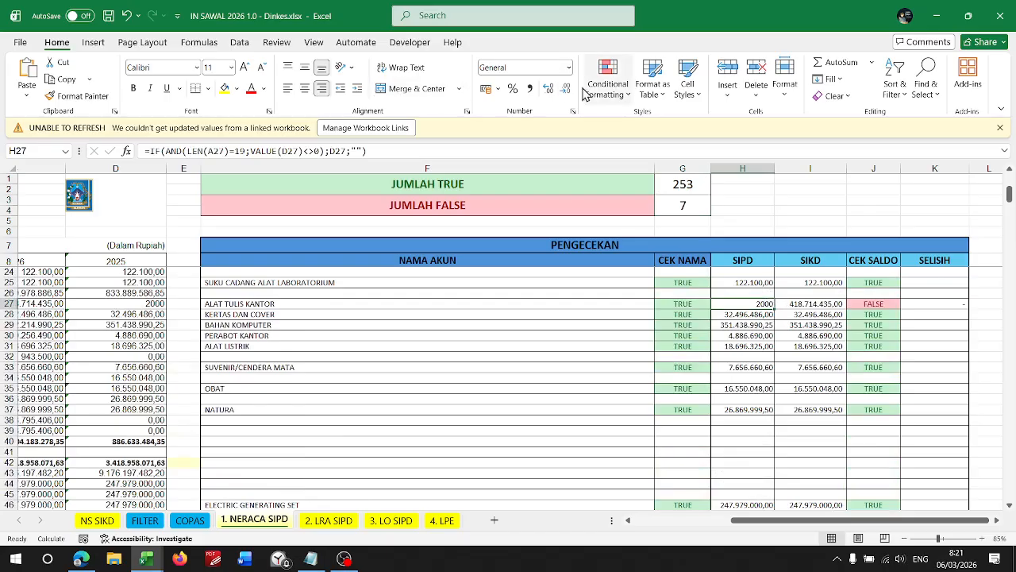
pyautogui.click(529, 88)
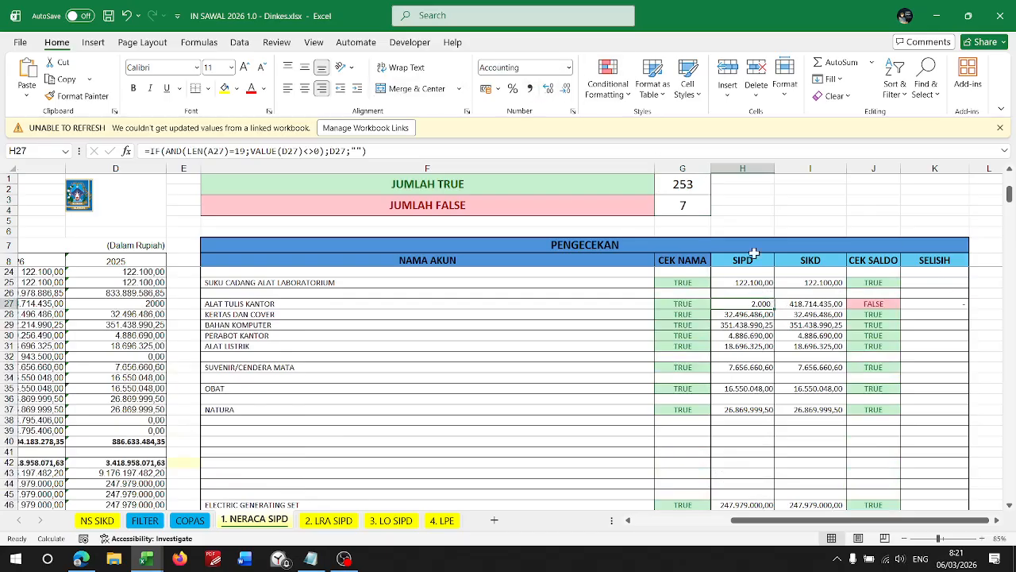
pyautogui.click(548, 88)
pyautogui.moveTo(346, 303); pyautogui.dragTo(786, 303)
pyautogui.click(750, 304)
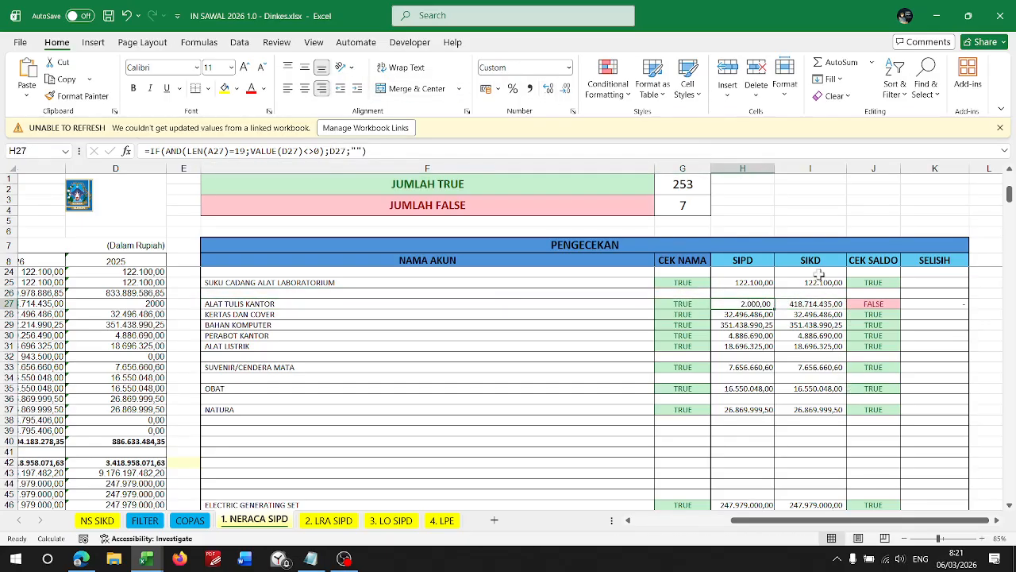
pyautogui.click(826, 304)
pyautogui.click(961, 304)
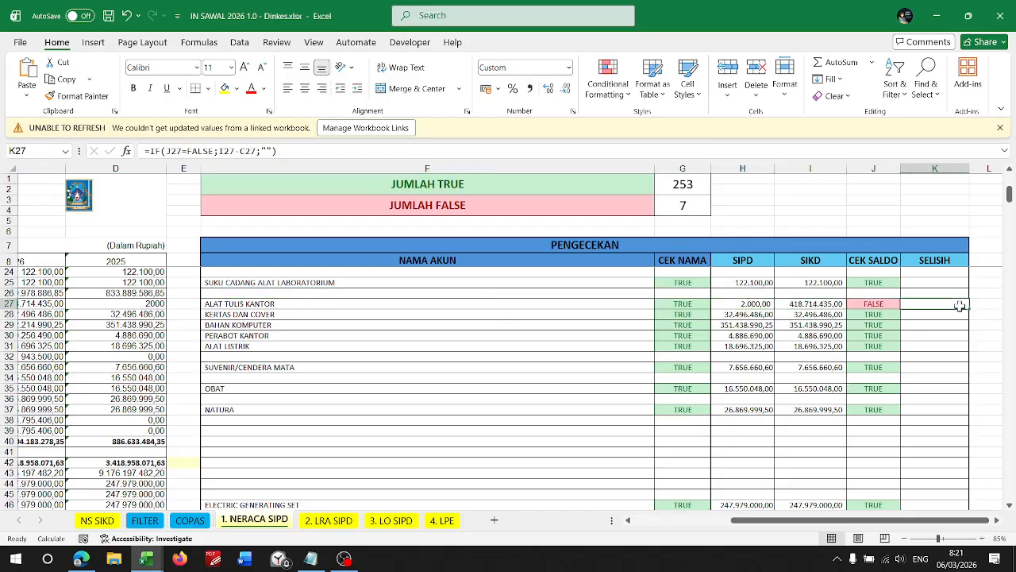
pyautogui.doubleClick(961, 304)
pyautogui.press('Return')
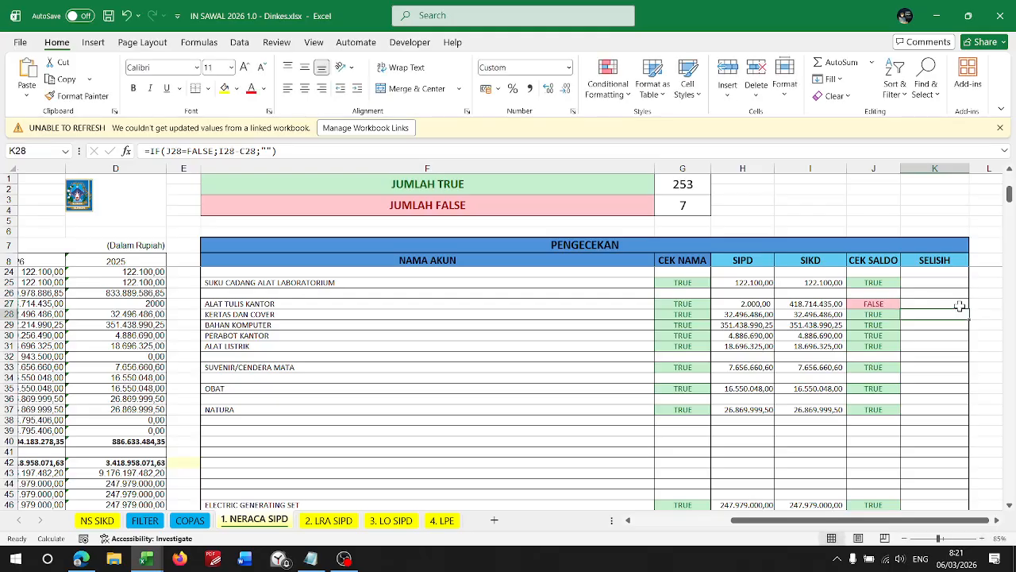
pyautogui.click(196, 521)
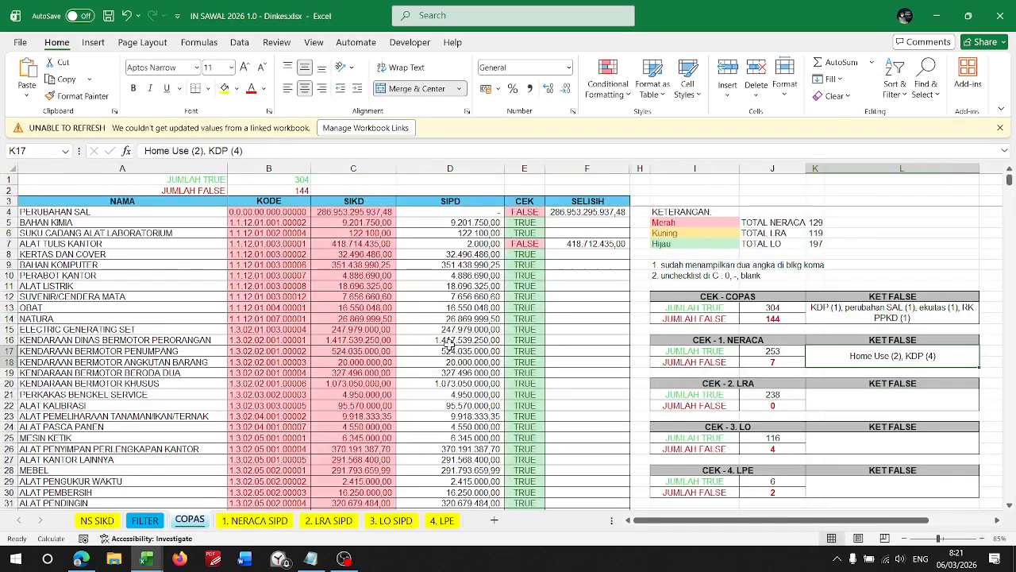
# - Review Alat Tulis Kantor's row 7 amounts on COPAS and copy its account code 1.1.12.01.003.00001
pyautogui.click(29, 231)
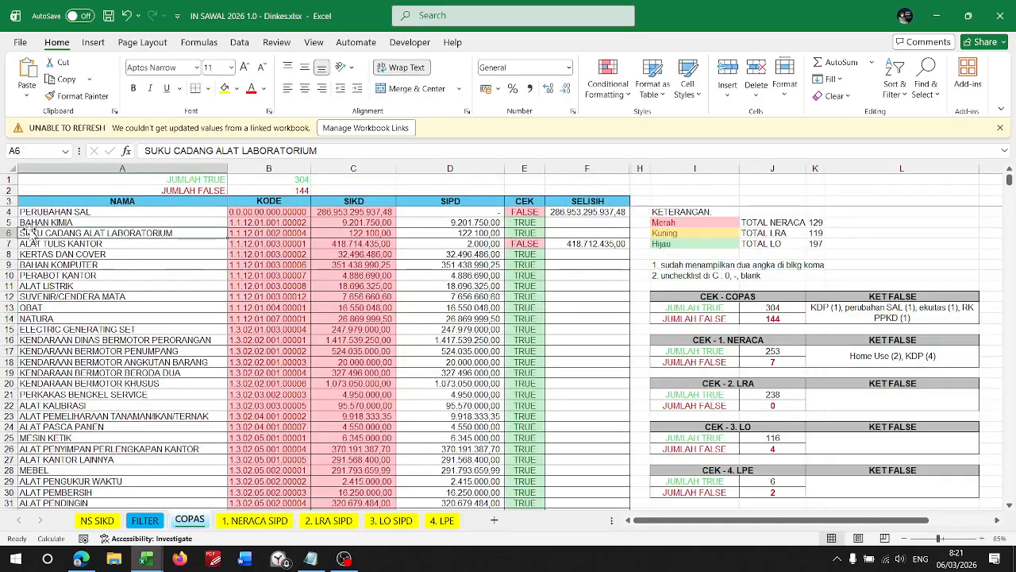
pyautogui.click(46, 243)
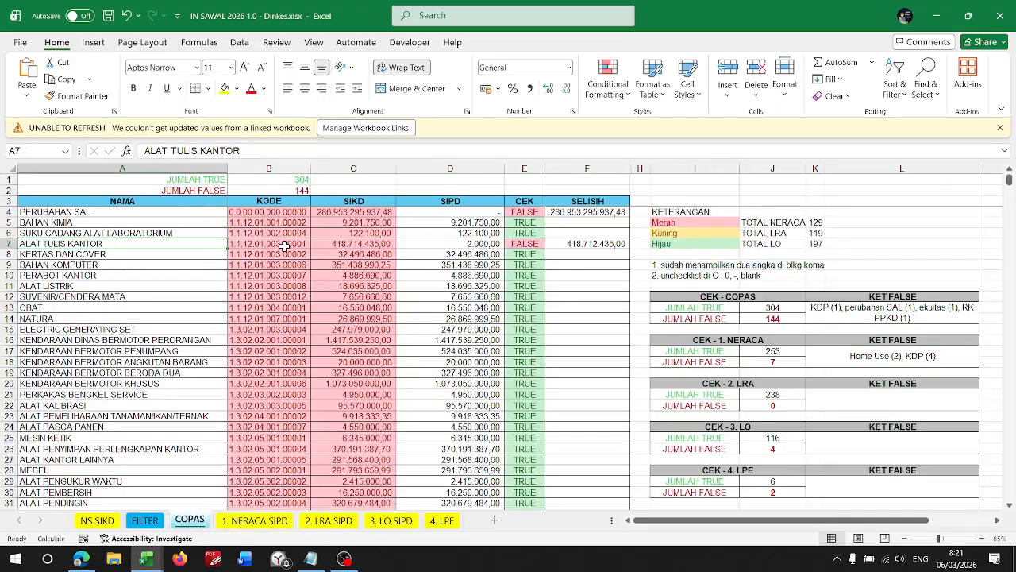
pyautogui.click(345, 244)
pyautogui.click(459, 243)
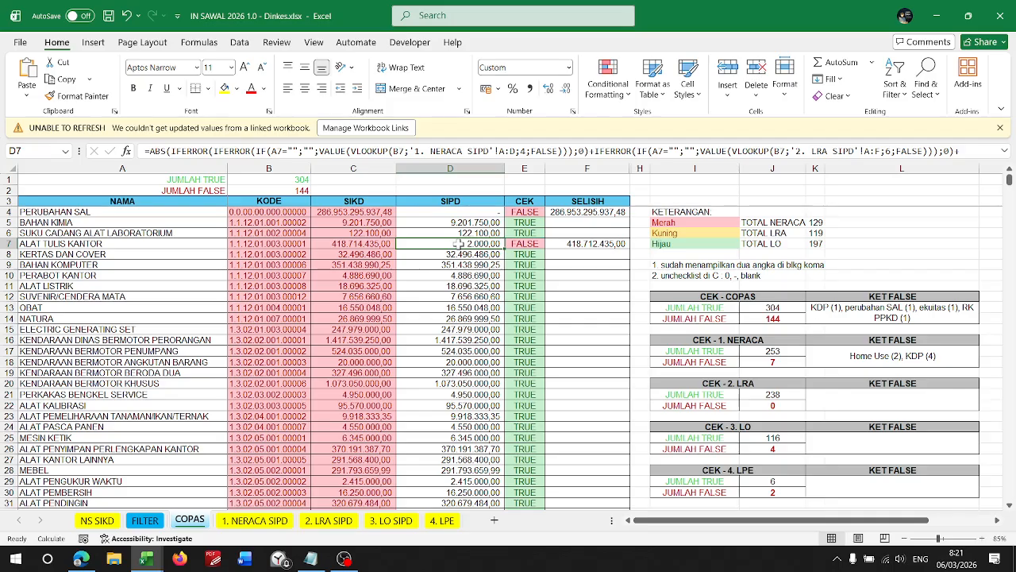
pyautogui.click(609, 245)
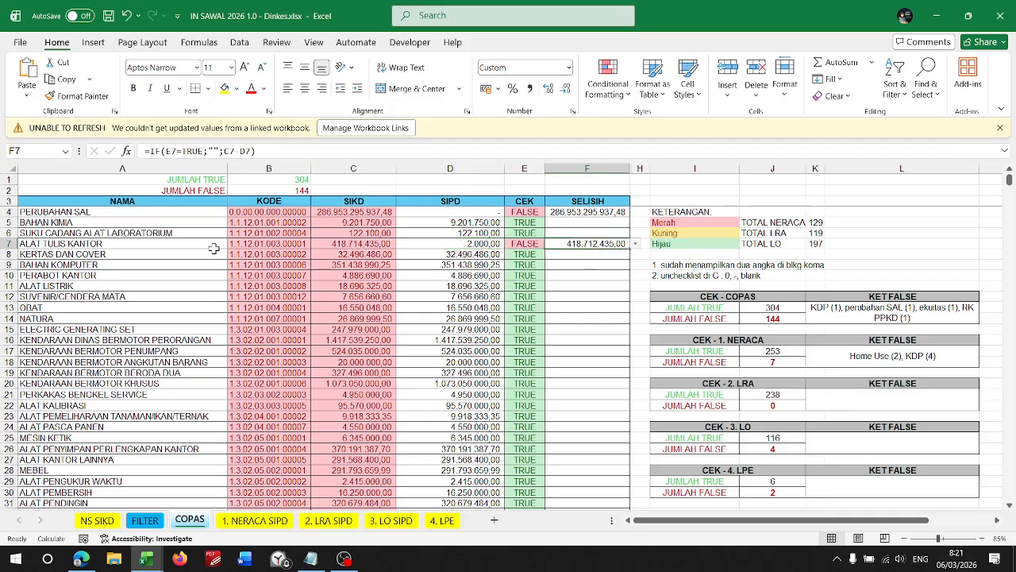
pyautogui.click(231, 244)
pyautogui.hotkey('ctrl', 'c')
pyautogui.hotkey('alt', 'Tab')
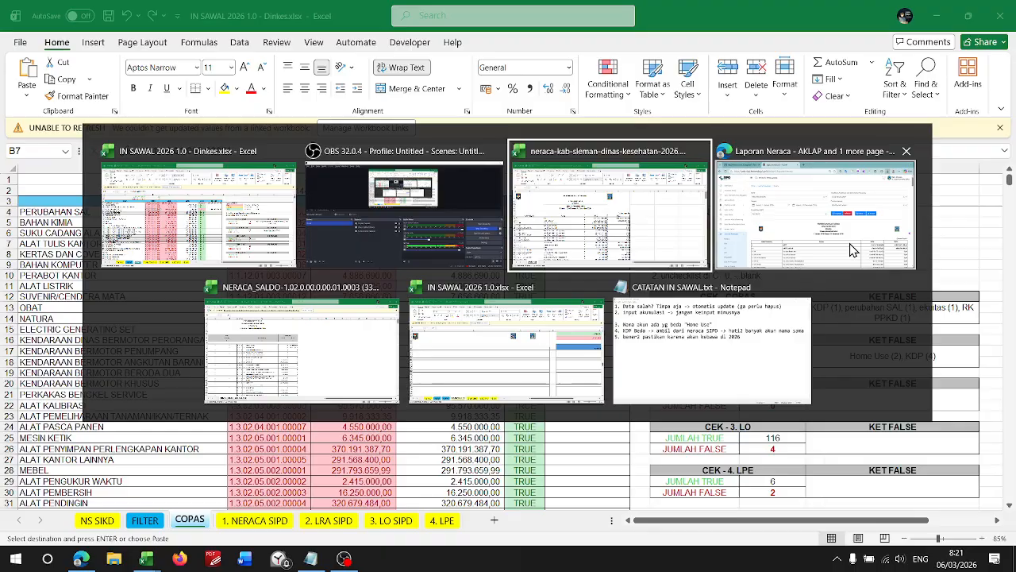
# - In the neraca import form, choose DINAS KESEHATAN and the pasted Alat Tulis Kantor account code
pyautogui.click(801, 262)
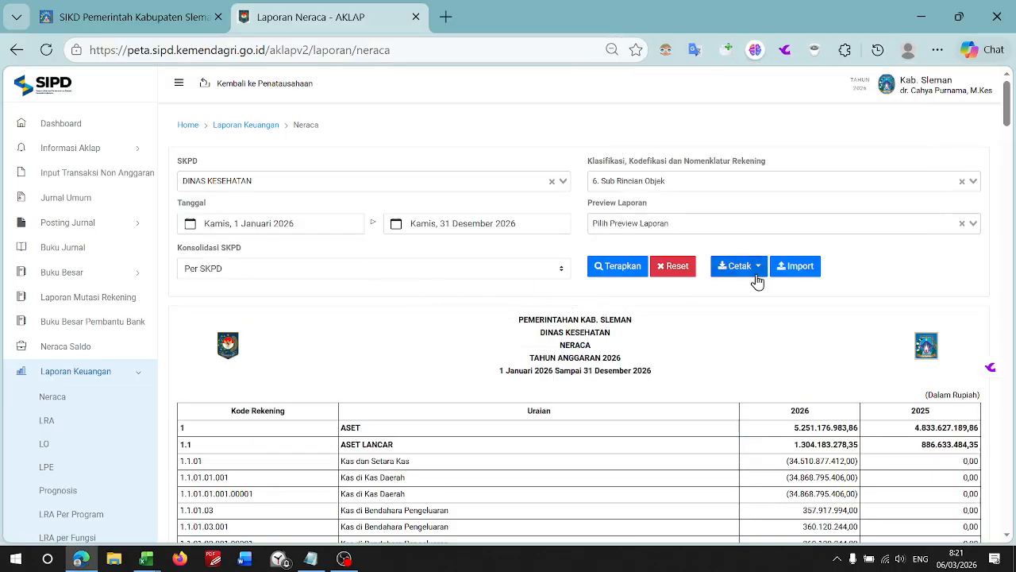
pyautogui.click(798, 270)
pyautogui.click(386, 153)
pyautogui.scroll(10, 386, 222)
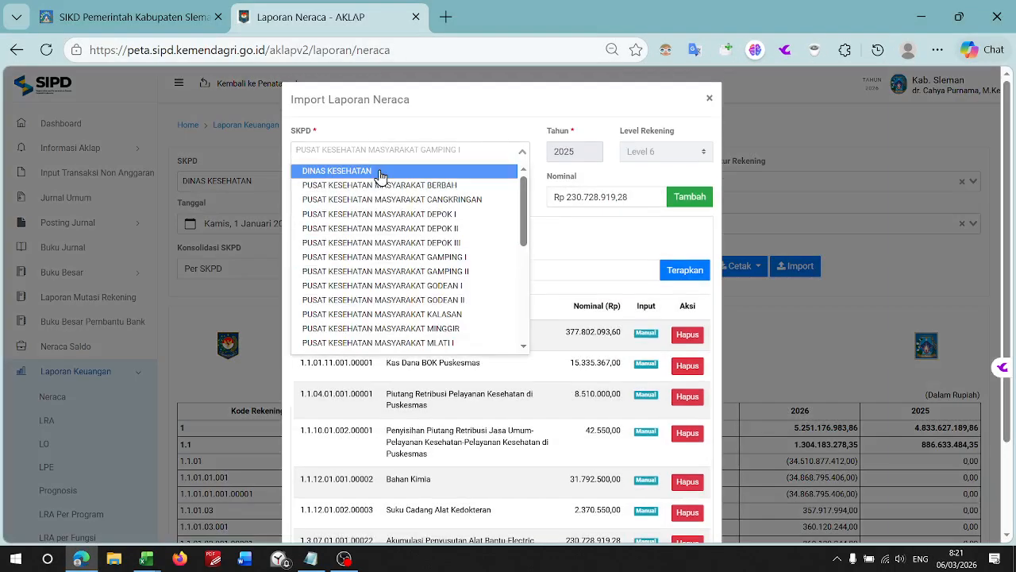
pyautogui.click(342, 168)
pyautogui.click(403, 199)
pyautogui.hotkey('ctrl', 'v')
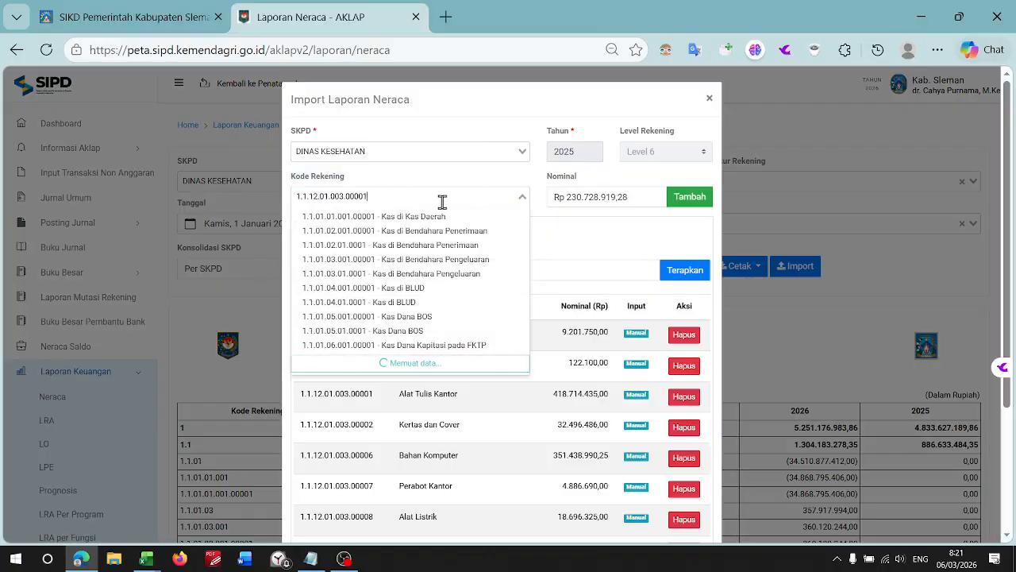
pyautogui.click(439, 218)
# - Enter 418.714.435,00 as the Nominal, add the entry and confirm saving
pyautogui.click(599, 196)
pyautogui.hotkey('alt', 'Tab')
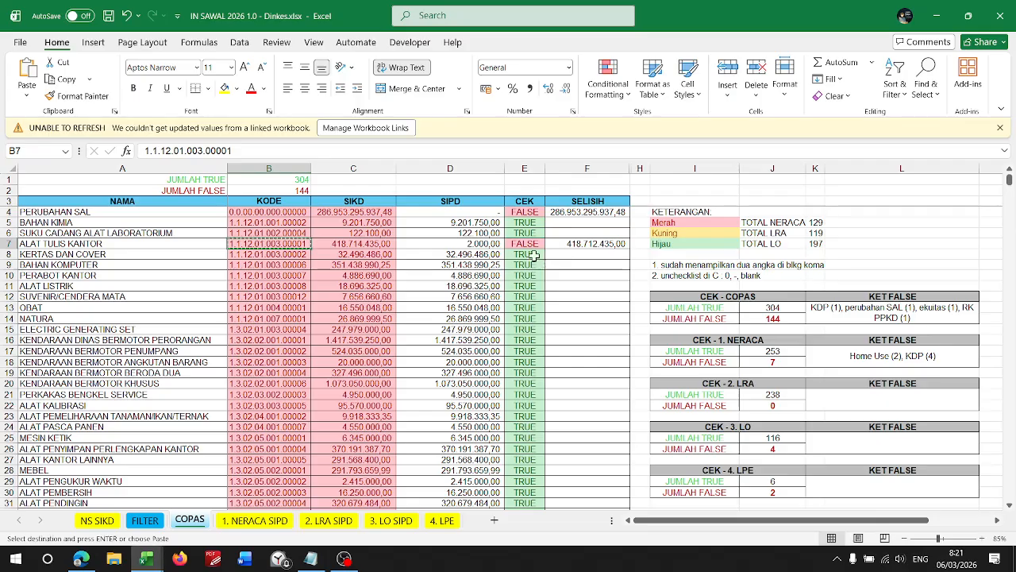
pyautogui.hotkey('alt', 'Tab')
pyautogui.tripleClick(642, 195)
pyautogui.hotkey('ctrl', 'v')
pyautogui.click(688, 198)
pyautogui.click(530, 341)
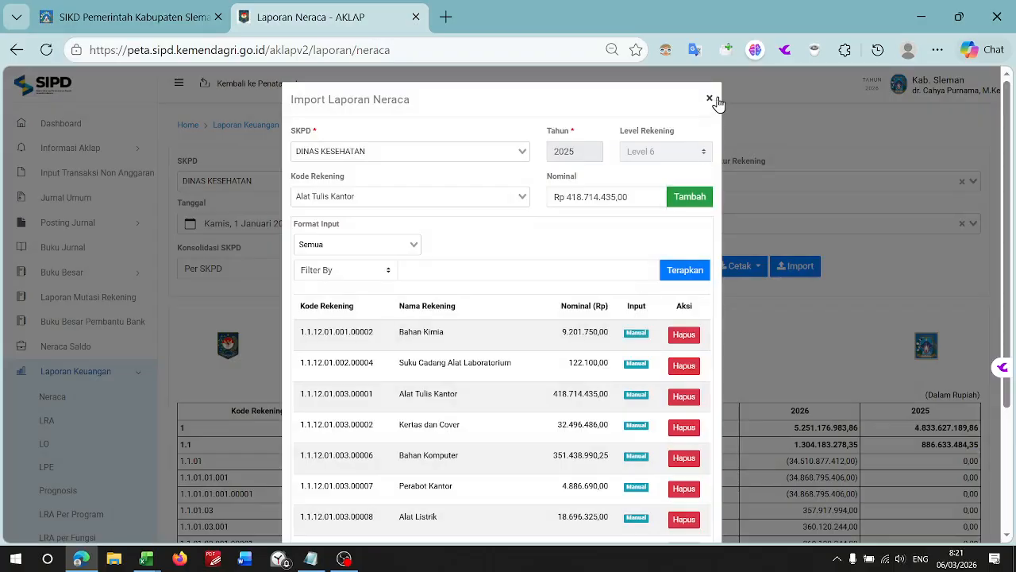
# - Close the import form, reload the neraca report and return to Excel
pyautogui.click(710, 97)
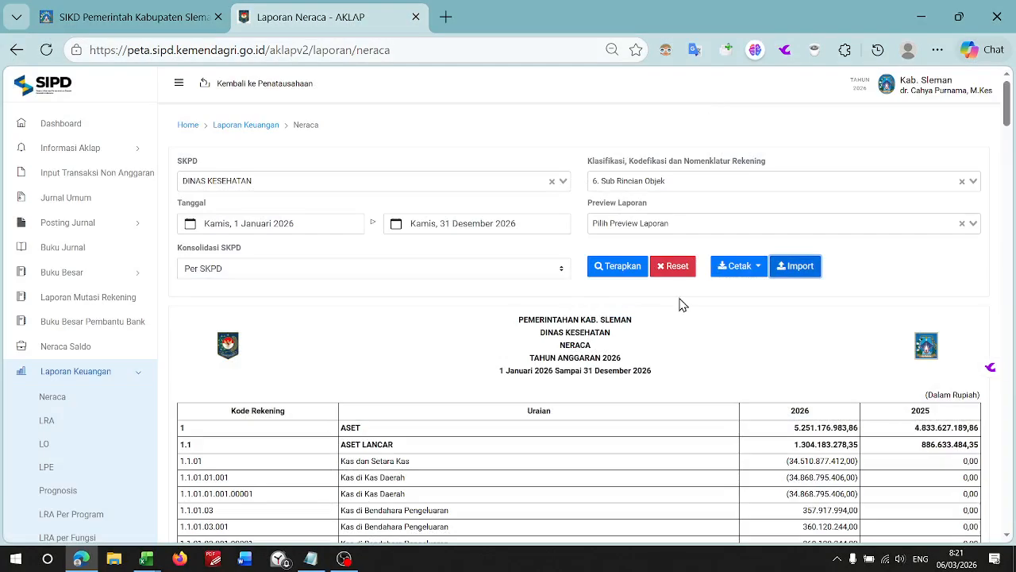
pyautogui.click(601, 268)
pyautogui.rightClick(605, 268)
pyautogui.click(540, 308)
pyautogui.hotkey('alt', 'Tab')
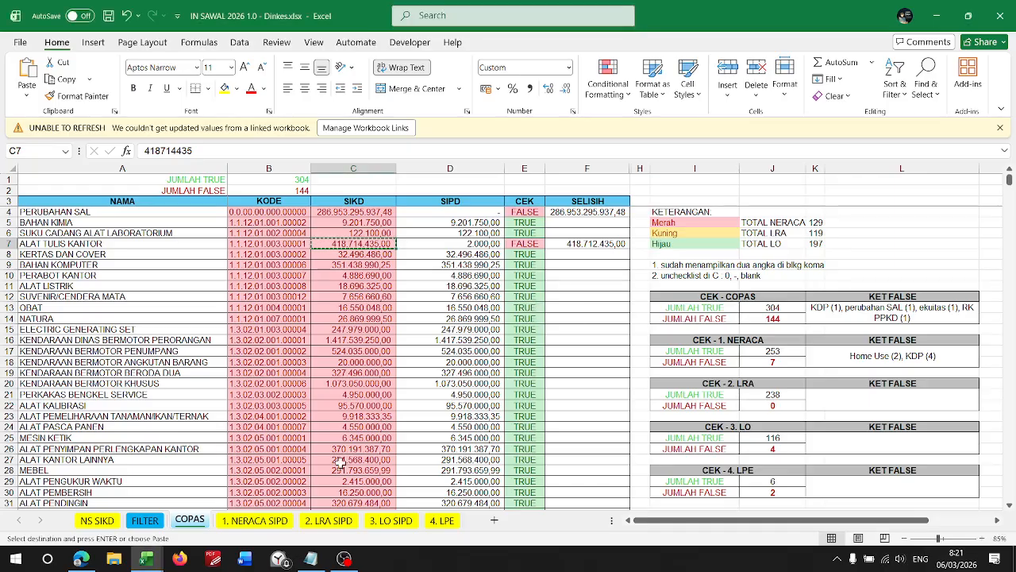
# - Undo D27 on 1. NERACA SIPD back to Alat Tulis Kantor's 418.714.435,00 balance
pyautogui.click(274, 521)
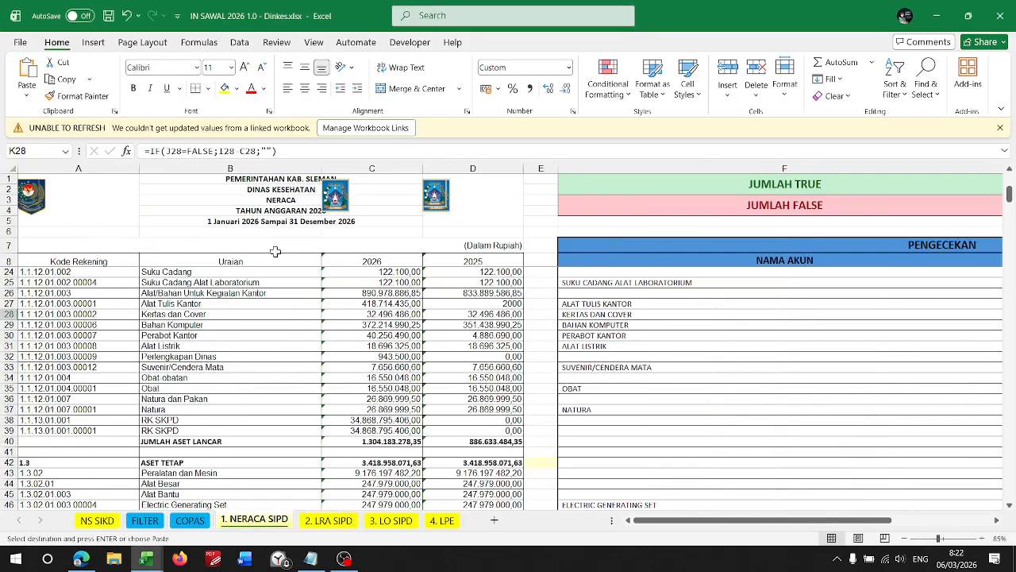
pyautogui.hscroll(3, 414, 256)
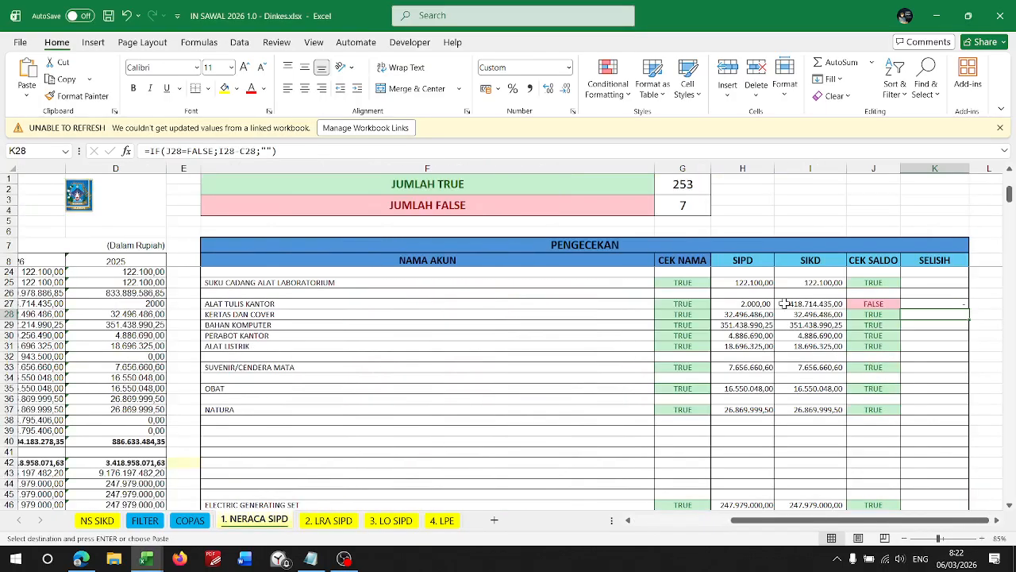
pyautogui.press('Up')
pyautogui.click(695, 321)
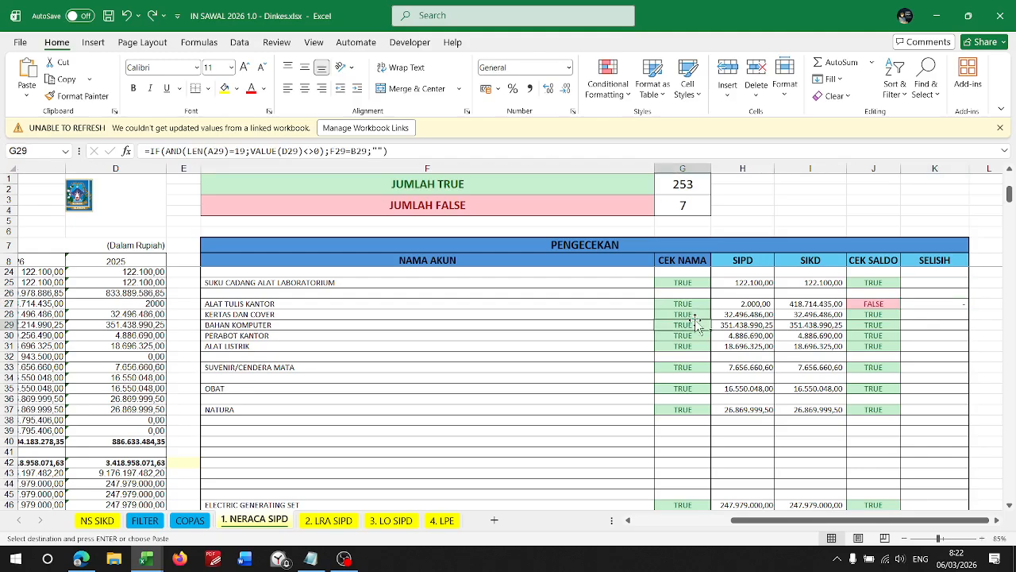
pyautogui.hotkey('ctrl', 'z')
pyautogui.hotkey('ctrl', 'z')
pyautogui.hotkey('ctrl', 'z')
pyautogui.hotkey('ctrl', 'z')
pyautogui.hotkey('ctrl', 'z')
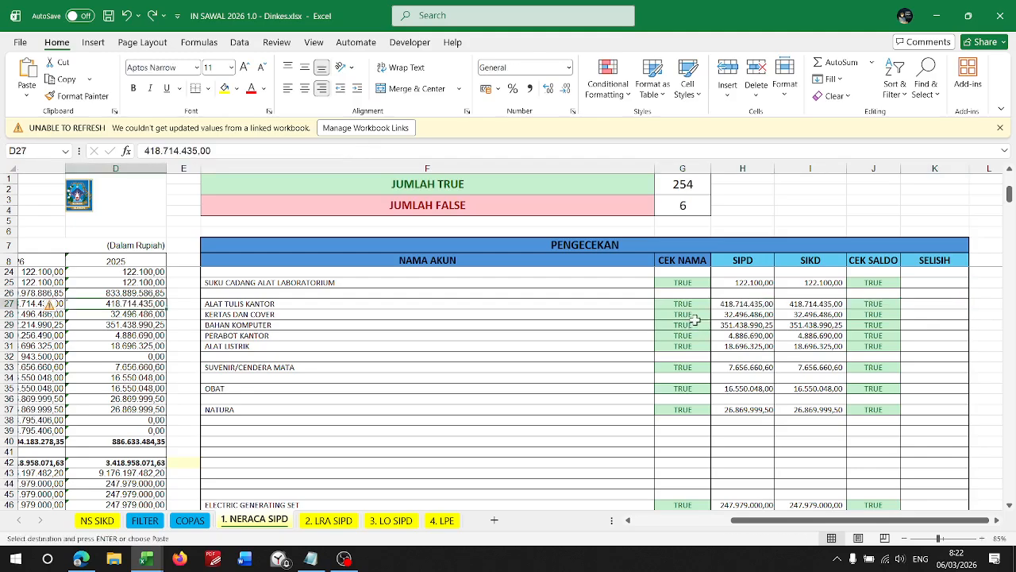
pyautogui.hscroll(2, 695, 317)
pyautogui.press('Escape')
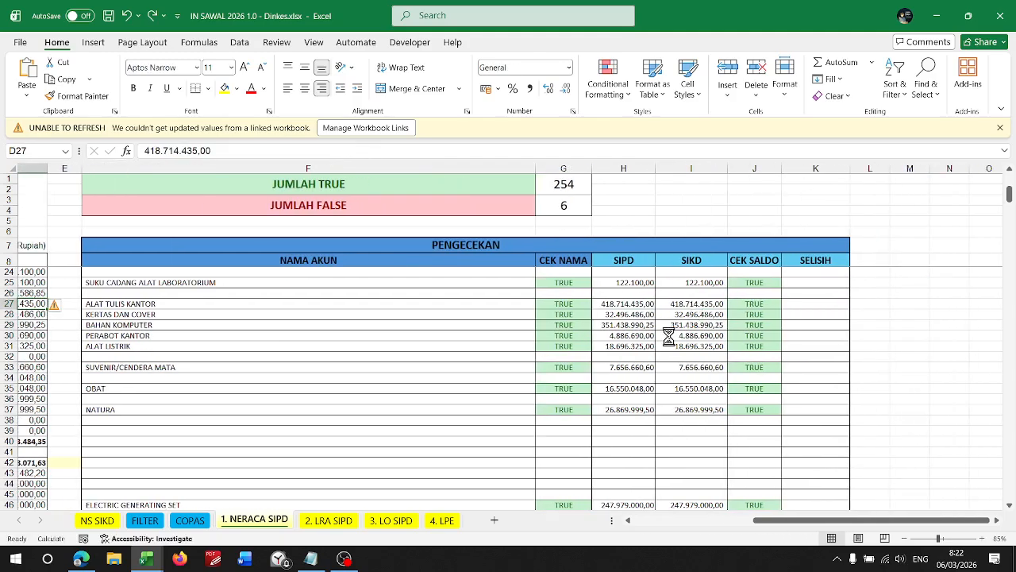
# - Scroll through the CEK columns, now tallying 254 TRUE and 6 FALSE
pyautogui.scroll(-2, 642, 345)
pyautogui.scroll(-6, 590, 356)
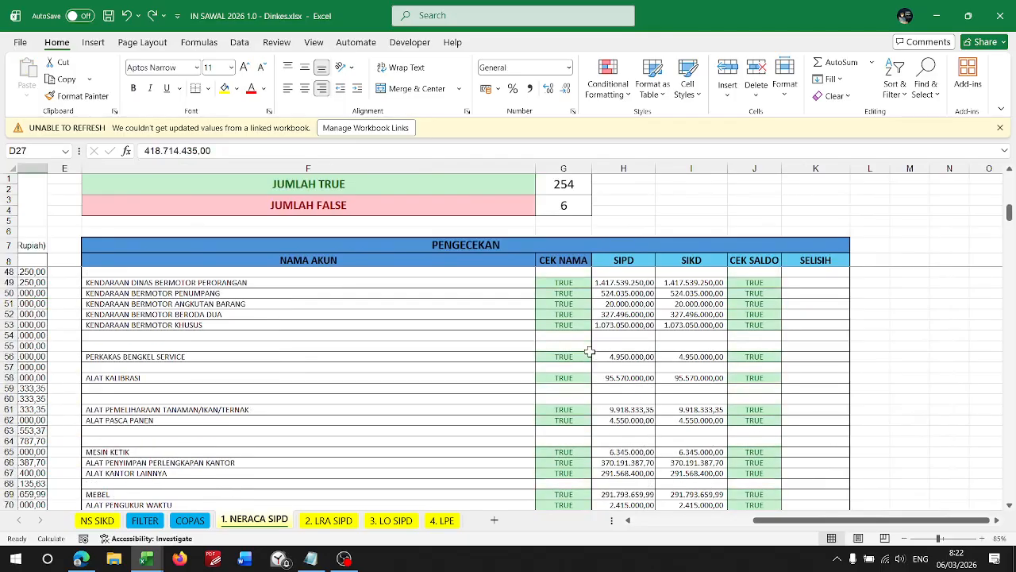
pyautogui.scroll(-5, 590, 351)
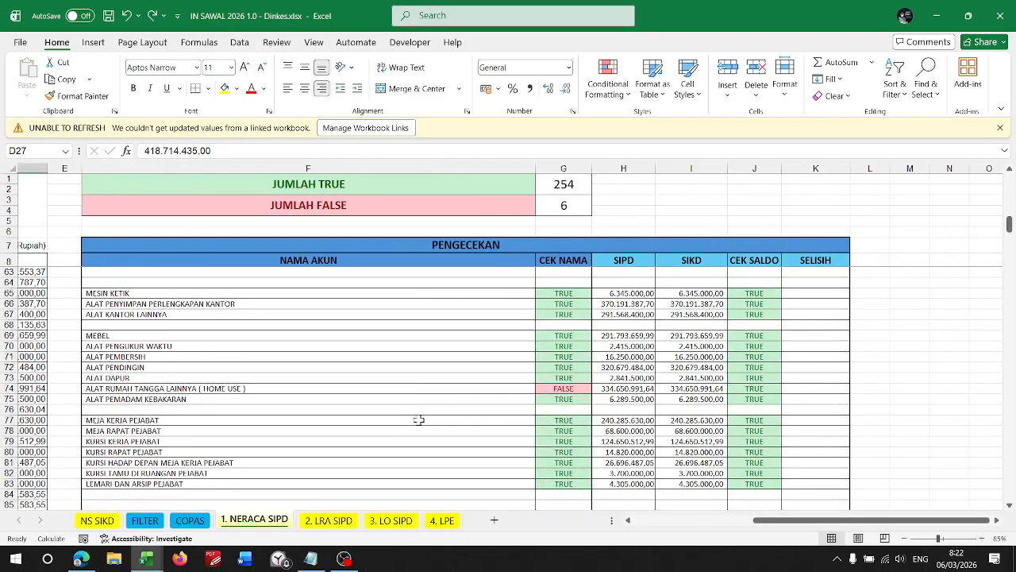
pyautogui.scroll(-5, 418, 419)
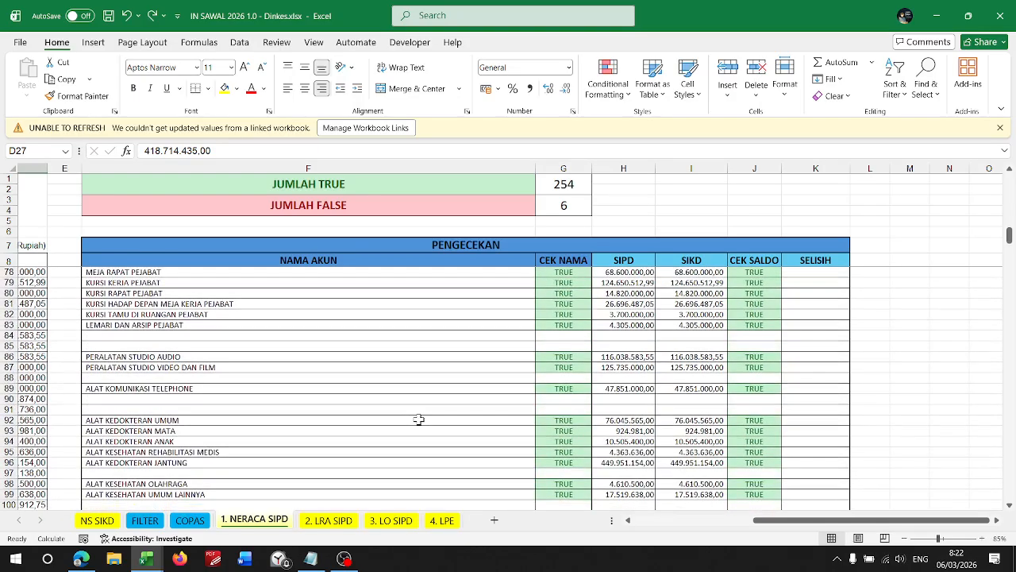
pyautogui.scroll(4, 418, 419)
pyautogui.scroll(-12, 444, 400)
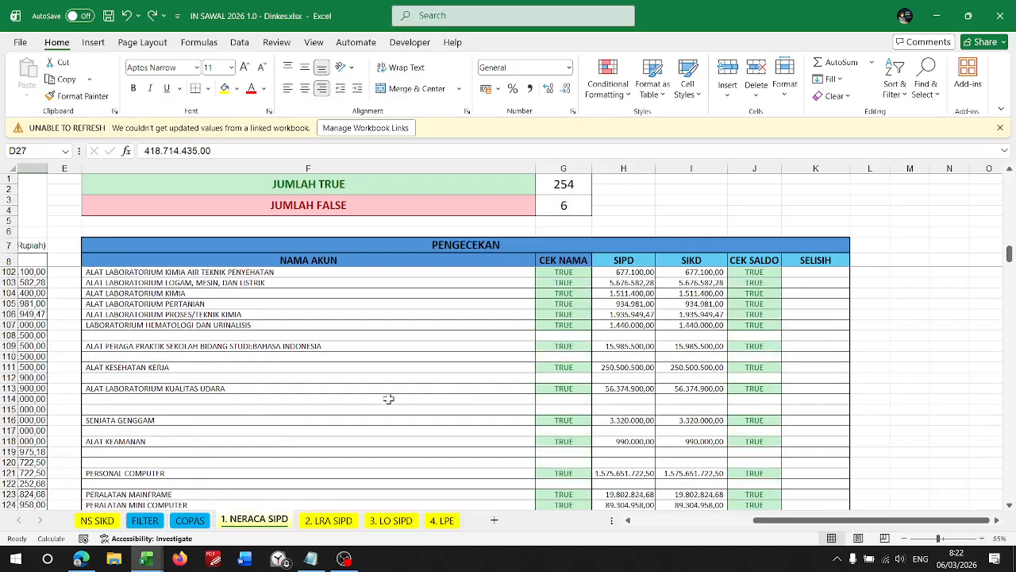
pyautogui.scroll(-10, 388, 398)
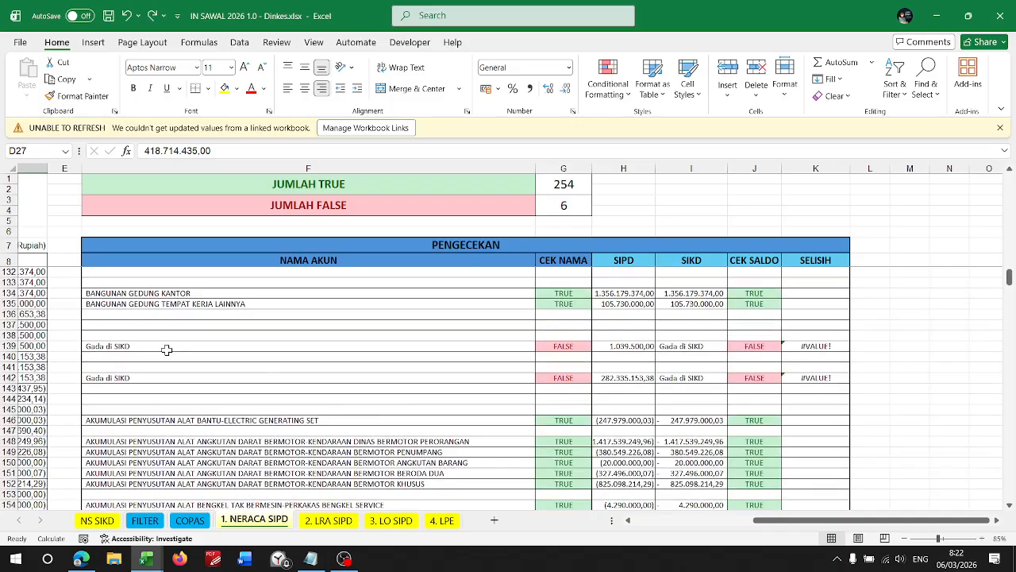
pyautogui.hscroll(-3, 167, 349)
# - Check B139's account name, then search NS SIKD for 'konstruksi' to find its 283.374.653,38 balance
pyautogui.click(166, 346)
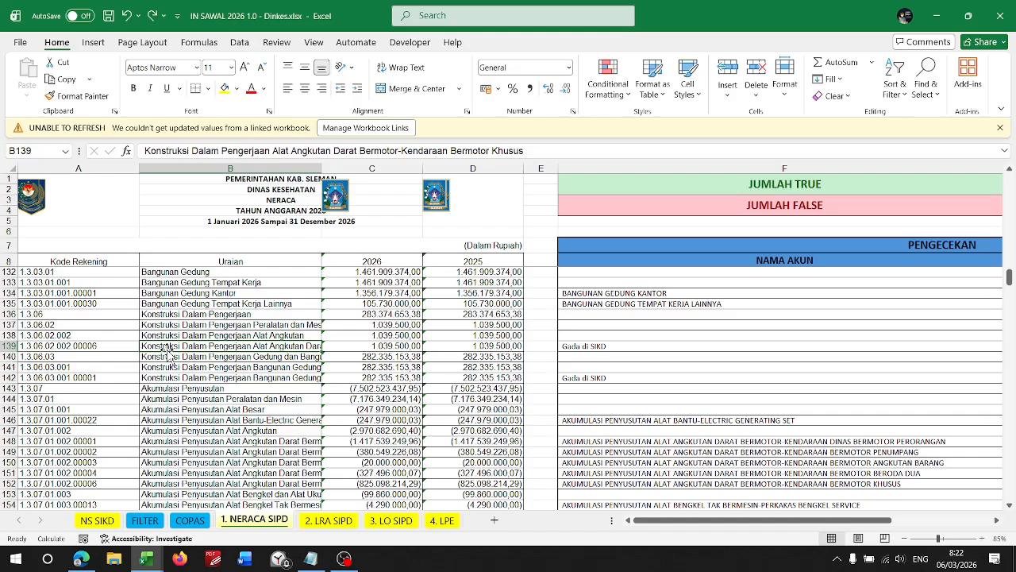
pyautogui.click(94, 520)
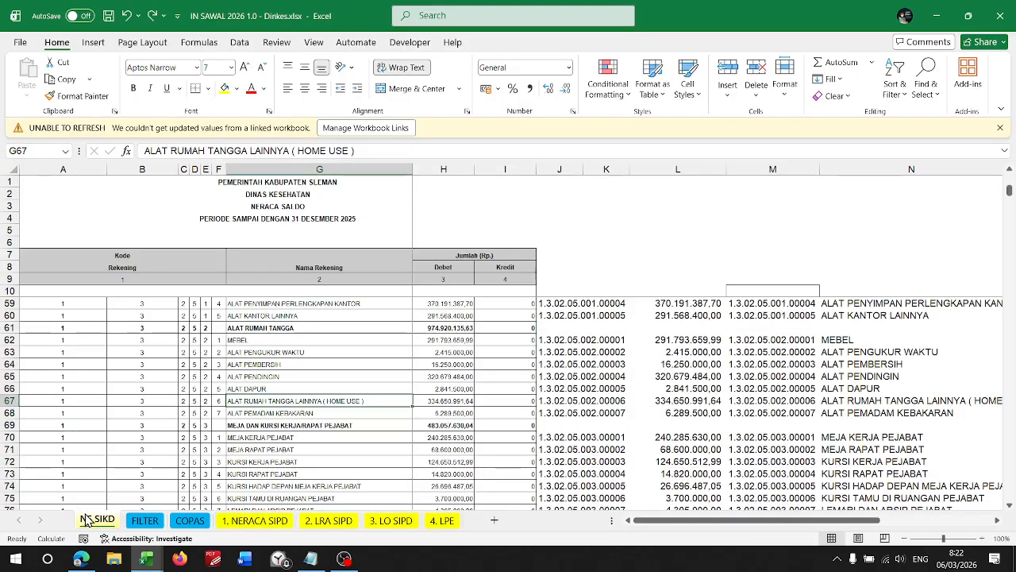
pyautogui.click(296, 449)
pyautogui.hotkey('ctrl', 'f')
pyautogui.write('konstruksi')
pyautogui.press('Return')
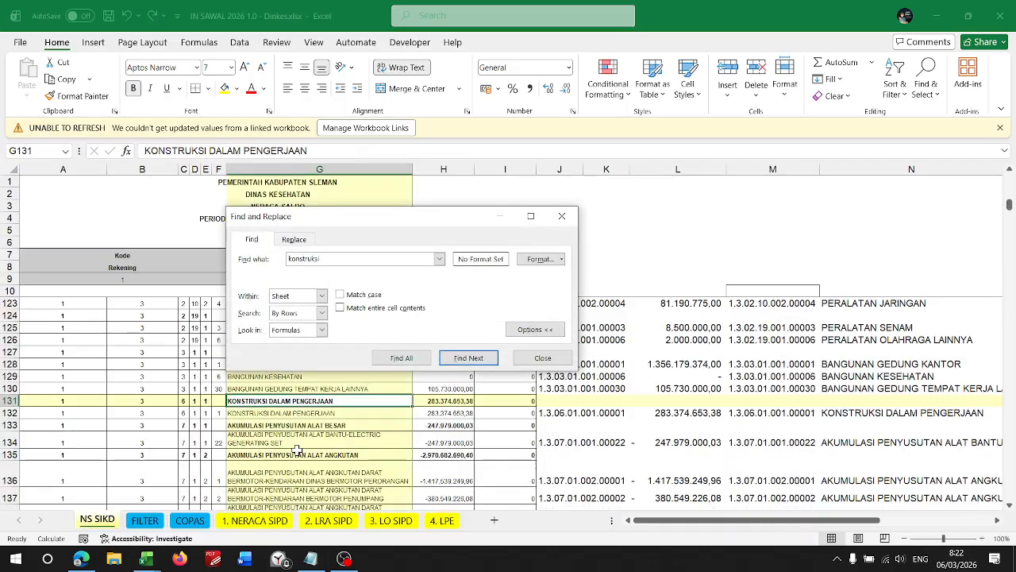
pyautogui.press('Escape')
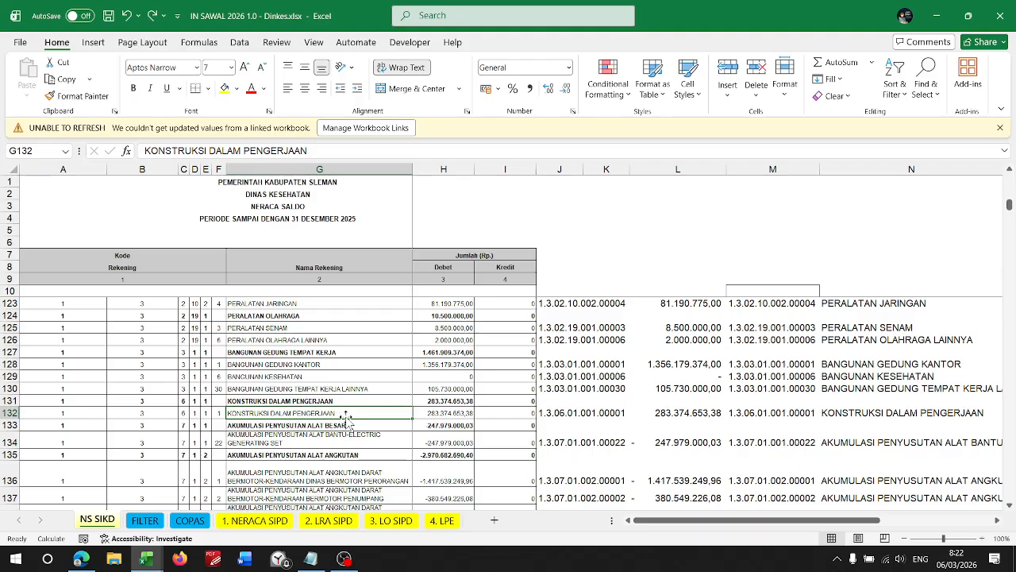
# - Autofit the Uraian column and select the row 139 and 142 construction balances, 1.039.500,00 and 282.335.153,38
pyautogui.click(251, 520)
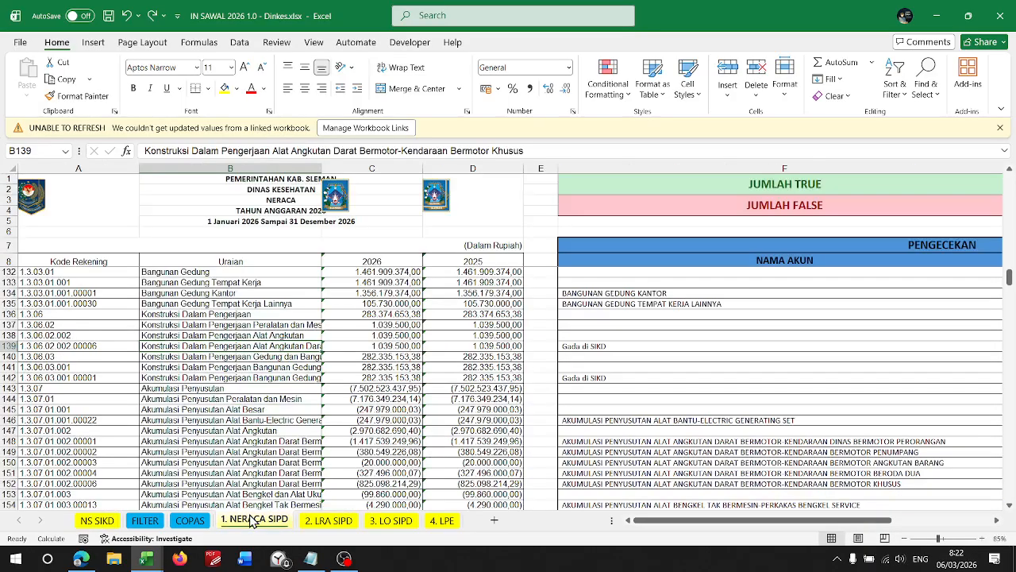
pyautogui.doubleClick(321, 169)
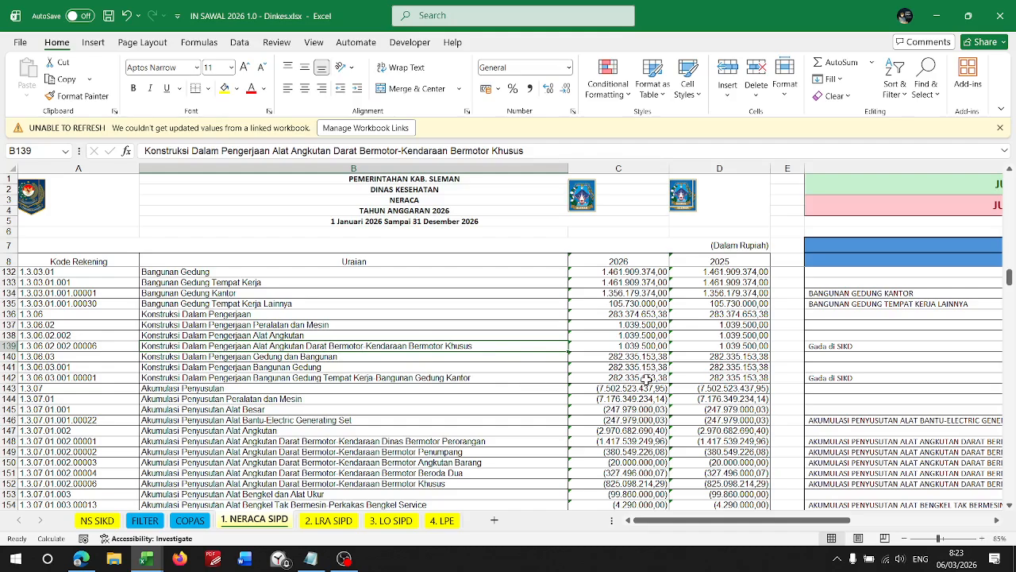
pyautogui.click(624, 344)
pyautogui.hotkey('ctrl', 'c')
pyautogui.click(627, 378)
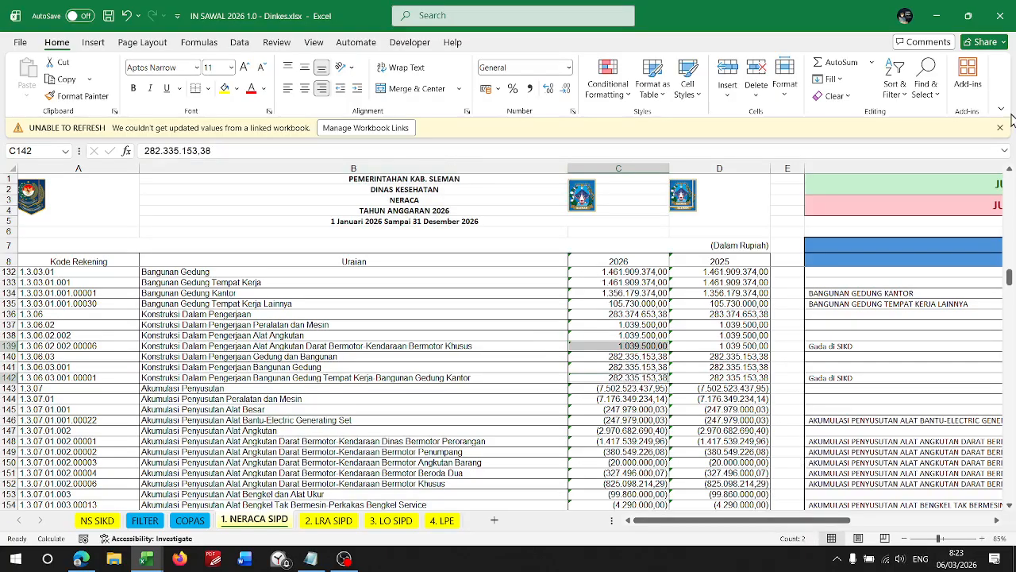
pyautogui.click(820, 367)
pyautogui.click(782, 345)
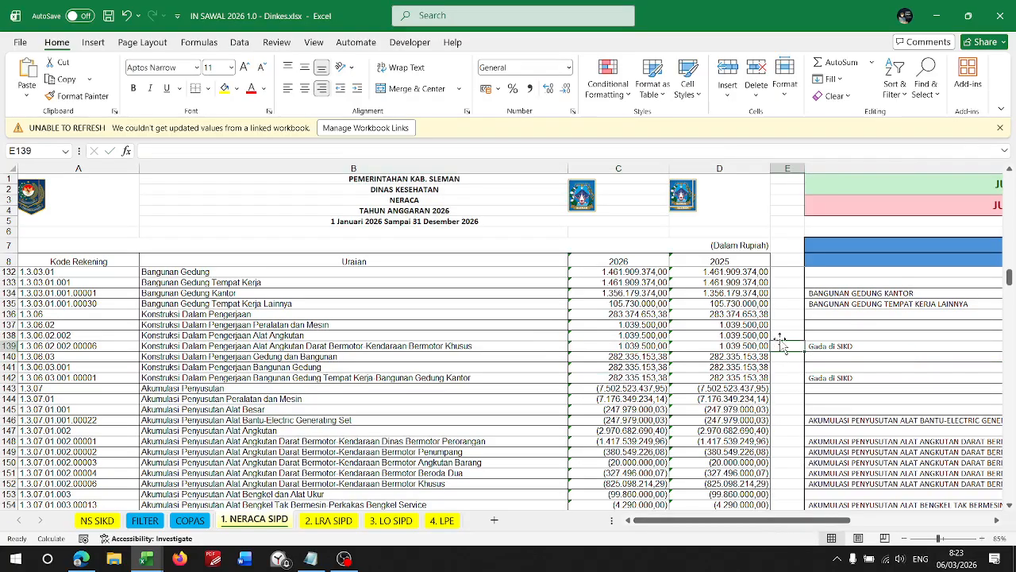
pyautogui.write('=')
pyautogui.press('Left')
pyautogui.press('Left')
pyautogui.press('Left')
pyautogui.press('Right')
pyautogui.write('+')
pyautogui.press('Left')
pyautogui.press('Left')
pyautogui.press('Down')
pyautogui.press('Down')
pyautogui.press('Down')
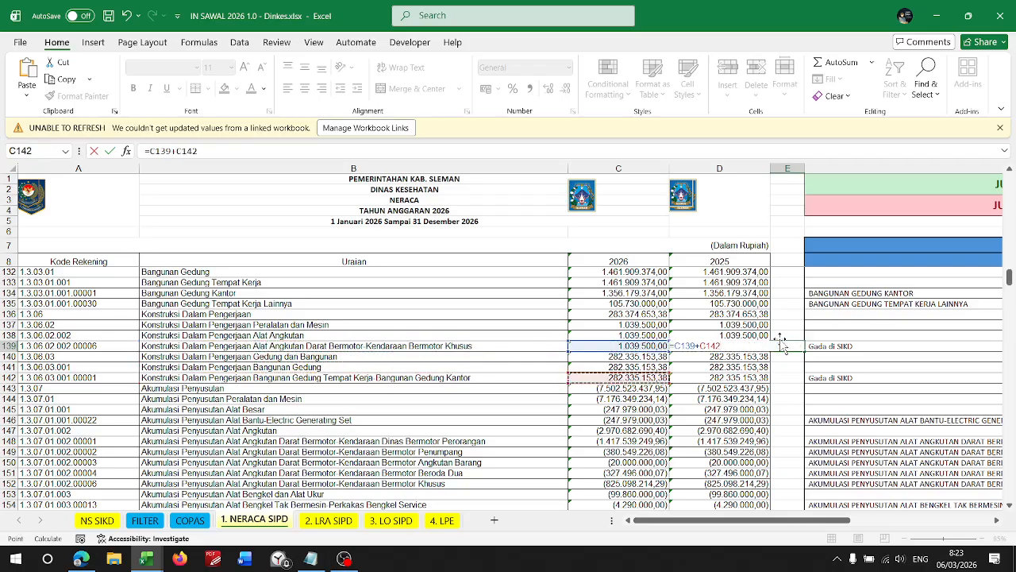
pyautogui.press('Return')
pyautogui.click(785, 346)
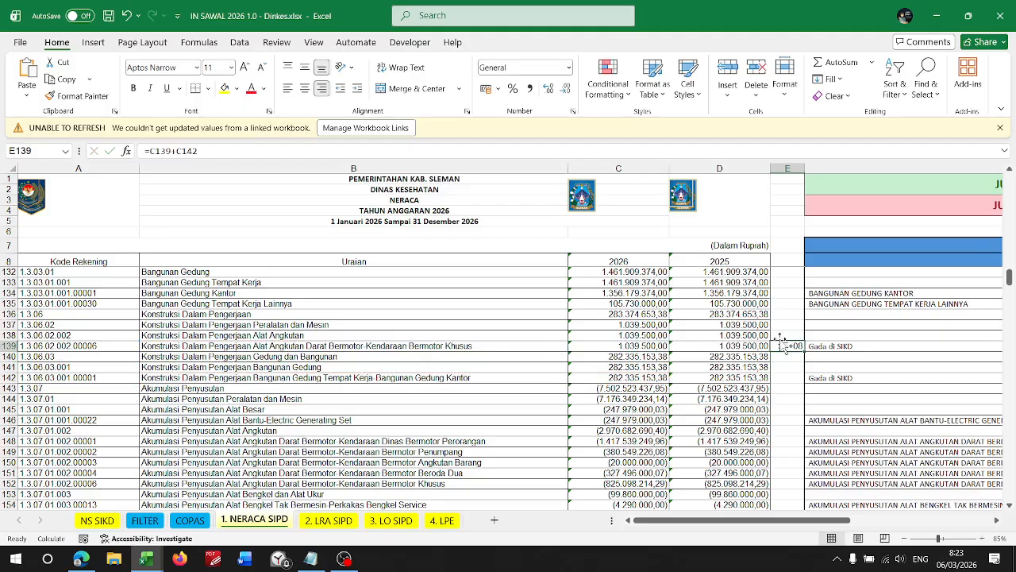
pyautogui.write('=')
pyautogui.press('Left')
pyautogui.write('+')
pyautogui.press('Down')
pyautogui.press('Down')
pyautogui.press('Down')
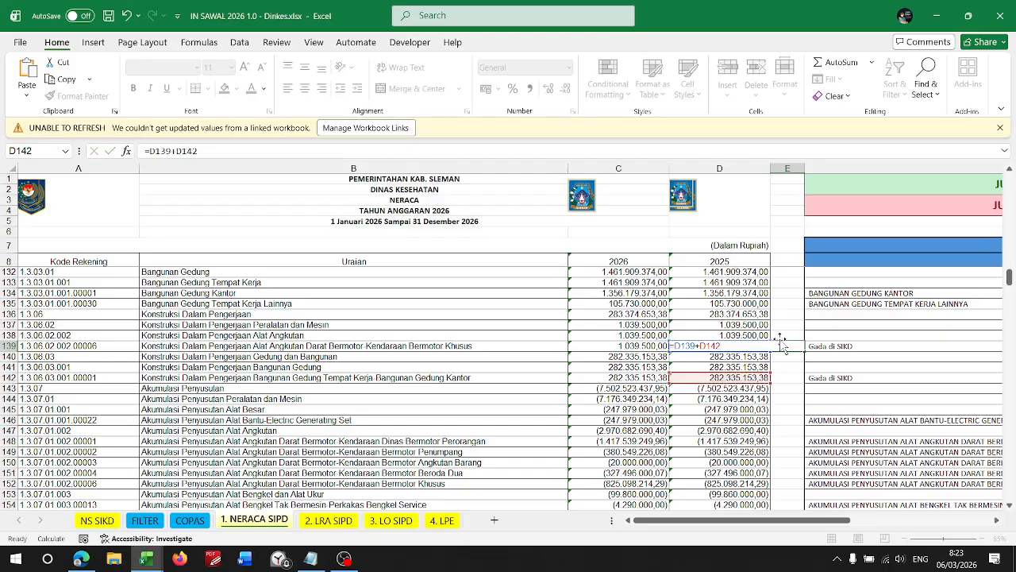
pyautogui.hotkey('ctrl', 'Return')
pyautogui.click(530, 88)
pyautogui.doubleClick(803, 168)
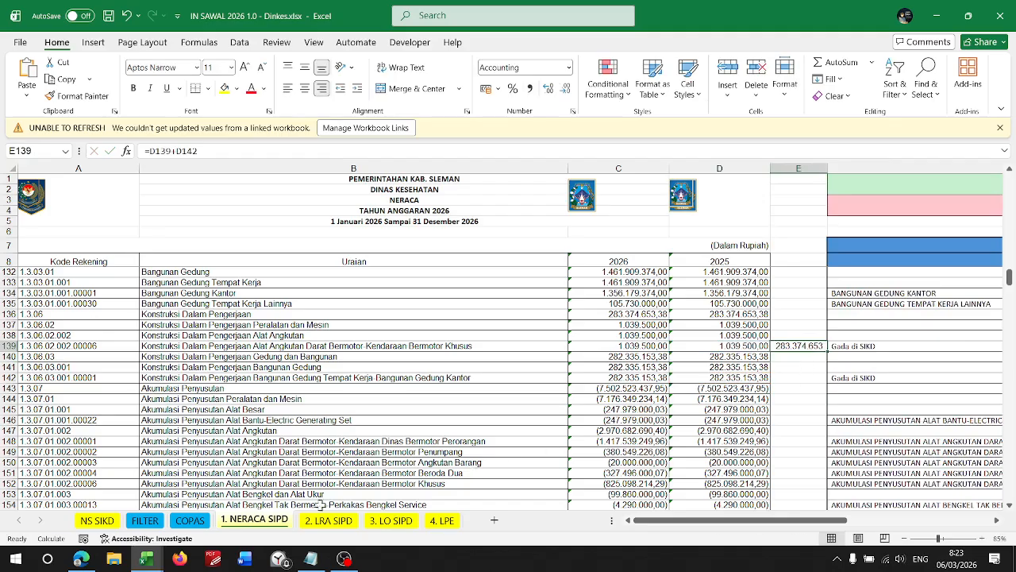
pyautogui.click(181, 522)
pyautogui.click(89, 524)
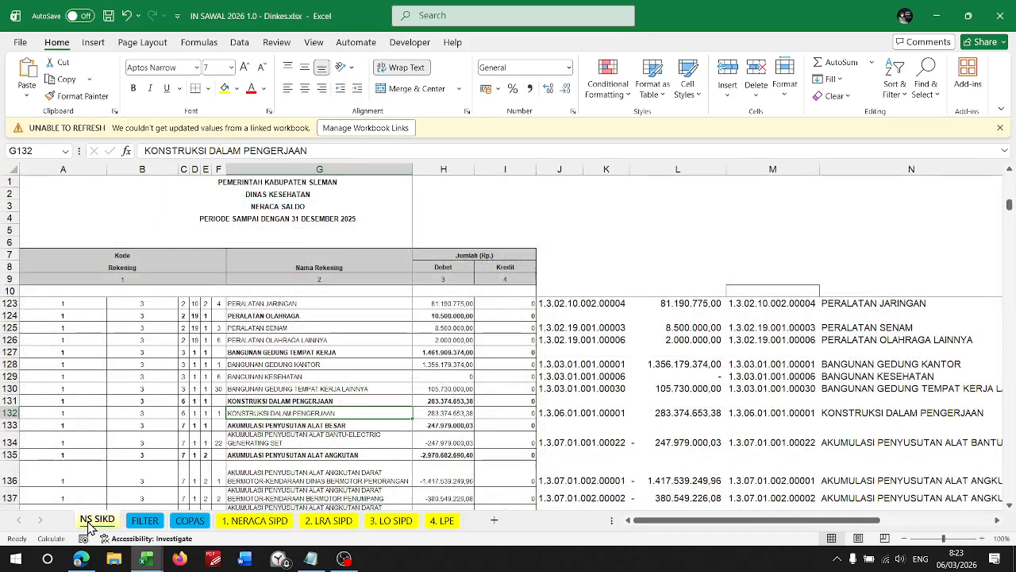
pyautogui.click(439, 414)
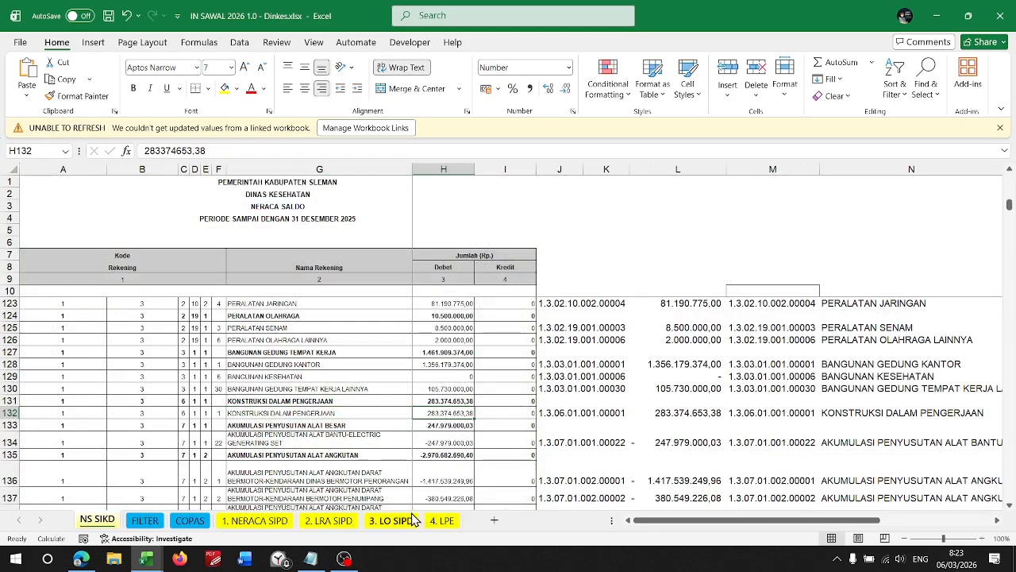
pyautogui.click(252, 523)
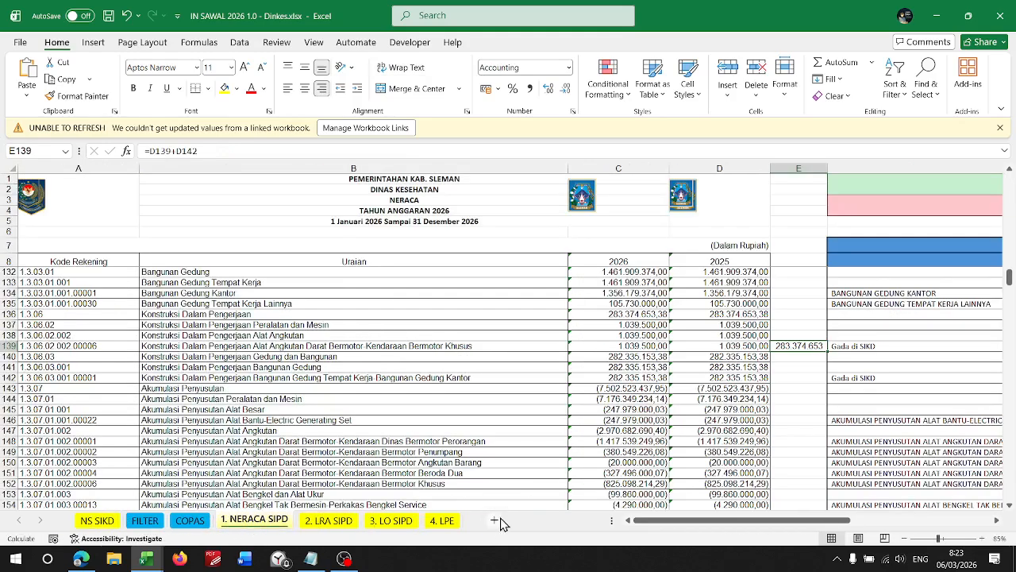
pyautogui.hotkey('ctrl', 'z')
pyautogui.hotkey('ctrl', 'z')
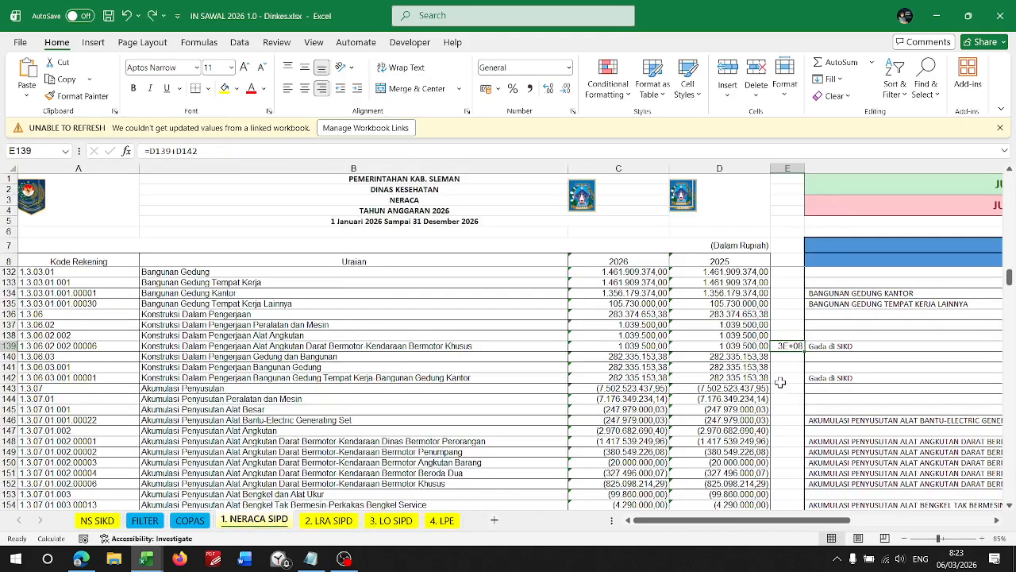
pyautogui.press('BackSpace')
pyautogui.press('Escape')
pyautogui.press('BackSpace')
pyautogui.press('Return')
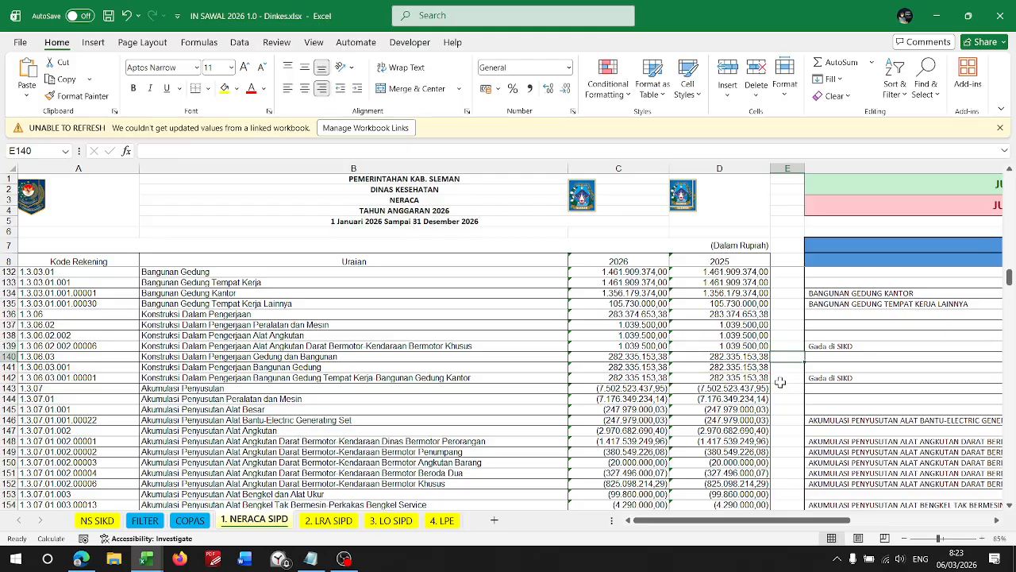
pyautogui.click(185, 521)
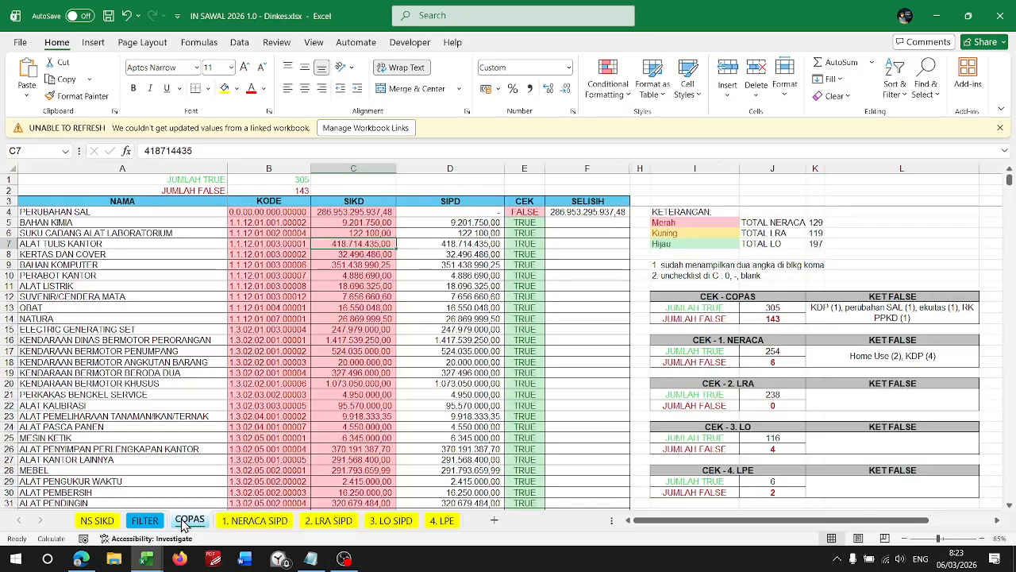
pyautogui.scroll(-20, 345, 445)
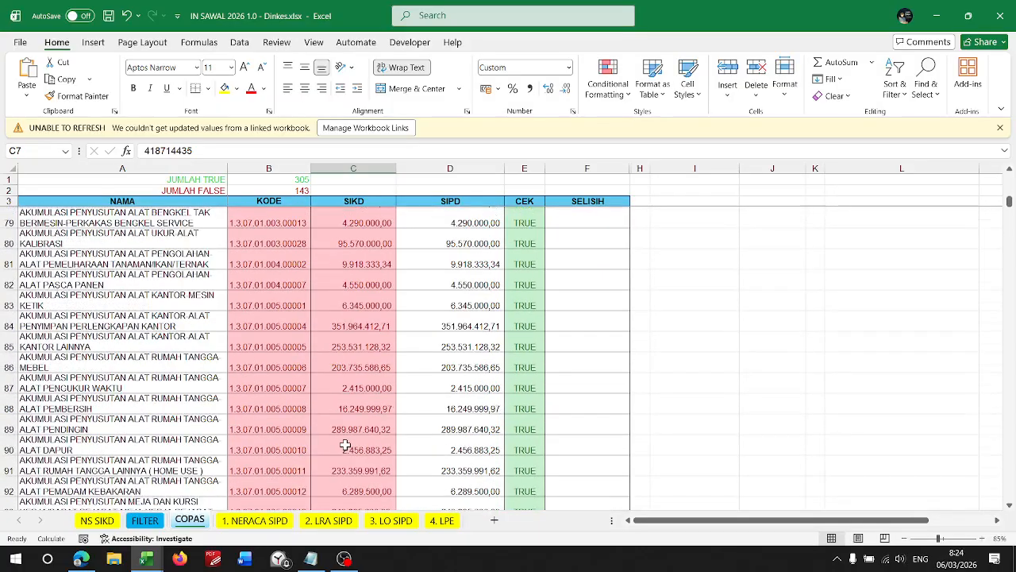
pyautogui.scroll(4, 345, 445)
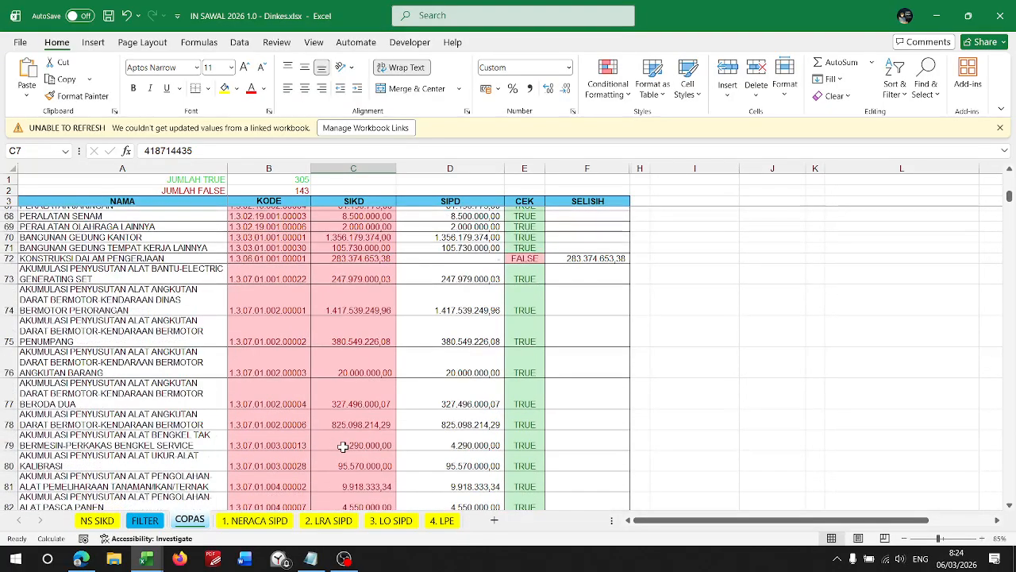
pyautogui.scroll(1, 222, 370)
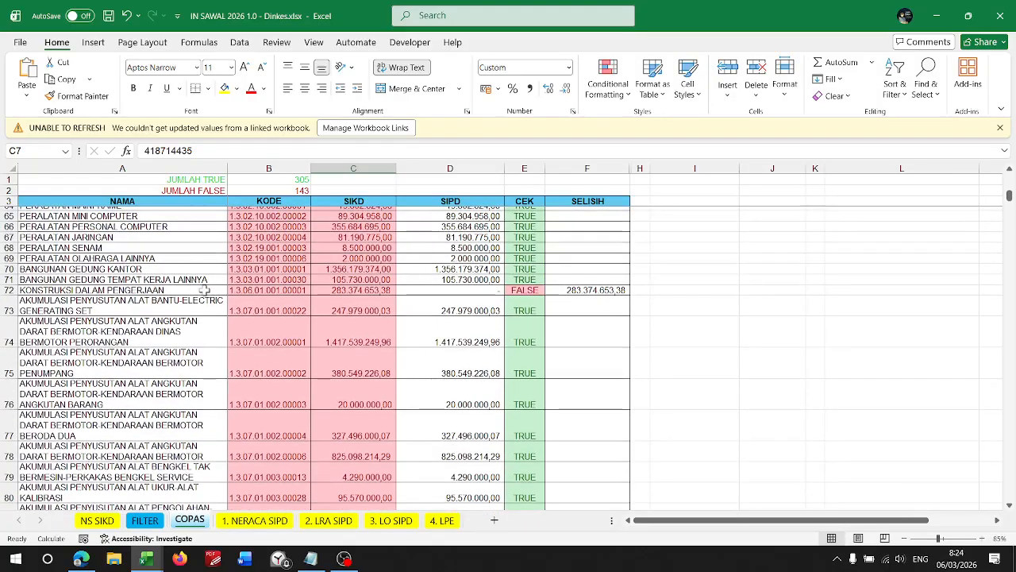
pyautogui.click(205, 291)
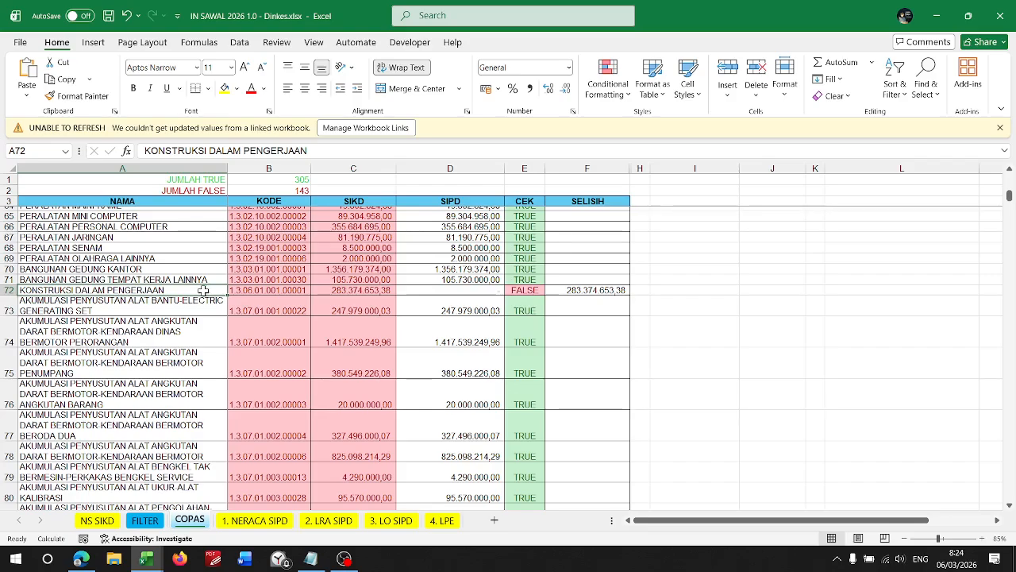
pyautogui.click(98, 520)
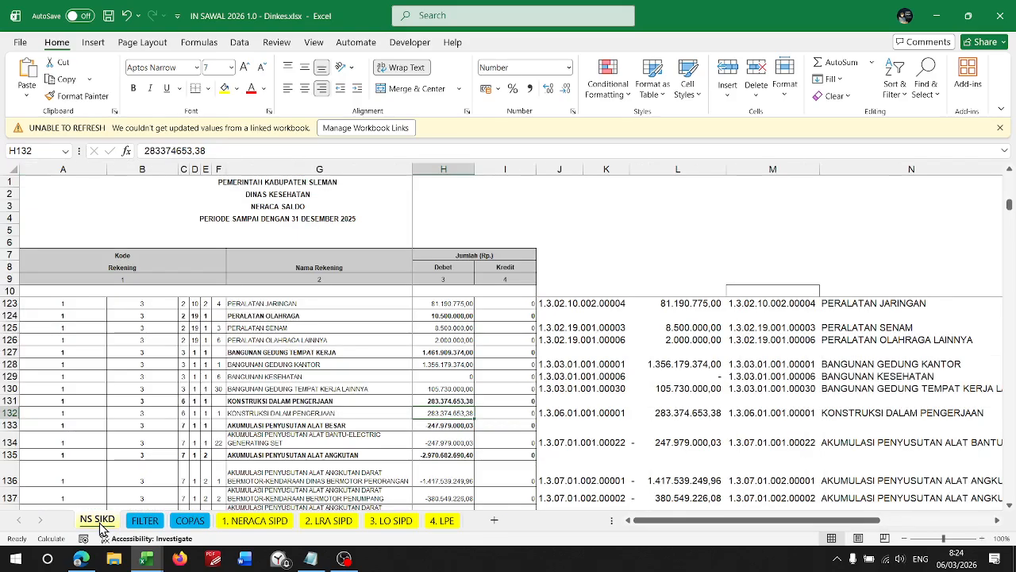
pyautogui.click(189, 521)
pyautogui.click(263, 523)
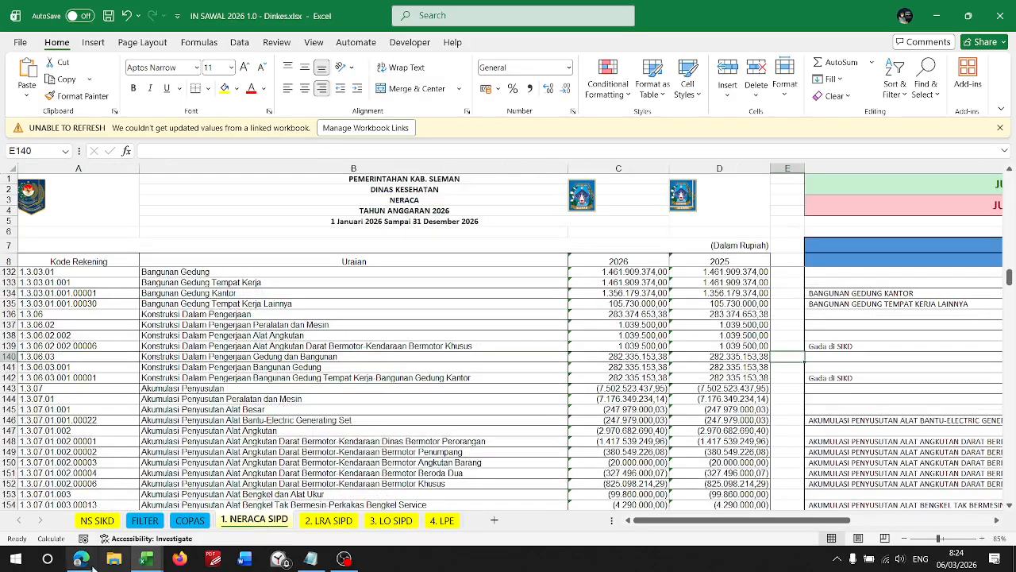
# - Open an InPrivate browser window and load the SIPD AKLAP dashboard address
pyautogui.moveTo(88, 564)
pyautogui.click(95, 505)
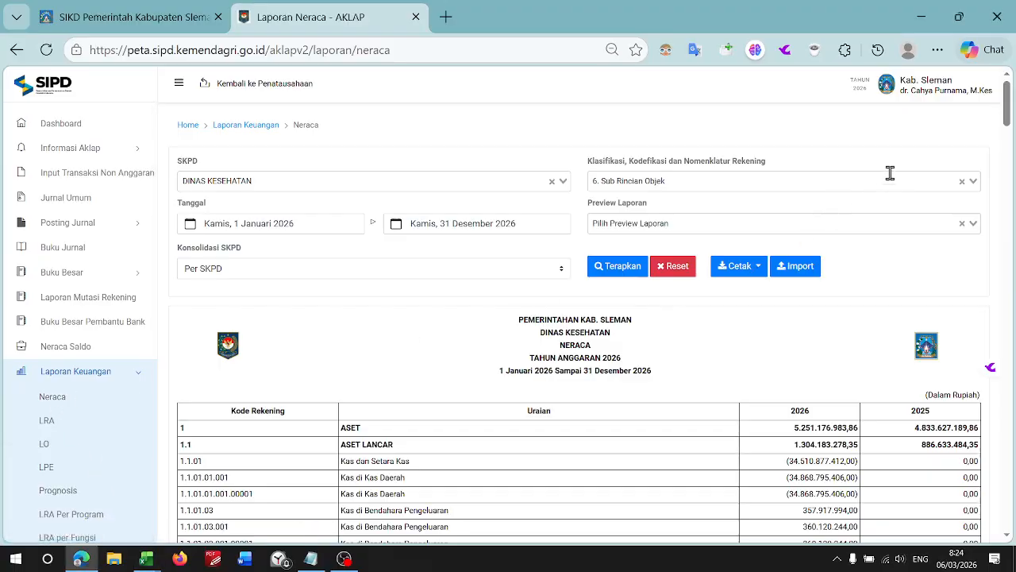
pyautogui.hotkey('ctrl', 'shift', 'n')
pyautogui.write('sipd')
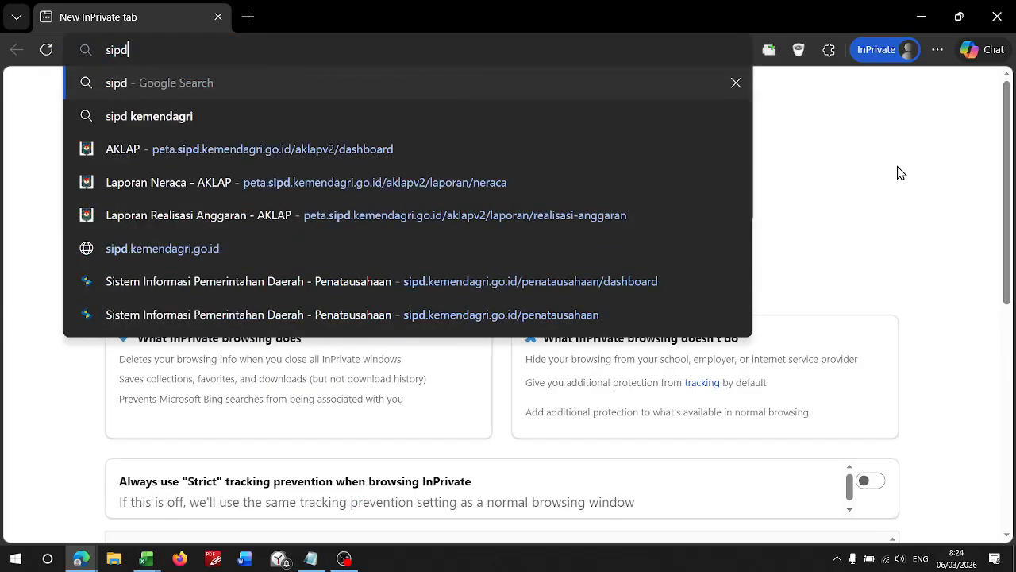
pyautogui.press('Return')
pyautogui.hotkey('ctrl', 'l')
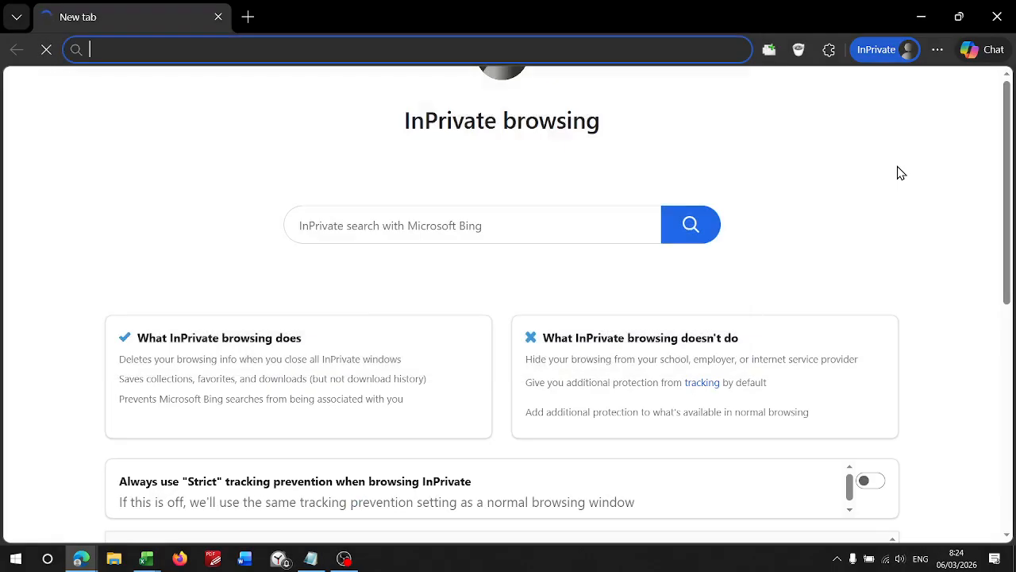
pyautogui.write('sipd')
pyautogui.press('Down')
pyautogui.press('Down')
pyautogui.press('Down')
pyautogui.press('Up')
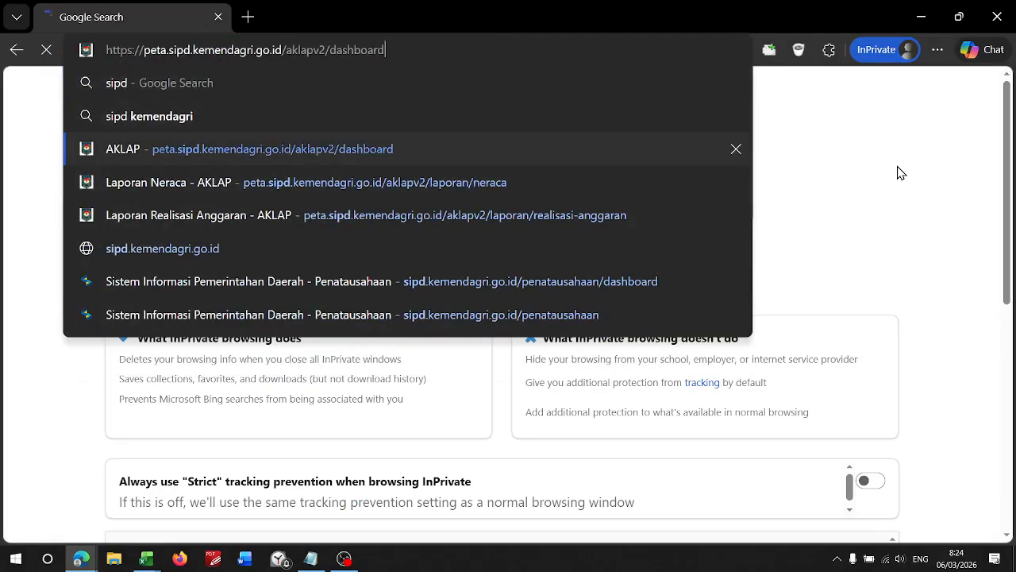
pyautogui.press('Return')
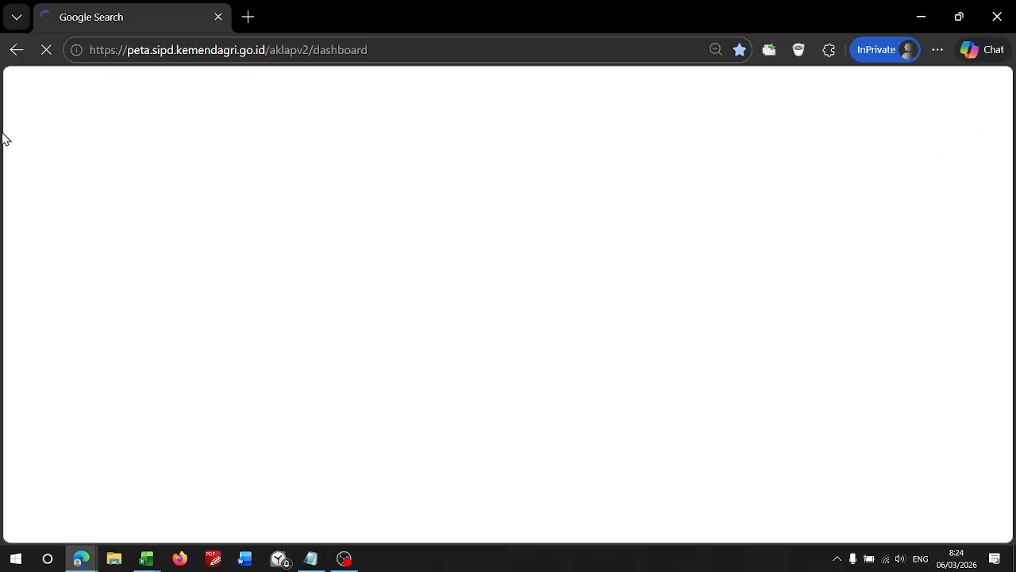
# - Go to the SIPD login page at sipd.kemendagri.go.id
pyautogui.click(149, 49)
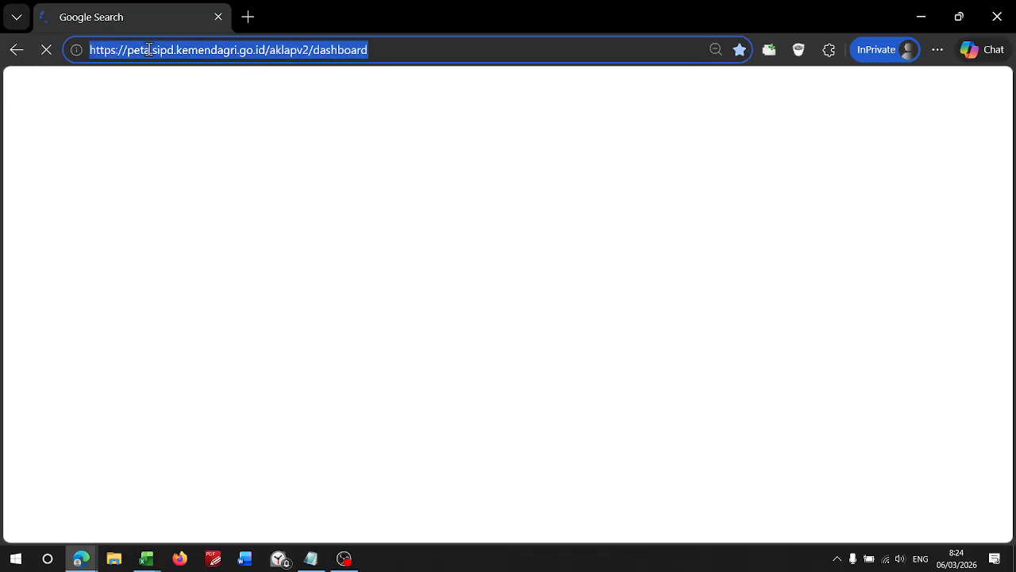
pyautogui.write('sipd')
pyautogui.press('Down')
pyautogui.press('Down')
pyautogui.press('Up')
pyautogui.press('Up')
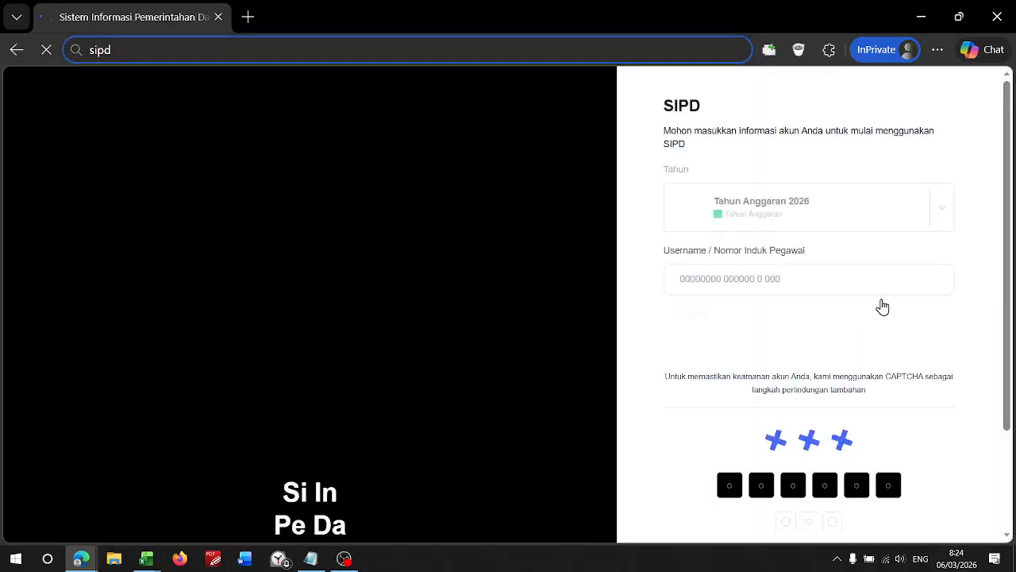
# - Sign in for Tahun Anggaran 2025 with the saved credentials and the CAPTCHA code
pyautogui.click(796, 211)
pyautogui.click(814, 338)
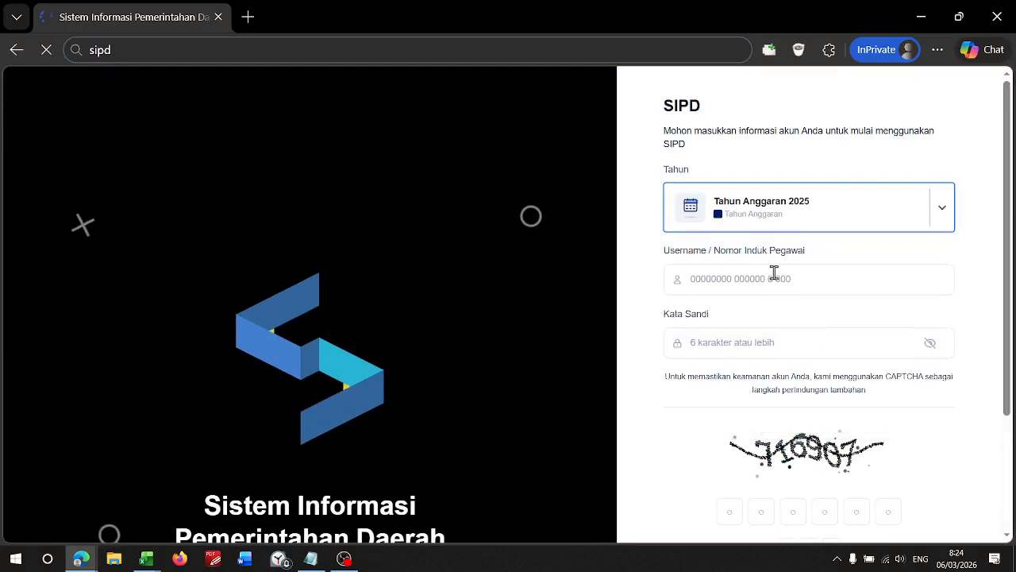
pyautogui.click(780, 279)
pyautogui.click(797, 344)
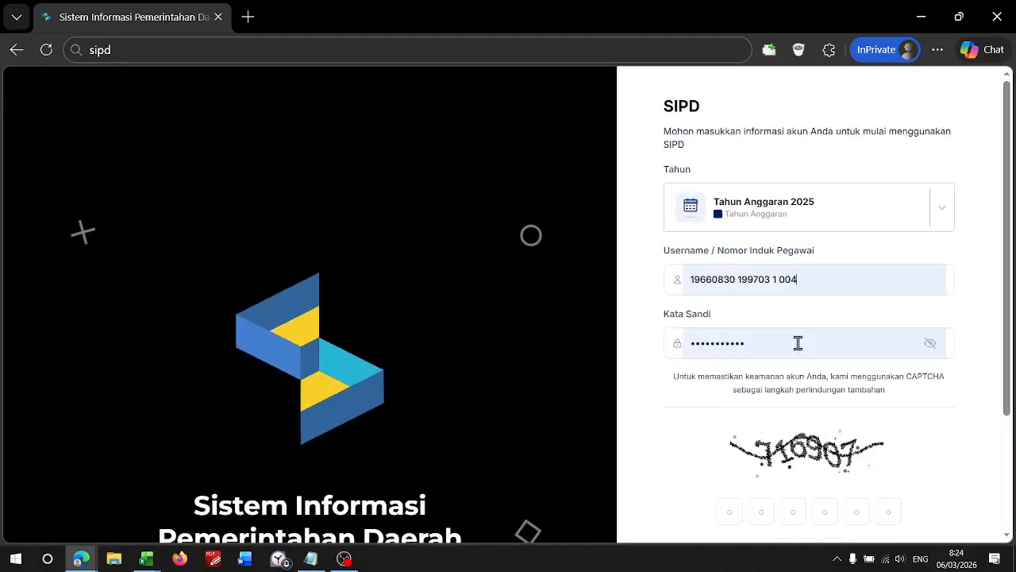
pyautogui.scroll(-2, 802, 417)
pyautogui.click(730, 351)
pyautogui.write('716907')
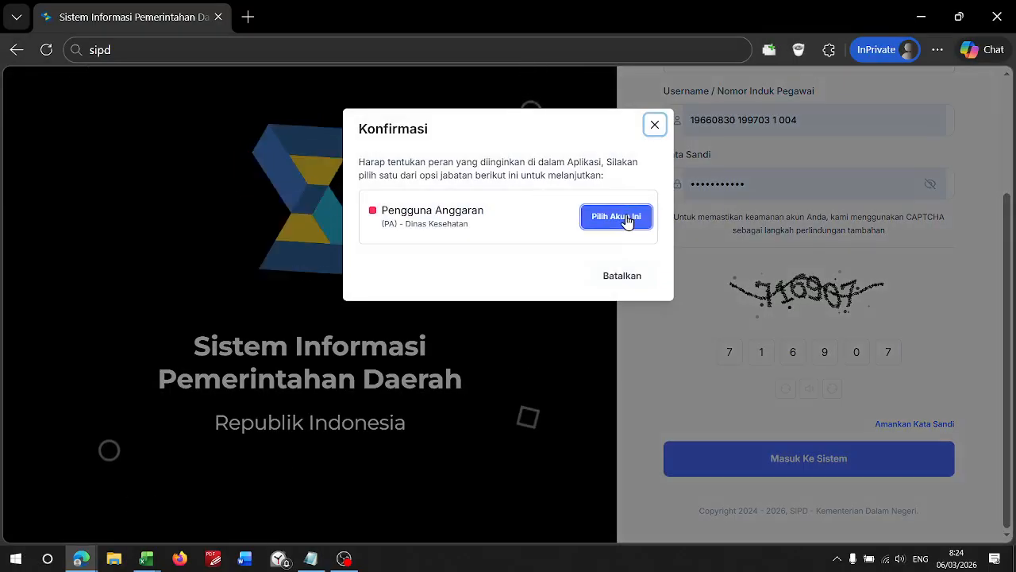
pyautogui.click(593, 217)
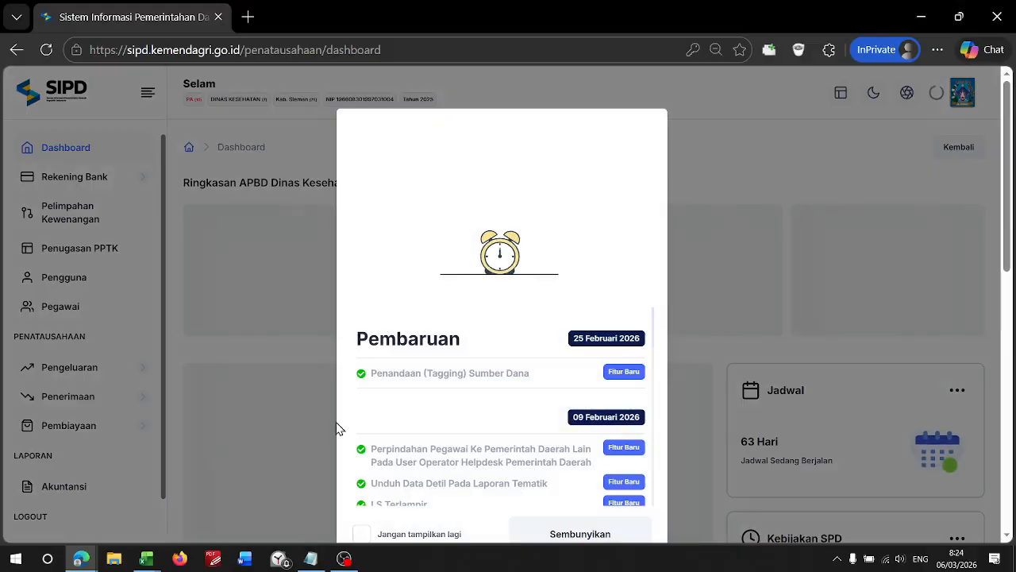
# - Dismiss the updates notice and open Akuntansi > Laporan Keuangan > Neraca
pyautogui.click(540, 534)
pyautogui.click(97, 487)
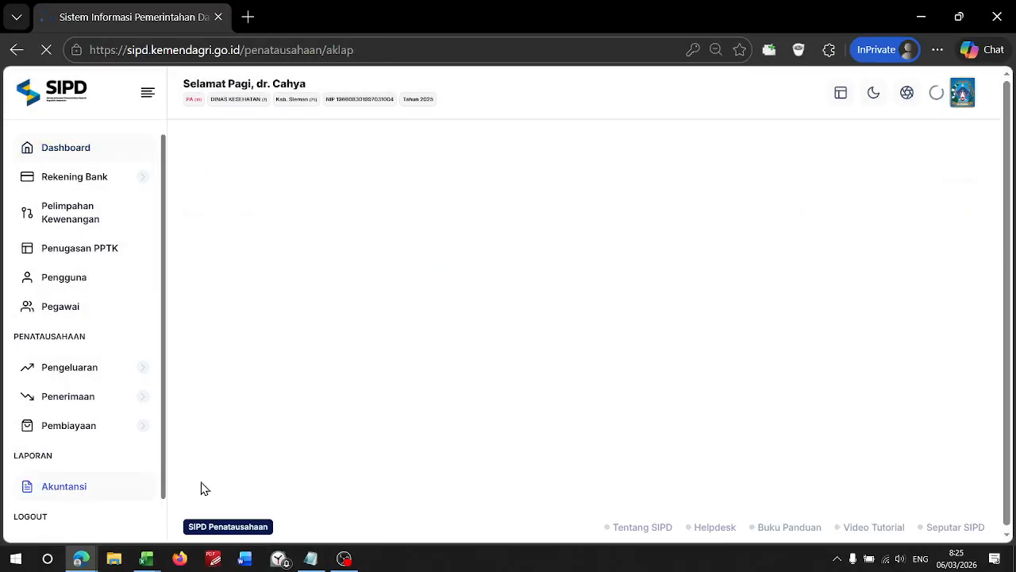
pyautogui.click(343, 559)
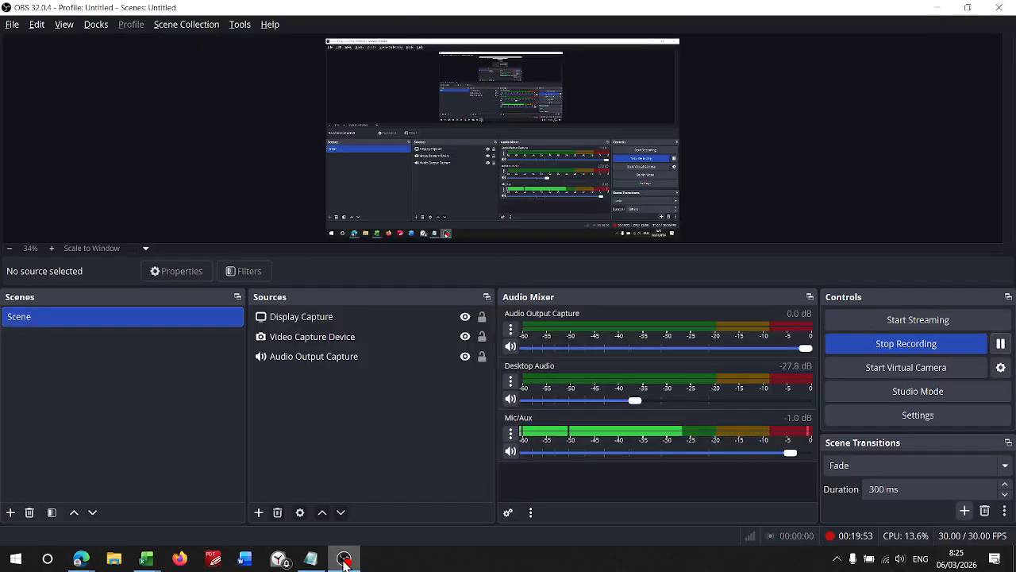
pyautogui.click(344, 559)
pyautogui.click(79, 374)
pyautogui.click(68, 397)
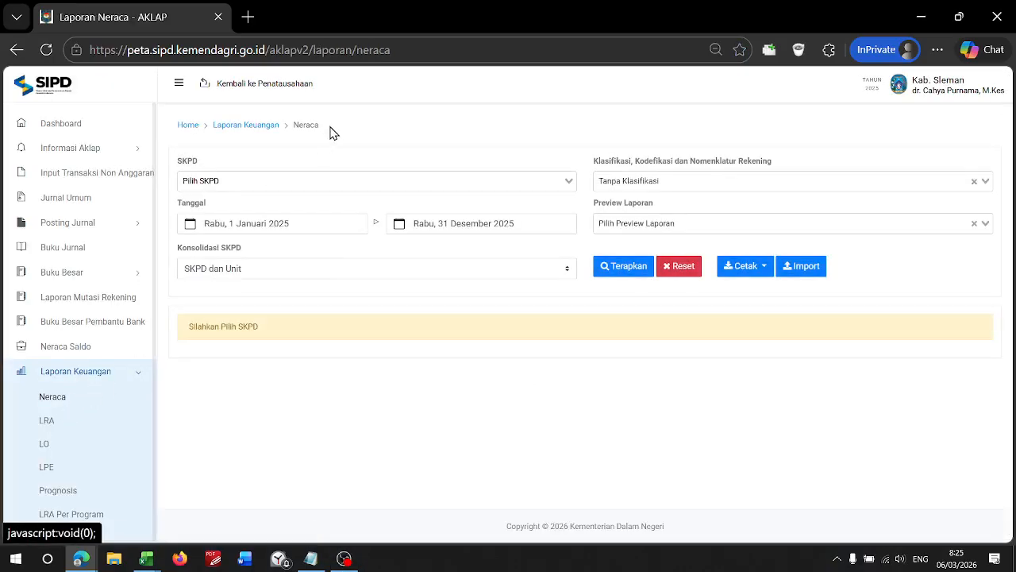
# - Generate the Neraca for DINAS KESEHATAN, Per SKPD, at 6. Sub Rincian Objek level
pyautogui.click(324, 176)
pyautogui.click(316, 208)
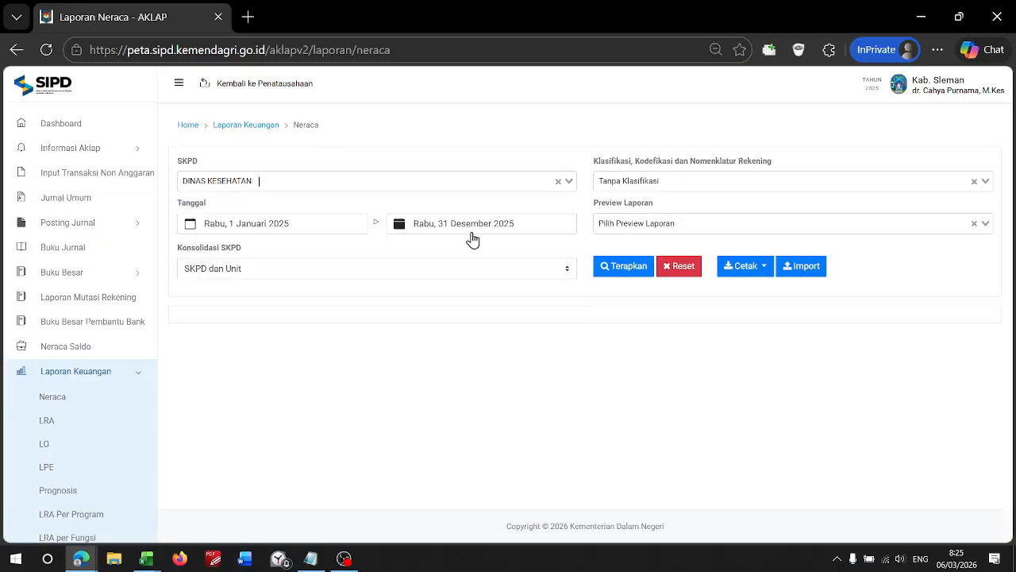
pyautogui.click(312, 272)
pyautogui.click(286, 292)
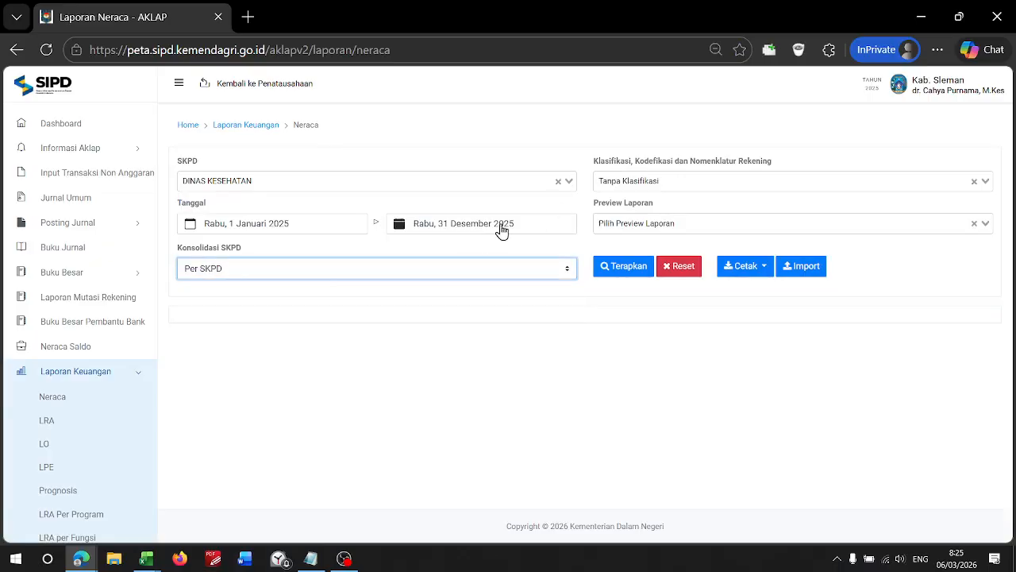
pyautogui.click(659, 183)
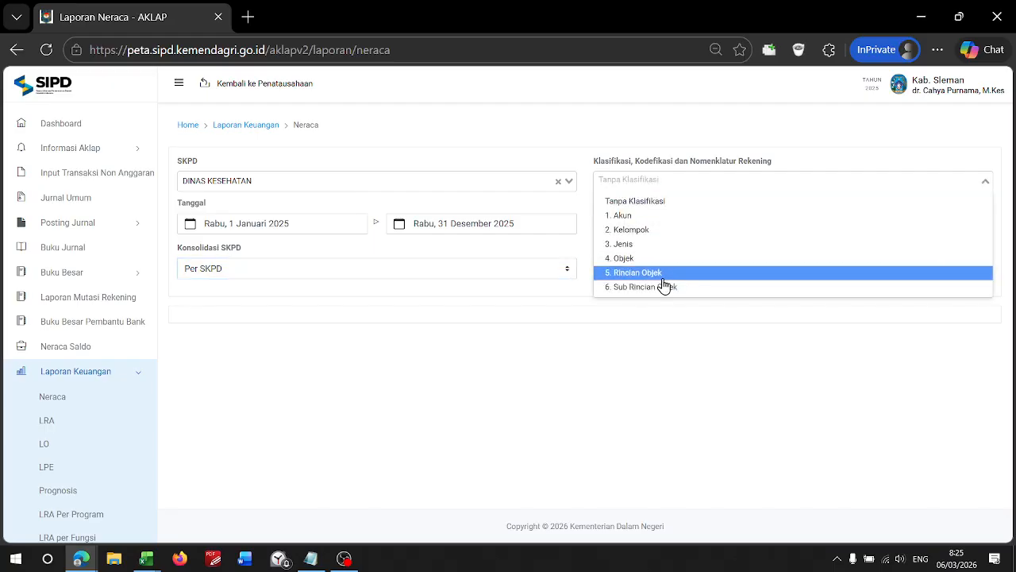
pyautogui.click(664, 288)
pyautogui.click(635, 277)
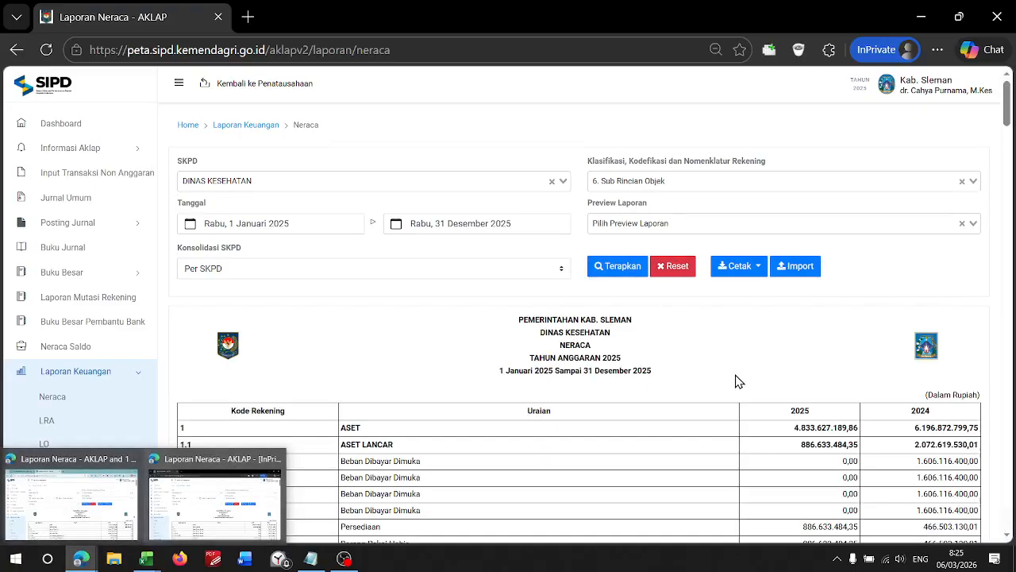
# - Find 'konstruksi da' rows in the 2025 Neraca and mark the KDP Alat Angkutan Khusus name
pyautogui.scroll(-3, 735, 381)
pyautogui.hotkey('ctrl', 'f')
pyautogui.write('konstrusk')
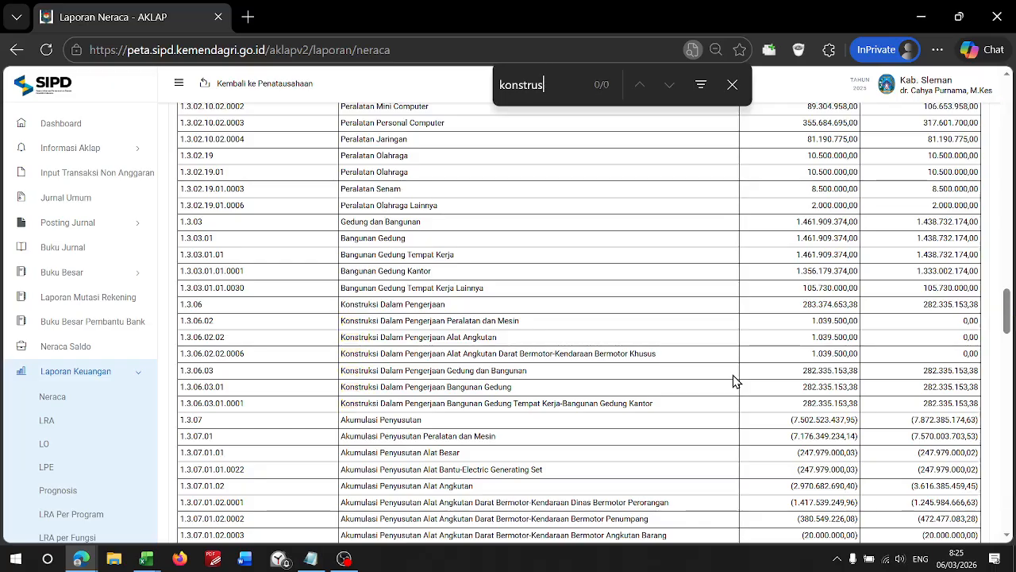
pyautogui.press('BackSpace')
pyautogui.write('ksi da')
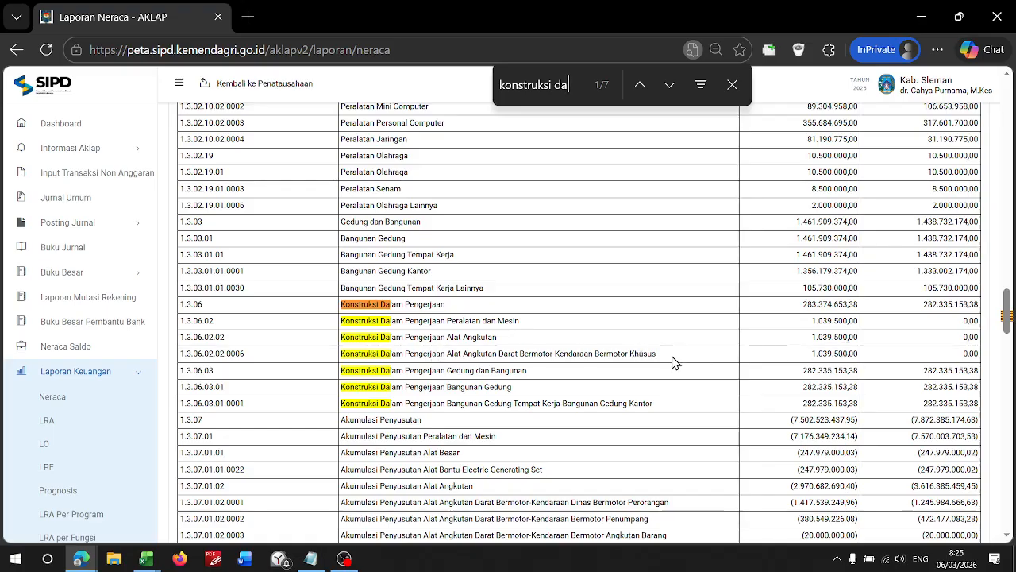
pyautogui.moveTo(663, 358); pyautogui.dragTo(342, 353)
pyautogui.hotkey('ctrl', 'c')
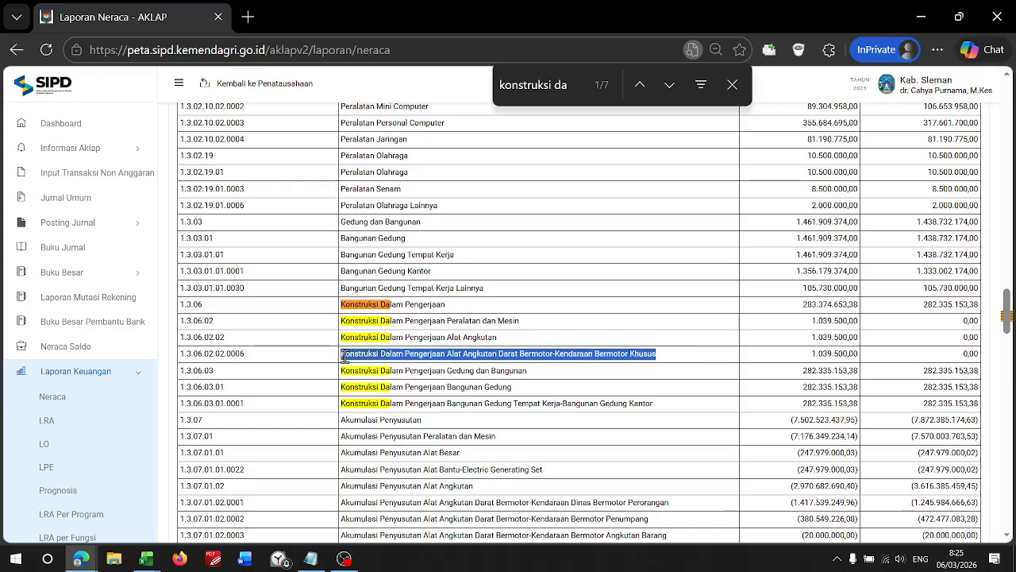
pyautogui.hotkey('alt', 'Tab')
pyautogui.hotkey('alt', 'Tab')
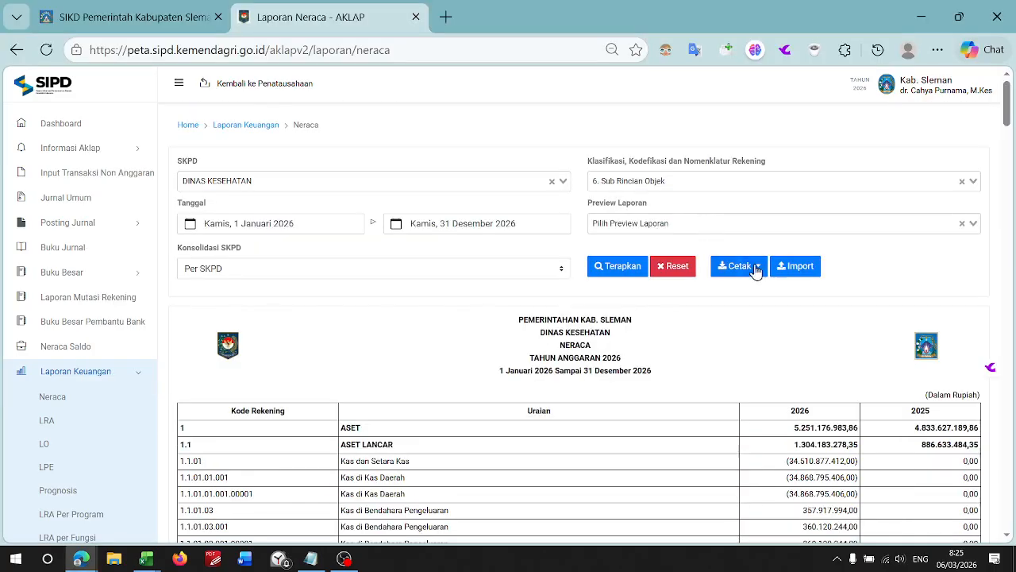
# - Open the Neraca import form and search Kode Rekening with the copied KDP account name
pyautogui.click(800, 269)
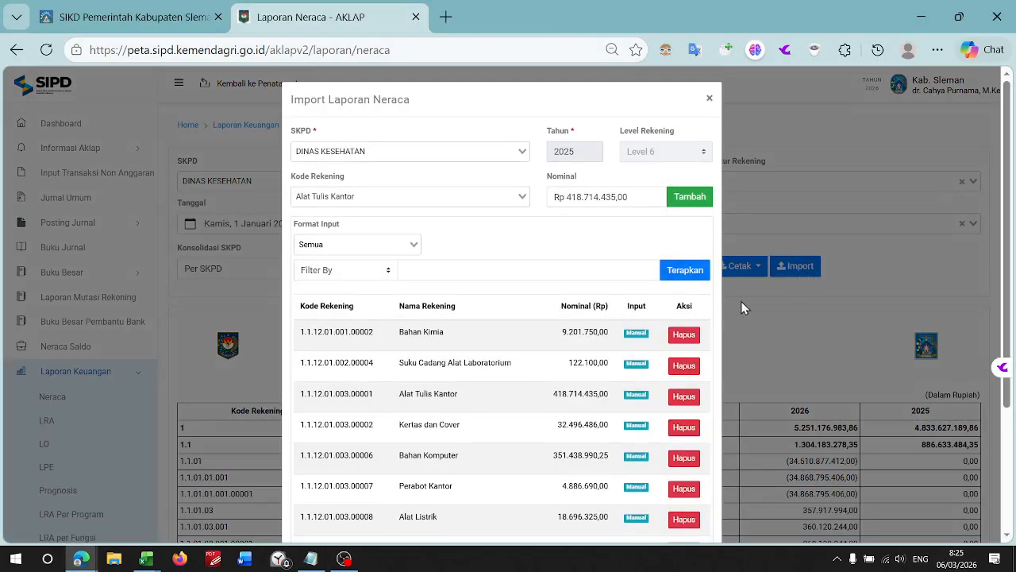
pyautogui.click(355, 197)
pyautogui.hotkey('ctrl', 'v')
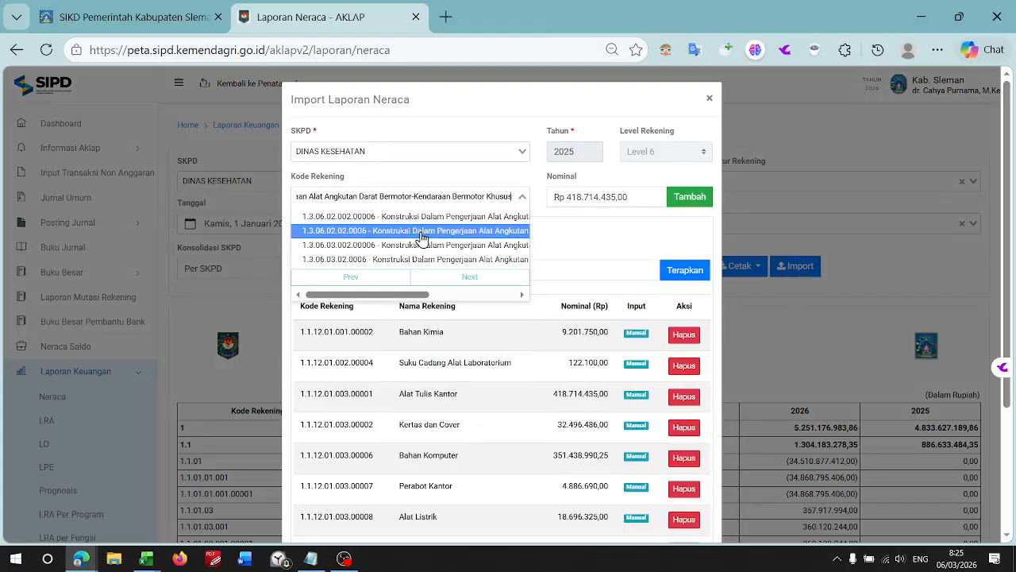
pyautogui.hotkey('alt', 'Tab')
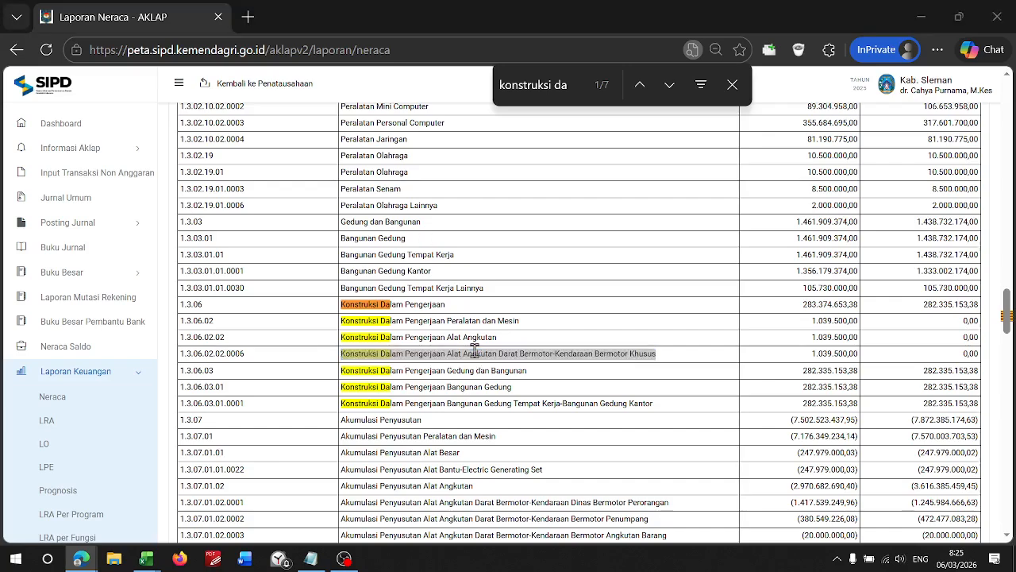
pyautogui.hotkey('alt', 'Tab')
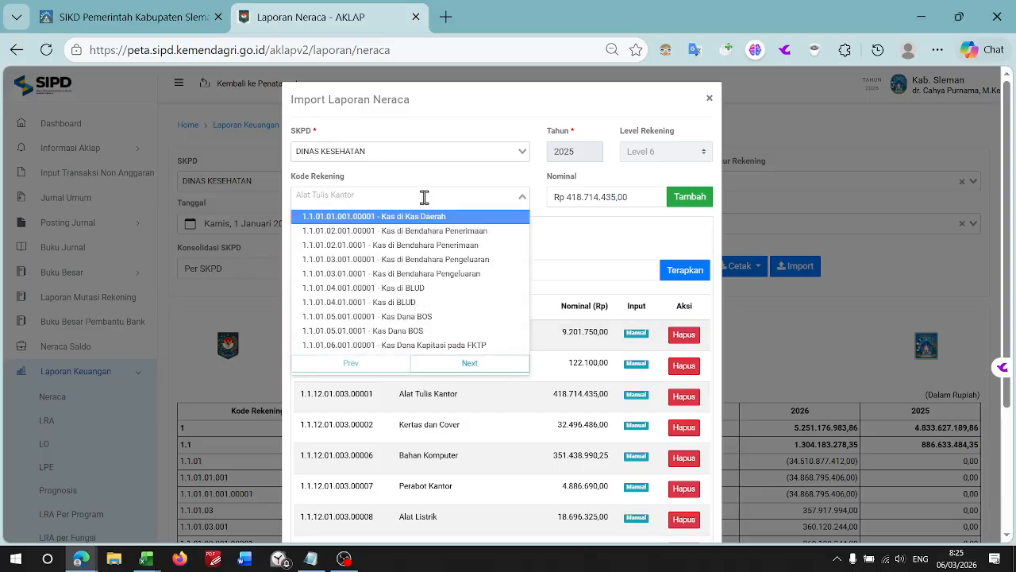
pyautogui.press('super+v')
pyautogui.hotkey('alt', 'Tab')
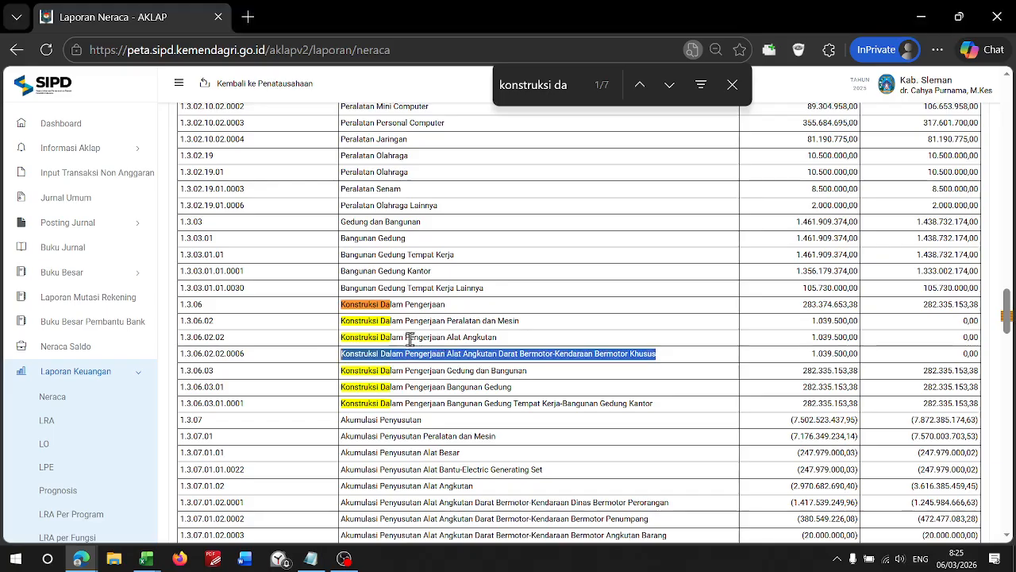
pyautogui.hotkey('alt', 'Tab')
pyautogui.hotkey('ctrl', 'v')
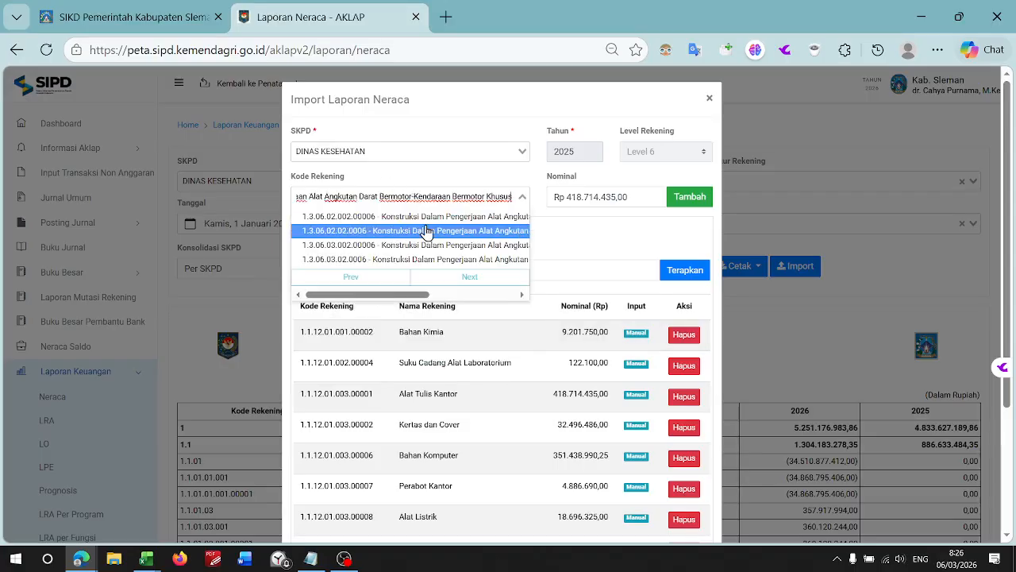
pyautogui.moveTo(421, 294); pyautogui.dragTo(544, 292)
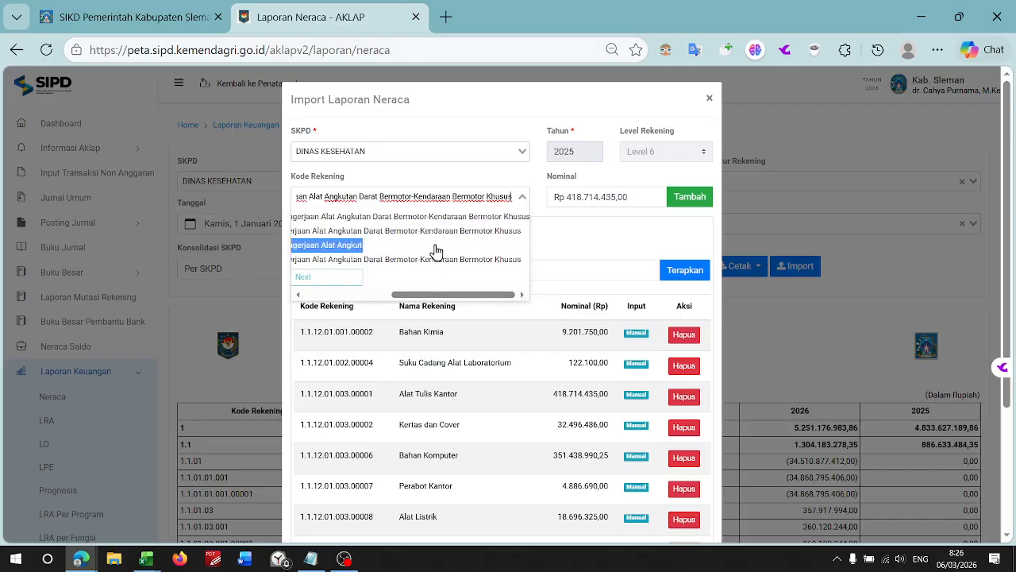
pyautogui.moveTo(447, 293); pyautogui.dragTo(323, 291)
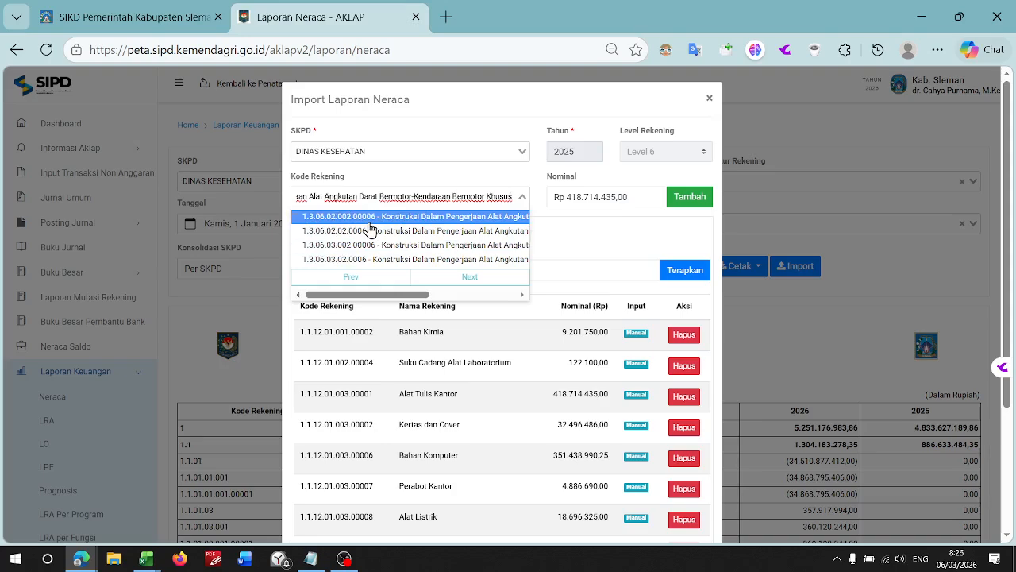
pyautogui.hotkey('alt', 'Tab')
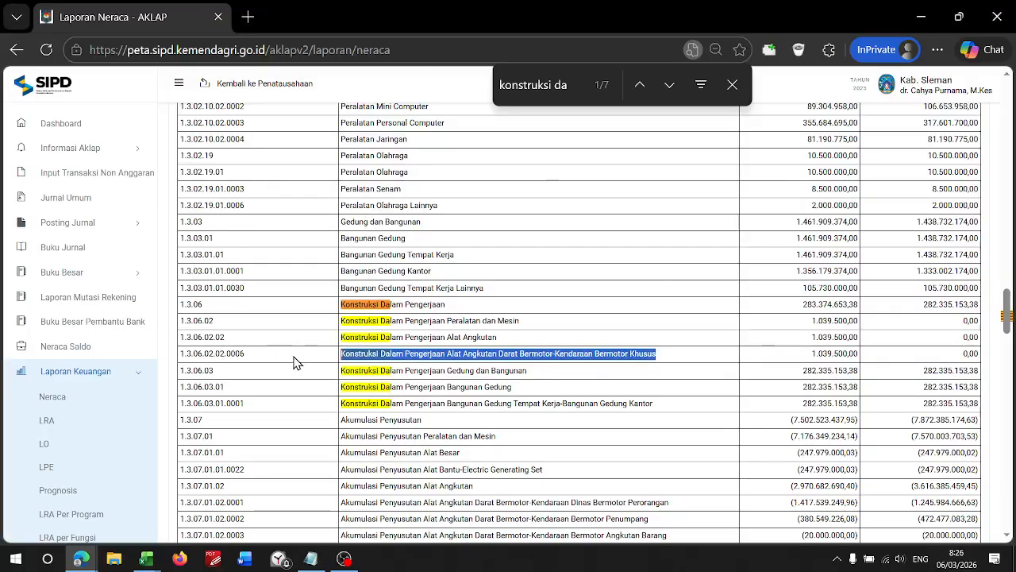
pyautogui.hotkey('alt', 'Tab')
# - Select the special-vehicle KDP account 1.3.06.02.002.00006 in Kode Rekening
pyautogui.hotkey('ctrl', 'v')
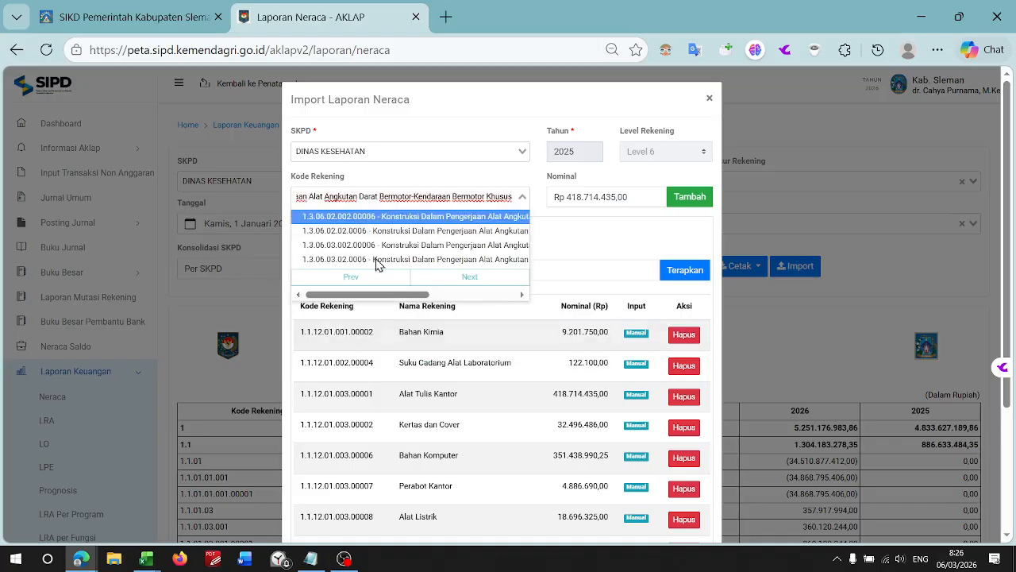
pyautogui.hotkey('alt', 'Tab')
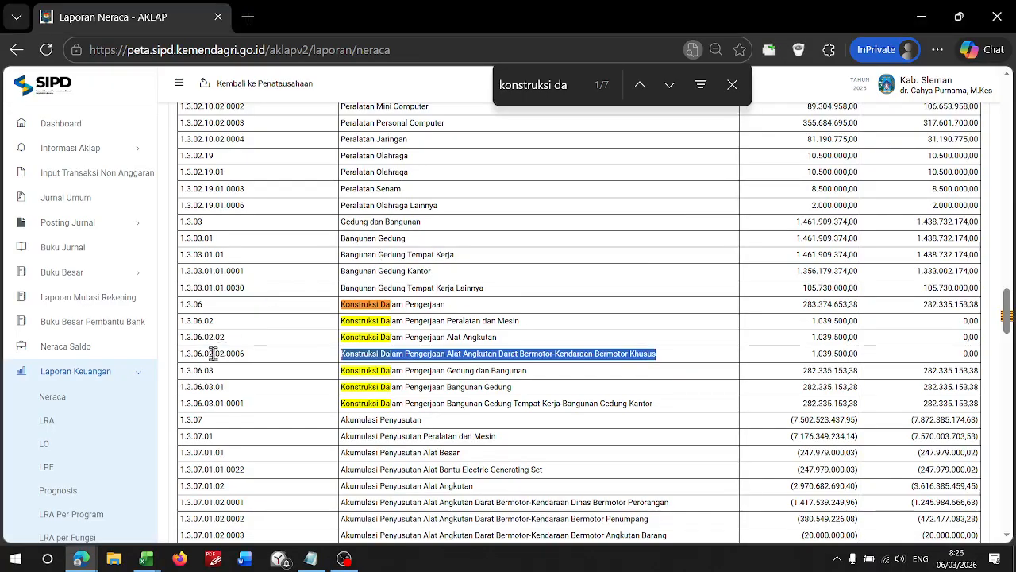
pyautogui.doubleClick(213, 351)
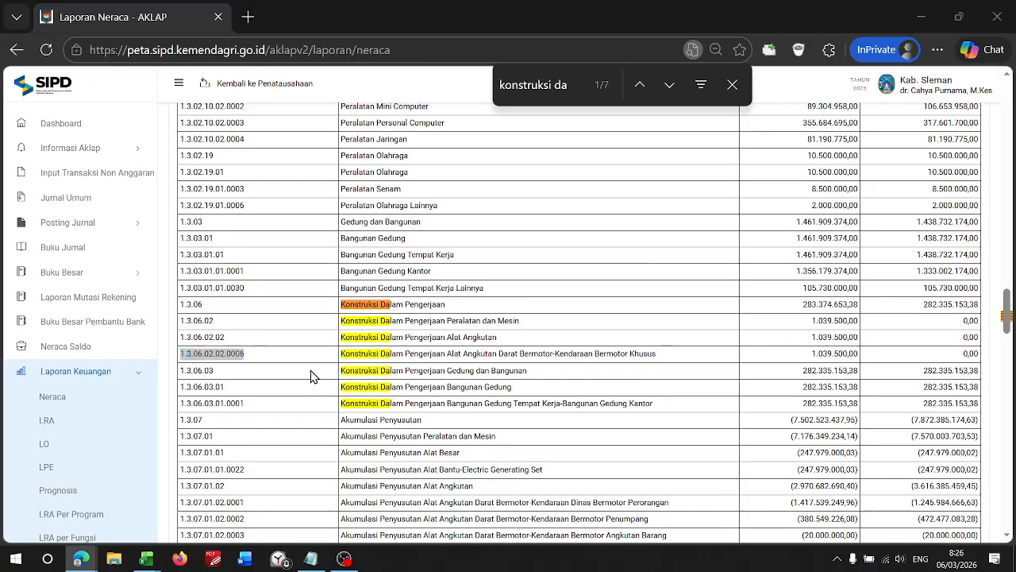
pyautogui.hotkey('alt', 'Tab')
pyautogui.press('super+v')
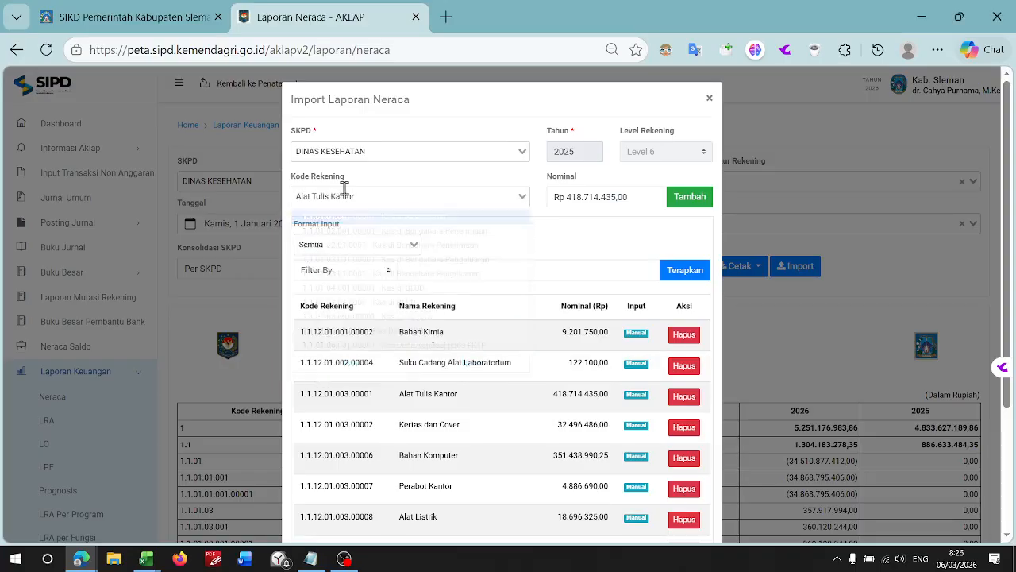
pyautogui.click(361, 197)
pyautogui.click(362, 197)
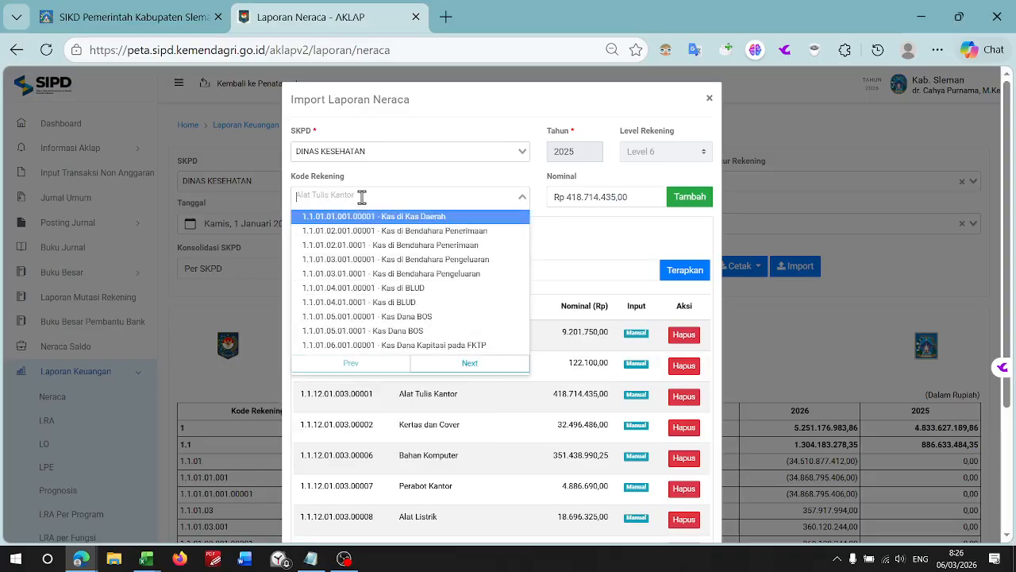
pyautogui.write('Konstruksi Dalam Pengerjaan Alat Angkutan Darat Bermotor-Kendaraan Bermotor Khusus')
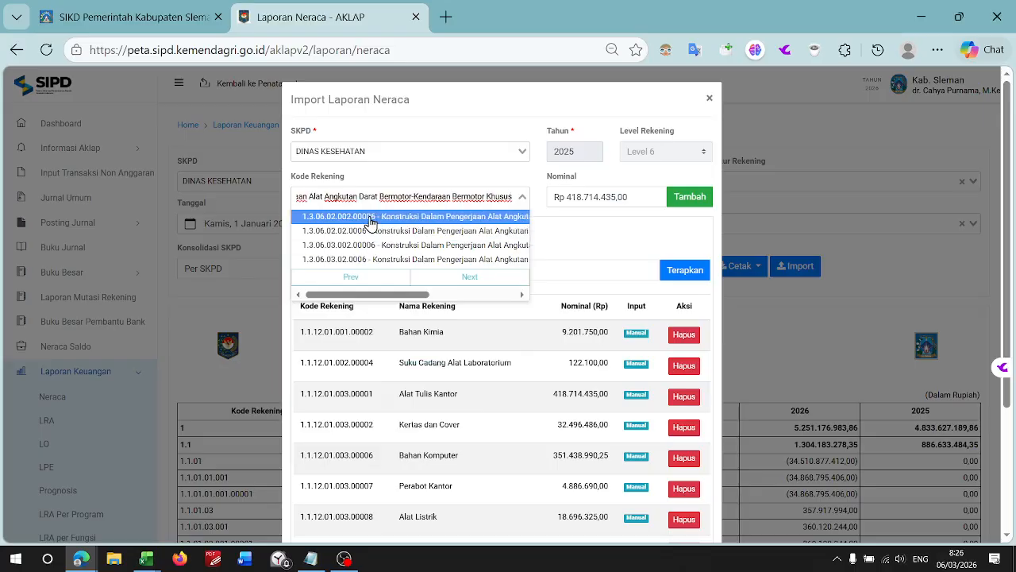
pyautogui.moveTo(390, 294); pyautogui.dragTo(578, 277)
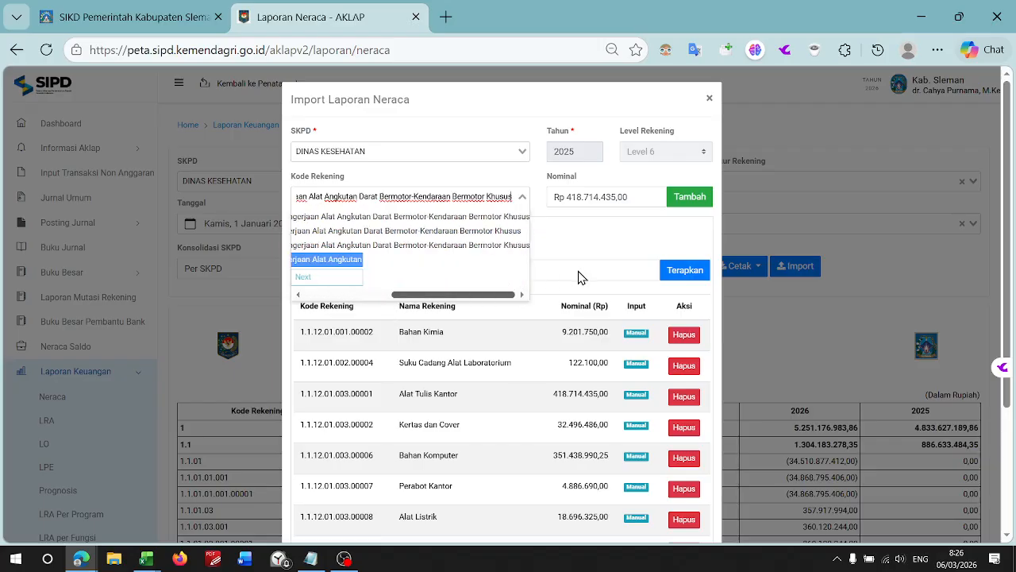
pyautogui.moveTo(474, 284); pyautogui.dragTo(306, 220)
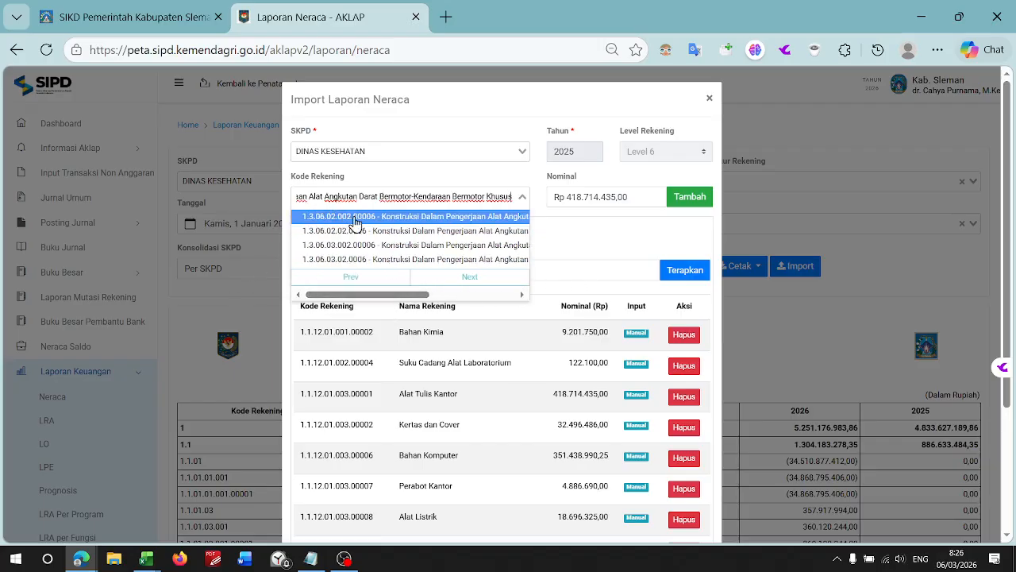
pyautogui.click(354, 221)
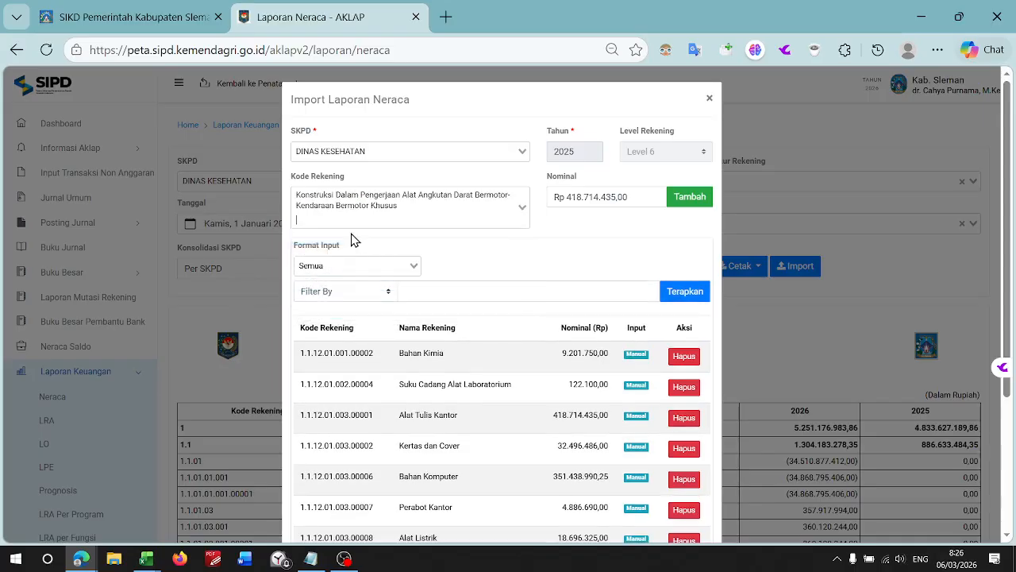
# - Enter 1.039.500,00 as its Nominal and add the entry, confirming with Ya
pyautogui.hotkey('alt', 'Tab')
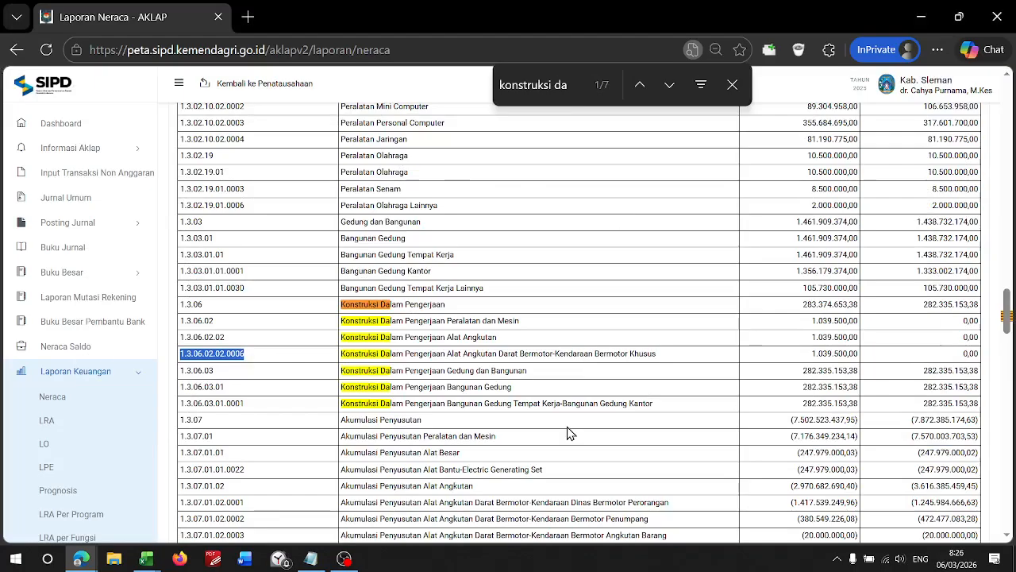
pyautogui.doubleClick(834, 353)
pyautogui.hotkey('ctrl', 'c')
pyautogui.hotkey('alt', 'Tab')
pyautogui.tripleClick(604, 197)
pyautogui.hotkey('ctrl', 'v')
pyautogui.click(701, 199)
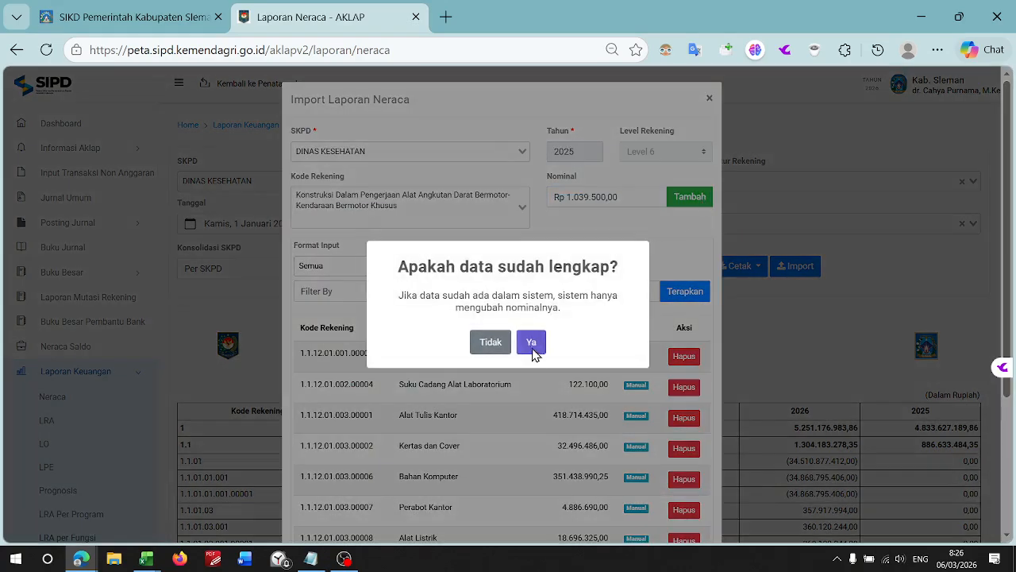
pyautogui.click(531, 342)
# - Select the office-building KDP account 1.3.06.03.01.0001 using its copied report name
pyautogui.hotkey('alt', 'Tab')
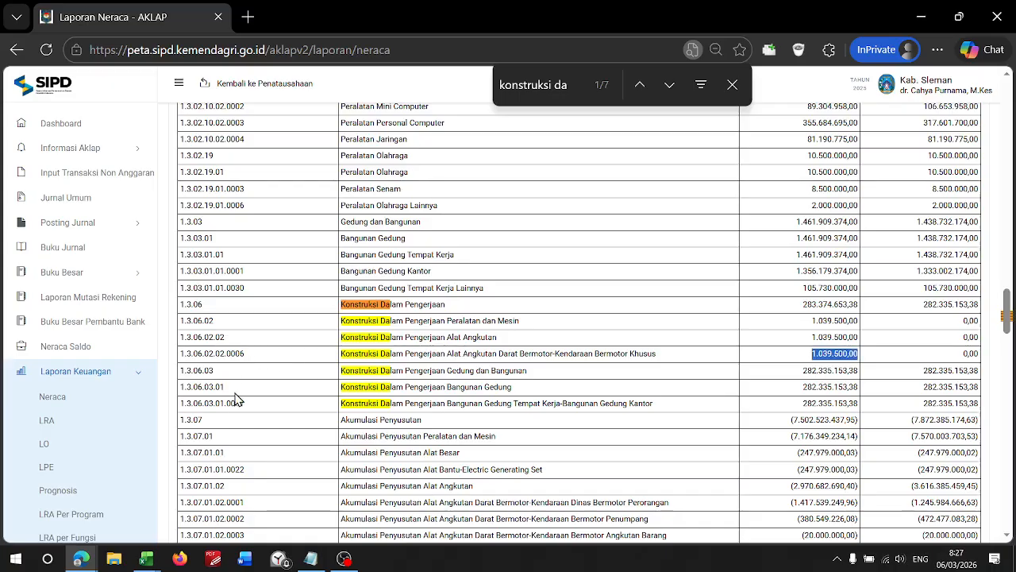
pyautogui.tripleClick(407, 403)
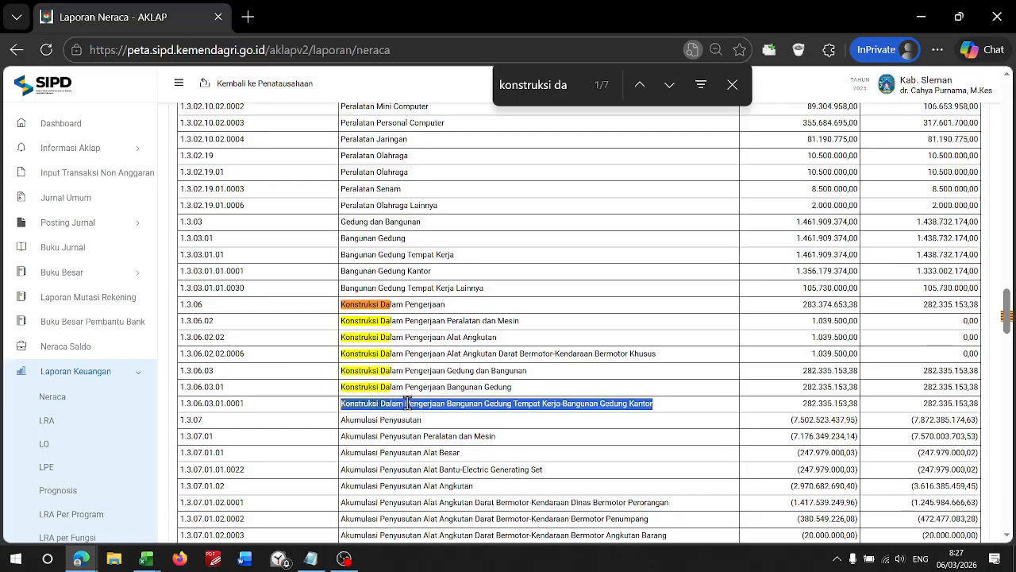
pyautogui.hotkey('ctrl', 'c')
pyautogui.hotkey('alt', 'Tab')
pyautogui.click(399, 195)
pyautogui.hotkey('ctrl', 'v')
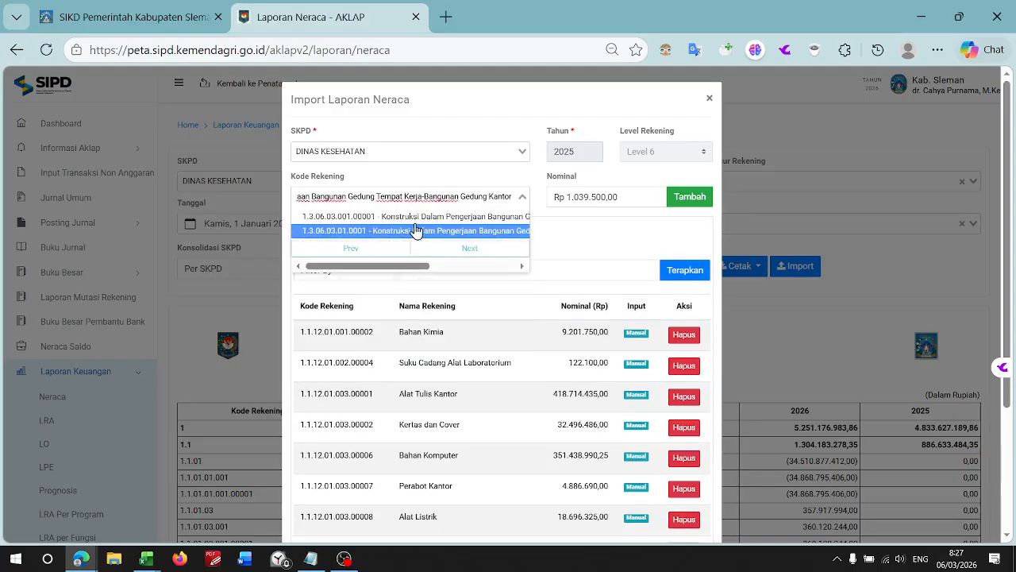
pyautogui.click(411, 219)
pyautogui.click(580, 197)
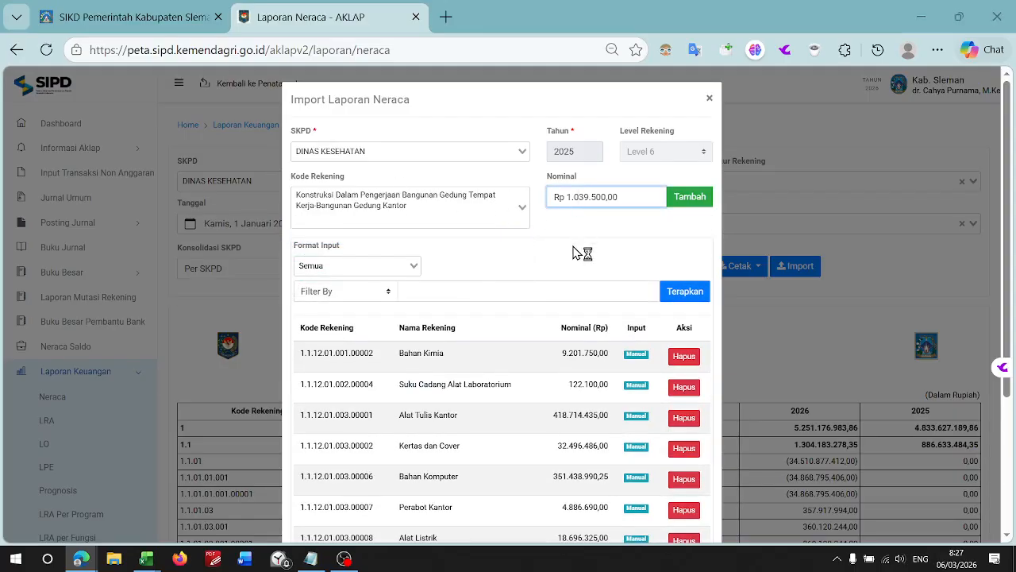
# - Enter 282.335.153,38 as its Nominal, add and confirm the entry, then return to Excel
pyautogui.hotkey('alt', 'Tab')
pyautogui.doubleClick(854, 403)
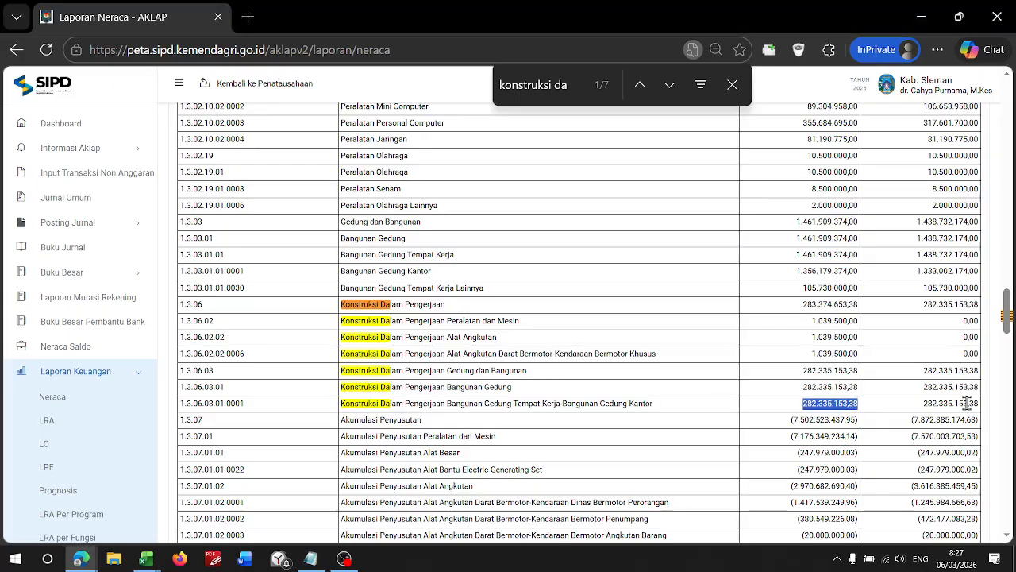
pyautogui.moveTo(1006, 310)
pyautogui.mouseDown()
pyautogui.moveTo(1007, 88)
pyautogui.moveTo(979, 383)
pyautogui.moveTo(989, 465)
pyautogui.moveTo(978, 397)
pyautogui.moveTo(996, 389)
pyautogui.moveTo(1002, 405)
pyautogui.moveTo(1008, 516)
pyautogui.moveTo(1002, 317)
pyautogui.mouseUp()
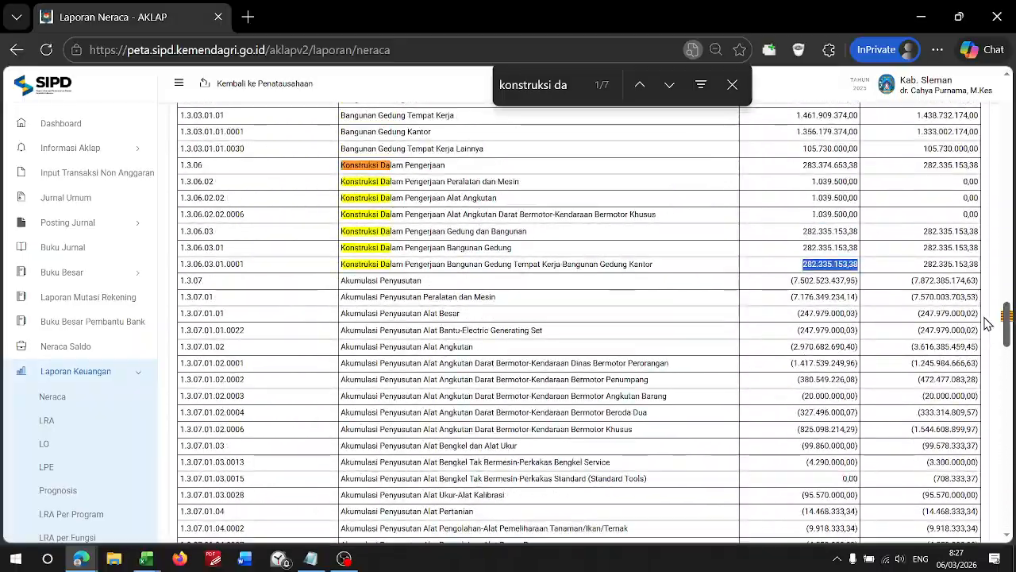
pyautogui.scroll(2, 818, 270)
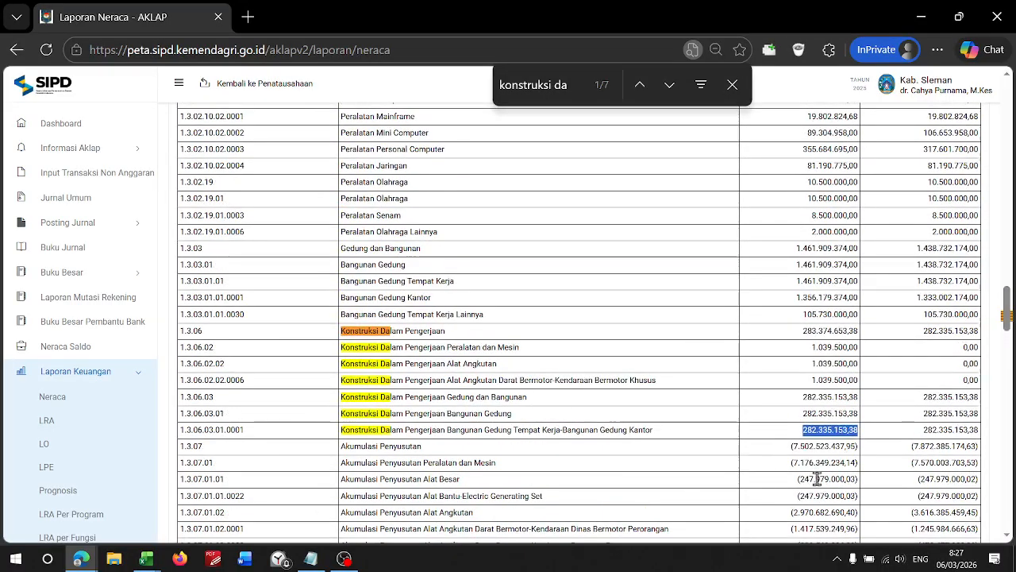
pyautogui.hotkey('alt', 'Tab')
pyautogui.hotkey('ctrl', 'a')
pyautogui.hotkey('ctrl', 'v')
pyautogui.click(675, 202)
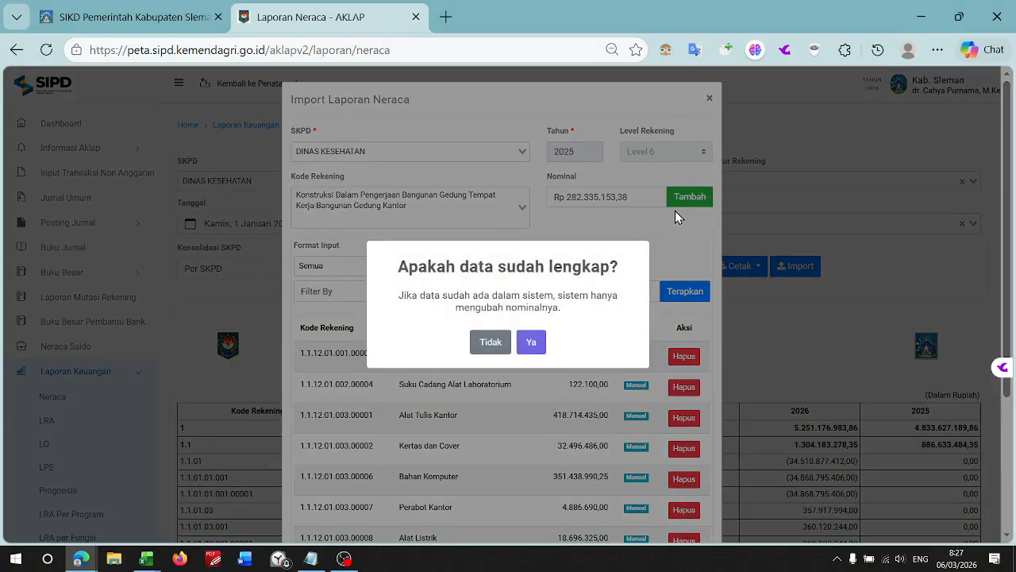
pyautogui.click(527, 349)
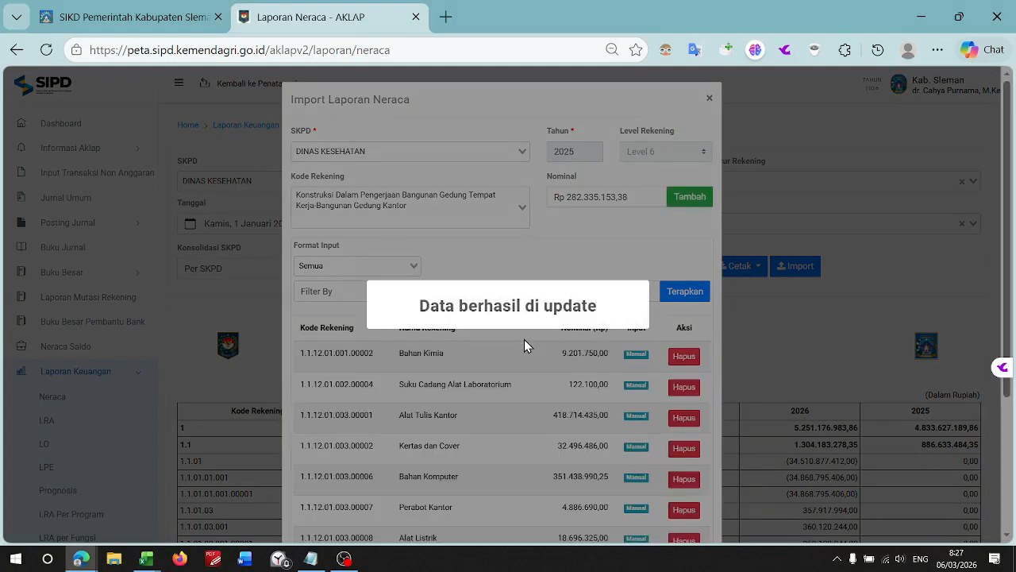
pyautogui.hotkey('alt', 'Tab')
pyautogui.hotkey('alt', 'Tab')
pyautogui.hotkey('alt', 'Tab')
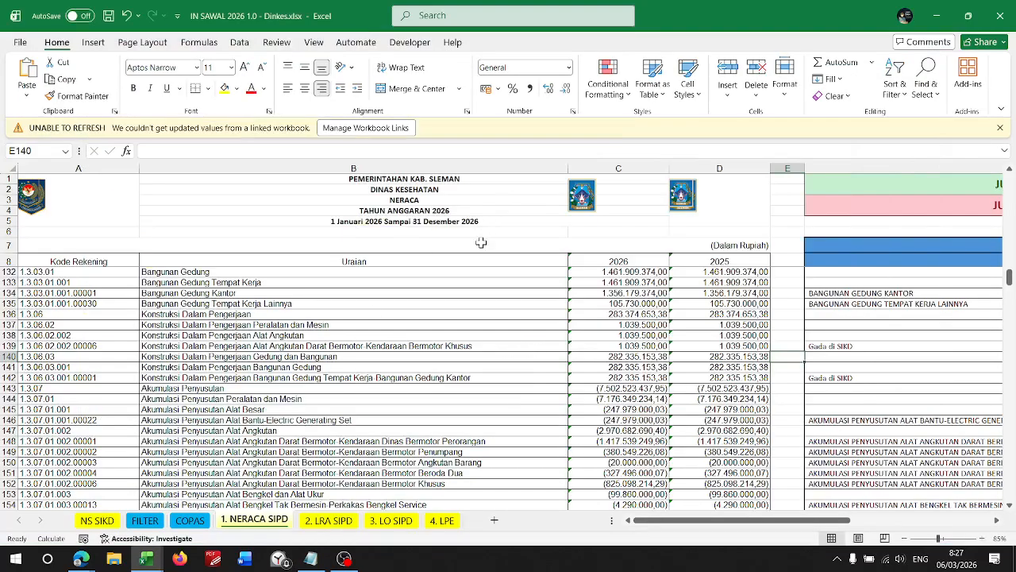
# - Scroll through the neraca table and inspect the column F name-check formula
pyautogui.click(752, 192)
pyautogui.hotkey('ctrl', 'a')
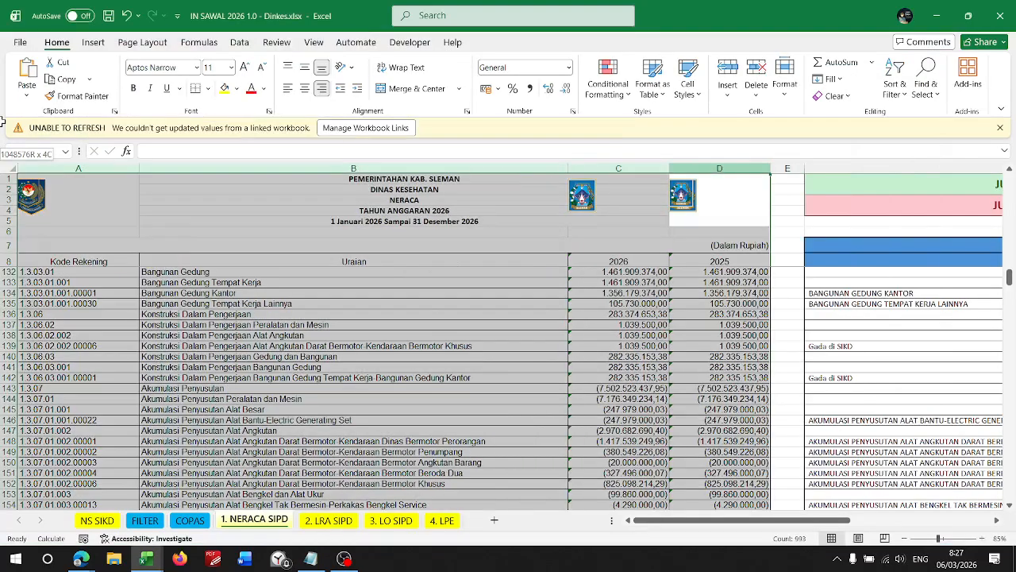
pyautogui.scroll(-7, 281, 199)
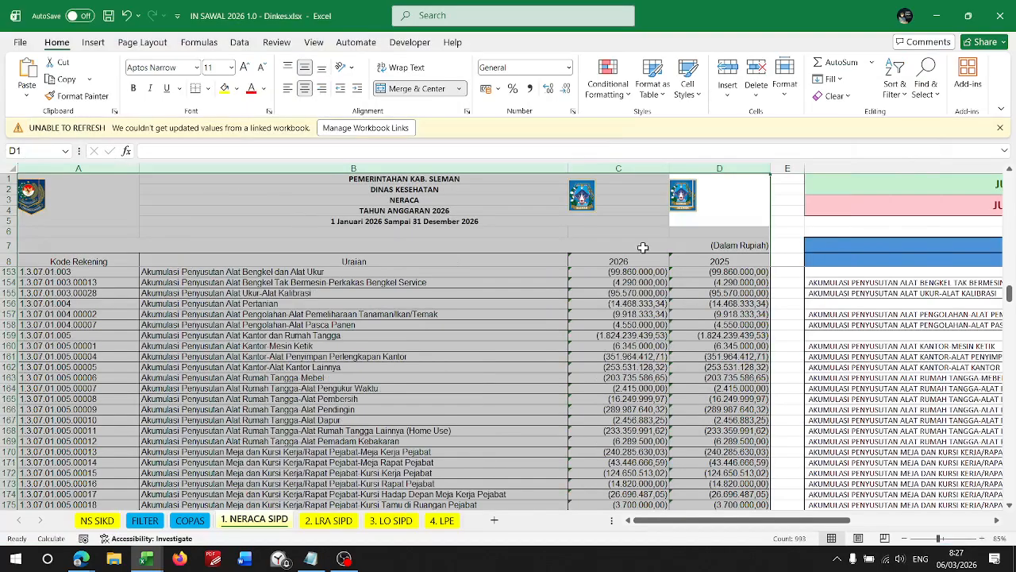
pyautogui.click(827, 354)
pyautogui.scroll(-3, 763, 435)
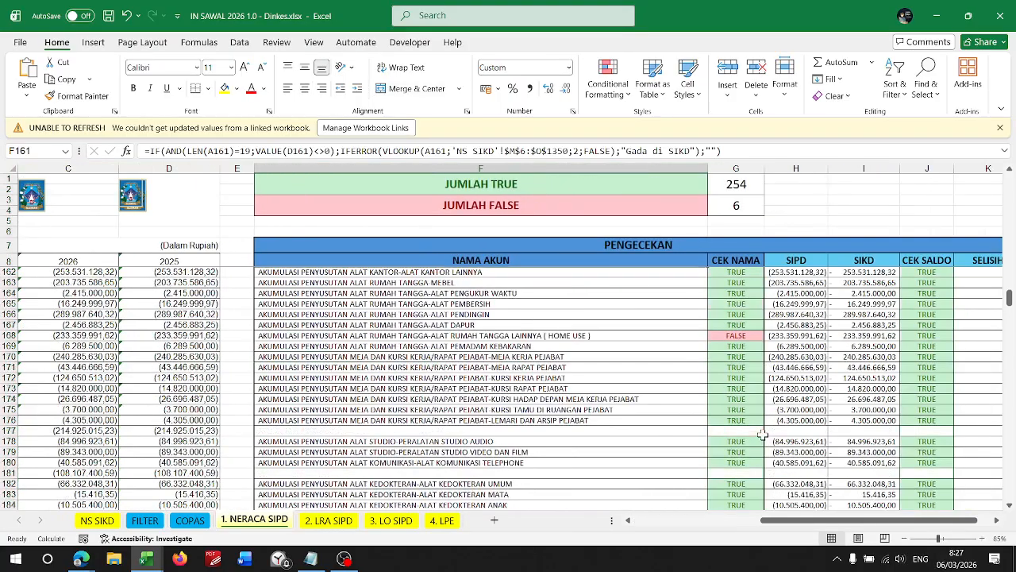
pyautogui.scroll(-8, 762, 435)
pyautogui.scroll(20, 739, 424)
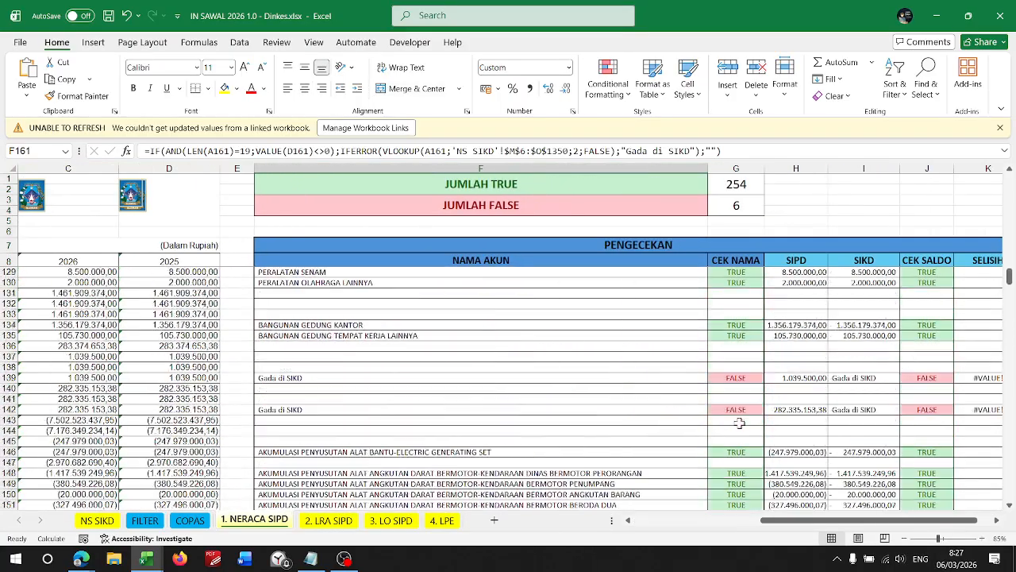
pyautogui.scroll(4, 739, 424)
pyautogui.scroll(-4, 734, 425)
pyautogui.hscroll(-3, 292, 370)
# - Compare the account names and name-check results in rows 139 and 142
pyautogui.click(251, 378)
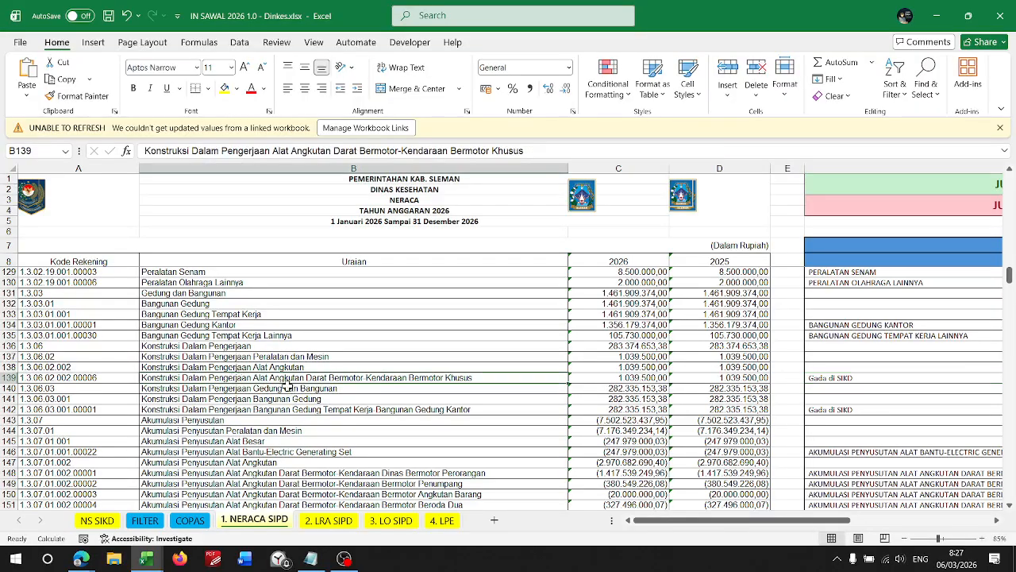
pyautogui.click(530, 412)
pyautogui.hscroll(3, 595, 409)
pyautogui.hscroll(2, 618, 409)
pyautogui.hscroll(2, 619, 409)
pyautogui.click(556, 377)
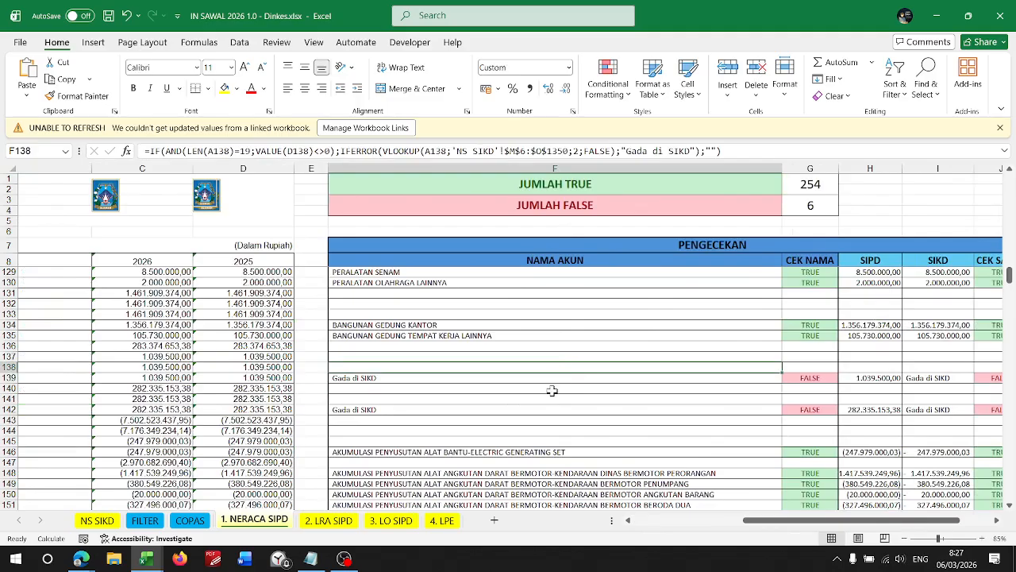
pyautogui.click(438, 407)
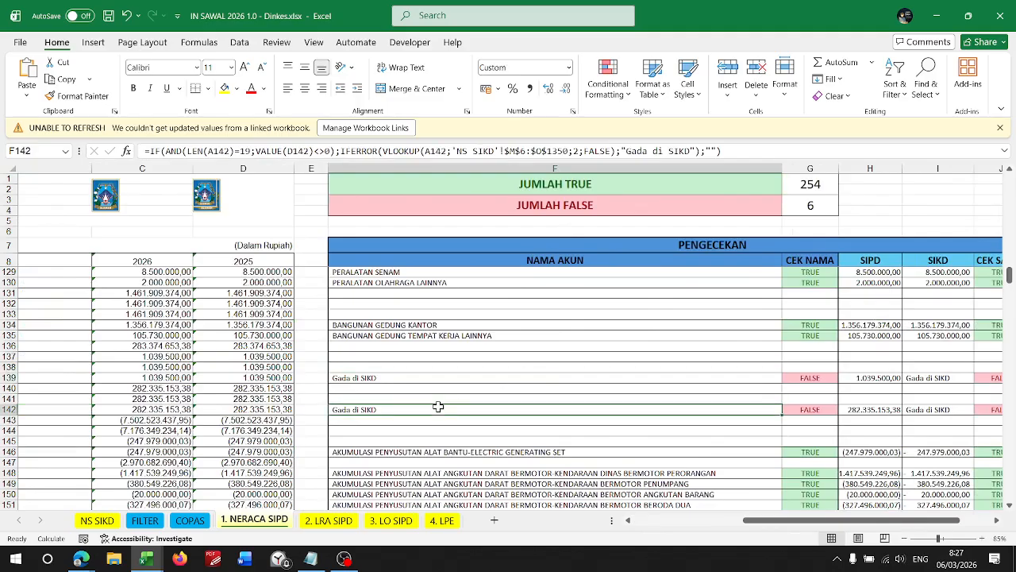
pyautogui.click(362, 379)
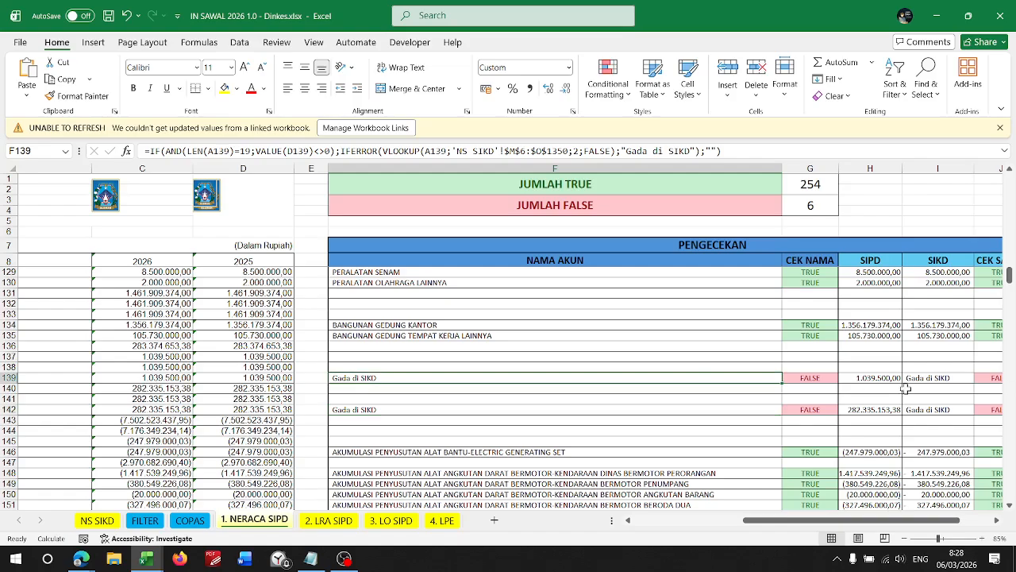
# - Check the SIKD values and #VALUE! SELISIH errors for rows 139 and 142
pyautogui.hscroll(3, 879, 396)
pyautogui.click(790, 377)
pyautogui.click(797, 408)
pyautogui.click(935, 377)
pyautogui.click(945, 418)
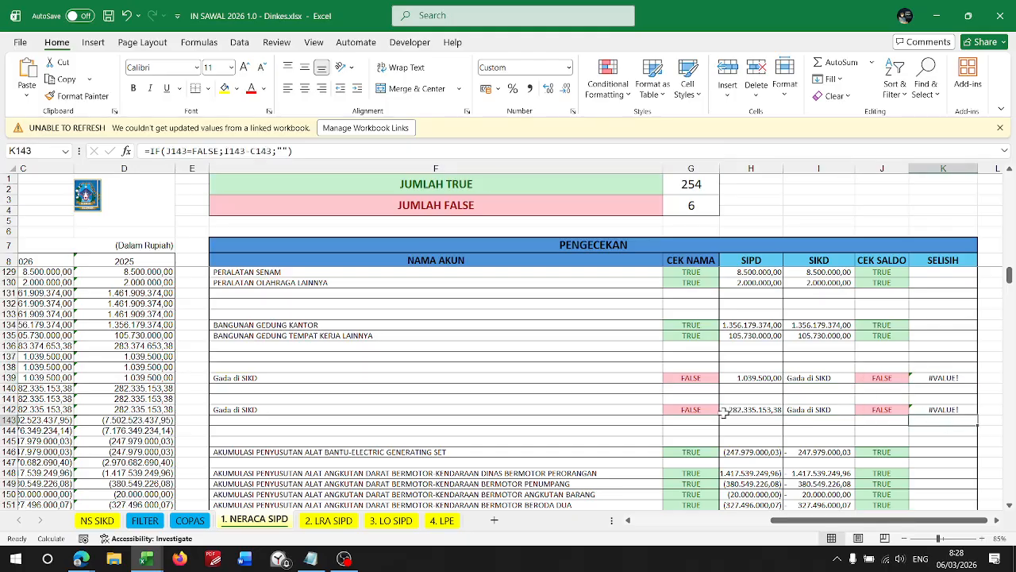
pyautogui.moveTo(764, 373); pyautogui.dragTo(755, 410)
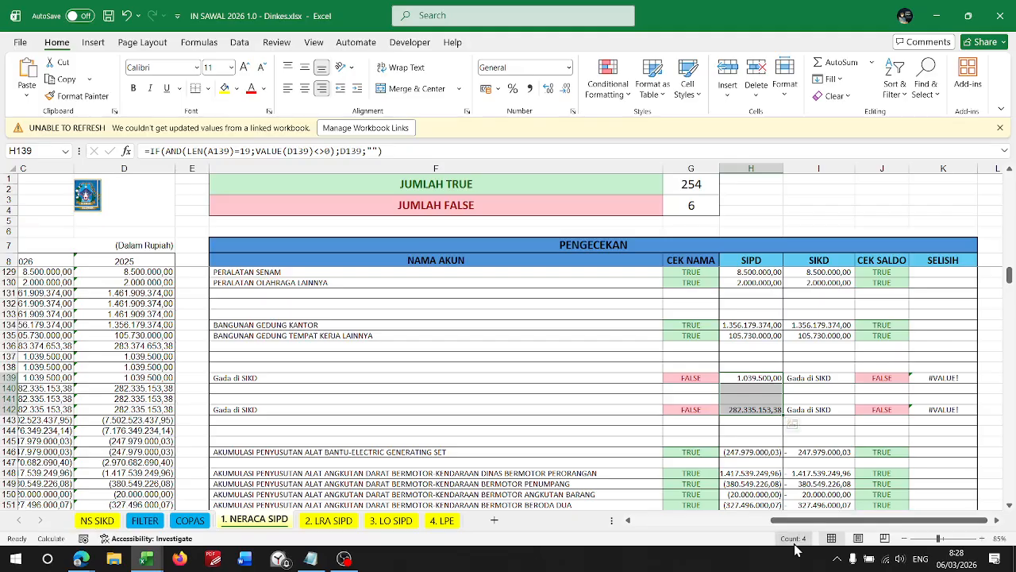
# - Close the Manage Workbook Links panel and turn off Count in the status bar
pyautogui.click(361, 127)
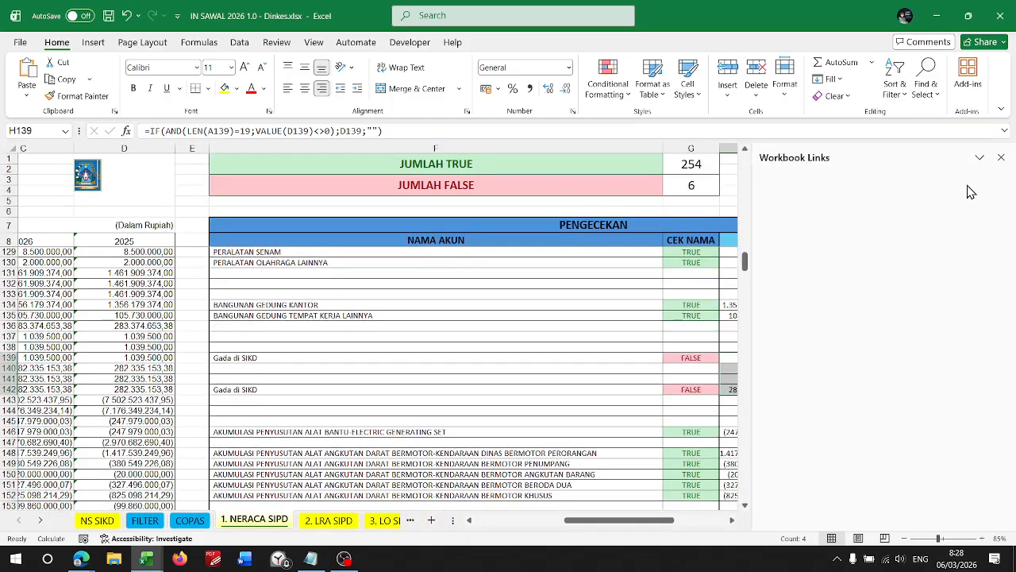
pyautogui.click(1002, 161)
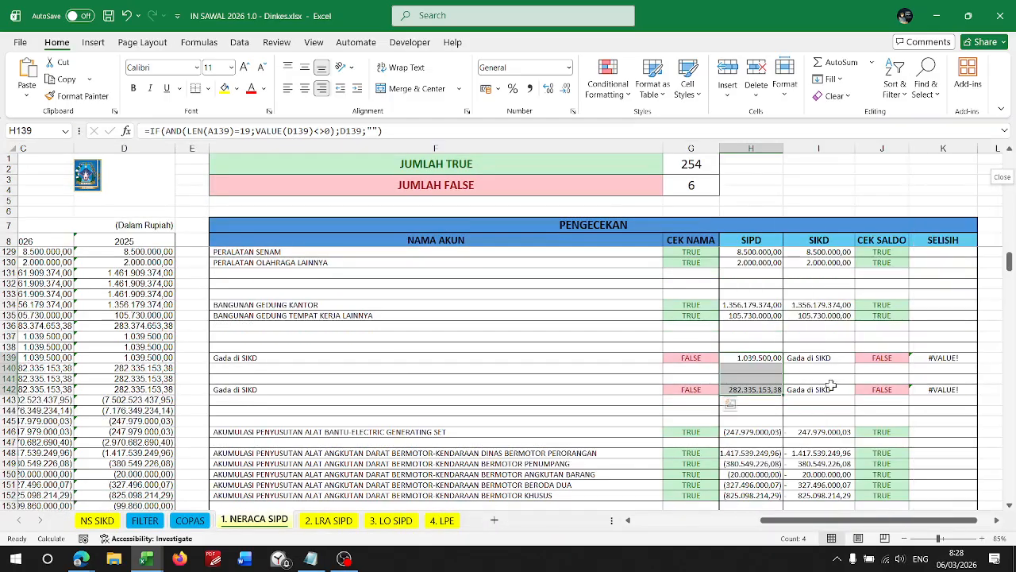
pyautogui.rightClick(783, 543)
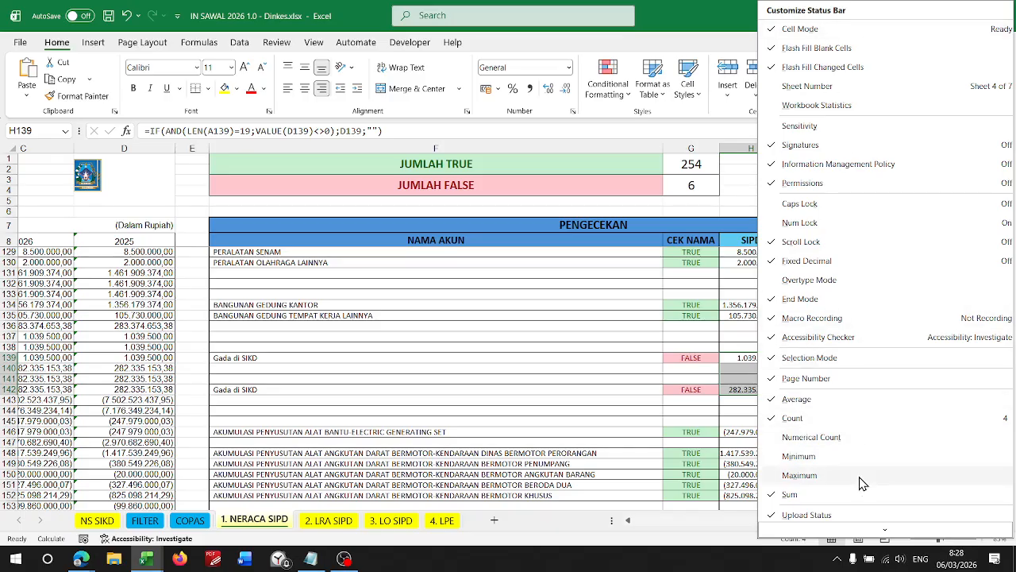
pyautogui.click(812, 419)
pyautogui.click(699, 535)
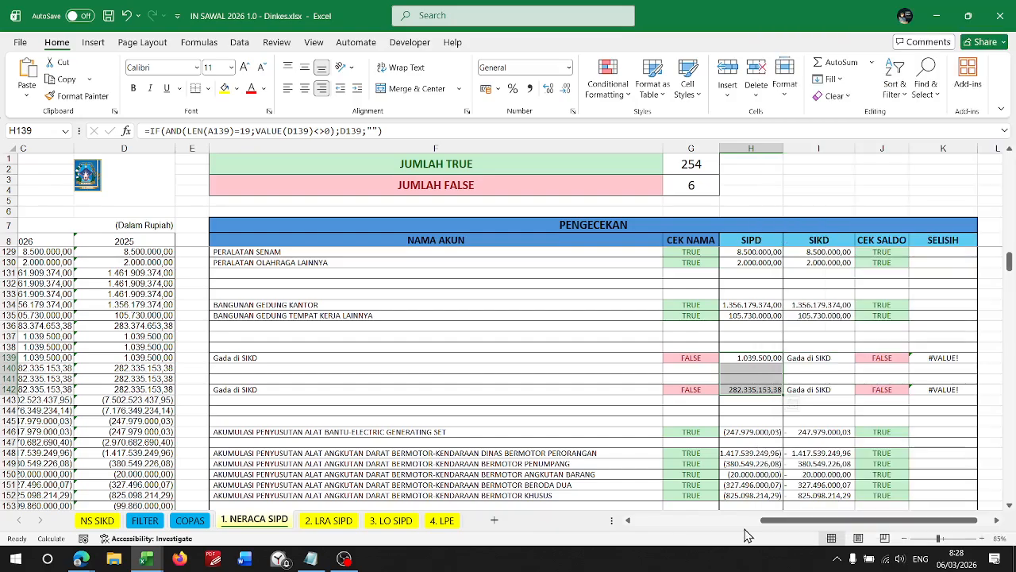
pyautogui.click(746, 388)
pyautogui.moveTo(749, 344); pyautogui.dragTo(760, 369)
# - In M139, total the two KDP SIPD balances with =H139+H142, formatted with separators and two decimals
pyautogui.hscroll(3, 847, 381)
pyautogui.click(876, 358)
pyautogui.click(802, 358)
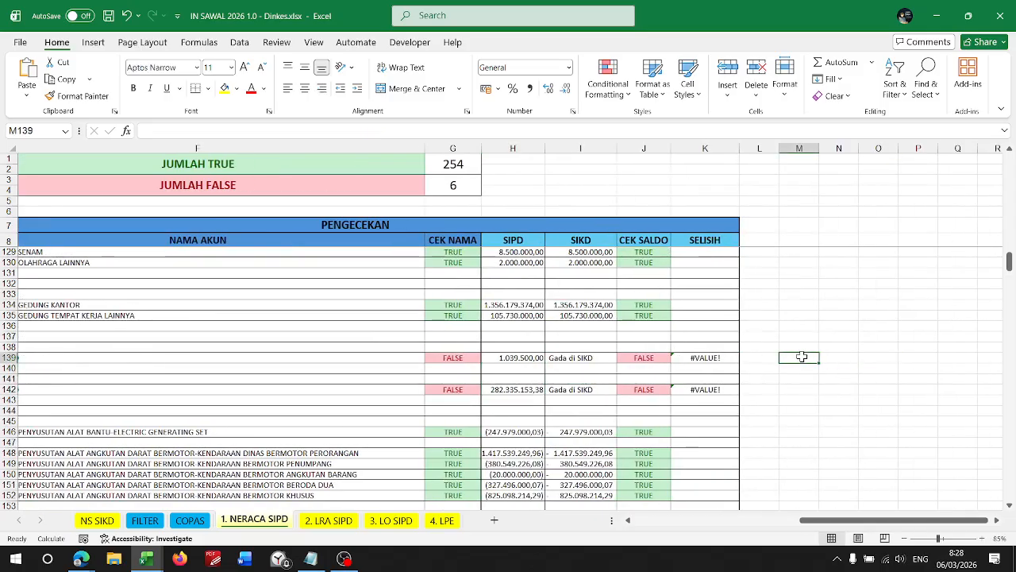
pyautogui.write('=')
pyautogui.press('Left')
pyautogui.press('Left')
pyautogui.press('Left')
pyautogui.press('Left')
pyautogui.press('Left')
pyautogui.write('+')
pyautogui.press('Left')
pyautogui.press('Left')
pyautogui.press('Left')
pyautogui.press('Left')
pyautogui.press('Left')
pyautogui.press('Down')
pyautogui.press('Down')
pyautogui.press('Down')
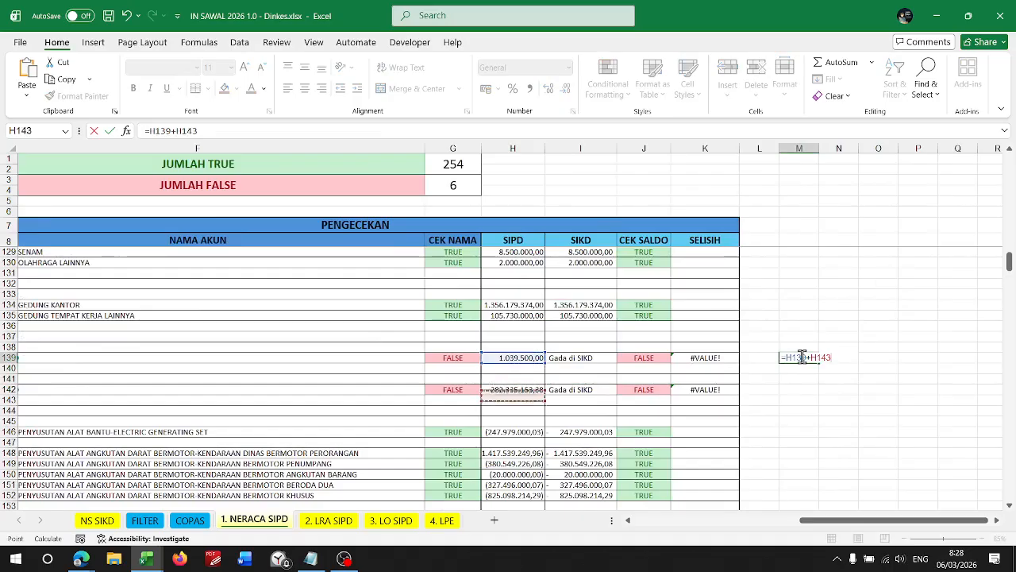
pyautogui.hotkey('ctrl', 'Return')
pyautogui.press('Down')
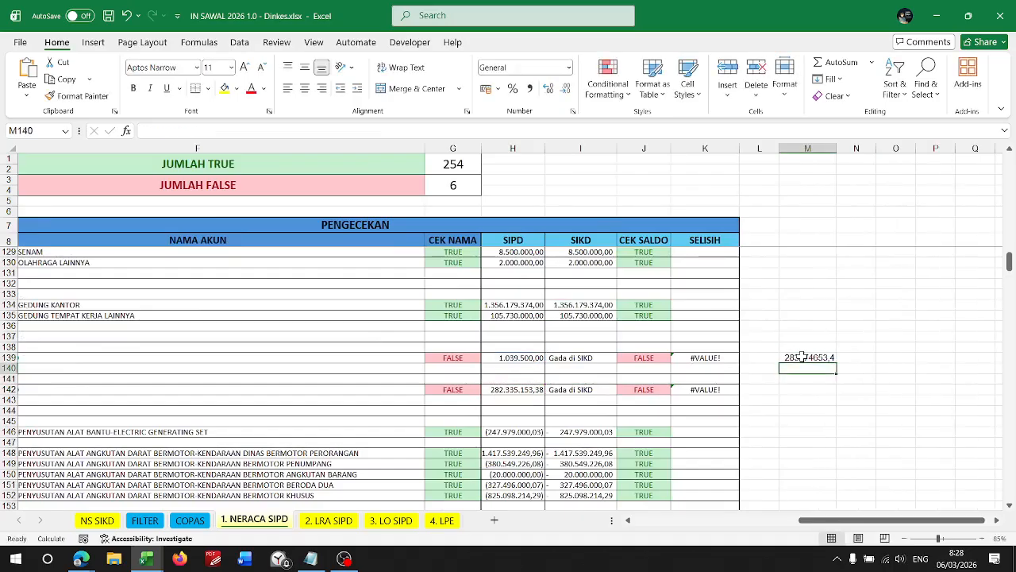
pyautogui.click(802, 356)
pyautogui.click(530, 88)
pyautogui.click(548, 89)
pyautogui.click(547, 89)
# - In M140, reference the NS SIKD KDP balance with ='NS SIKD'!H132
pyautogui.click(809, 367)
pyautogui.write('=COPAS!')
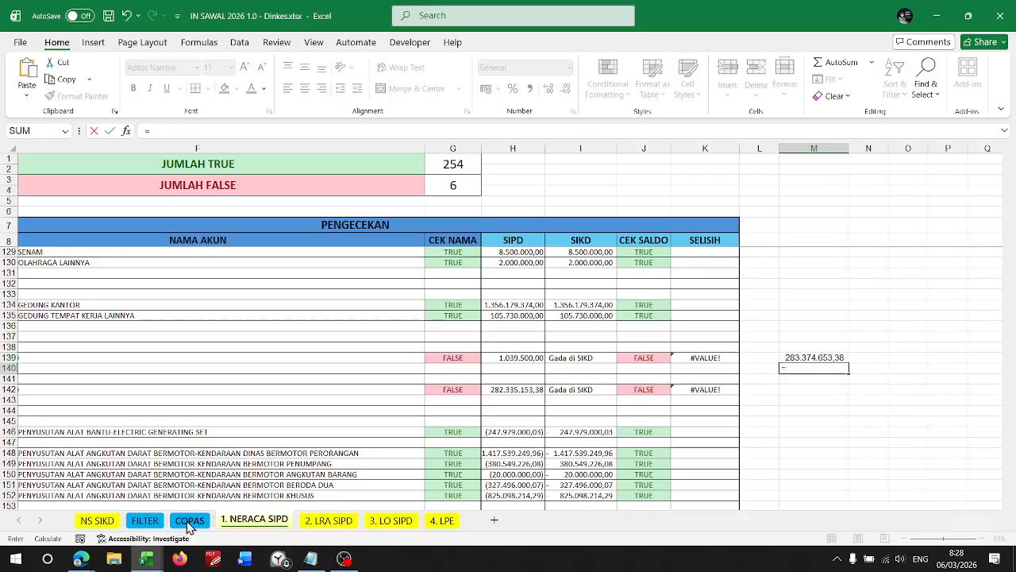
pyautogui.click(182, 524)
pyautogui.click(157, 523)
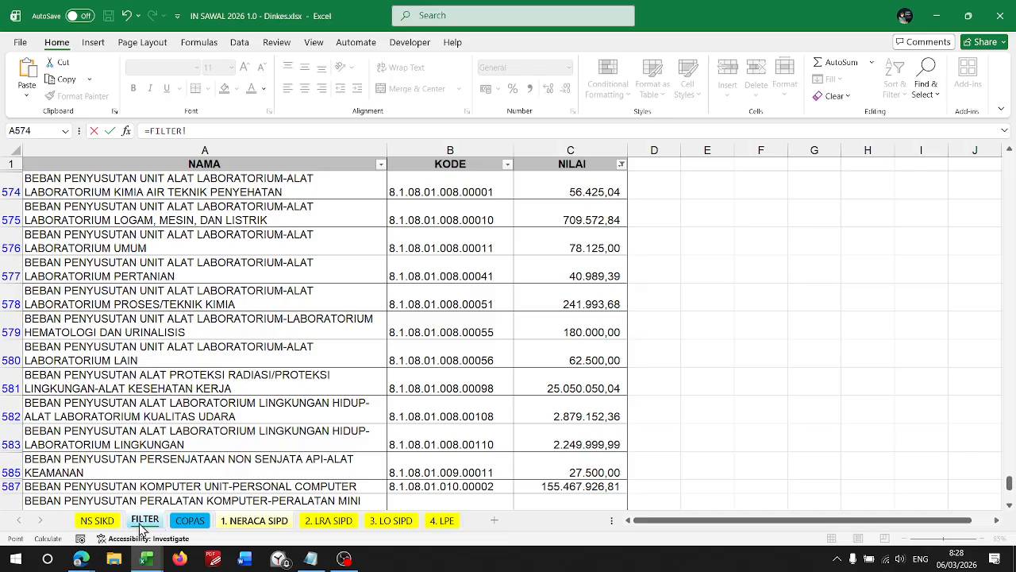
pyautogui.click(98, 521)
pyautogui.click(426, 390)
pyautogui.press('Return')
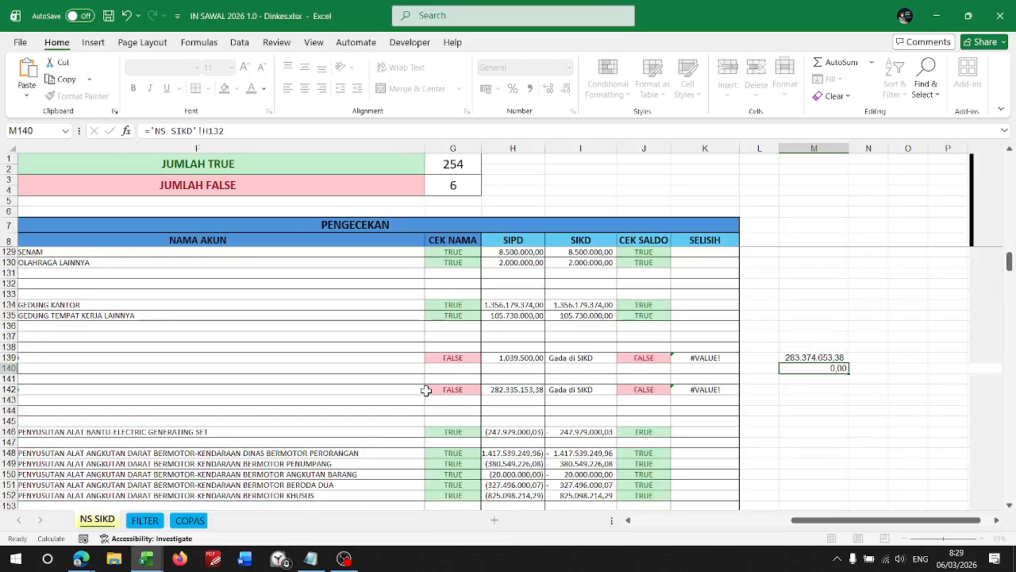
# - In M141, compare the two figures with =M140=M139 and confirm it returns TRUE
pyautogui.write('=')
pyautogui.press('Up')
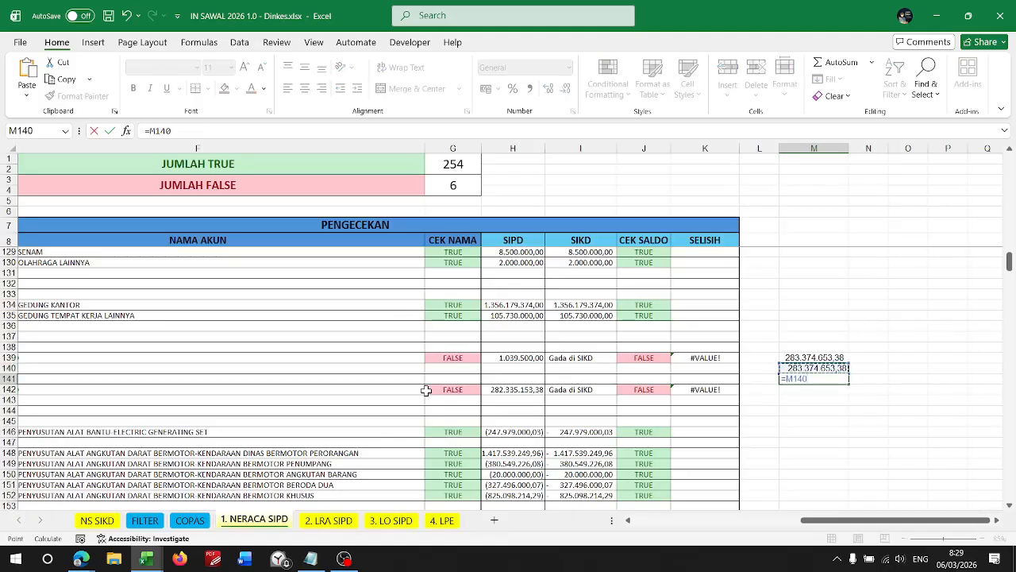
pyautogui.press('Up')
pyautogui.press('Up')
pyautogui.press('Return')
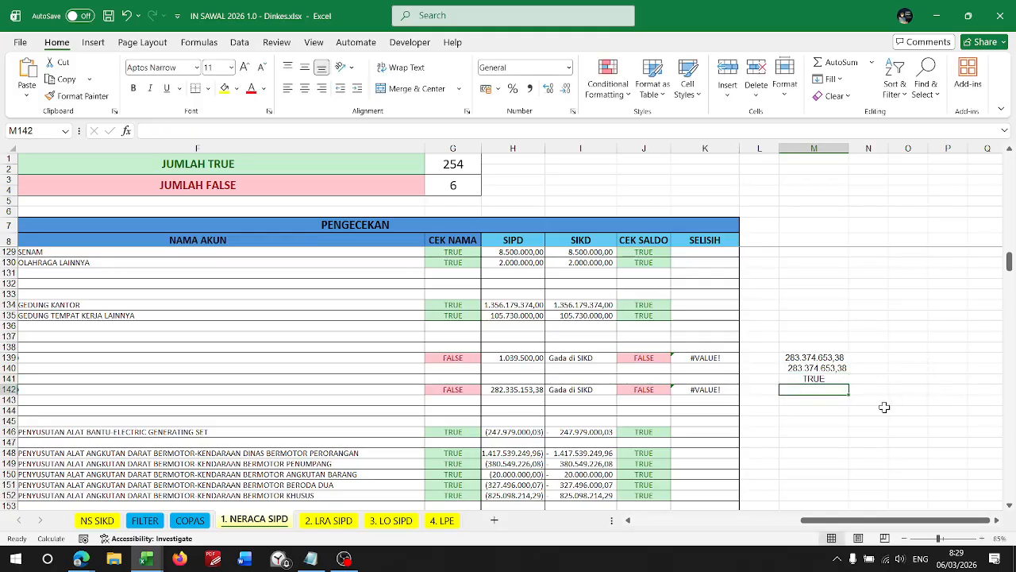
pyautogui.click(839, 379)
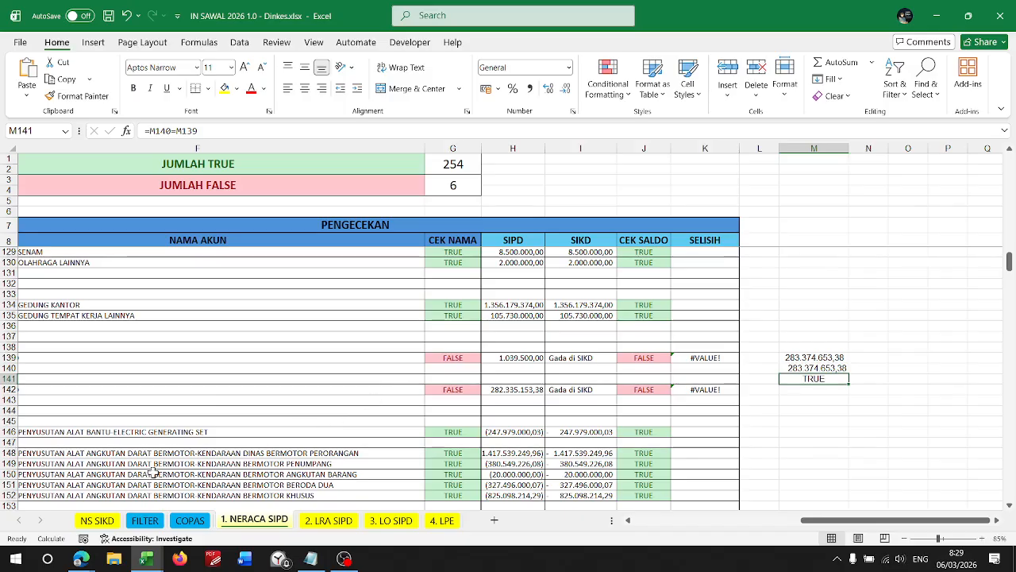
# - On the COPAS summary, review K17's FALSE note for neraca: Home Use (2), KDP (4), leaving it unchanged
pyautogui.click(190, 520)
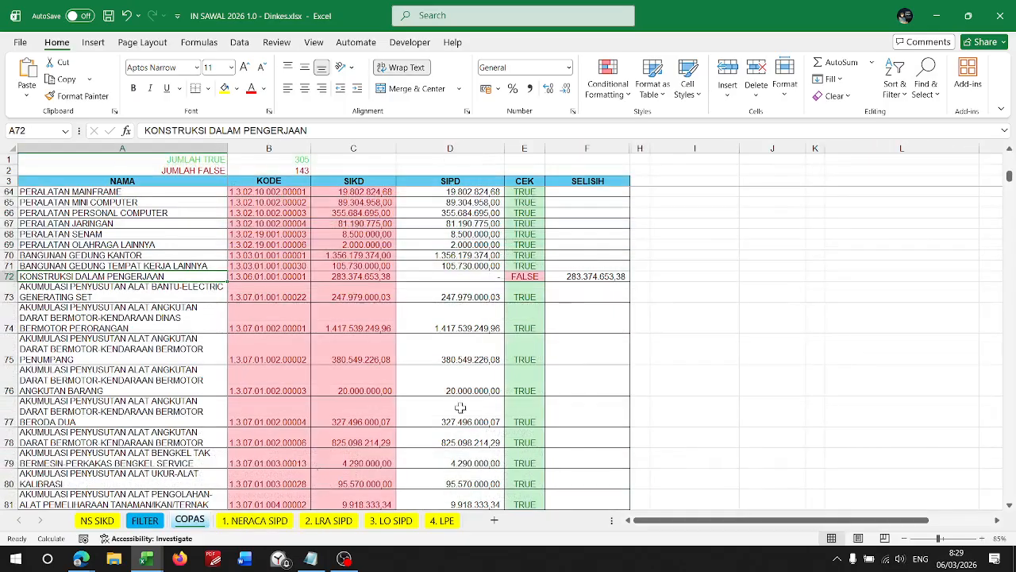
pyautogui.scroll(15, 571, 334)
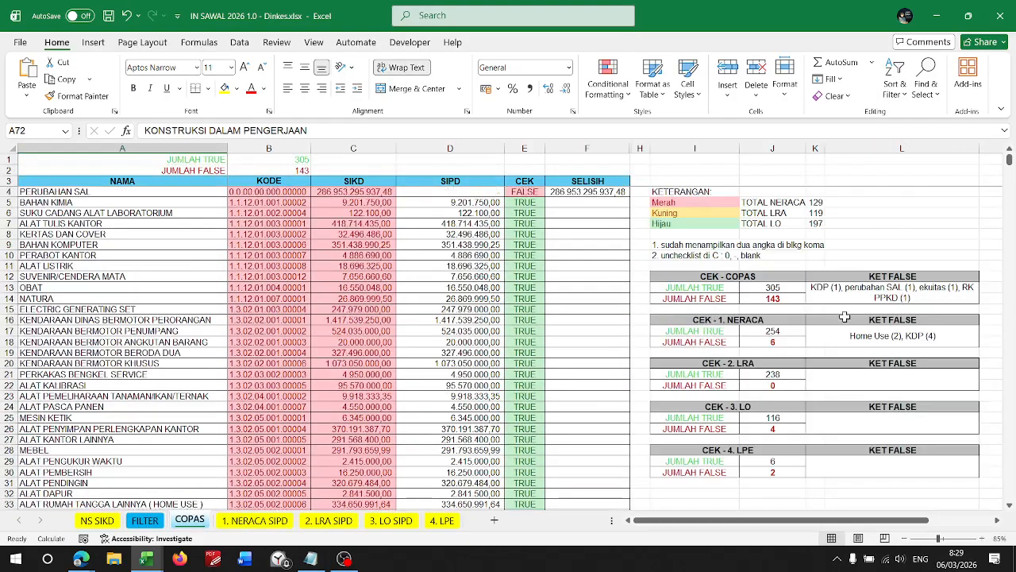
pyautogui.click(897, 340)
pyautogui.doubleClick(944, 336)
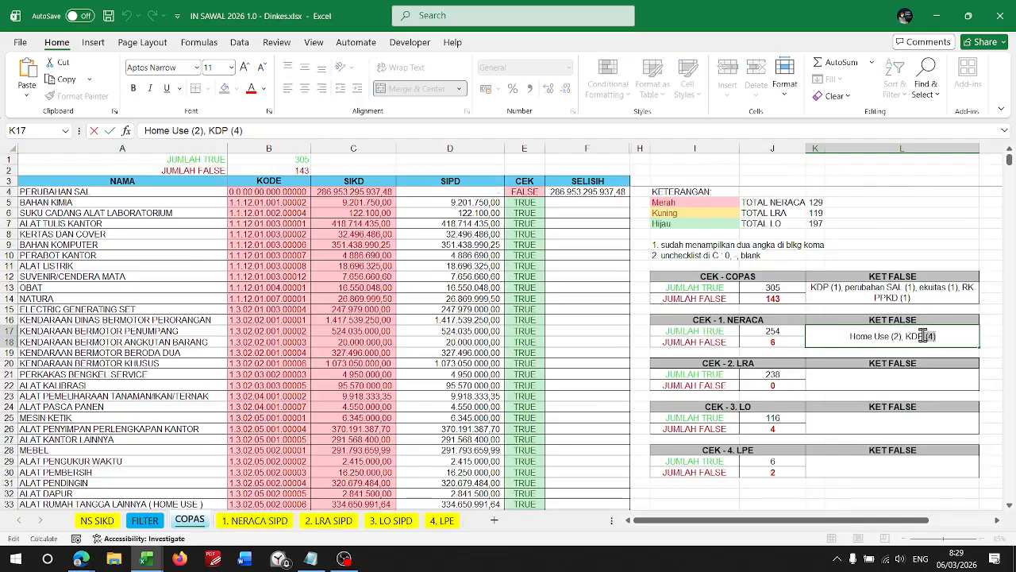
pyautogui.click(774, 345)
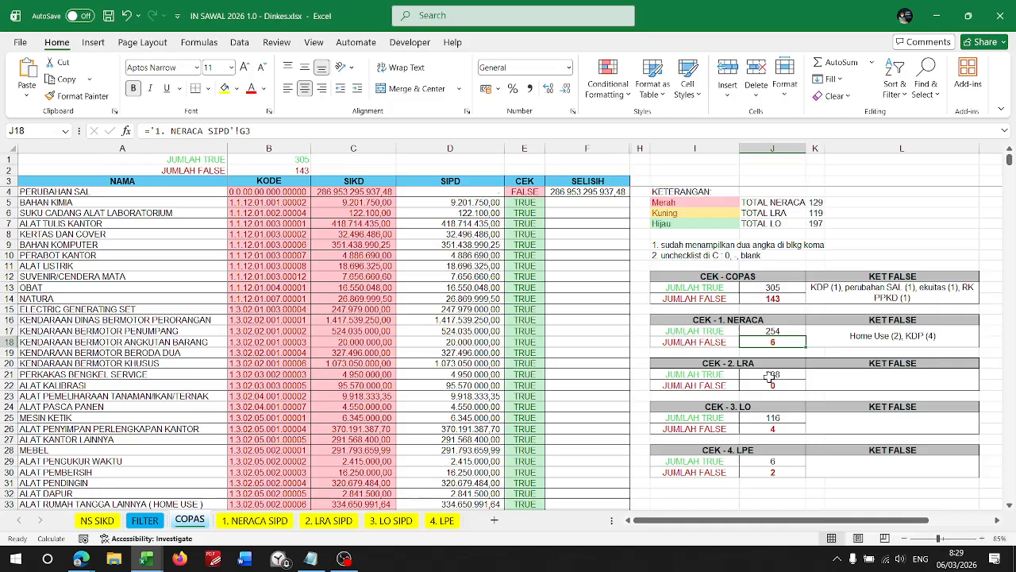
pyautogui.click(858, 343)
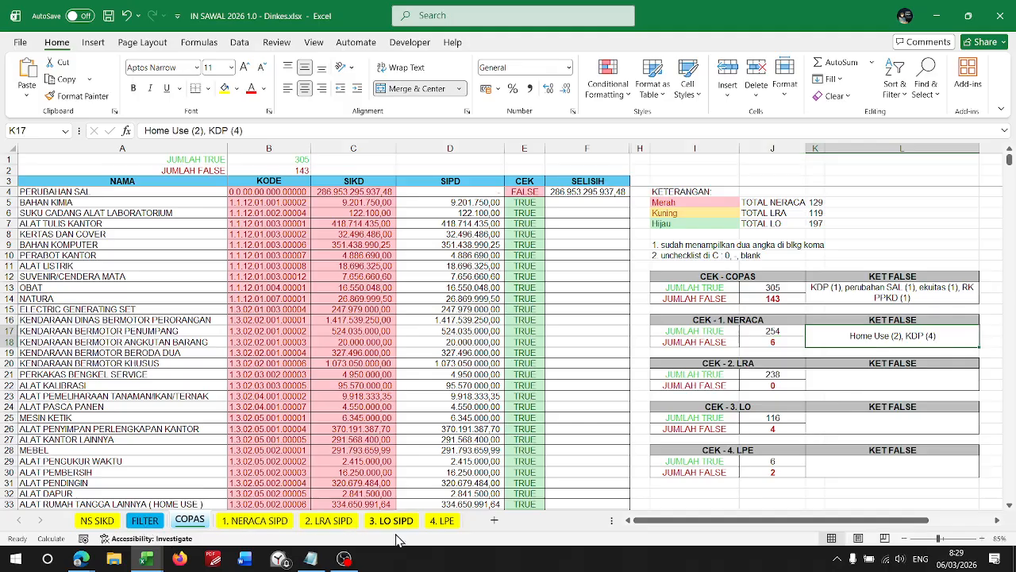
pyautogui.moveTo(344, 564)
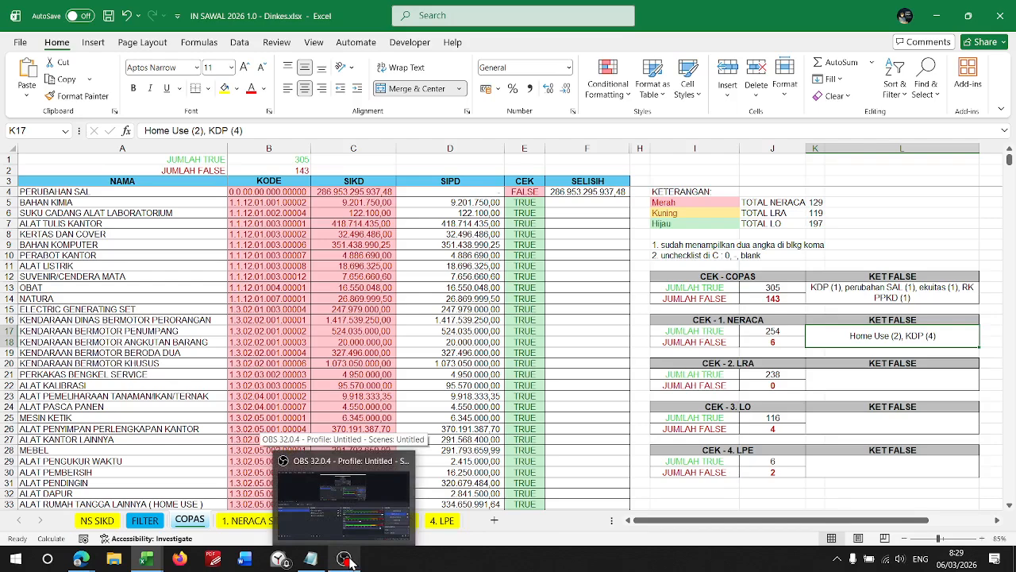
pyautogui.moveTo(365, 517)
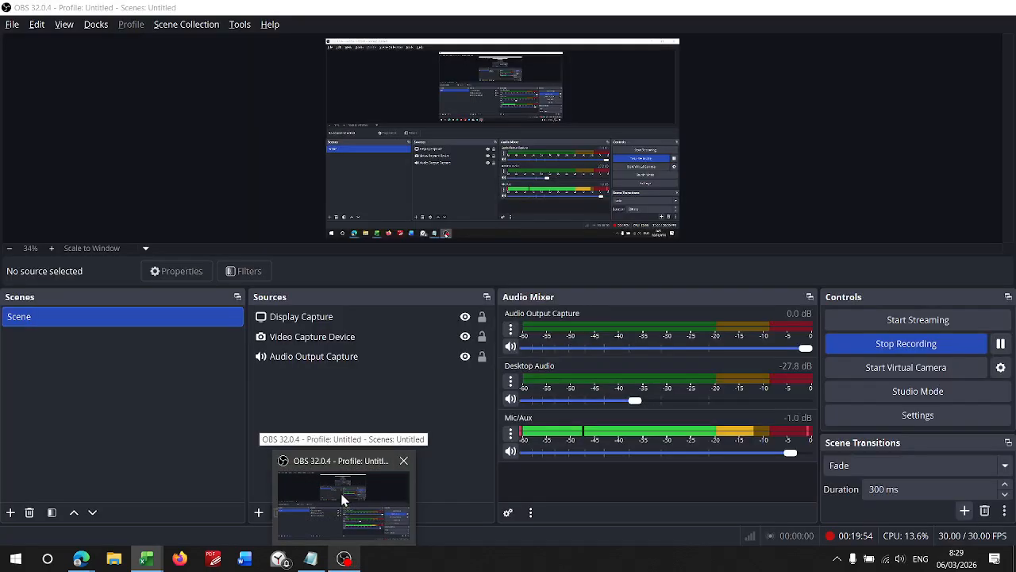